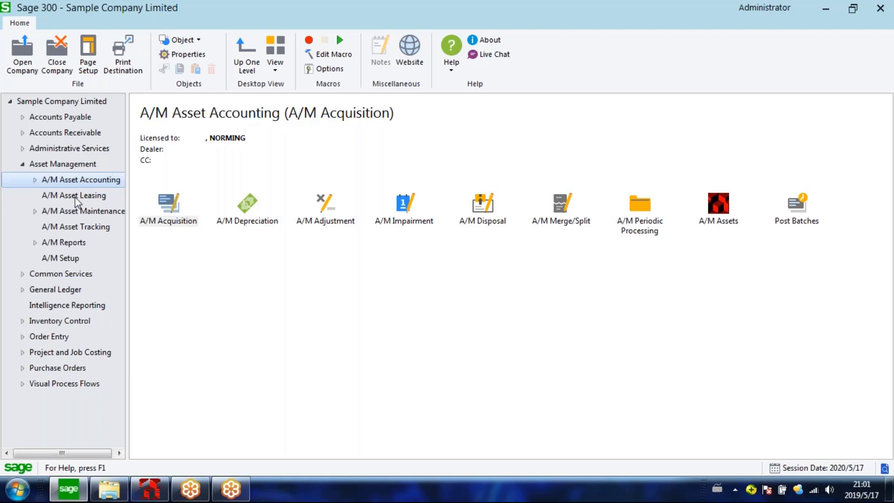
Examine the functions offered under Asset Leasing, Asset Maintenance, Asset Tracking and Asset Accounting in Asset Management.
left_click(76, 198)
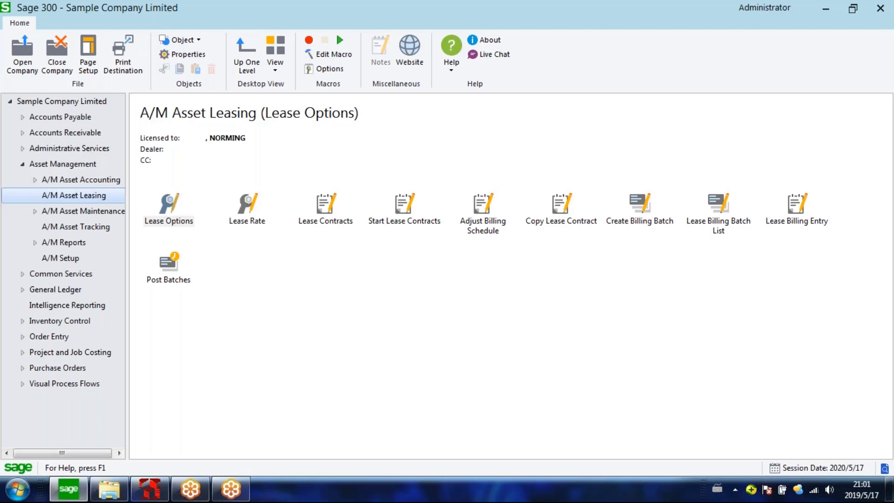
left_click(69, 215)
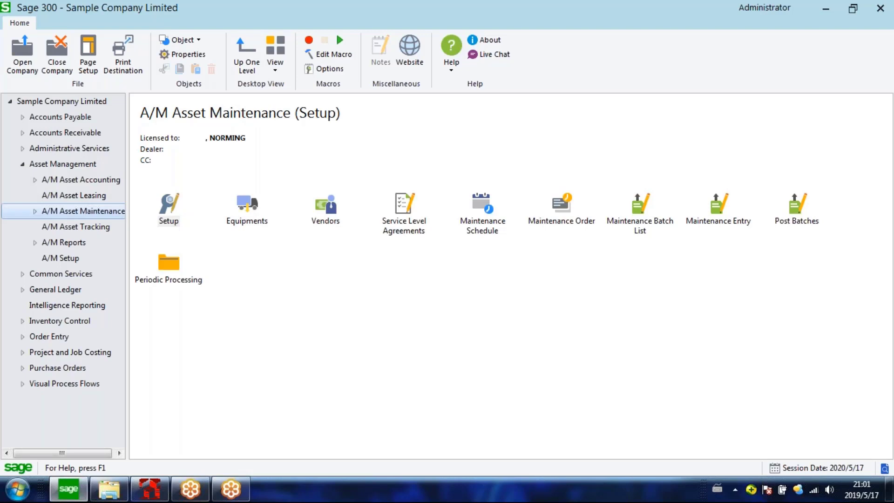
left_click(73, 226)
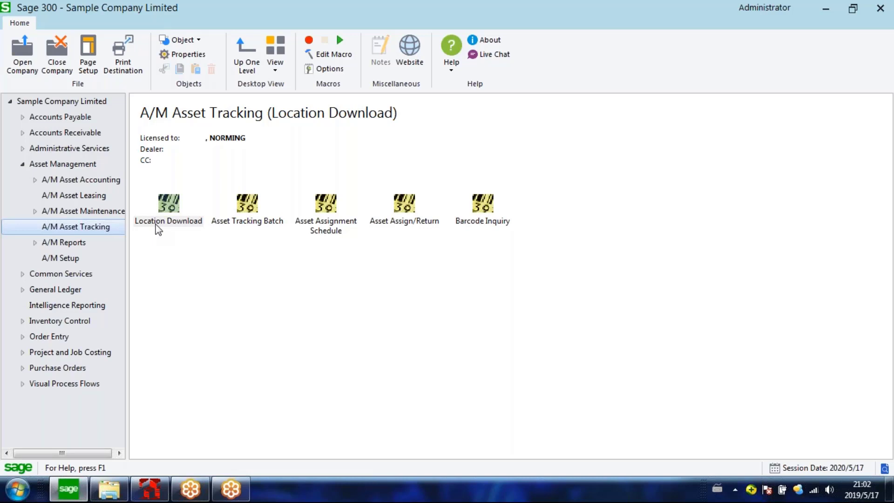
left_click(87, 180)
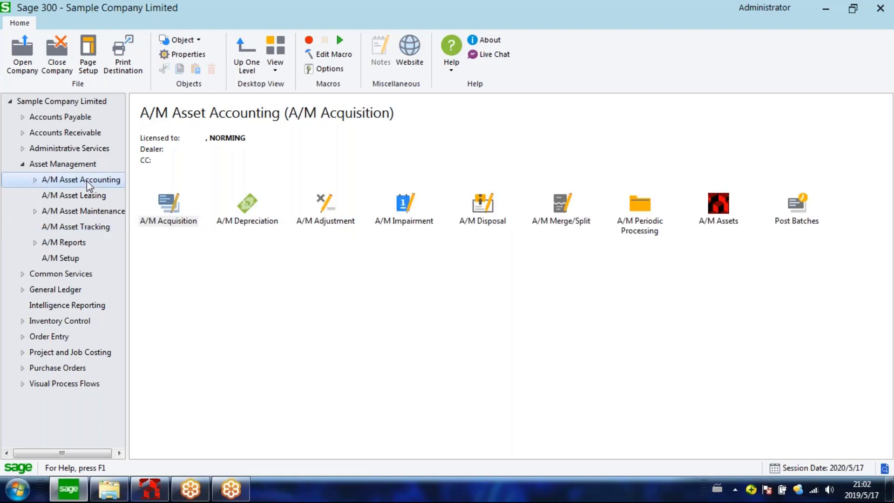
left_click(89, 200)
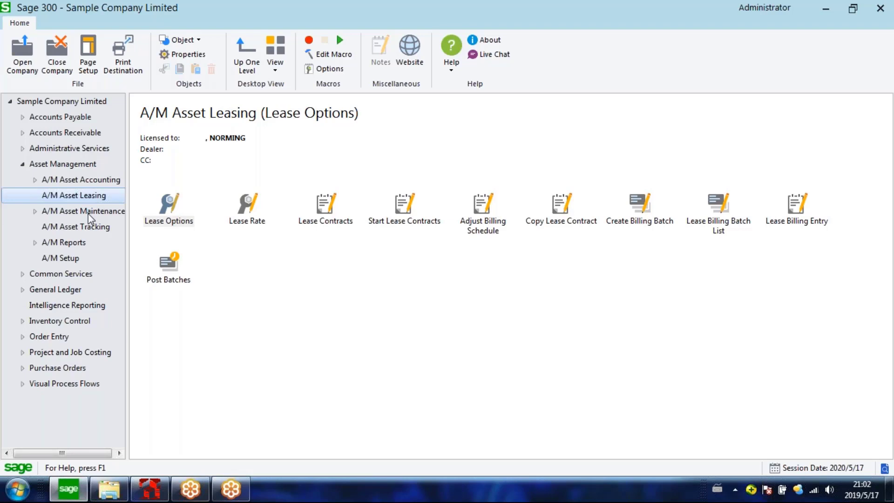
left_click(93, 228)
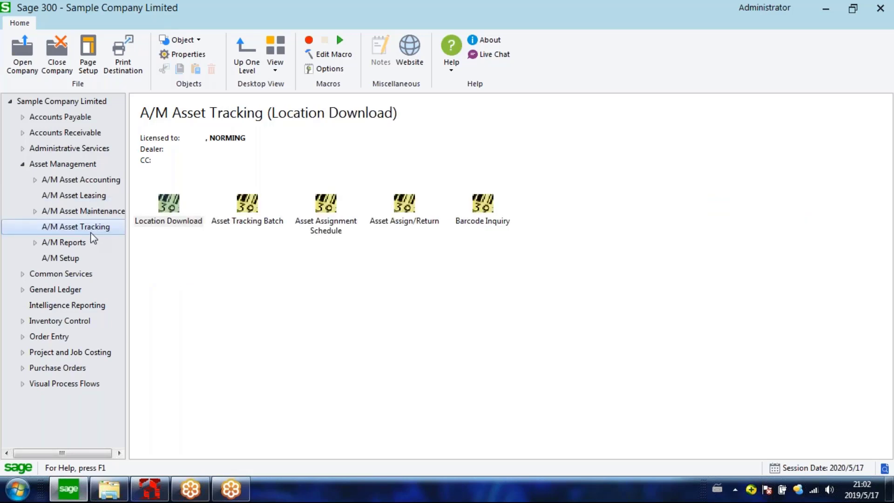
left_click(89, 198)
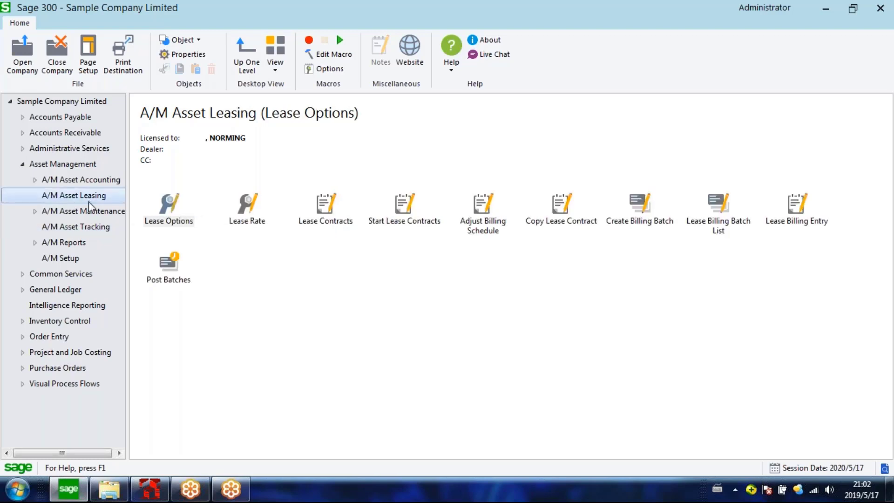
left_click(86, 228)
left_click(80, 210)
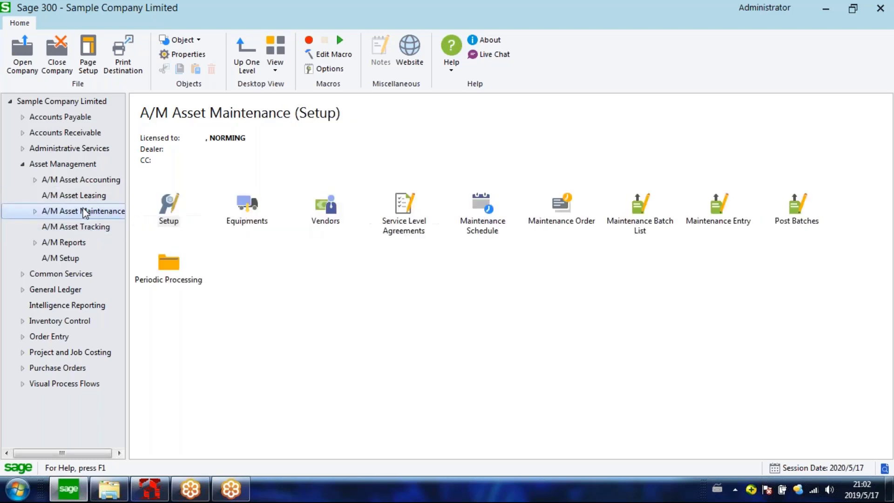
left_click(83, 200)
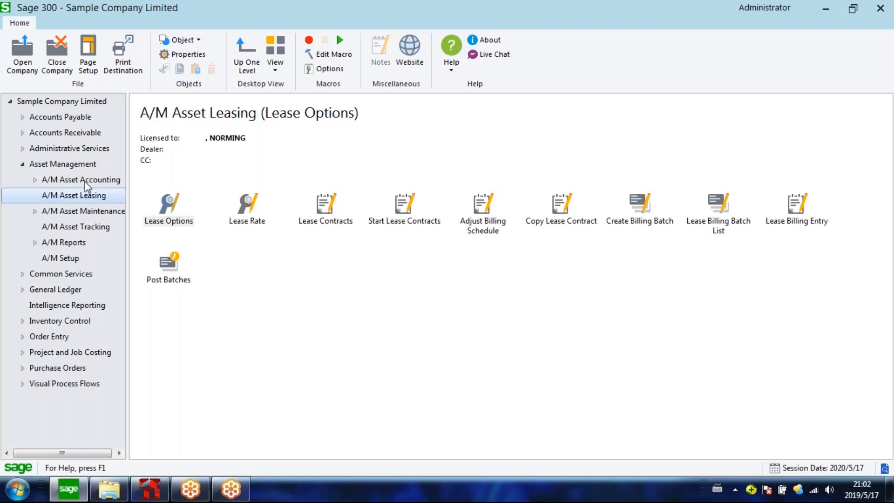
left_click(90, 180)
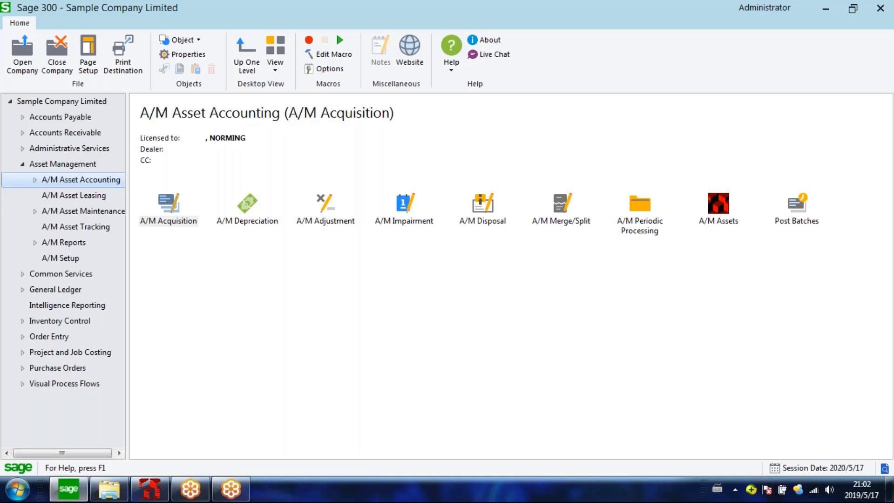
Open the A/M Setup options and review the asset segment code structure, including the Category and Autonumbering segments.
left_click(67, 258)
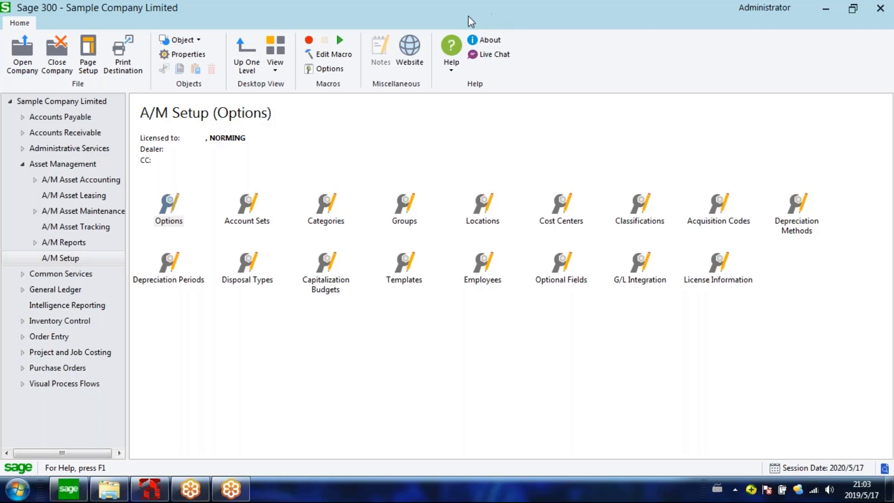
left_click(91, 260)
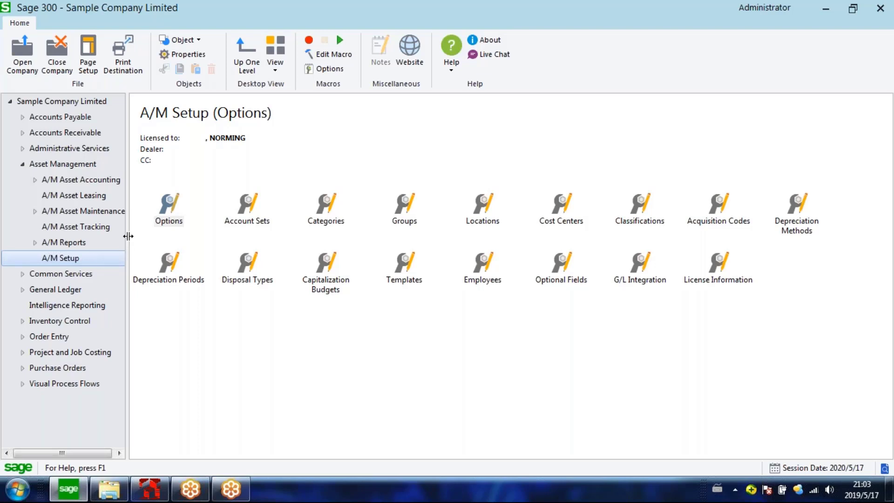
left_click(172, 215)
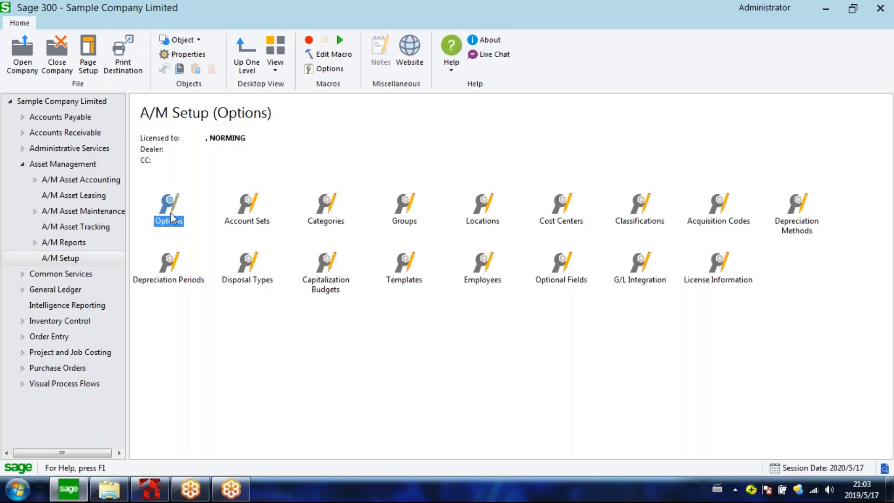
double_click(171, 213)
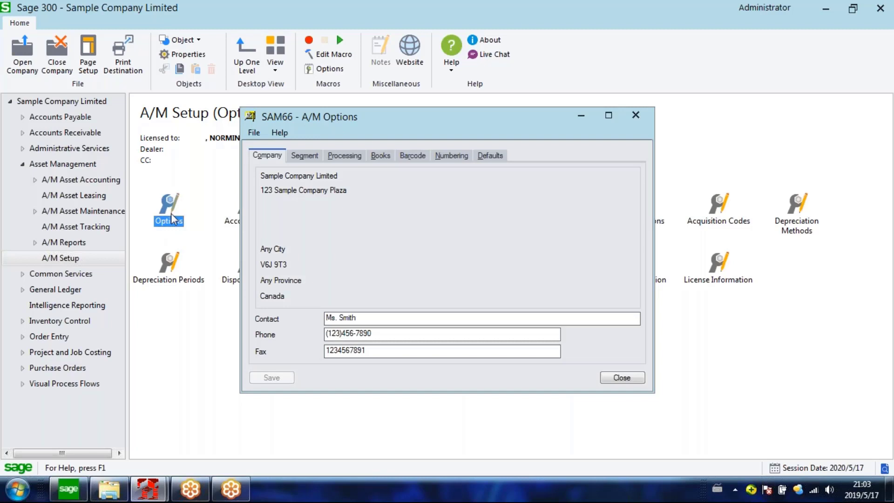
left_click(306, 156)
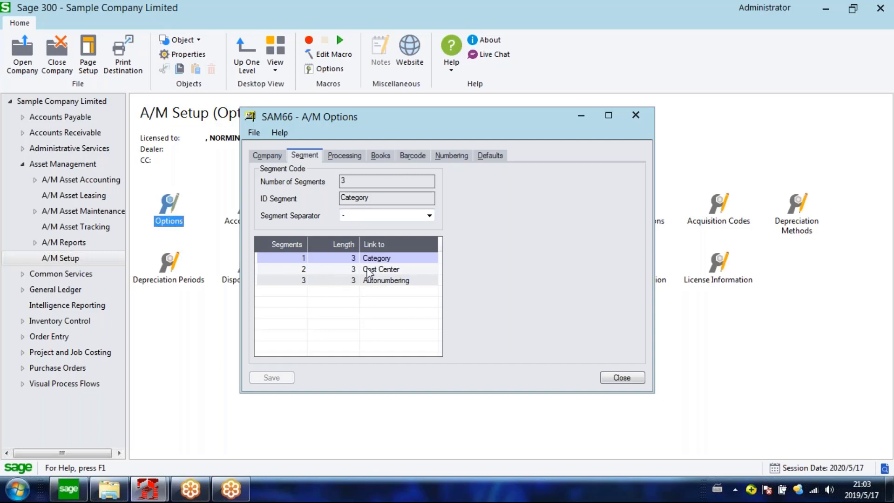
left_click(399, 261)
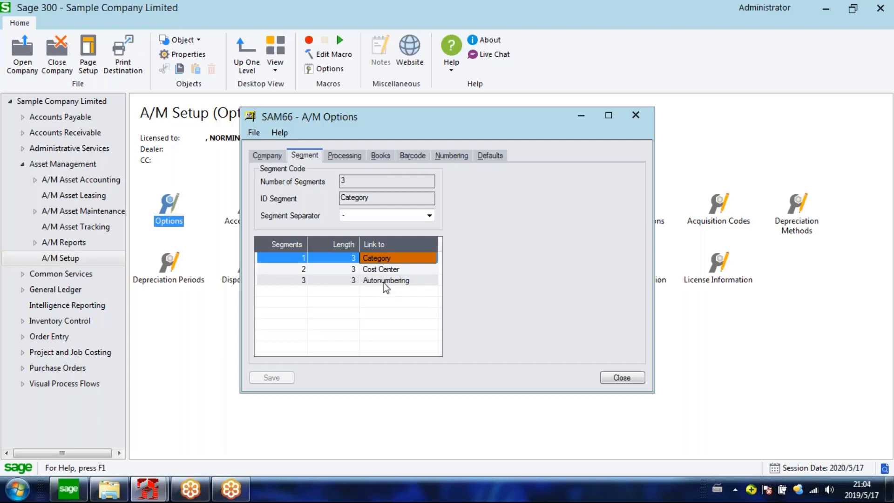
left_click(384, 282)
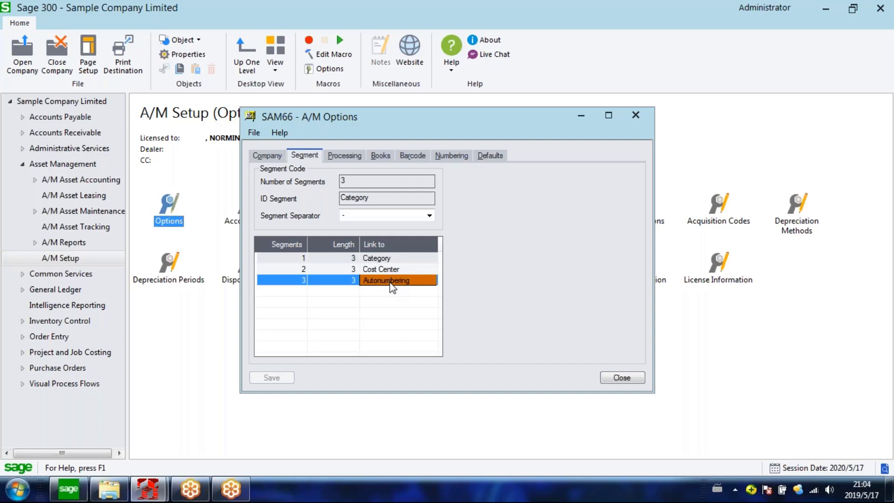
Review the A/M processing options and the additional books defined for asset management.
left_click(335, 156)
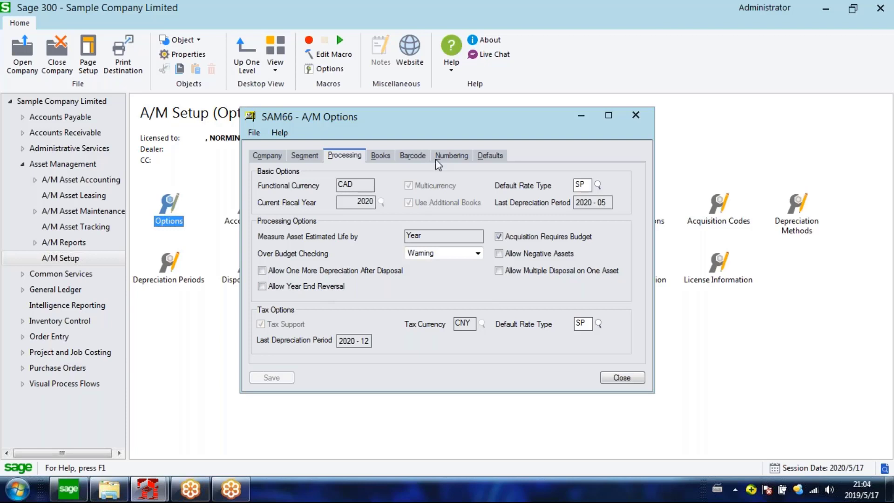
left_click(381, 157)
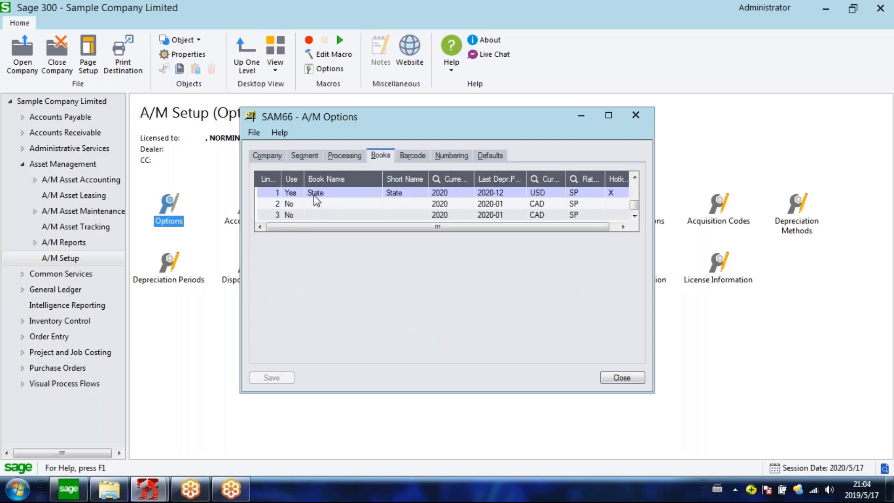
left_click(346, 158)
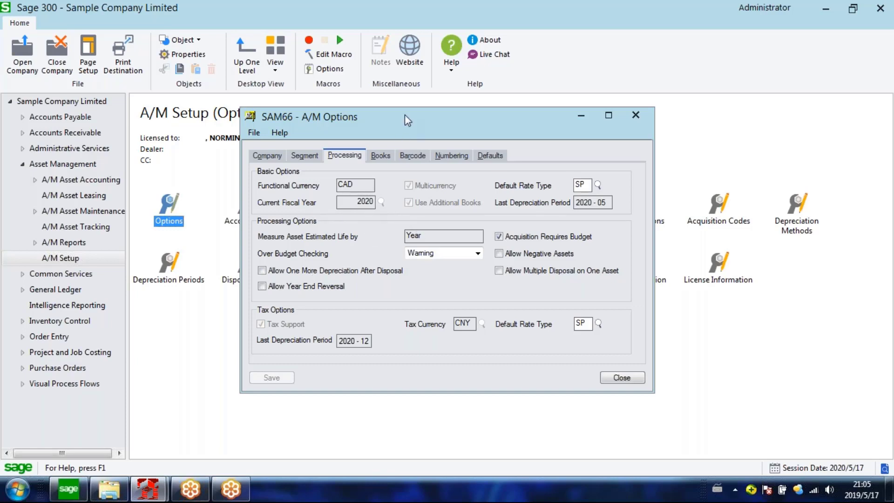
left_click_drag(404, 115, 371, 84)
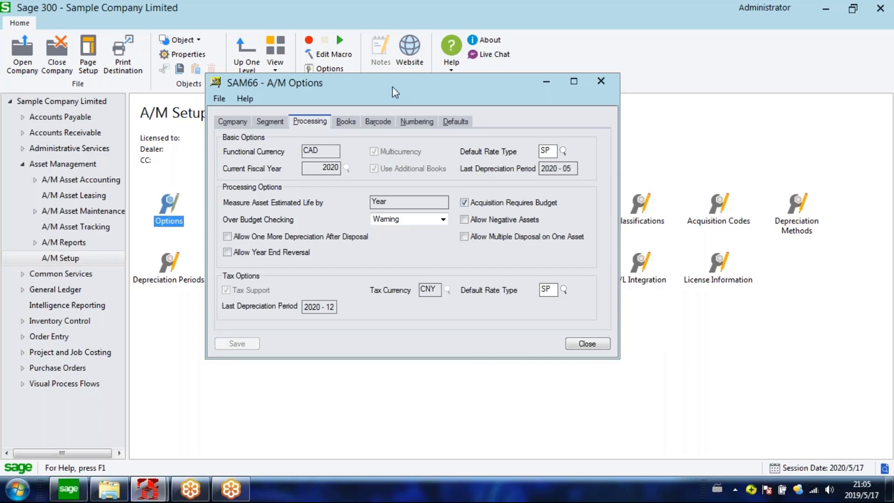
left_click_drag(392, 87, 402, 94)
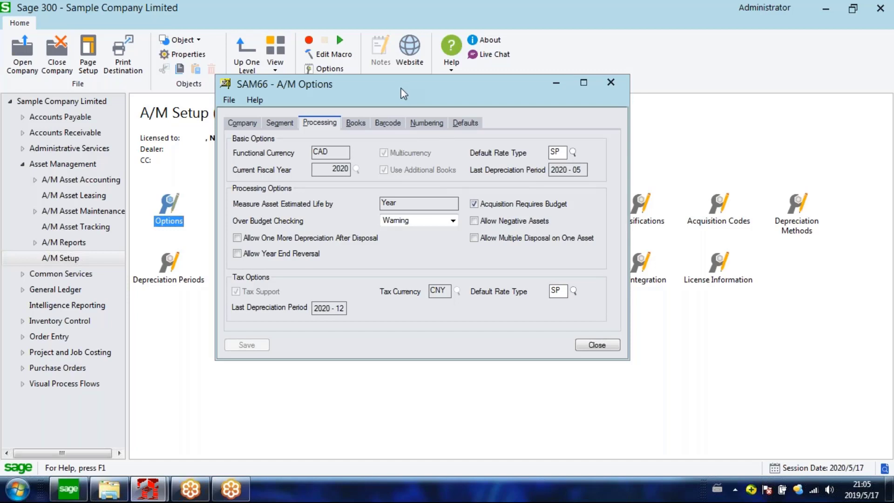
left_click_drag(400, 88, 396, 92)
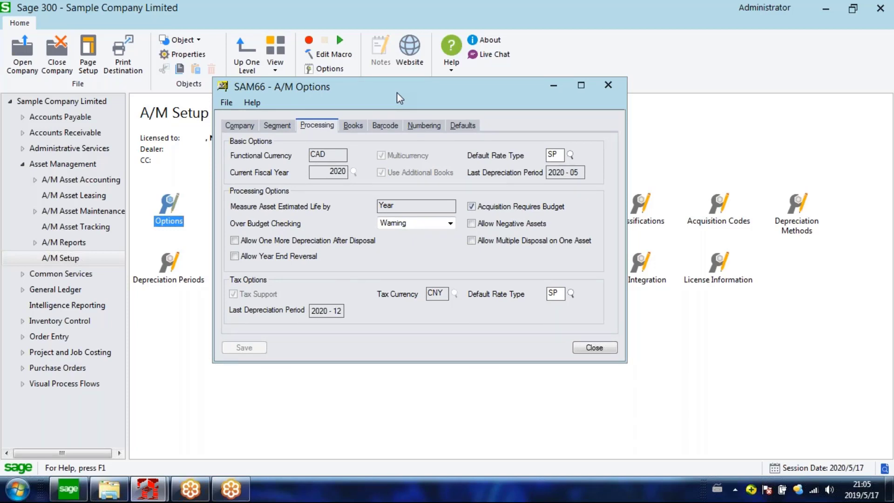
left_click_drag(397, 92, 394, 94)
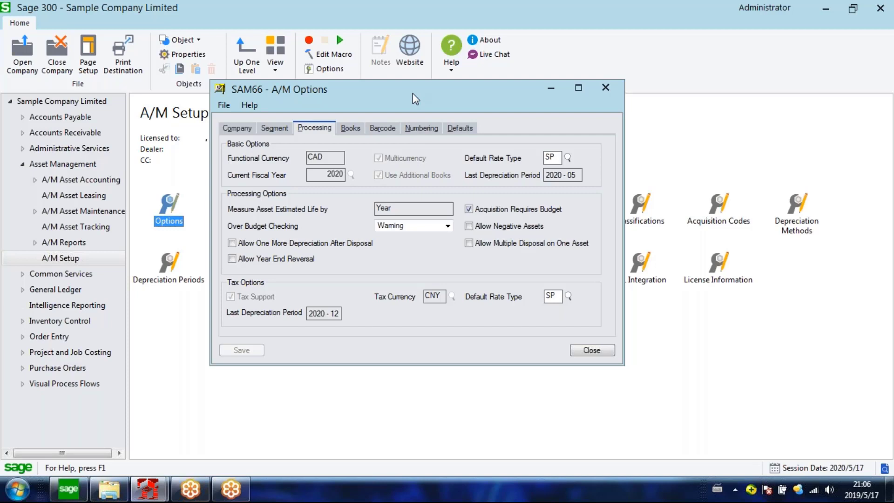
left_click_drag(413, 93, 388, 74)
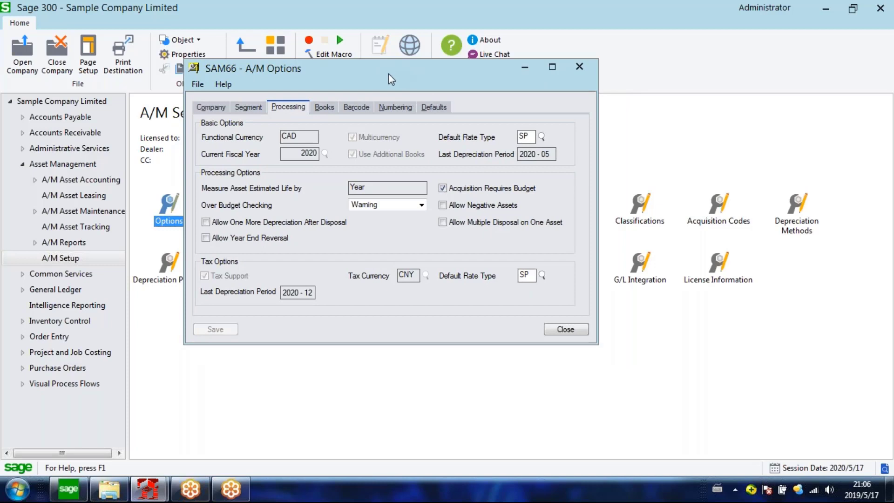
left_click_drag(388, 73, 377, 74)
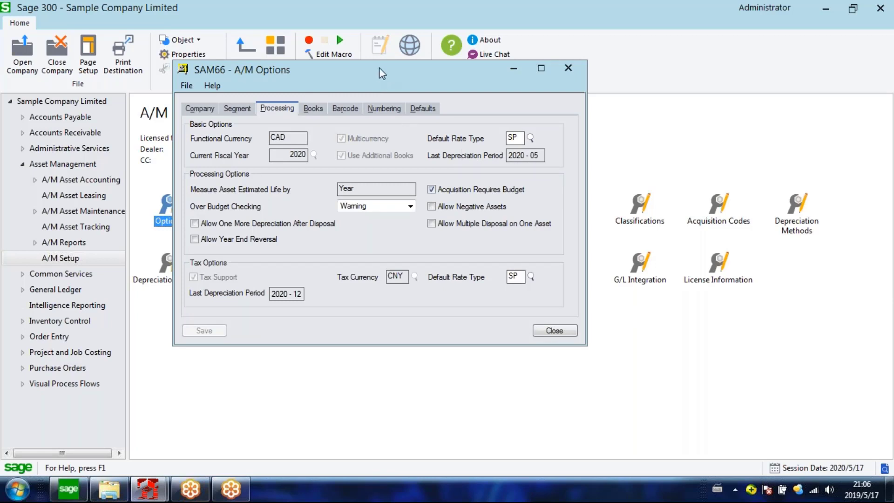
left_click_drag(379, 68, 377, 54)
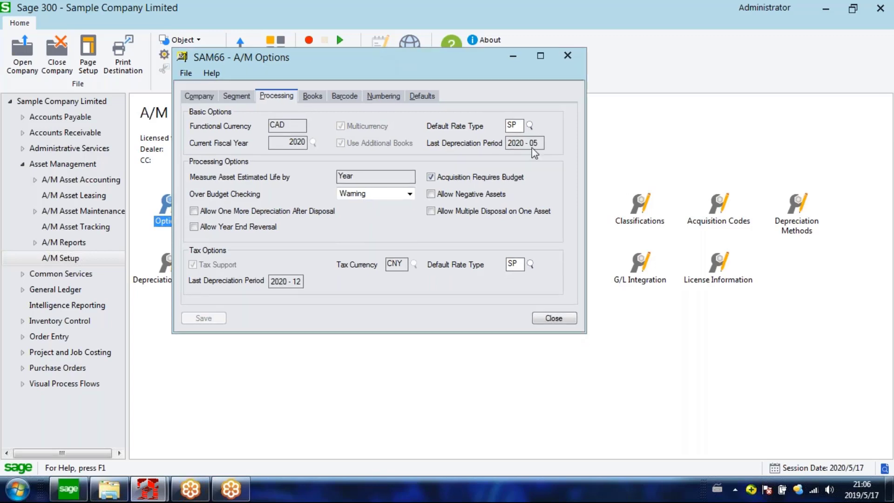
Turn Acquisition Requires Budget off and on again, set Over Budget Checking to Warning, and close the A/M options.
left_click(432, 180)
left_click(430, 177)
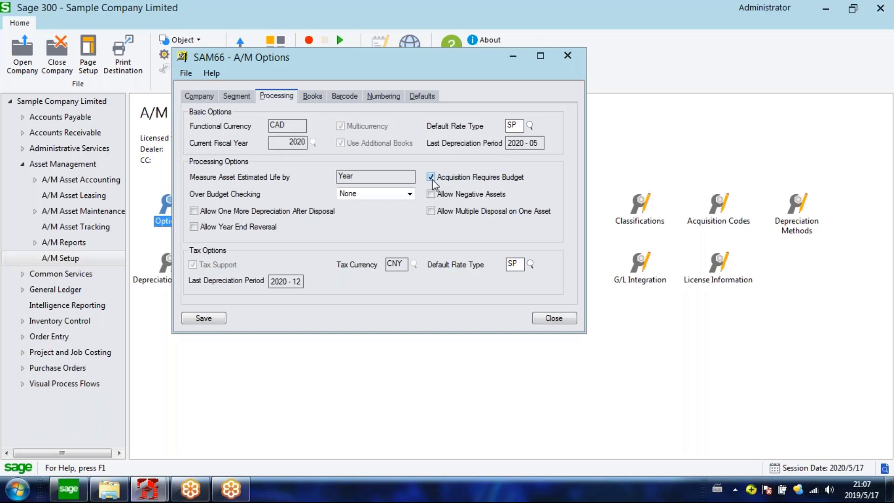
left_click(407, 196)
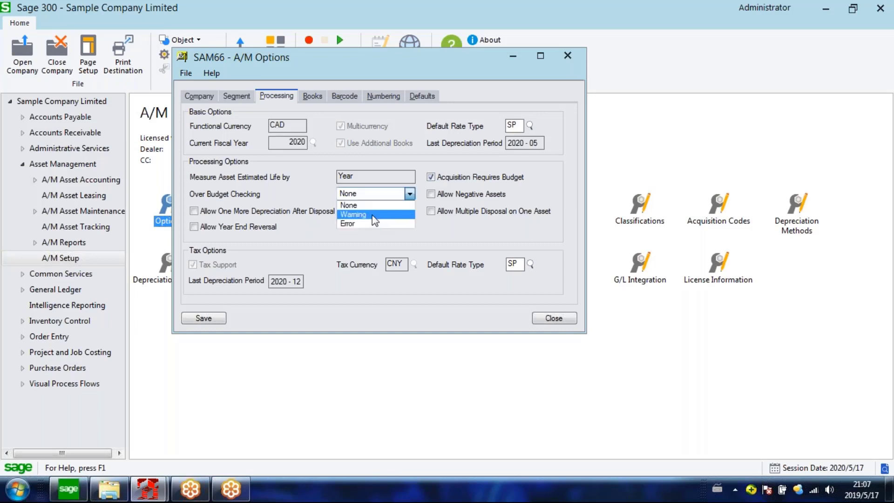
left_click(375, 217)
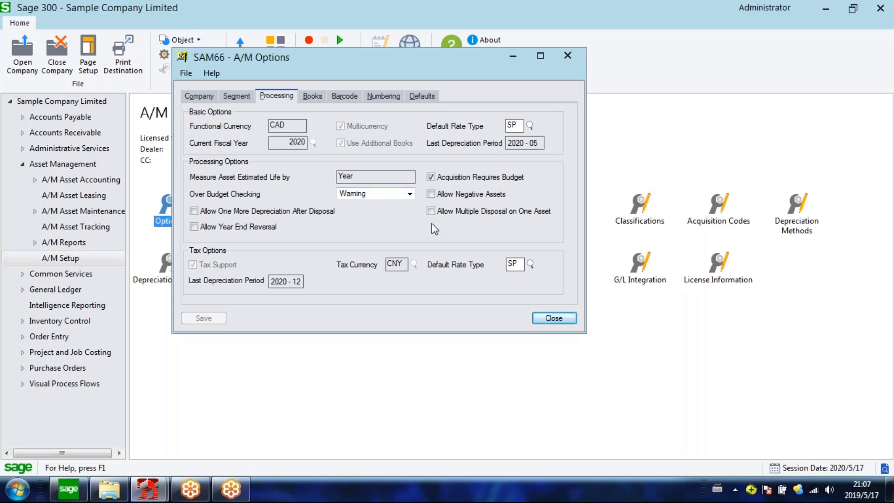
left_click(559, 321)
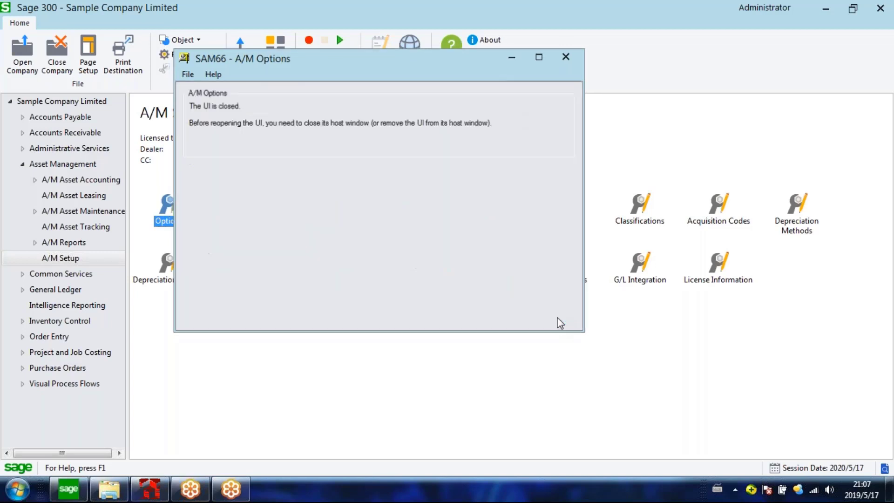
Open the A/M account sets and examine the general ledger accounts and currency of the BLD and EQT sets.
left_click(247, 210)
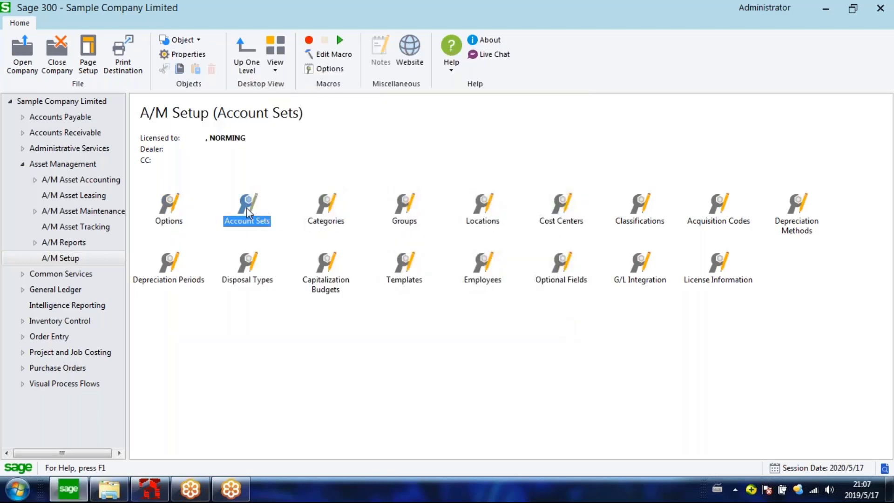
double_click(247, 208)
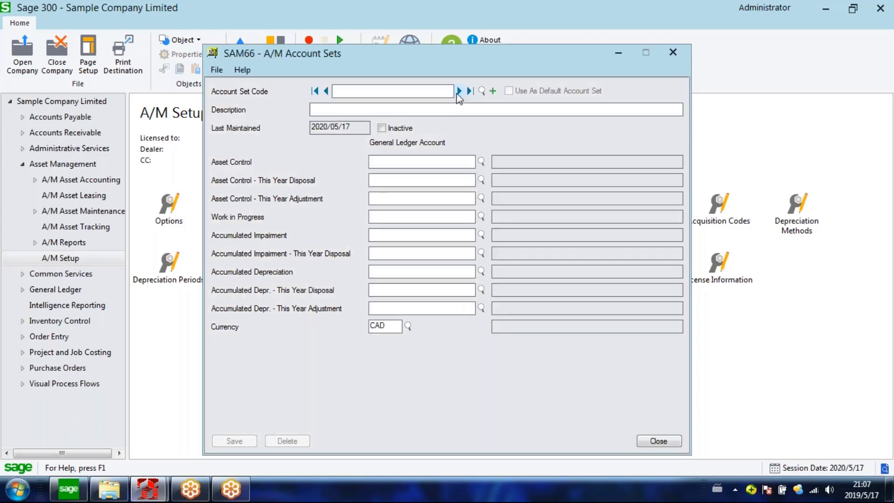
left_click(458, 91)
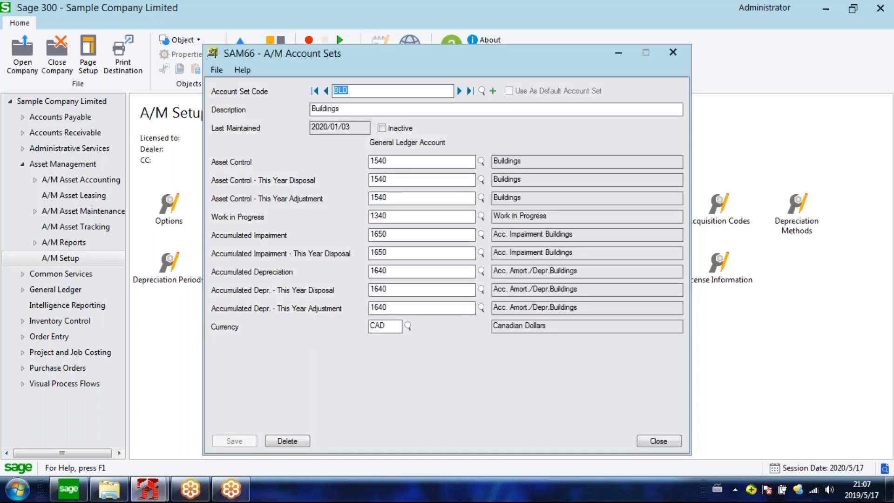
left_click(439, 162)
left_click(399, 215)
left_click(395, 271)
left_click(391, 327)
left_click(459, 90)
left_click(459, 91)
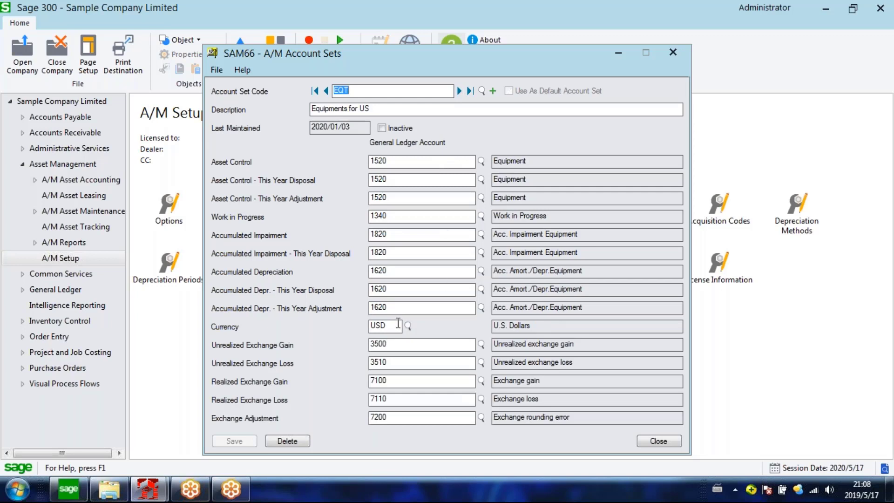
Examine the EQT account set's currency and exchange gain and loss accounts, and close the A/M account sets.
left_click_drag(377, 327, 366, 330)
double_click(380, 327)
left_click_drag(390, 324, 355, 347)
left_click_drag(532, 62, 495, 64)
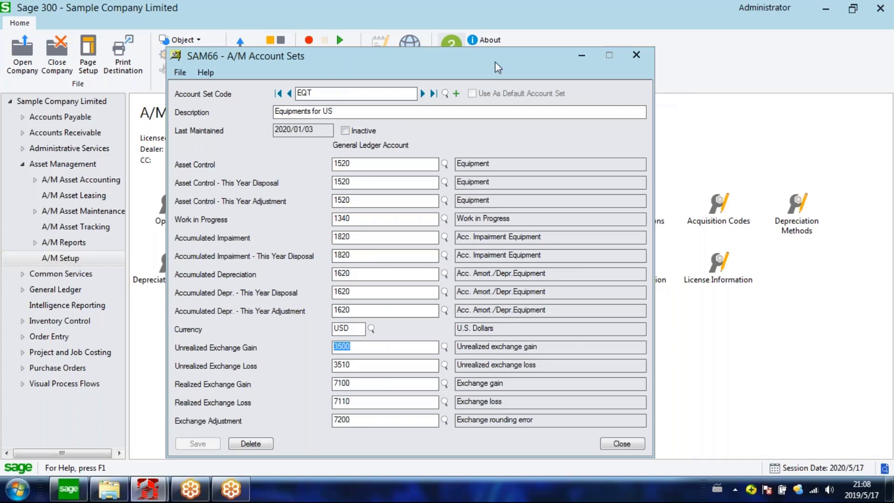
left_click_drag(495, 64, 477, 64)
left_click(619, 55)
Open the A/M cost centers and review the ADM cost center's impairment loss, disposal cost and disposal proceeds accounts.
left_click(561, 212)
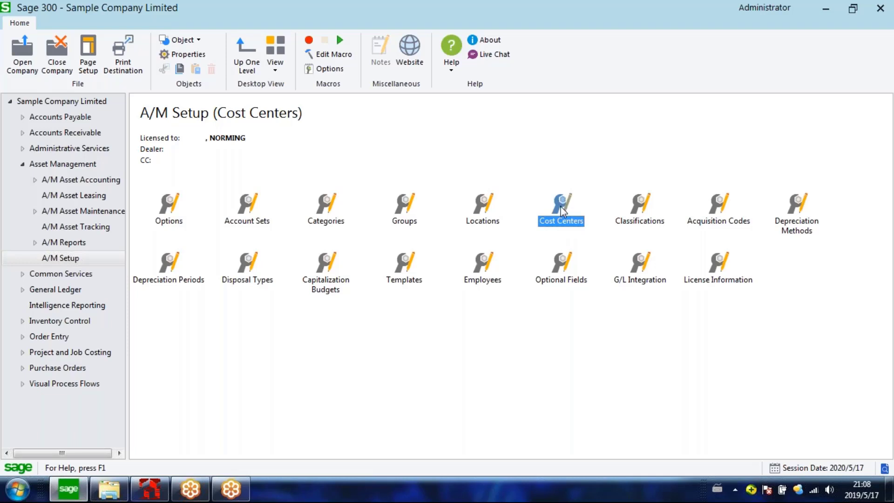
double_click(562, 209)
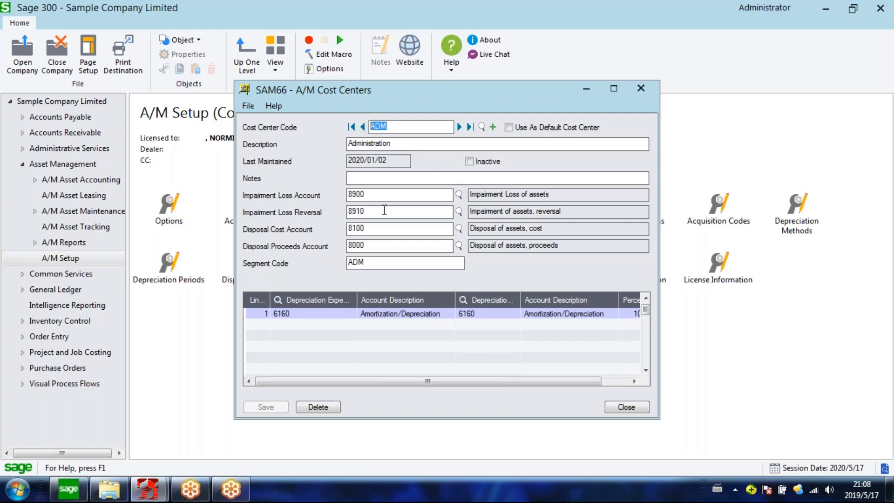
left_click_drag(384, 209, 326, 208)
left_click(388, 194)
left_click(384, 230)
left_click(380, 246)
Inspect the ADM cost center's depreciation expense account line and allocation percentage, and close the cost centers.
left_click(316, 313)
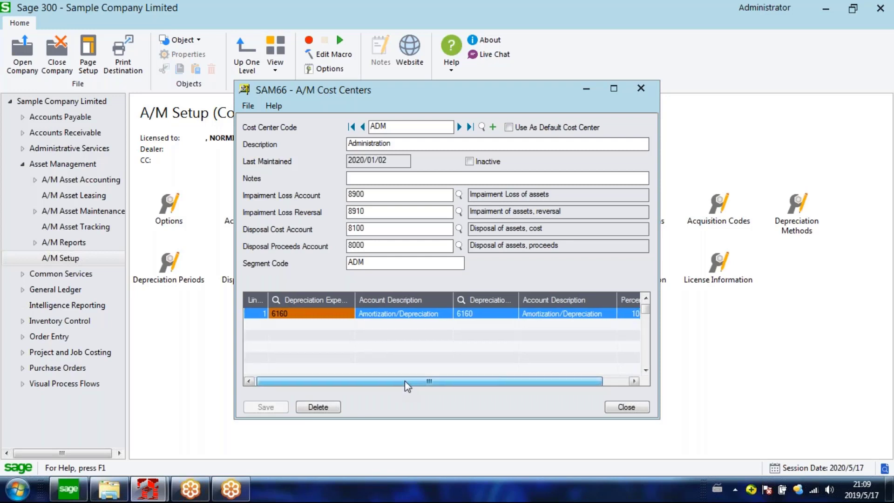
left_click_drag(404, 381, 461, 377)
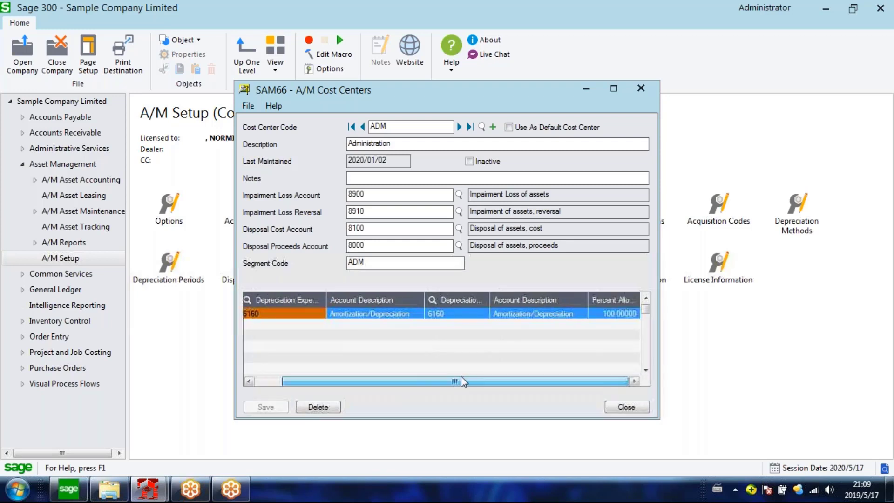
left_click(607, 317)
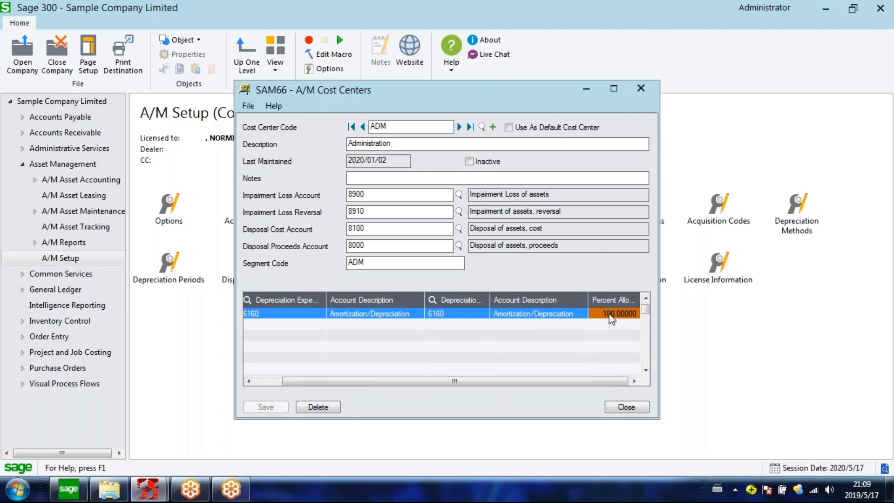
double_click(609, 315)
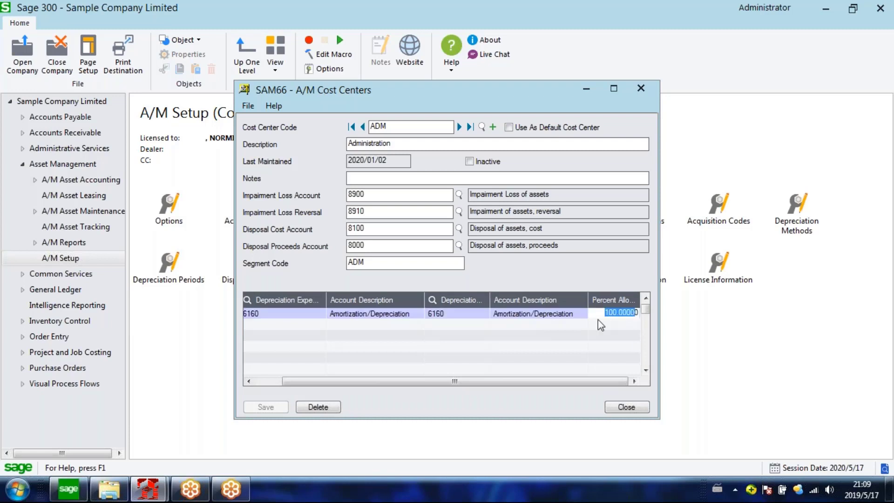
left_click_drag(599, 314, 637, 313)
left_click(490, 381)
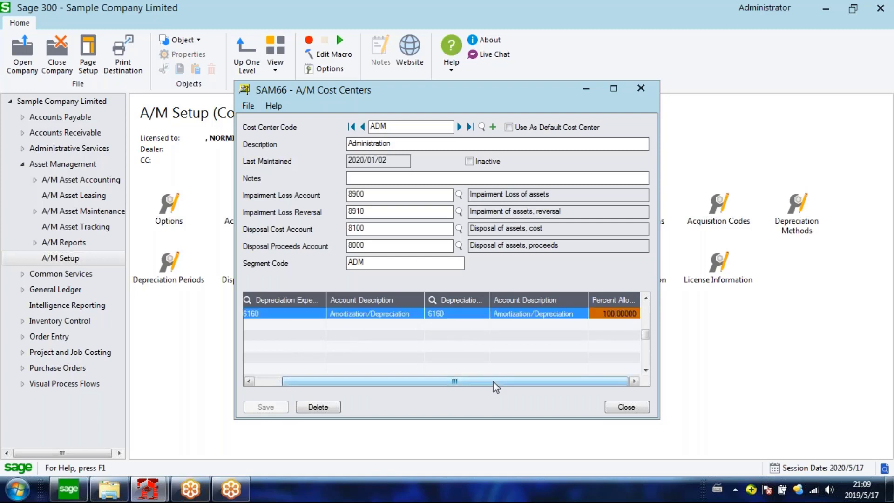
left_click(641, 408)
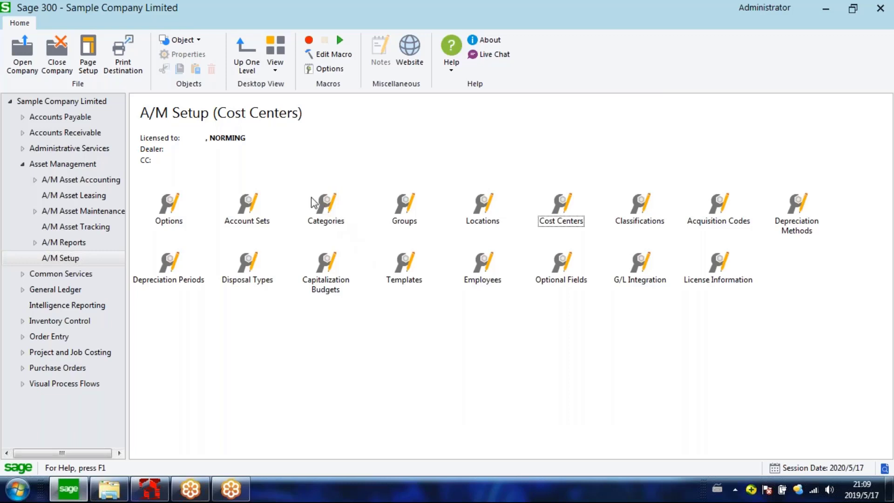
left_click(325, 217)
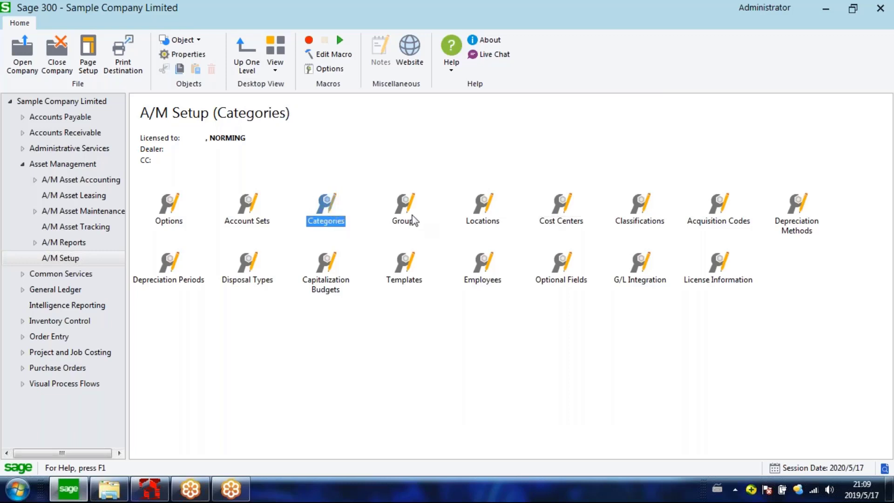
left_click(404, 219)
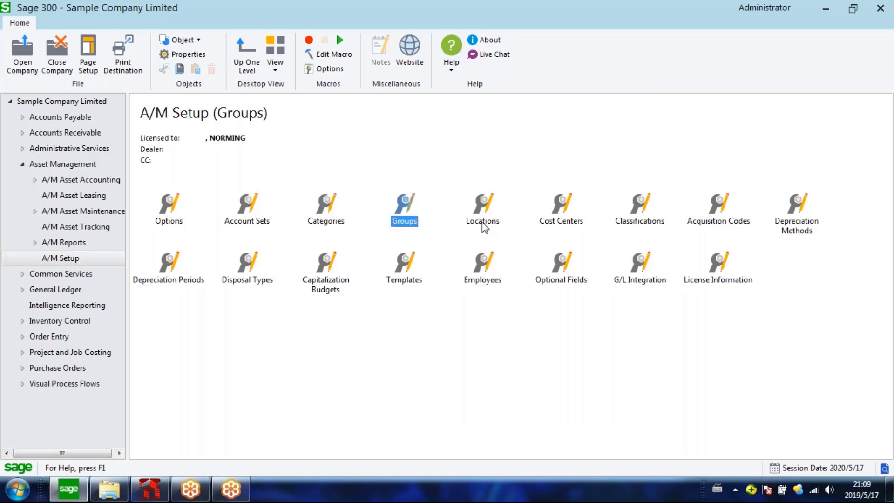
left_click(484, 222)
left_click(639, 220)
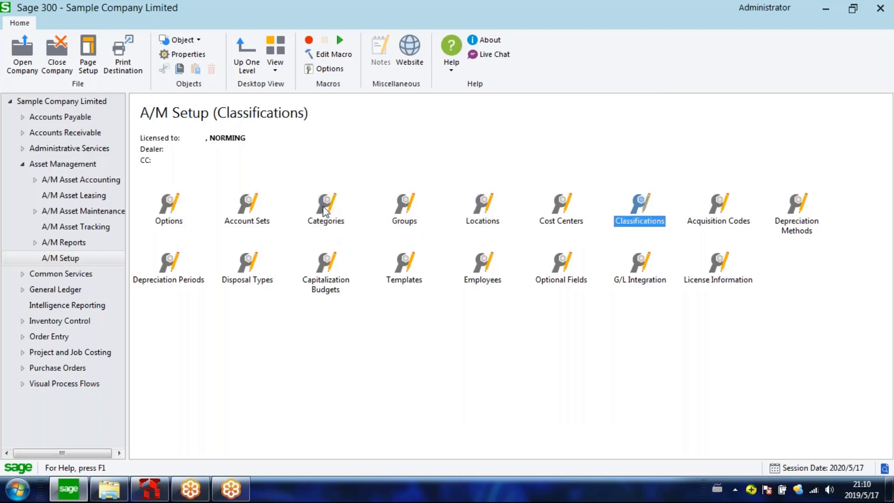
Open the A/M categories, examine the BLD category's description, segment code and next auto number, and close the window.
left_click(325, 209)
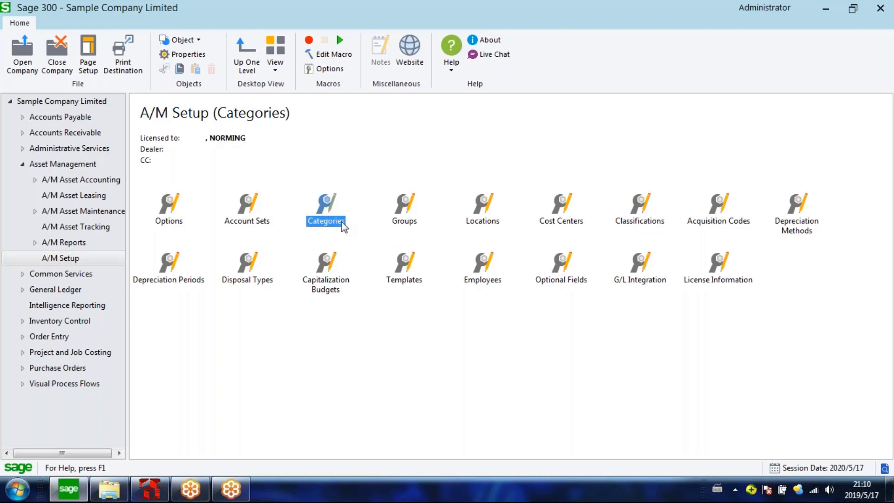
double_click(325, 205)
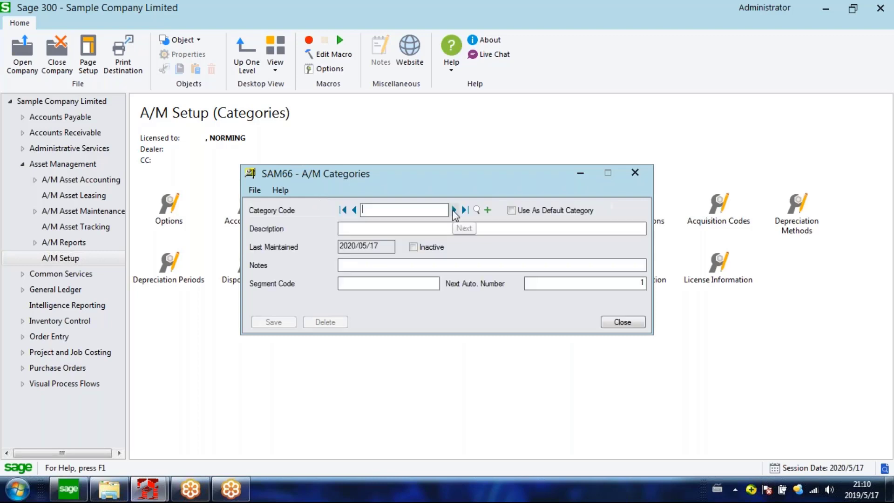
left_click(452, 210)
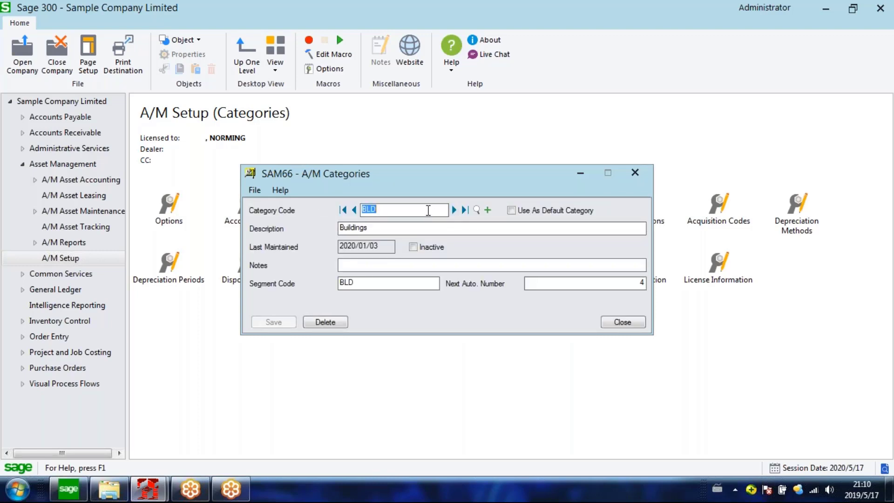
left_click(414, 226)
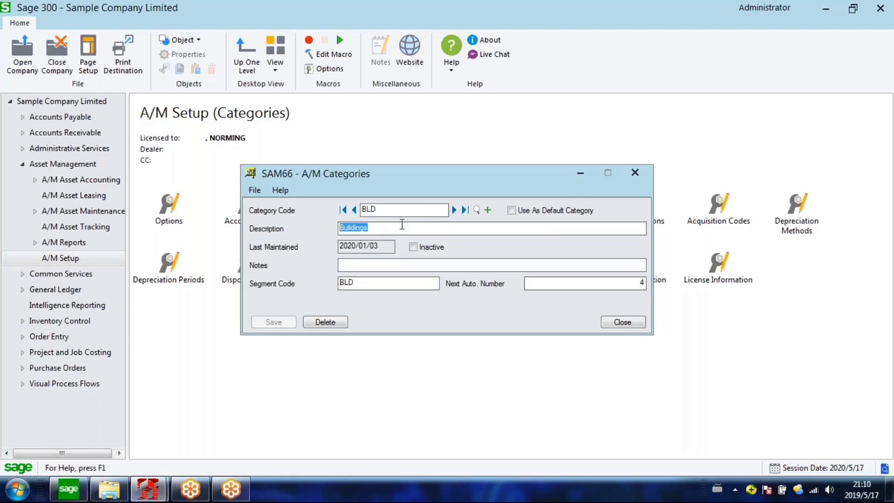
left_click_drag(372, 227, 325, 229)
left_click_drag(420, 226, 306, 229)
left_click_drag(363, 283, 329, 283)
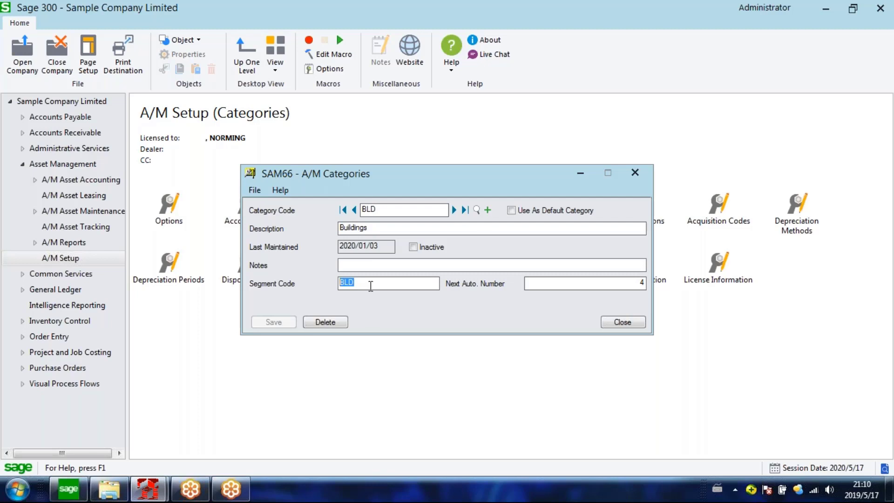
left_click_drag(371, 284, 315, 286)
left_click_drag(598, 289, 648, 294)
left_click(632, 325)
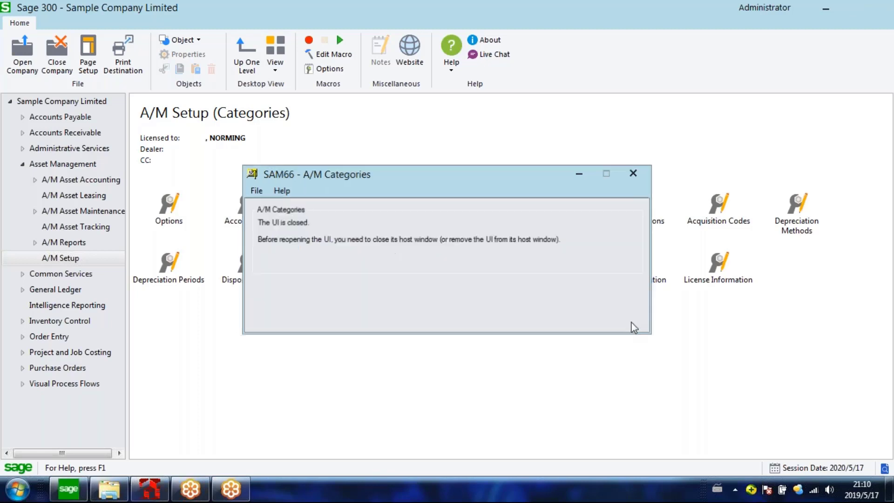
Open the A/M groups, examine the code and description of the CM group, and close the window.
left_click(403, 221)
double_click(398, 208)
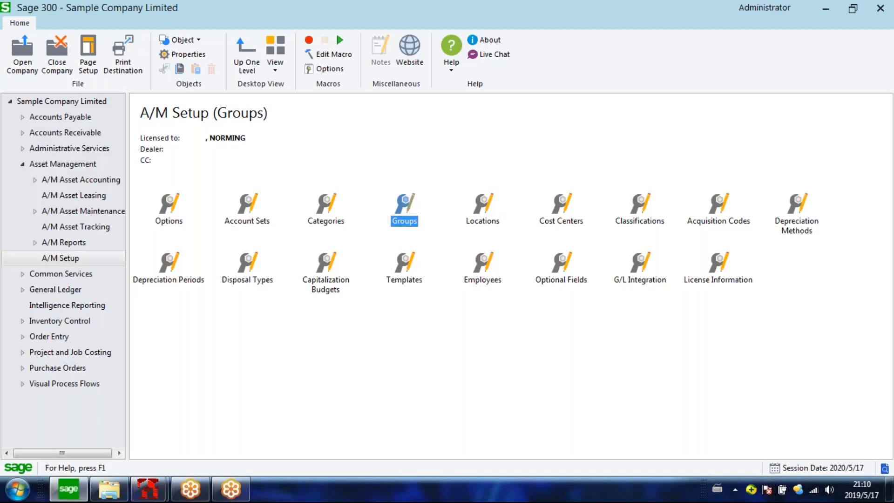
double_click(405, 205)
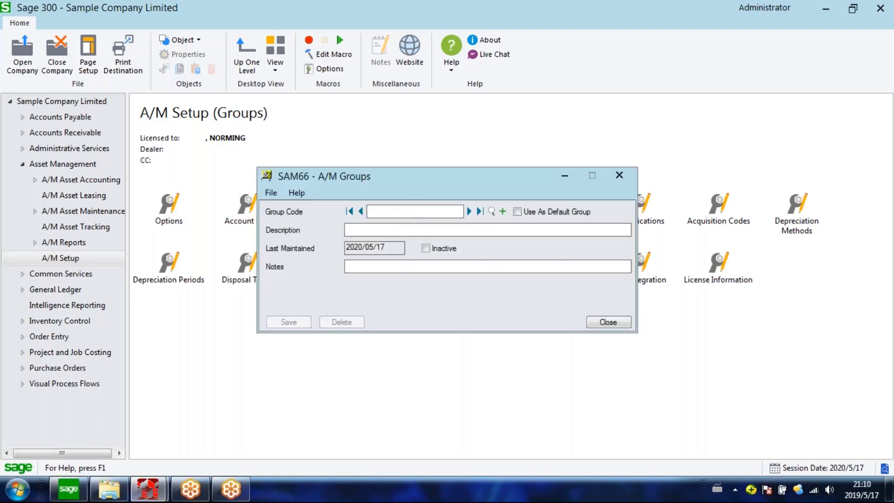
left_click(469, 212)
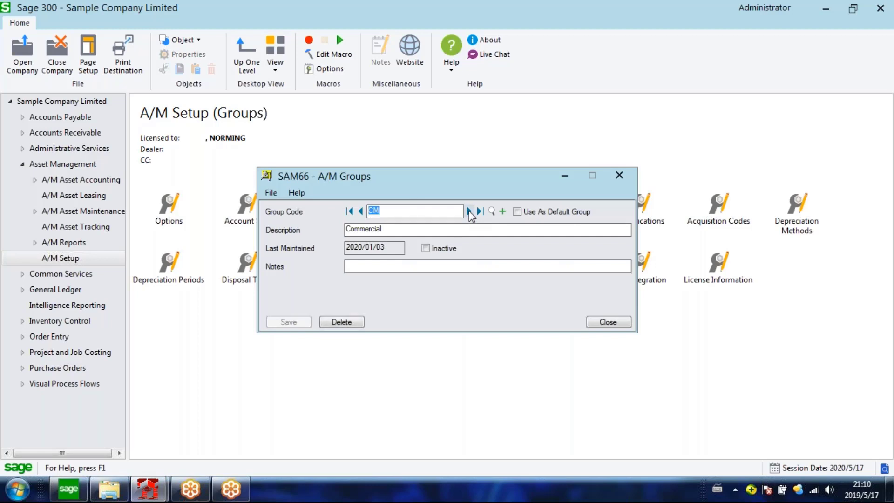
double_click(370, 230)
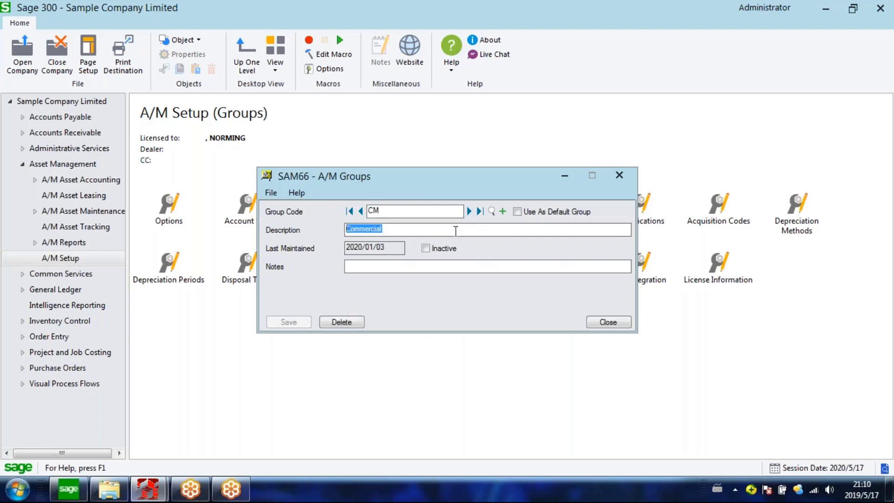
left_click(442, 229)
left_click_drag(380, 234, 310, 230)
left_click(405, 230)
left_click(619, 176)
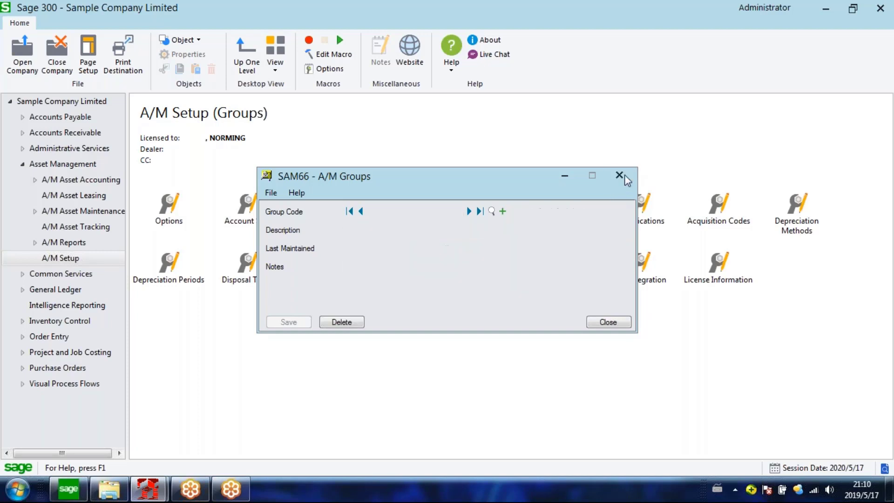
Open the A/M locations and review the address, attachment and integration settings of location 1, Northern Office.
left_click(484, 212)
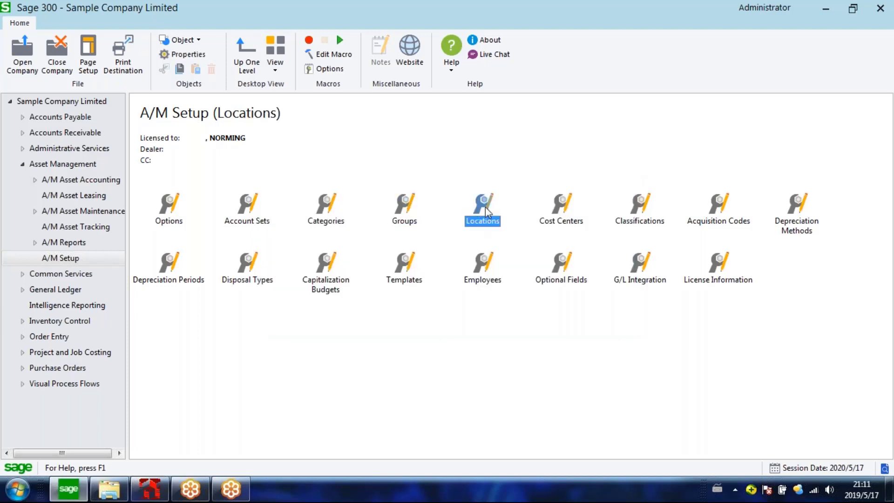
double_click(486, 208)
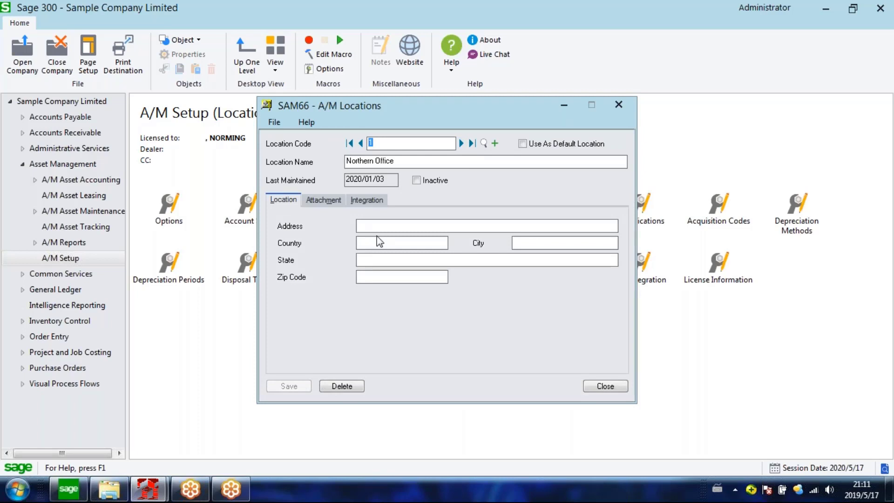
left_click(323, 199)
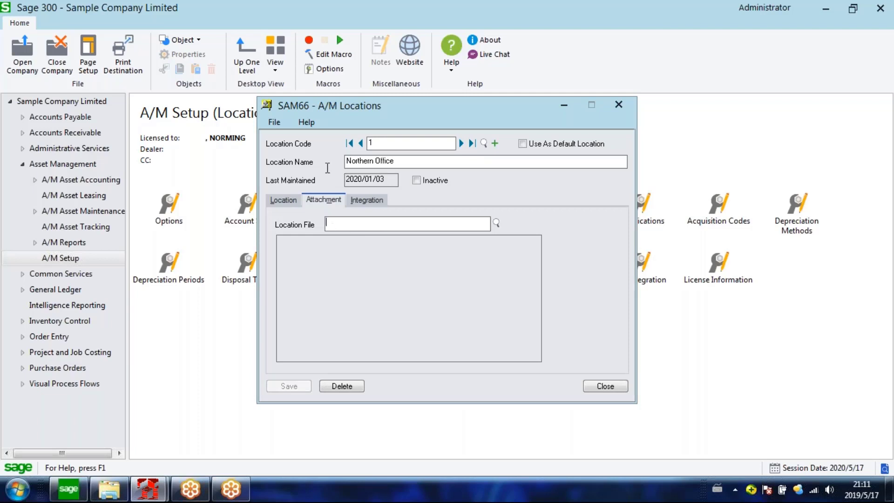
left_click(342, 227)
left_click(371, 201)
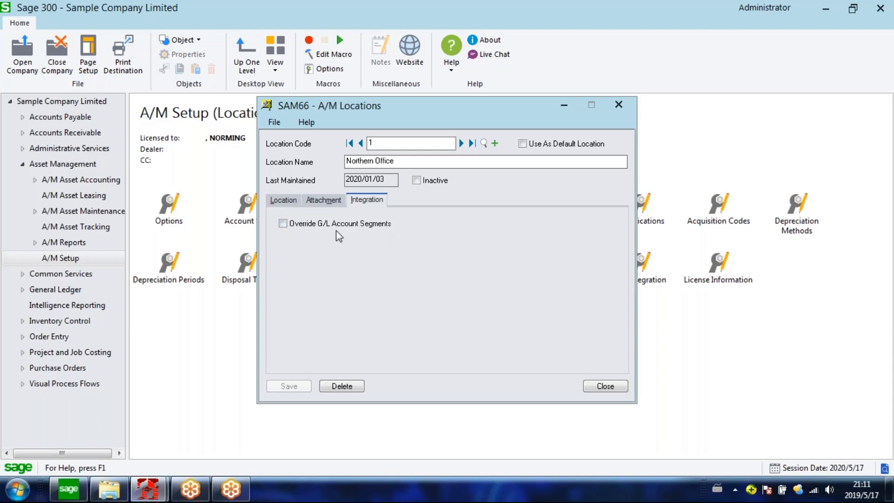
Enable Override G/L Account Segments for the Northern Office location and add the Division segment with segment code 100.
left_click(284, 223)
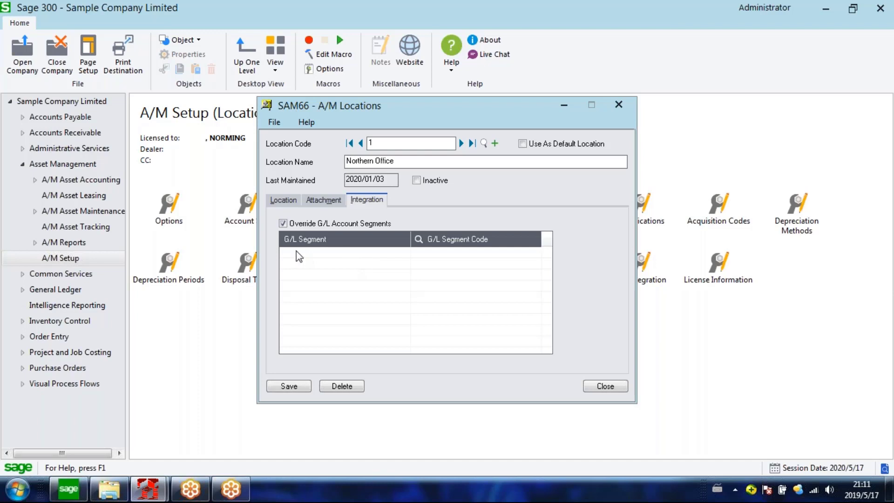
left_click(356, 249)
left_click(383, 256)
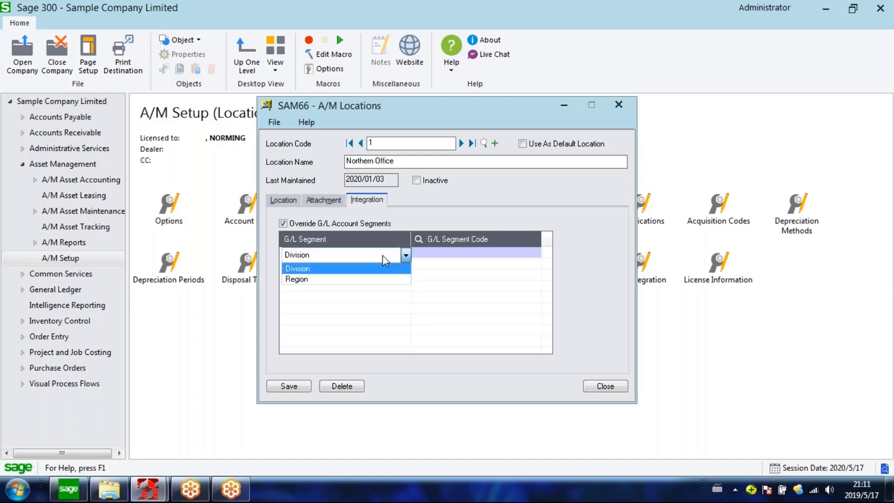
left_click(406, 260)
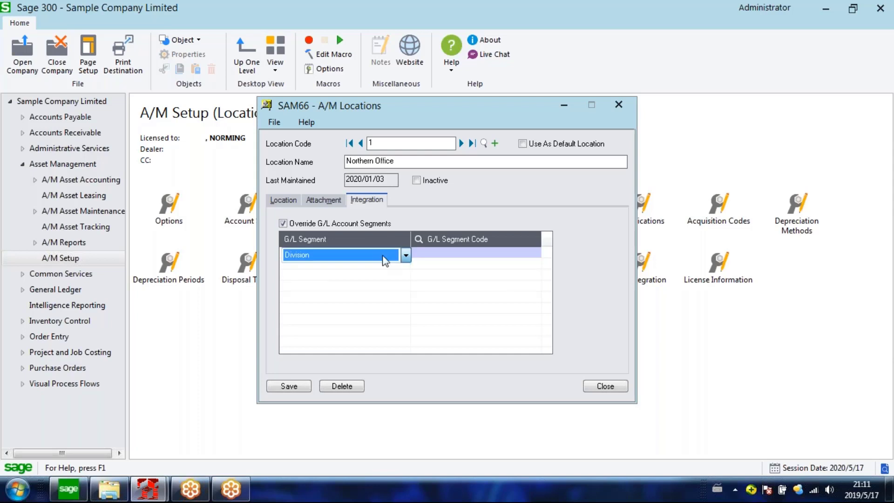
left_click(438, 253)
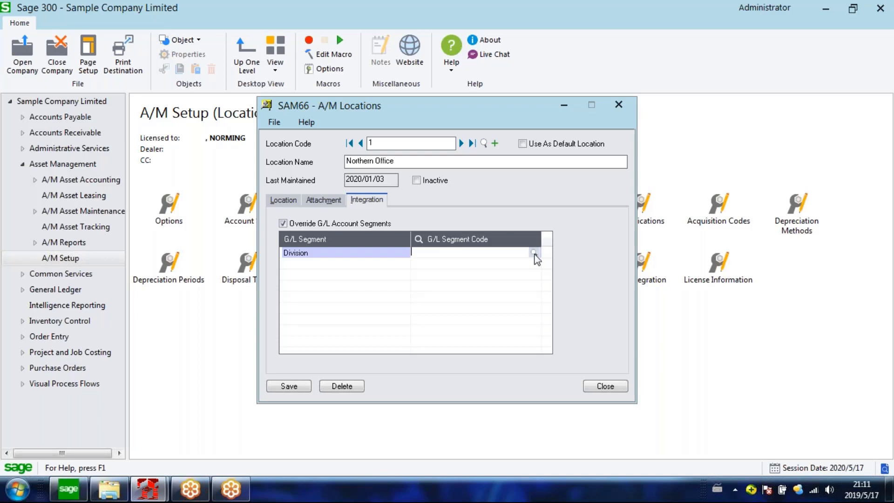
type("100")
key("Return")
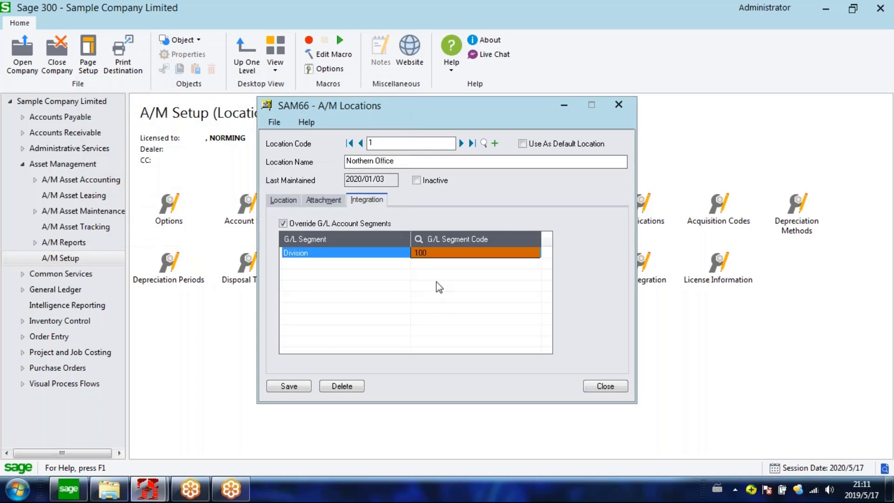
Review the location code alongside the Division segment override entered for the Northern Office.
left_click(393, 144)
double_click(392, 144)
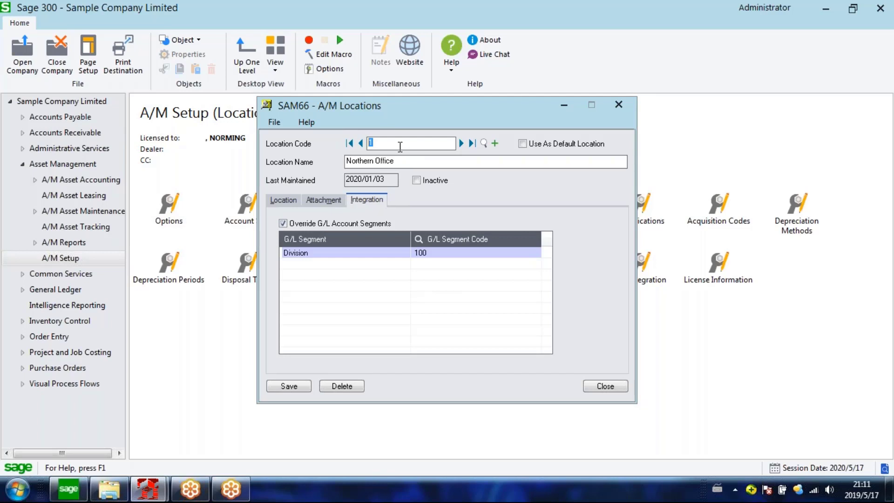
left_click(418, 252)
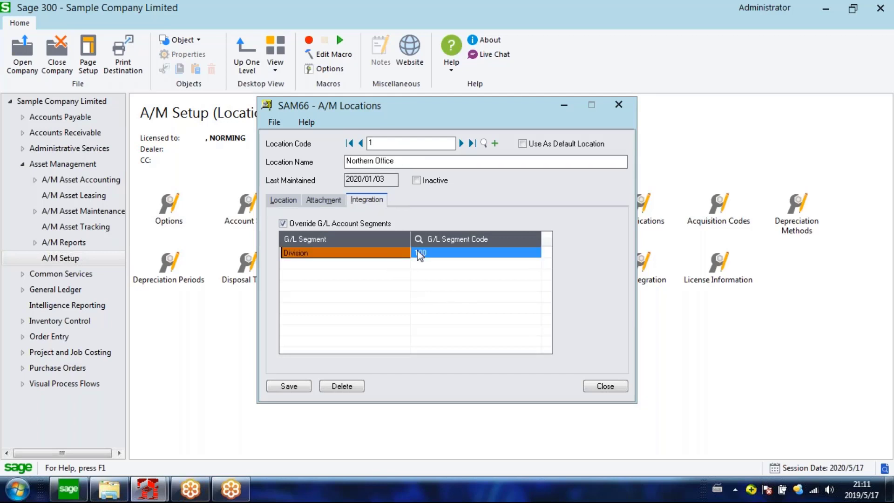
left_click(458, 252)
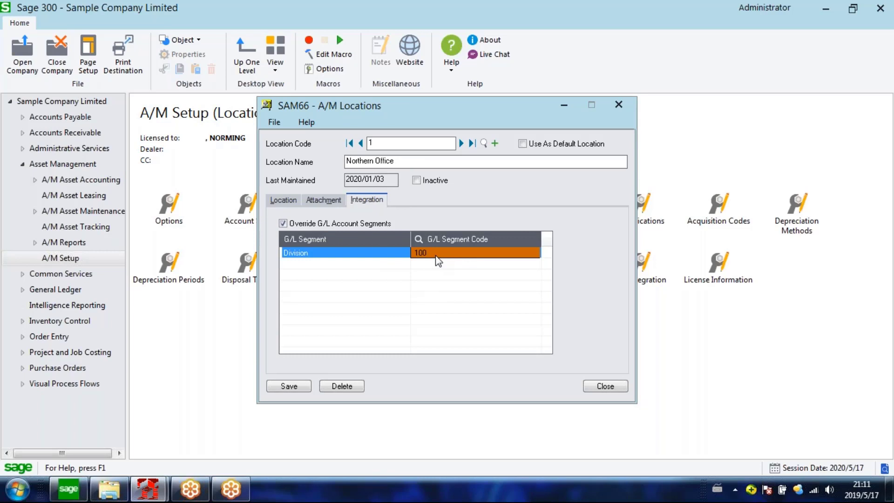
Disable Override G/L Account Segments for the Northern Office location and close A/M Locations without saving.
left_click(296, 224)
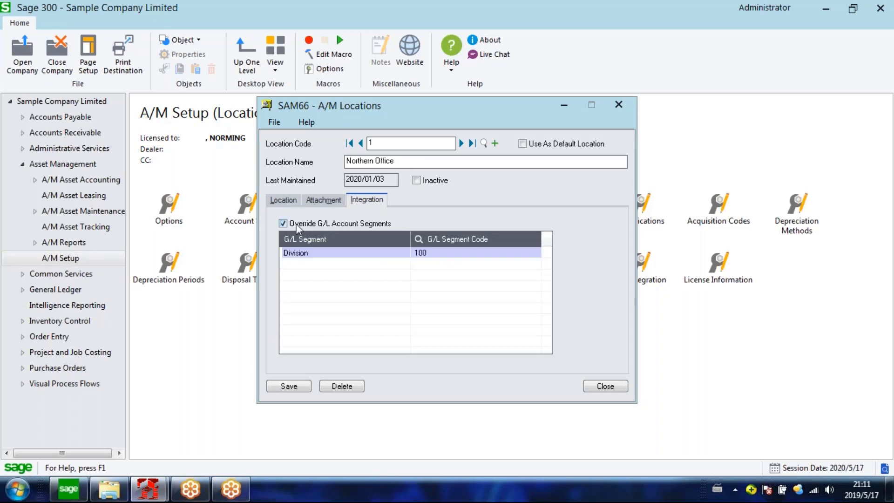
left_click(605, 386)
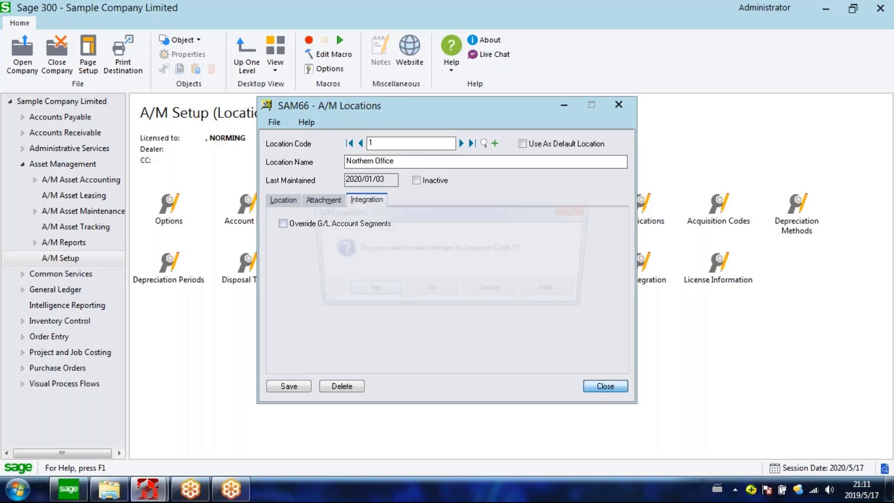
left_click(441, 293)
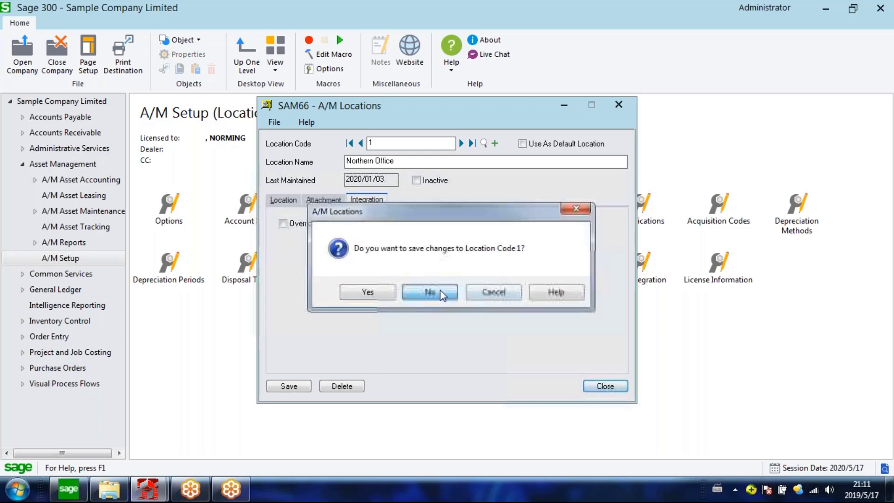
Open the A/M classifications, look over the code and description fields, and close the window.
left_click(638, 220)
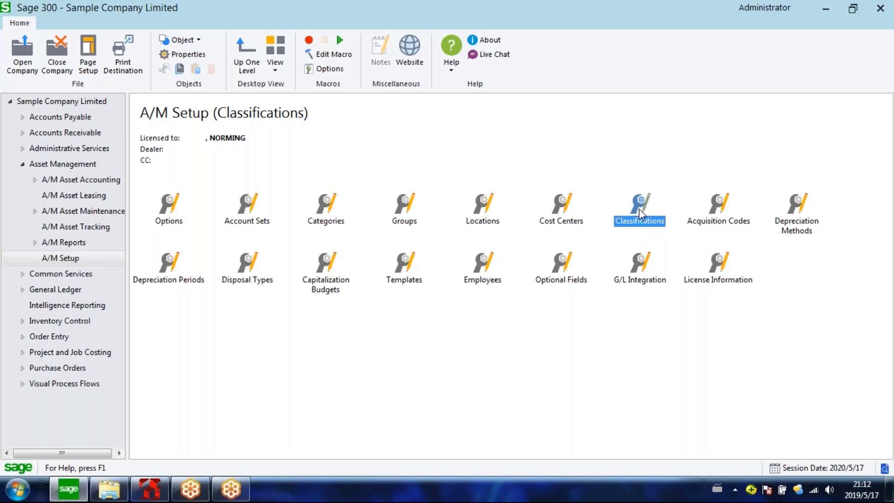
double_click(639, 210)
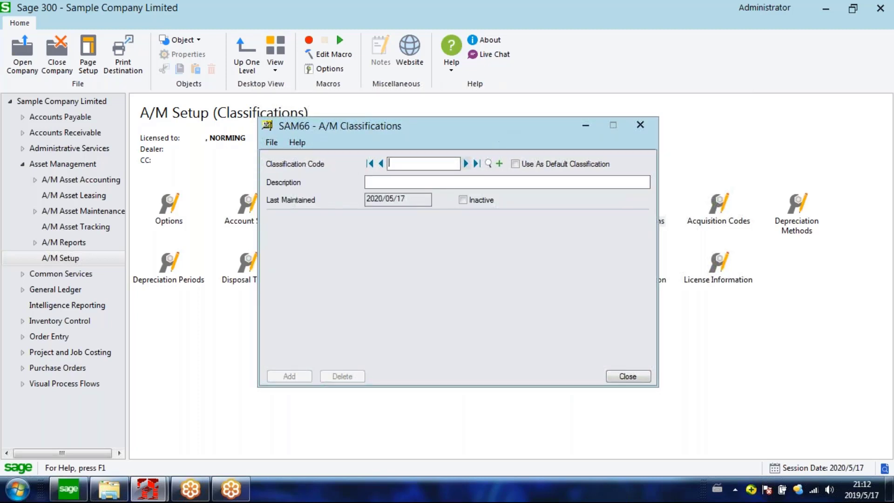
left_click(639, 125)
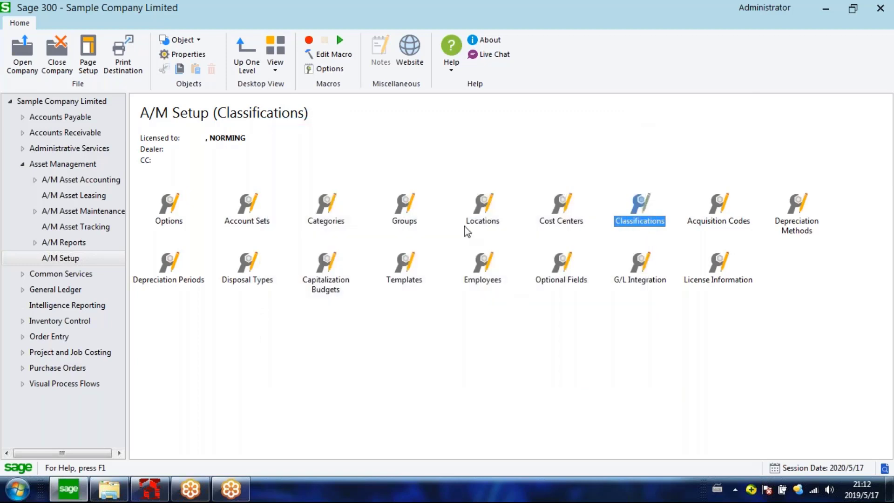
left_click(483, 221)
left_click(386, 220)
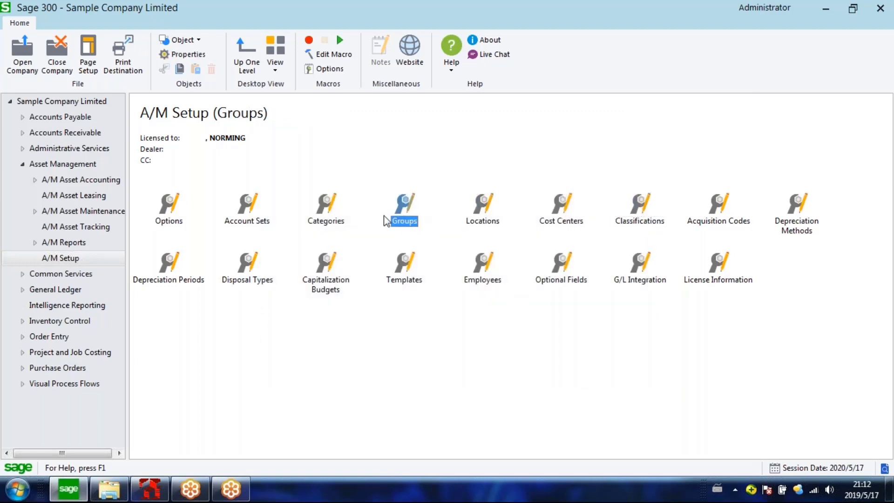
left_click(324, 215)
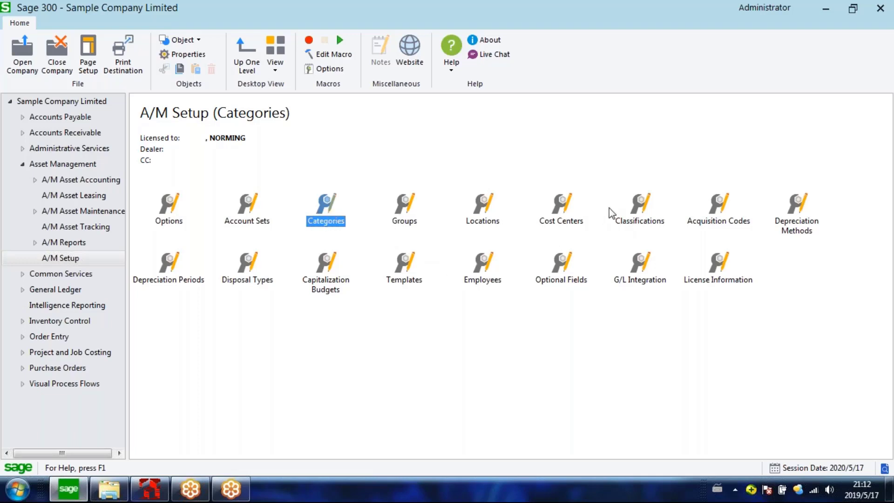
left_click(639, 210)
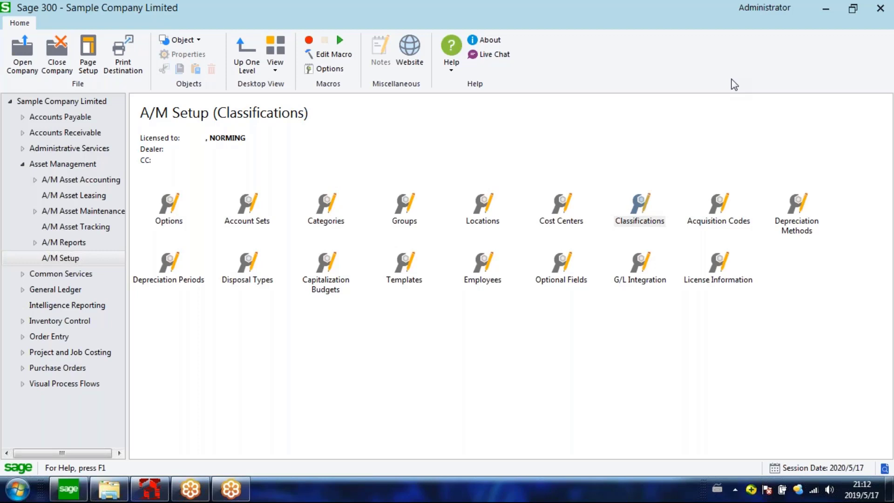
left_click(639, 218)
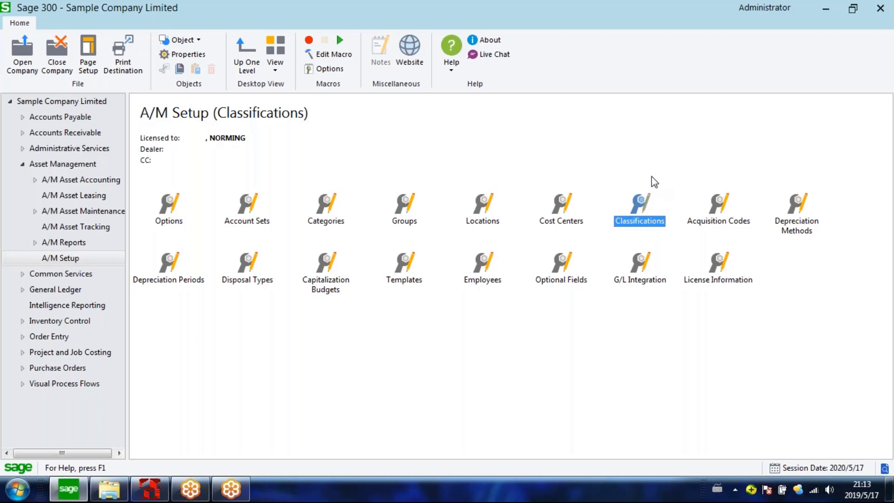
Open the A/M acquisition codes, bring up code APIN, and review the available Acquisition With sources.
left_click(725, 222)
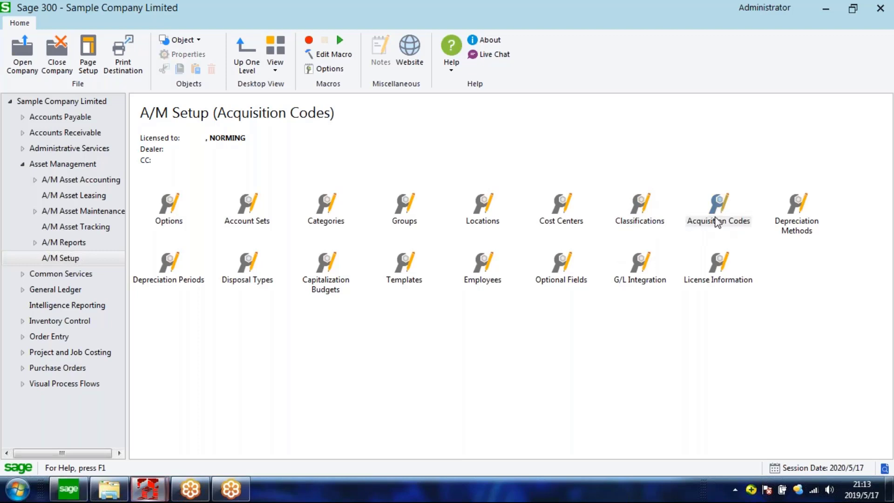
double_click(718, 223)
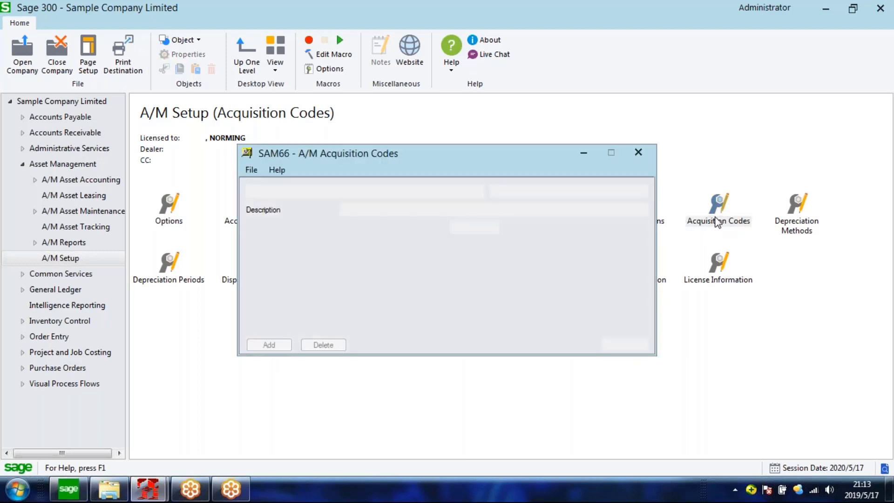
left_click(446, 192)
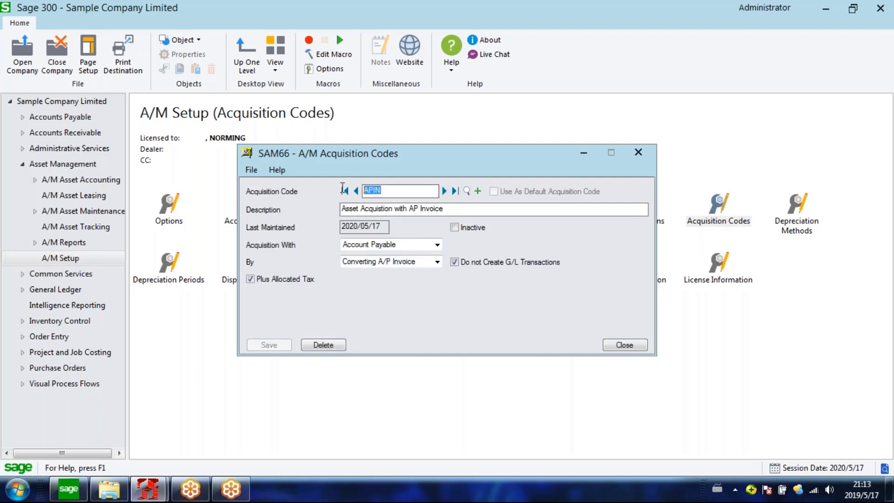
left_click(433, 246)
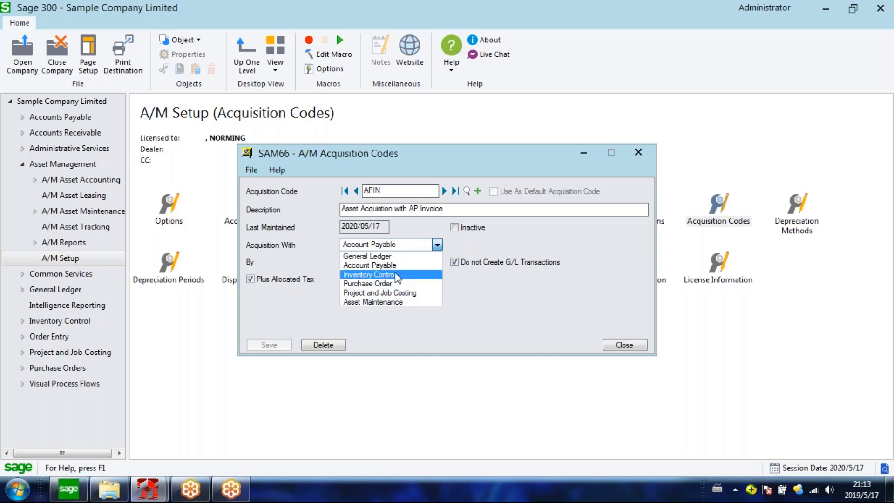
left_click(473, 241)
left_click(437, 244)
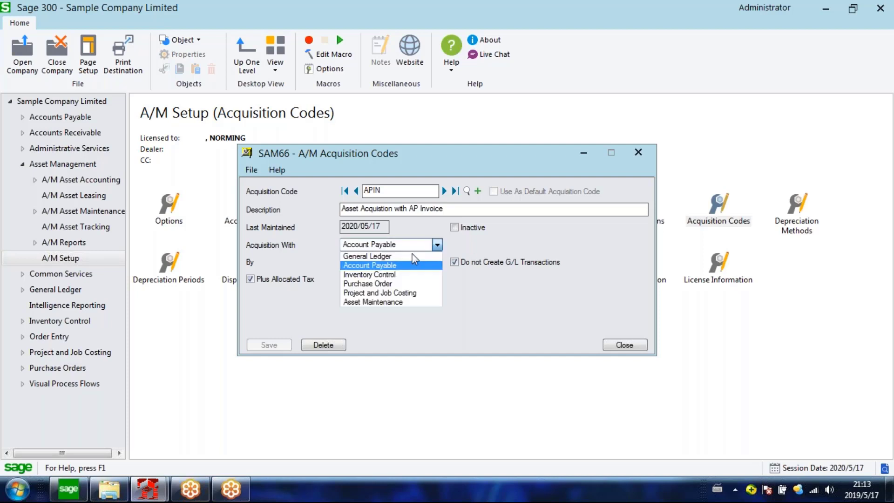
Try General Ledger as the Acquisition With source for code APIN and examine its acquisition clearing account without saving the change.
left_click(368, 253)
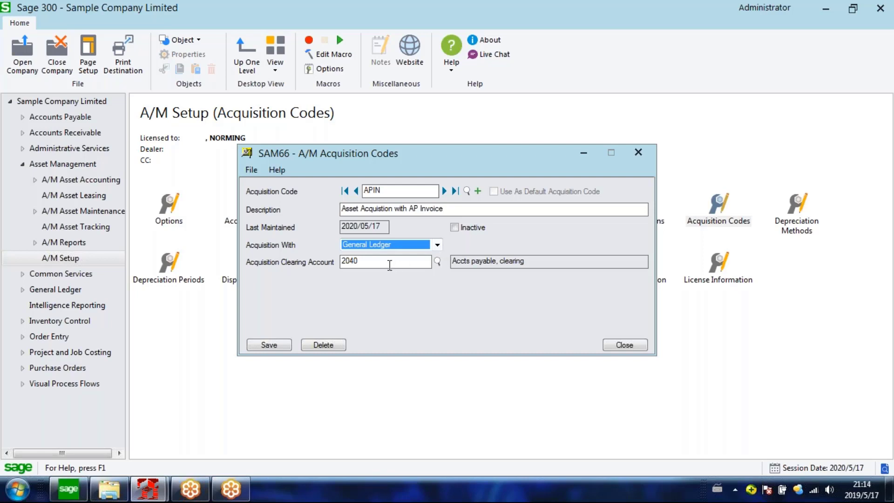
left_click_drag(389, 262, 257, 261)
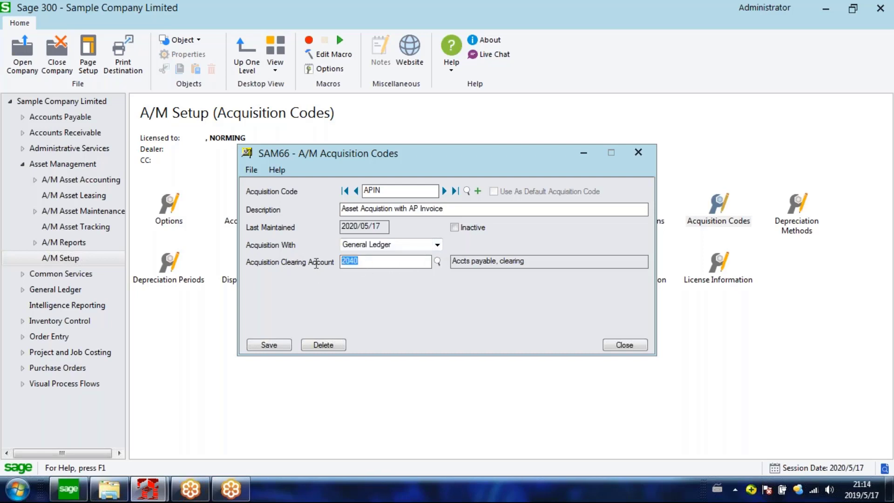
left_click(444, 191)
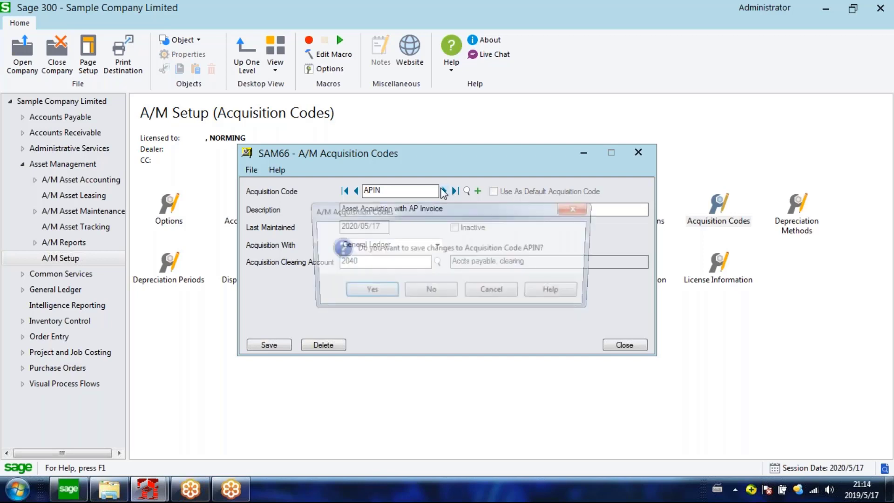
left_click(488, 291)
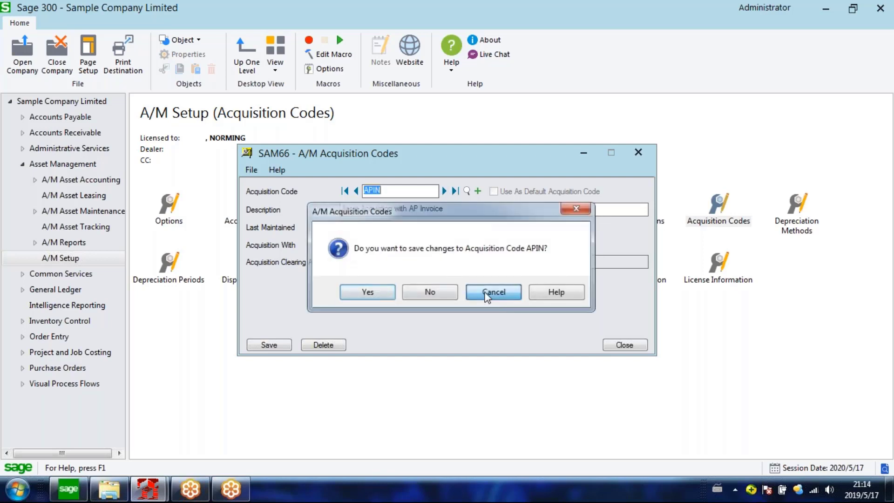
Review the GLJE acquisition code, return to the first code, and close A/M Acquisition Codes.
left_click(468, 192)
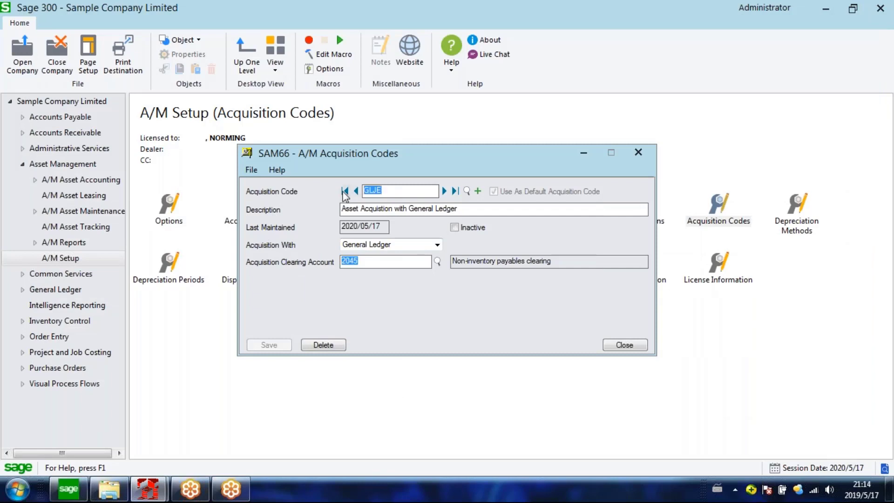
left_click(345, 191)
left_click(629, 347)
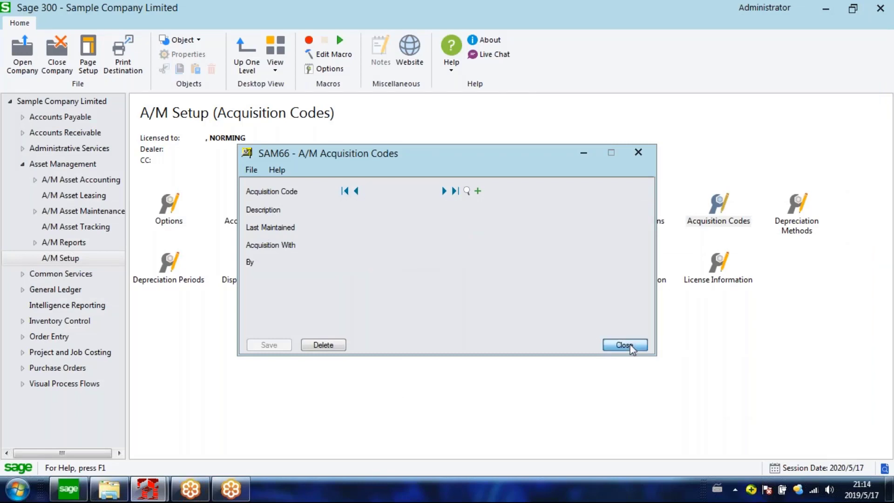
Open the A/M depreciation methods and load method code SL, the Straight Line Method.
left_click(803, 222)
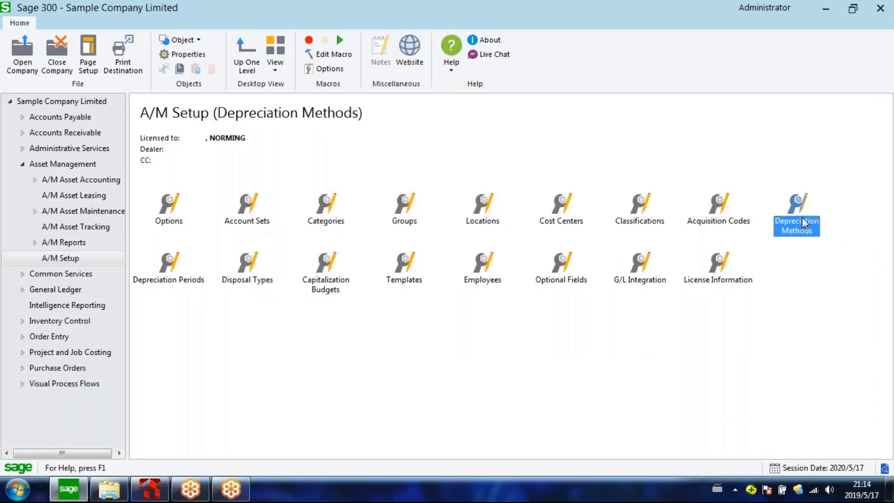
double_click(800, 218)
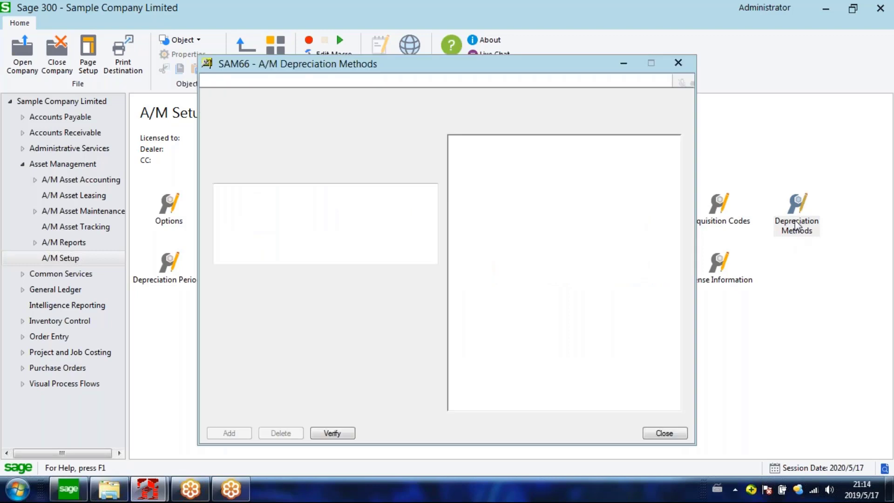
left_click(390, 123)
type("S")
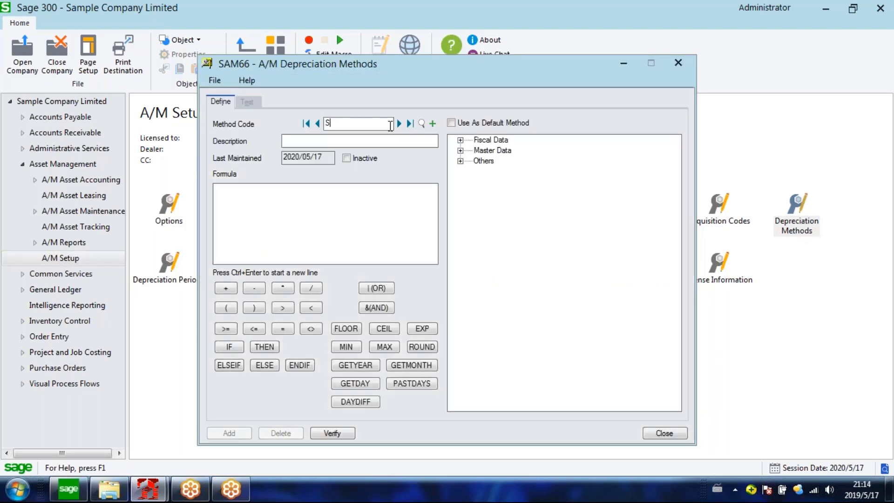
type("L")
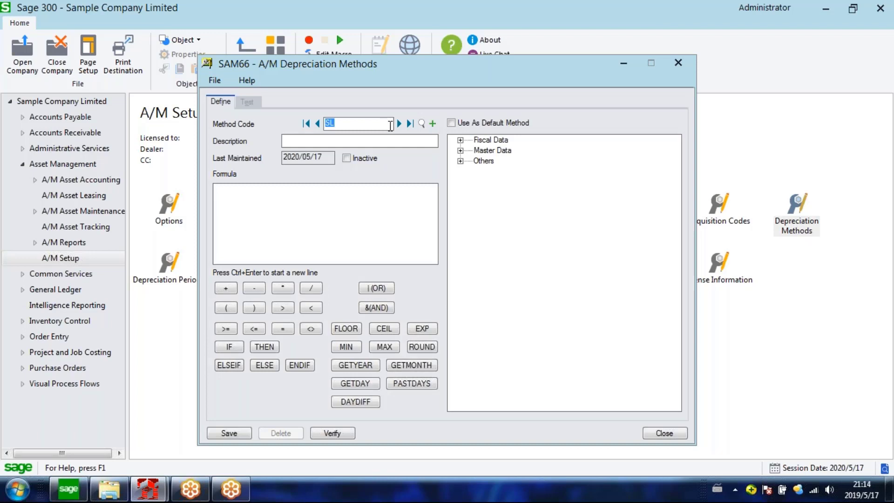
key("Tab")
Expand the Book fields under Fiscal Data to review the variables available for depreciation formulas.
left_click(460, 141)
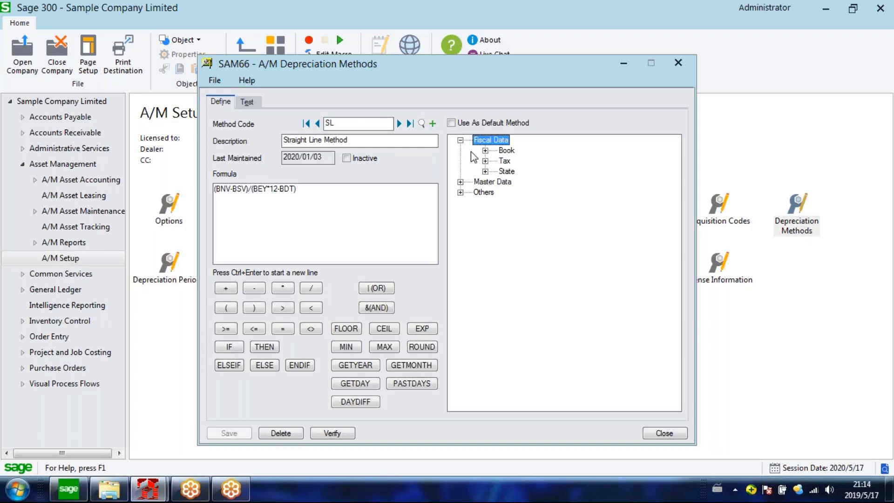
left_click(485, 151)
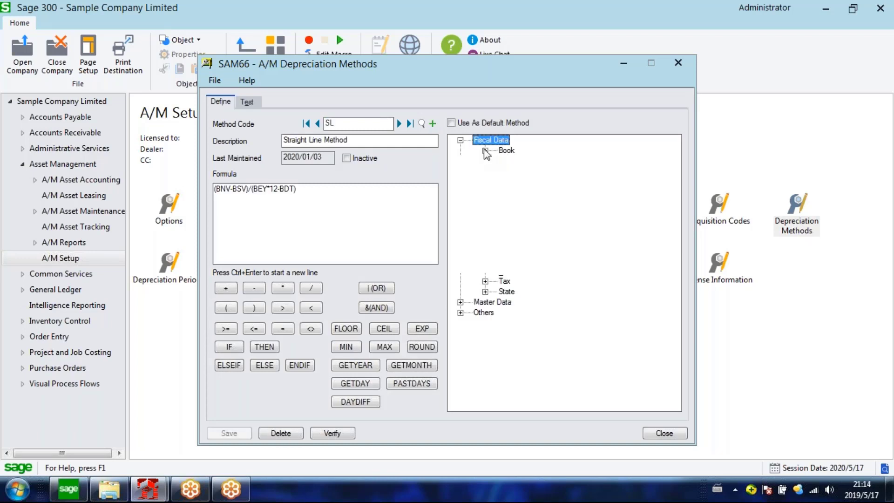
left_click_drag(675, 219, 676, 181)
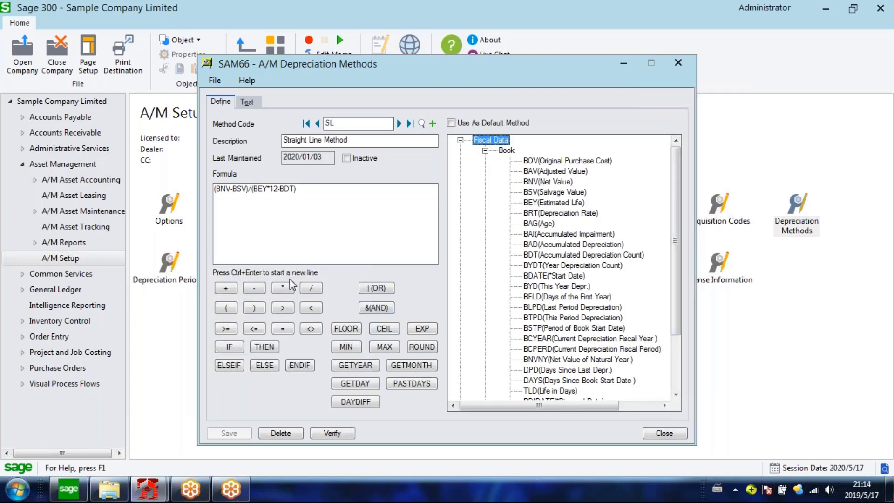
Examine the straight line formula (BNV-BSV)/(BEY*12-BDT), highlighting it without changing it.
left_click(319, 189)
left_click(306, 200)
left_click_drag(306, 200, 214, 196)
left_click(328, 196)
left_click_drag(296, 192, 211, 189)
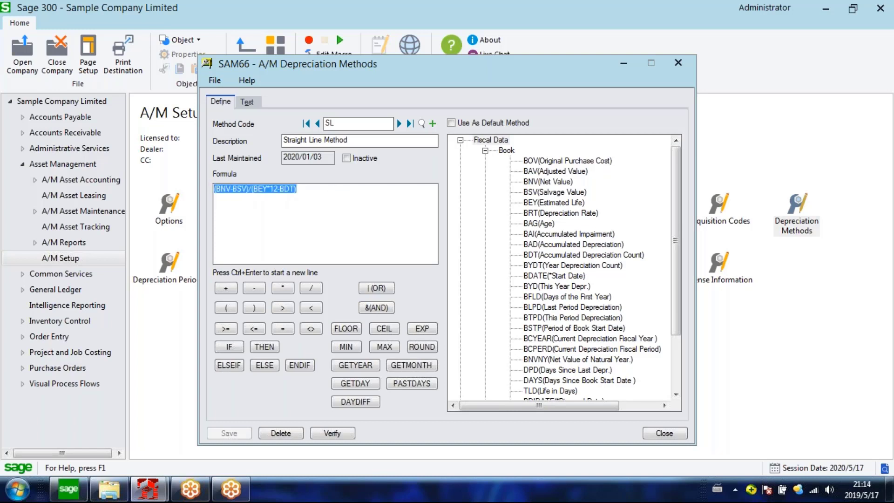
left_click(306, 190)
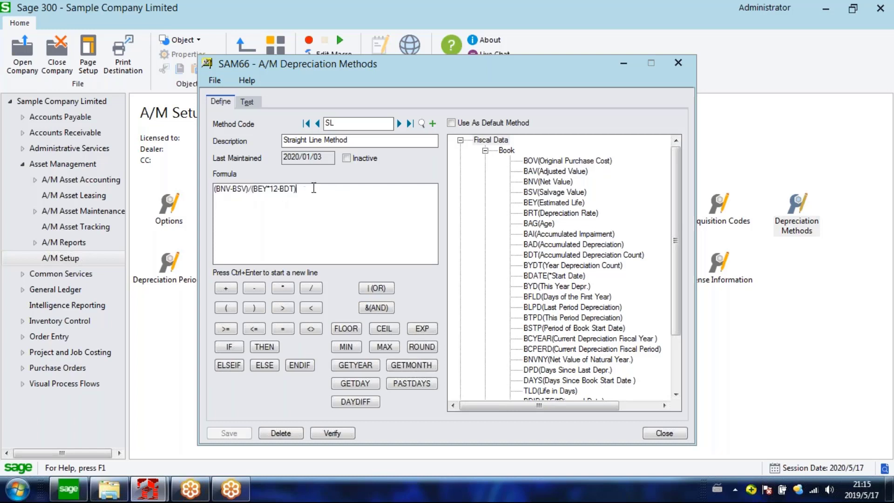
Test the straight line formula against asset BLD-ADM-001, IBM Server, picked from the asset register.
left_click(247, 103)
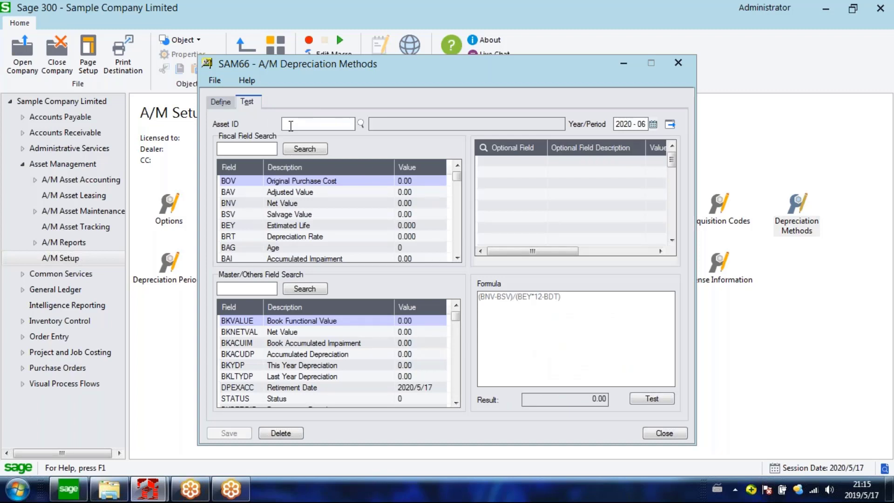
left_click(347, 125)
left_click(361, 124)
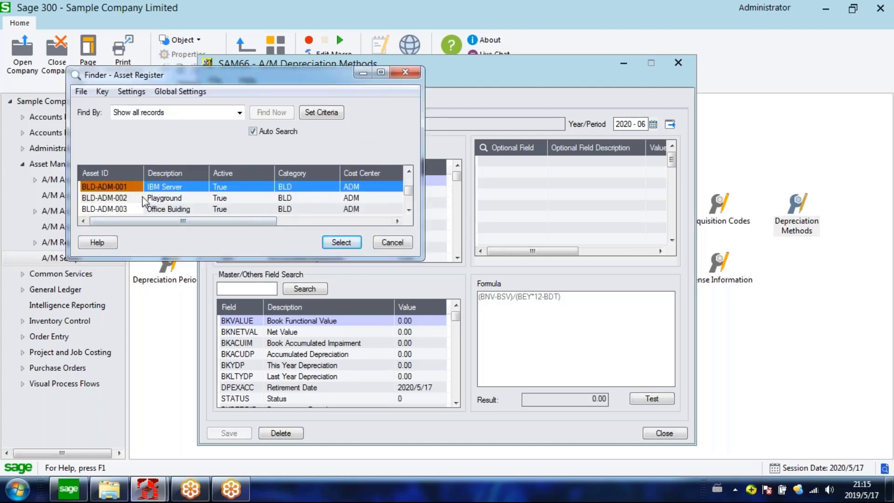
double_click(109, 188)
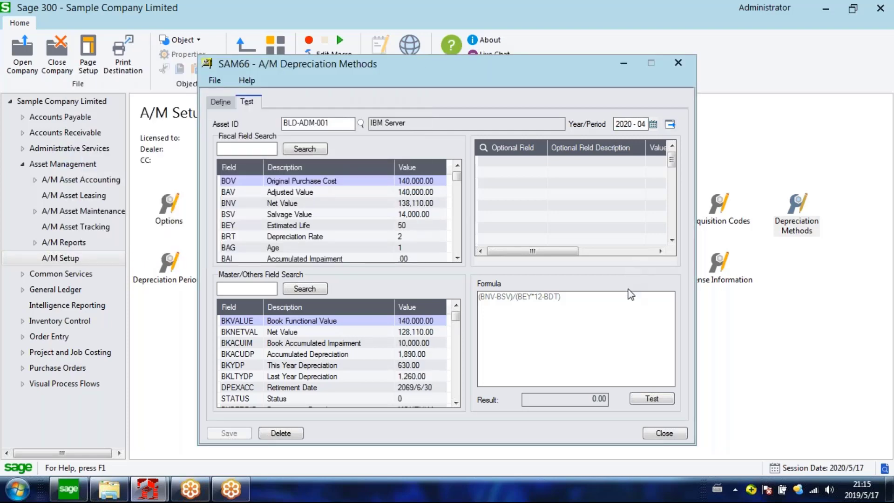
left_click(651, 399)
Examine the Original Purchase Cost and Net Value variables of the tested asset, and close the depreciation methods window.
left_click_drag(452, 60, 421, 57)
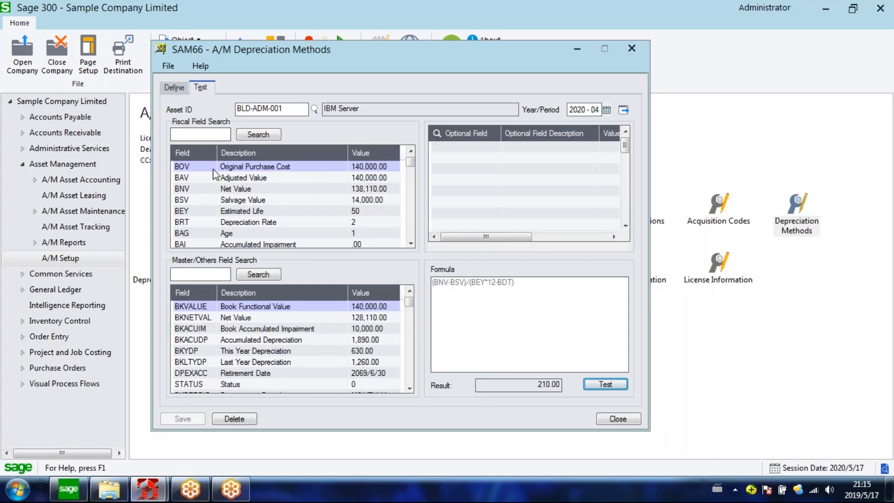
left_click(380, 171)
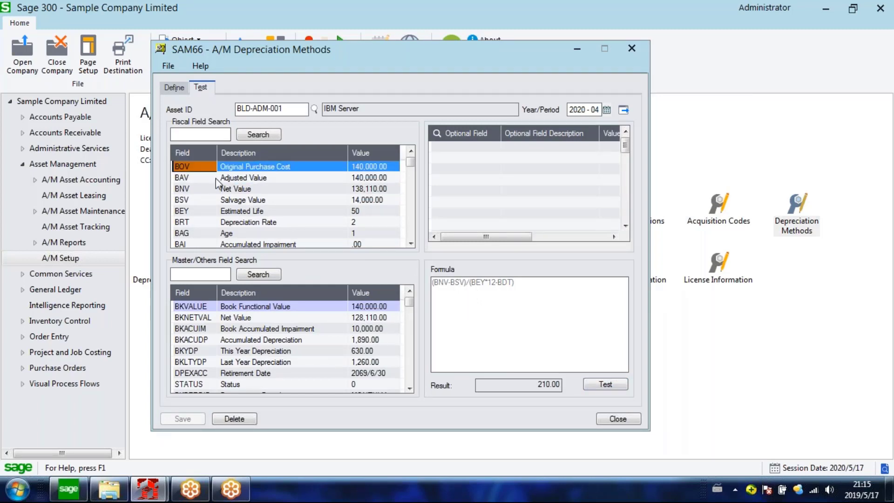
left_click(203, 189)
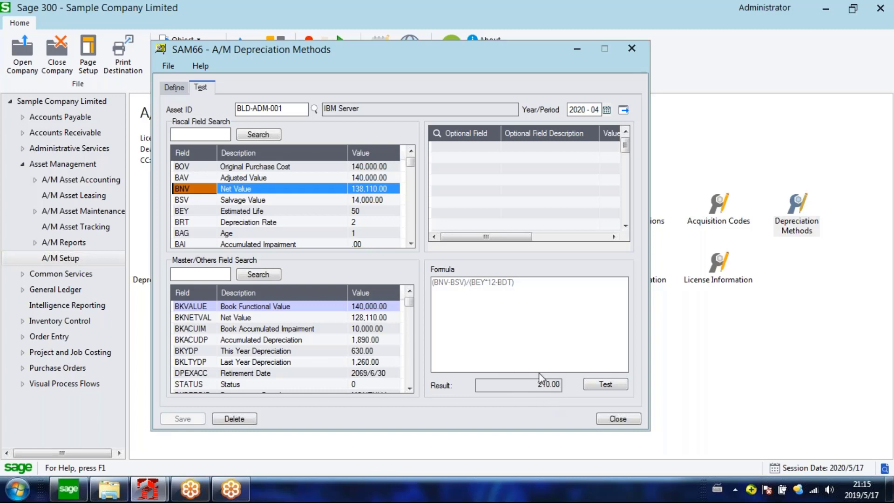
left_click(626, 421)
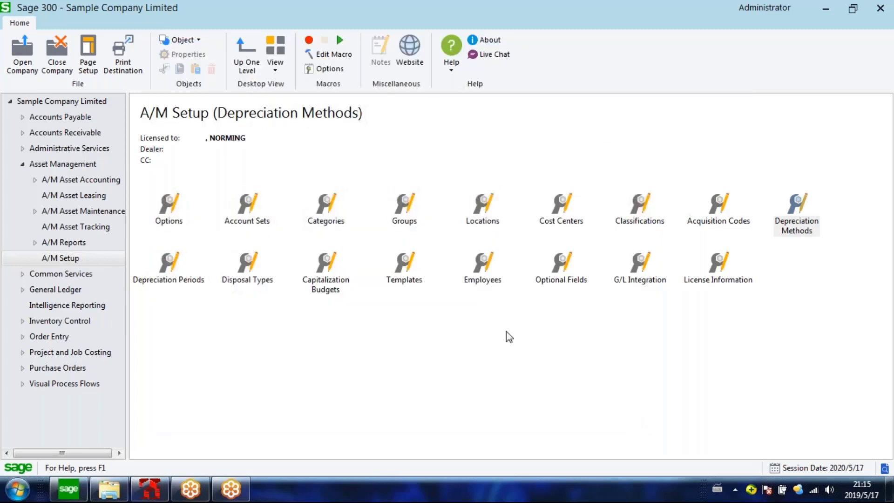
left_click(780, 235)
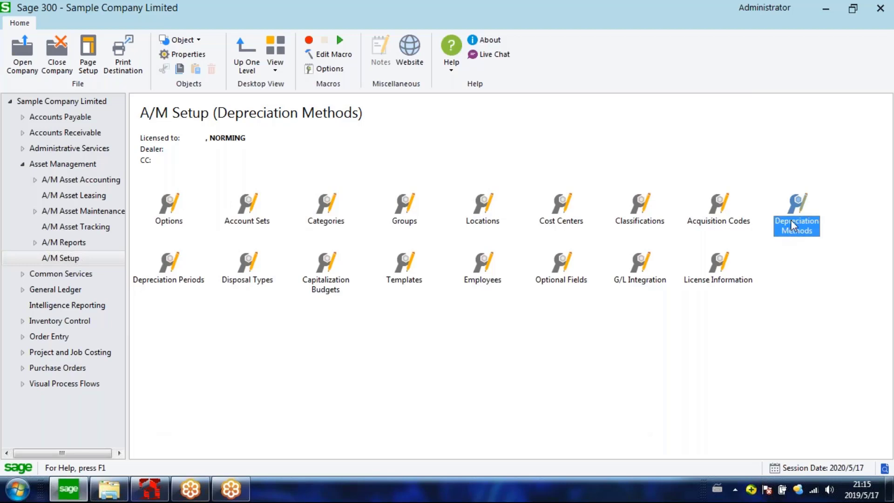
Open the A/M depreciation periods and load period code MONTHLY.
left_click(171, 268)
double_click(168, 269)
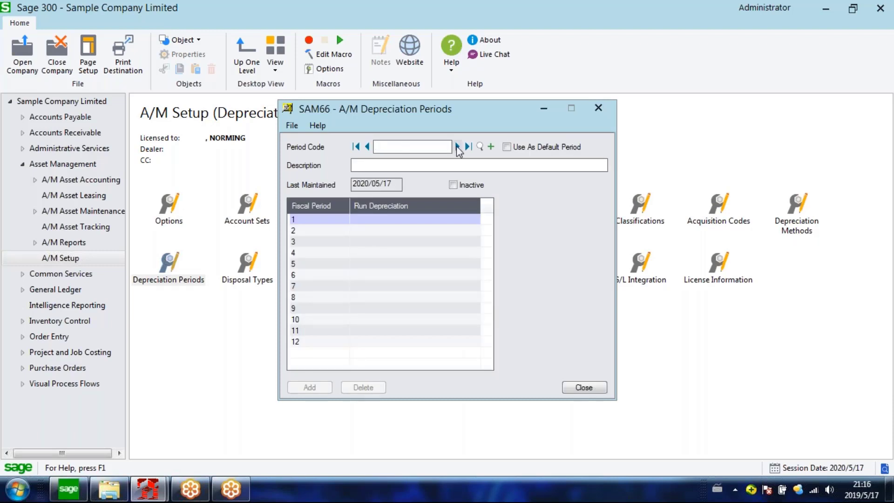
left_click(457, 147)
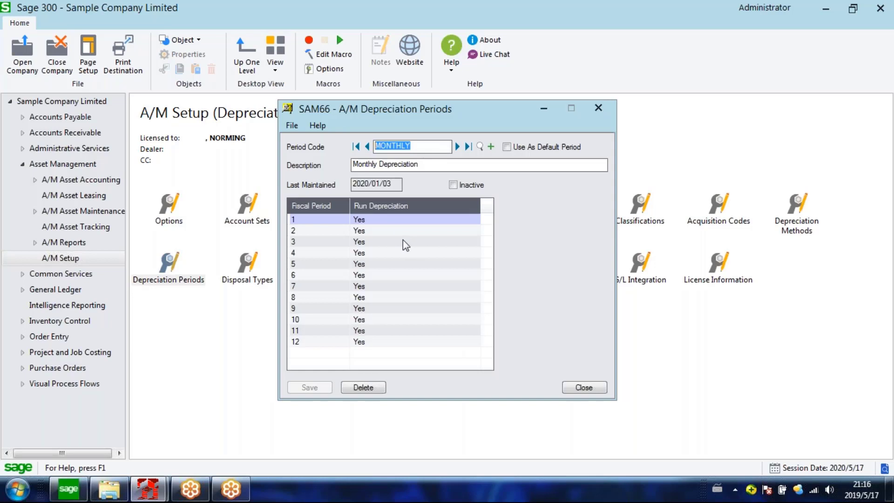
Examine the Run Depreciation settings of the MONTHLY code, checking fiscal periods 1, 5 and 12.
left_click(355, 223)
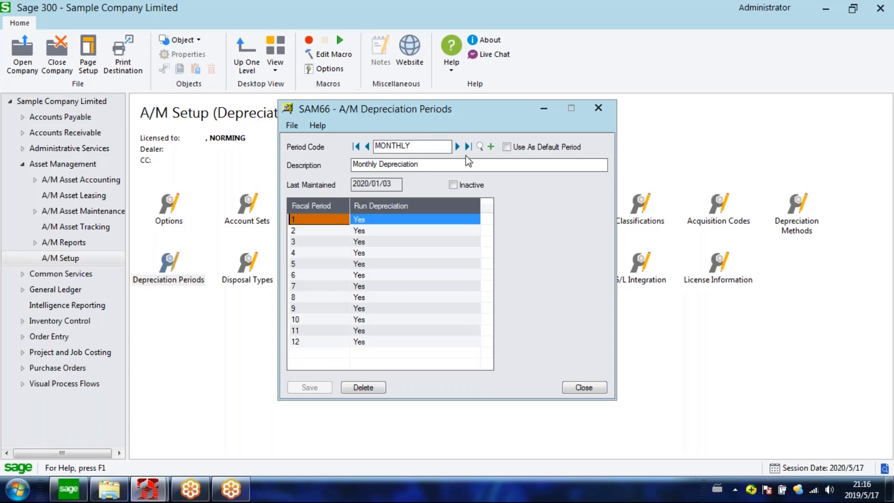
left_click(365, 264)
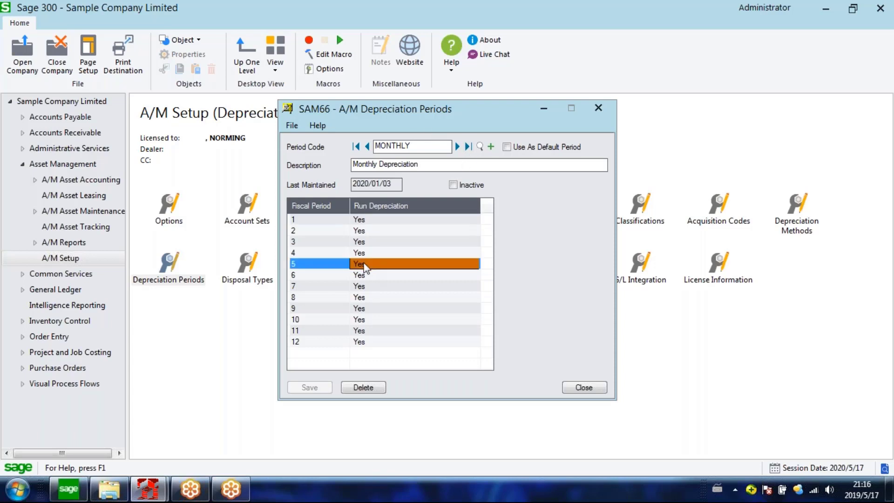
left_click(499, 14)
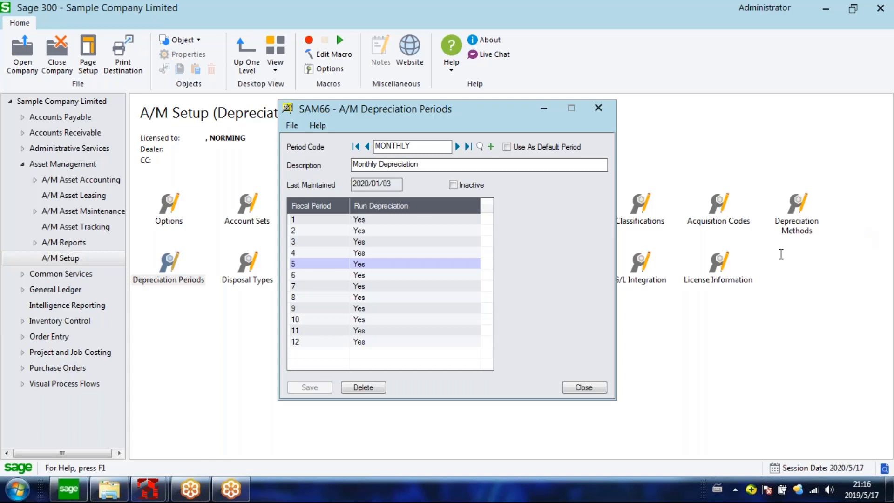
left_click(393, 107)
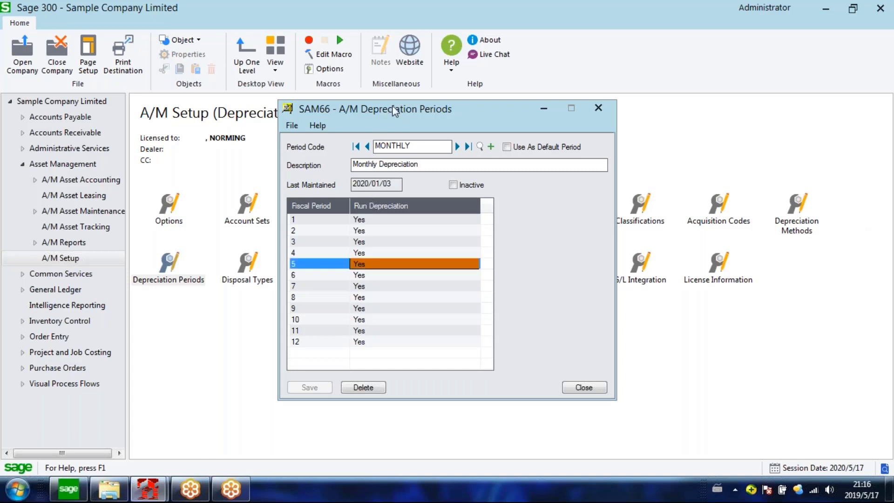
left_click(375, 220)
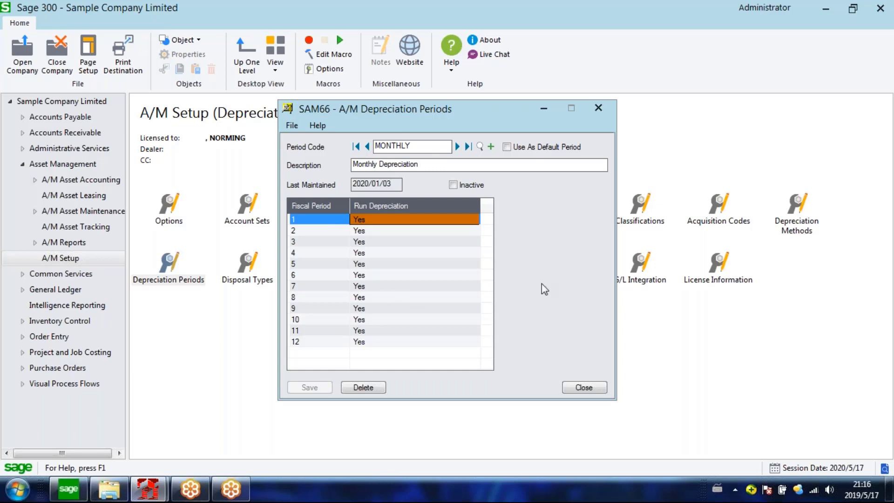
left_click(735, 253)
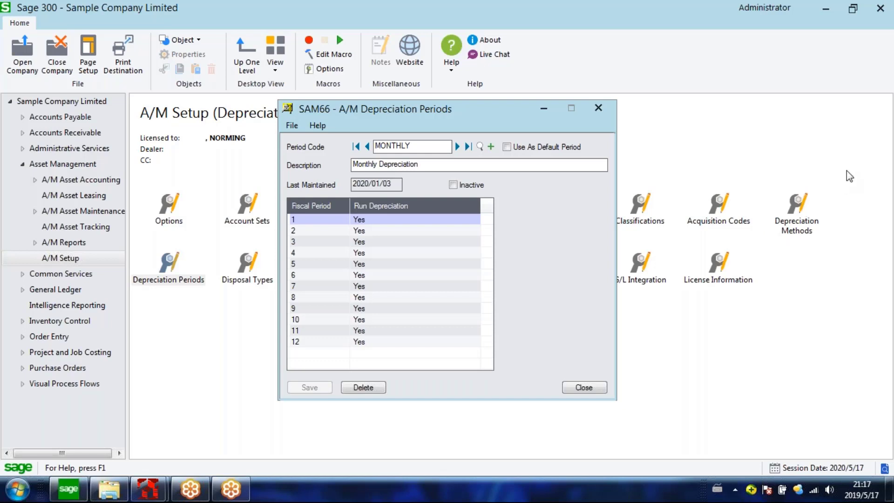
left_click(380, 343)
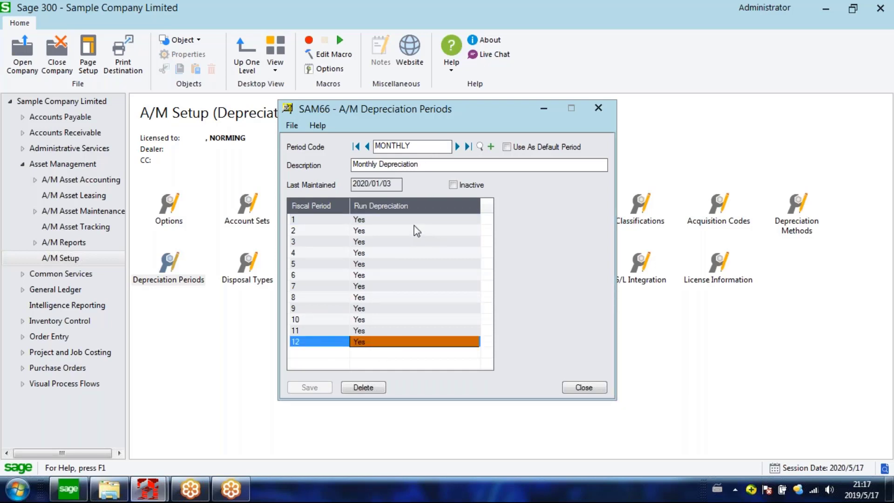
Switch Run Depreciation to No for fiscal periods 1 to 4 and 6.
double_click(376, 219)
double_click(375, 230)
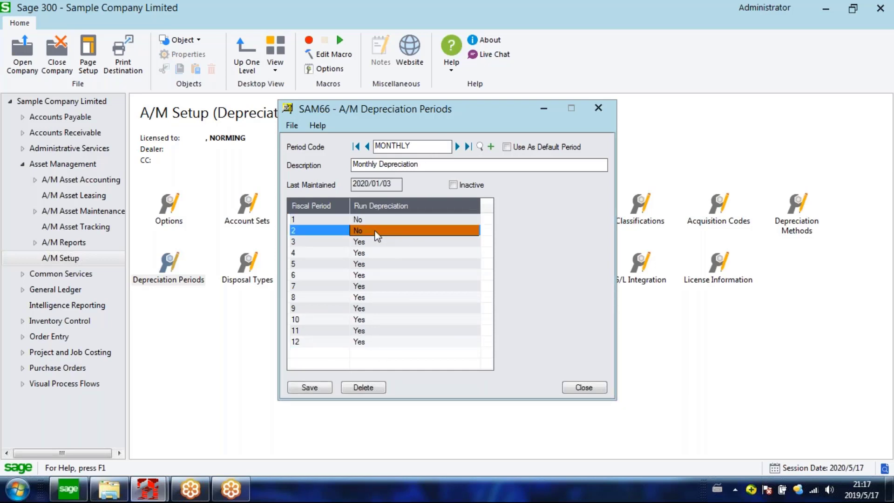
double_click(375, 241)
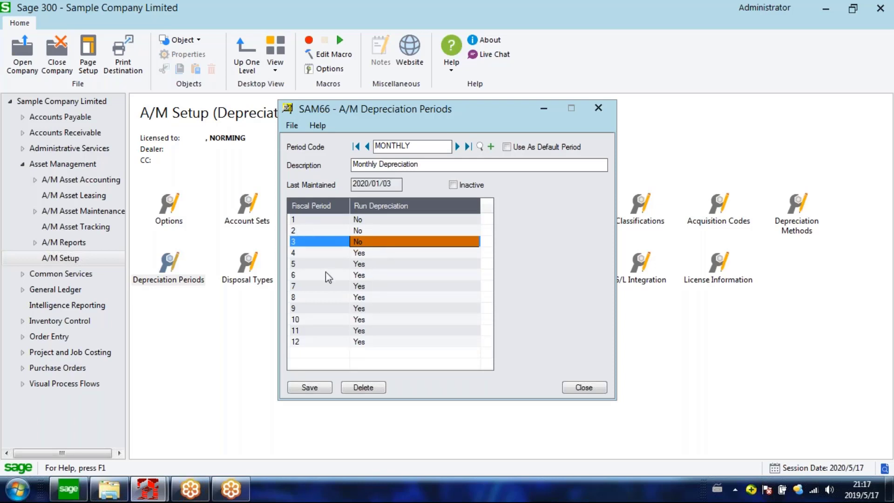
double_click(369, 252)
double_click(369, 275)
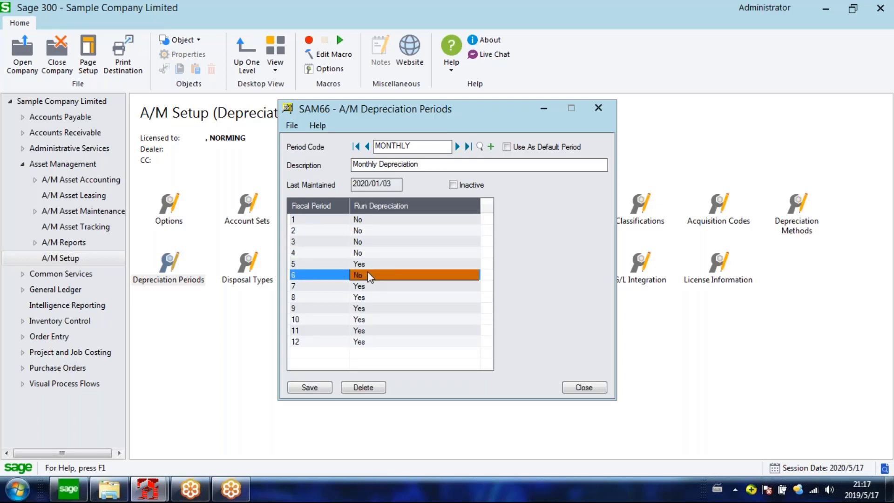
left_click(364, 341)
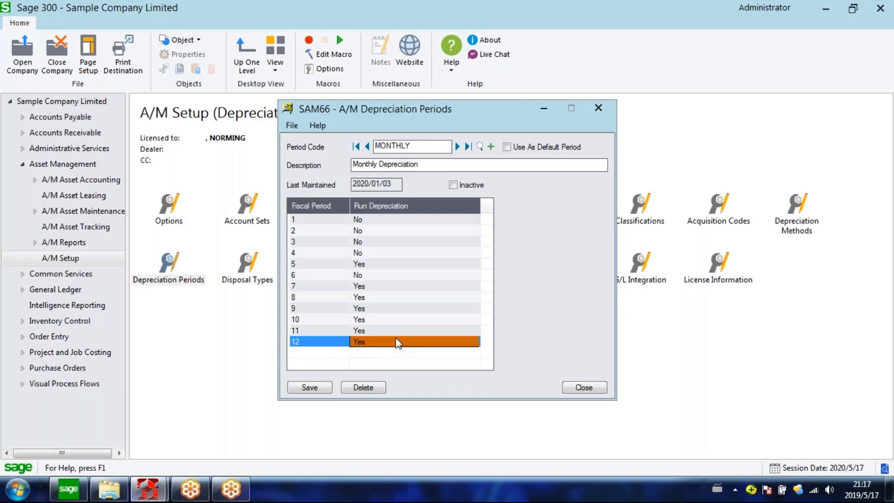
Start a new period code NODEP from these settings with description "no", discarding the changes to MONTHLY.
left_click(419, 146)
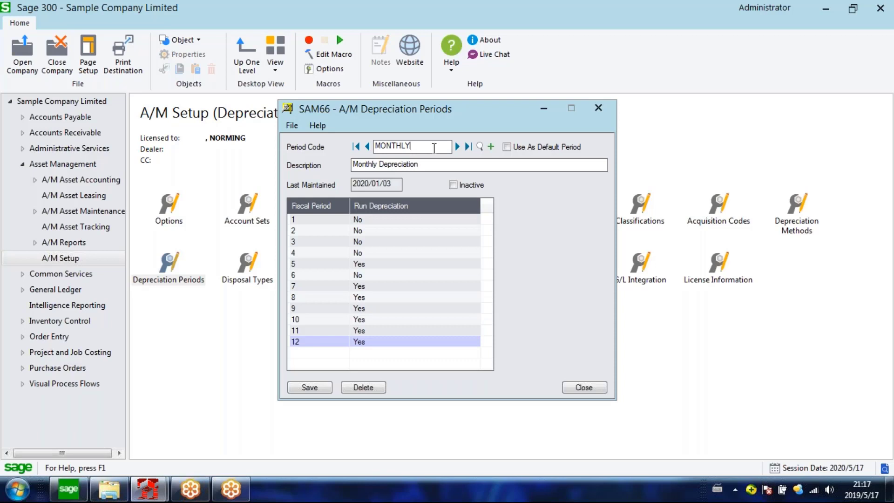
left_click_drag(410, 146, 373, 147)
type("NODEP")
key("Tab")
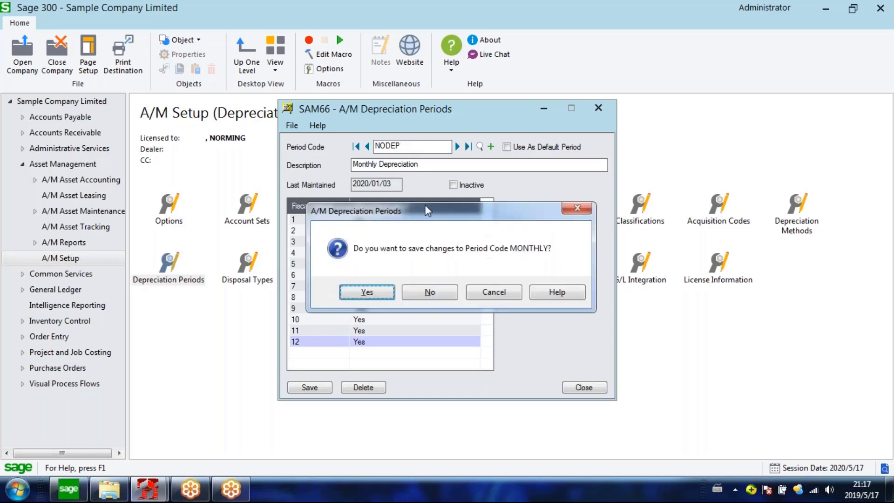
left_click(429, 293)
left_click_drag(419, 164, 349, 162)
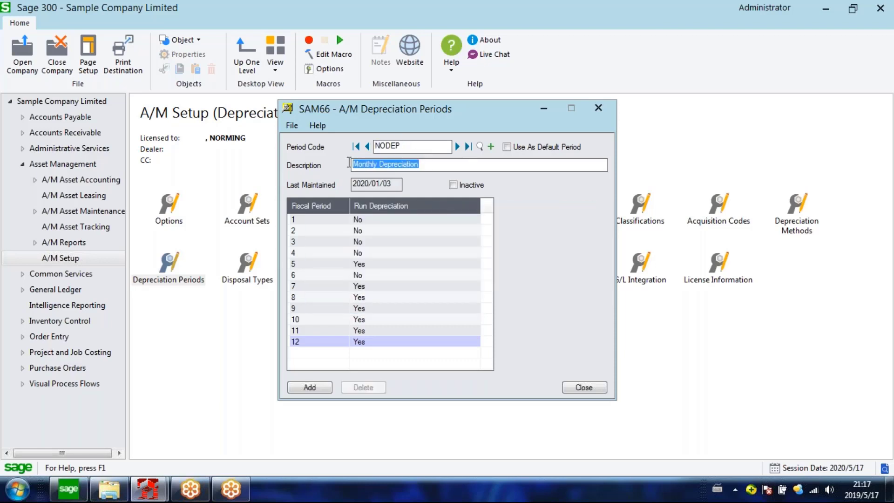
type("no")
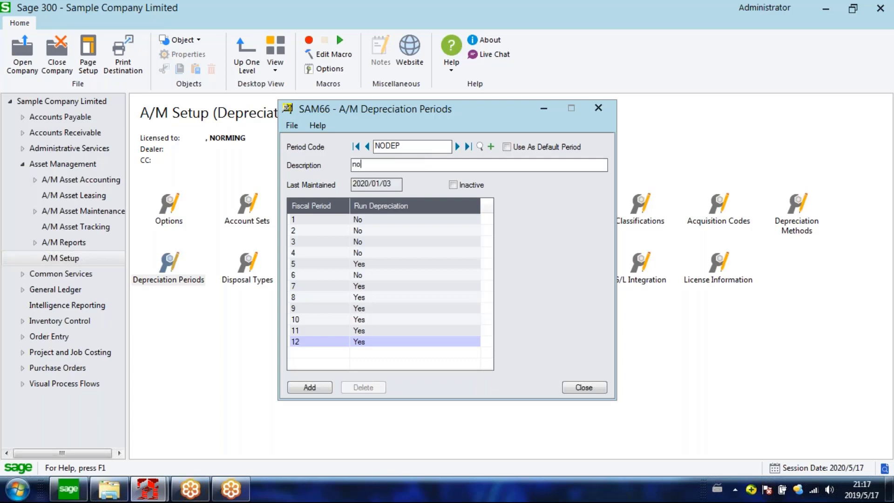
Switch Run Depreciation to No for fiscal periods 5 and 7 to 12, add the NODEP code and close depreciation periods.
double_click(374, 264)
double_click(372, 286)
double_click(370, 297)
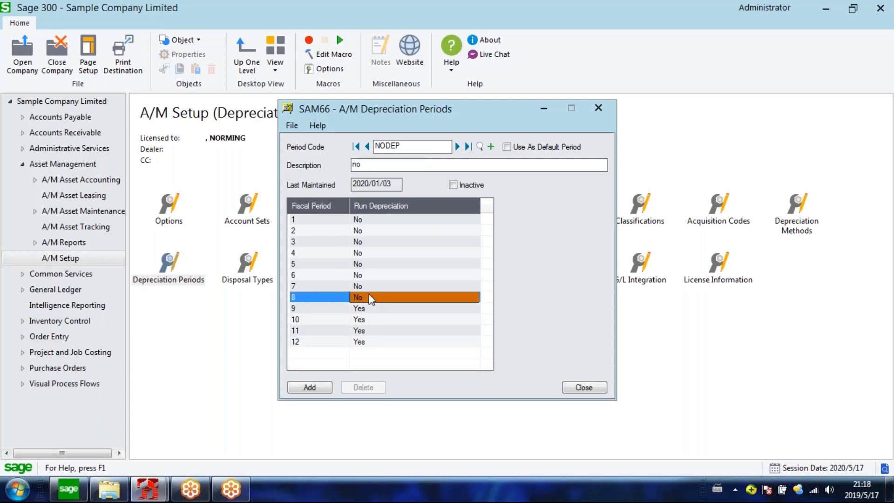
double_click(368, 309)
double_click(368, 320)
double_click(366, 331)
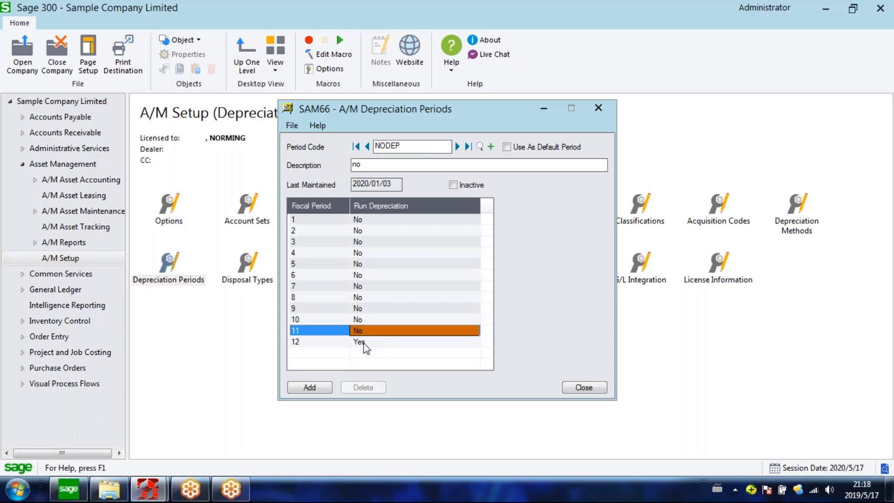
double_click(366, 342)
left_click(314, 388)
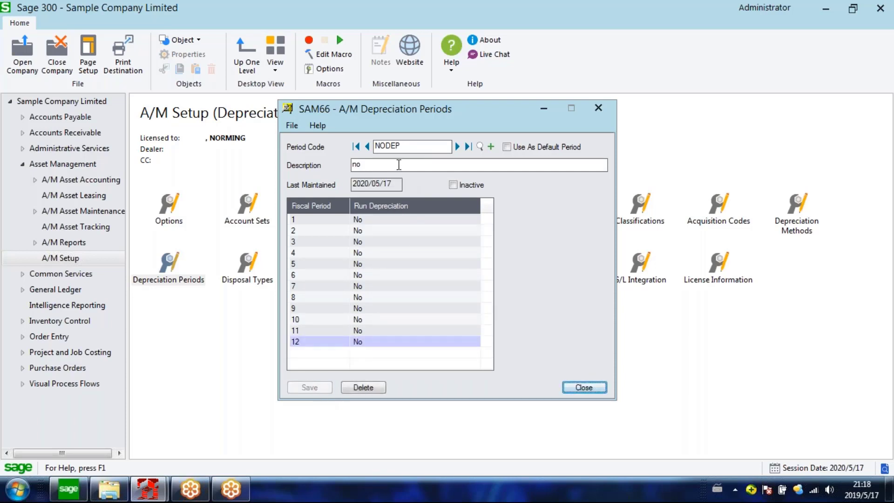
left_click(584, 388)
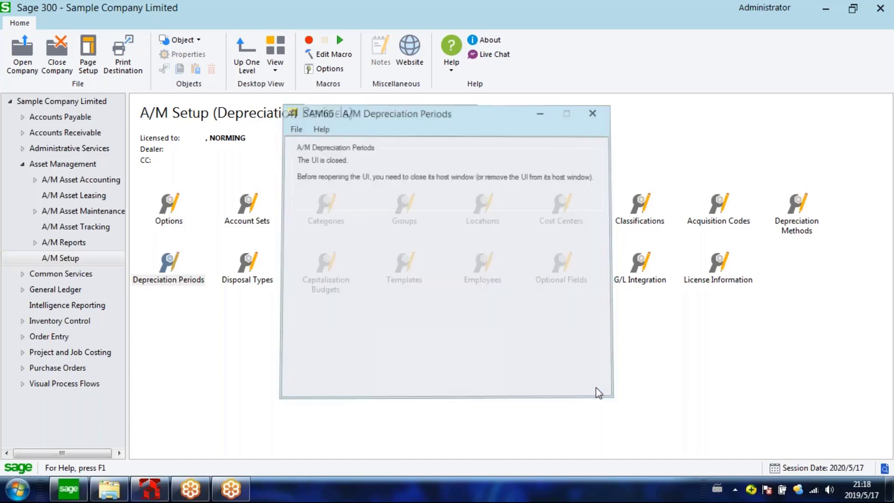
Open the disposal types, load type AR, review its Disposal With options without changing them, and close the window.
left_click(250, 280)
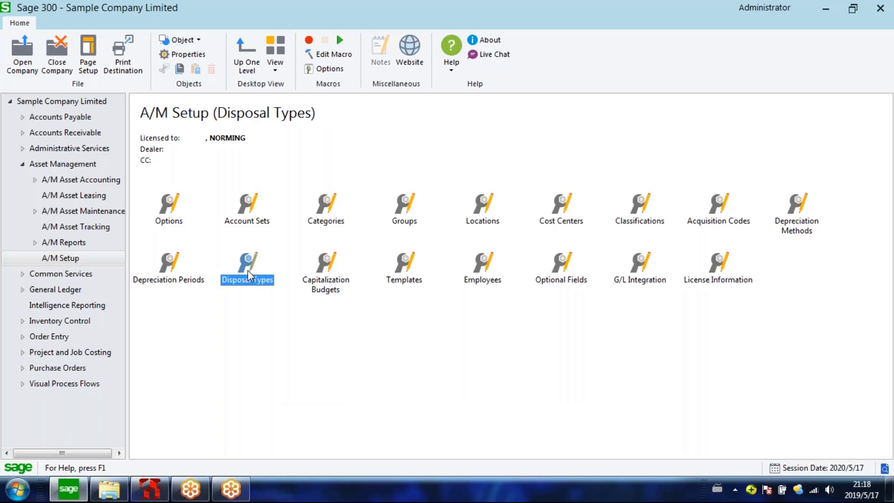
double_click(247, 270)
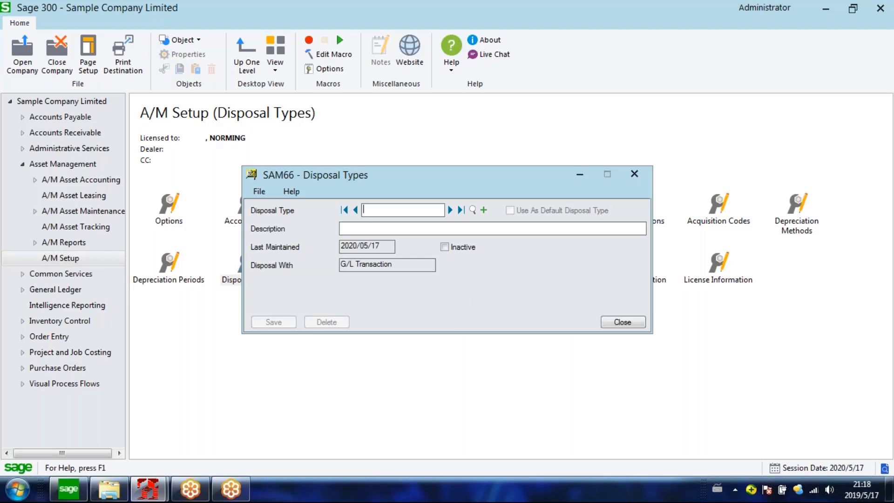
left_click(450, 210)
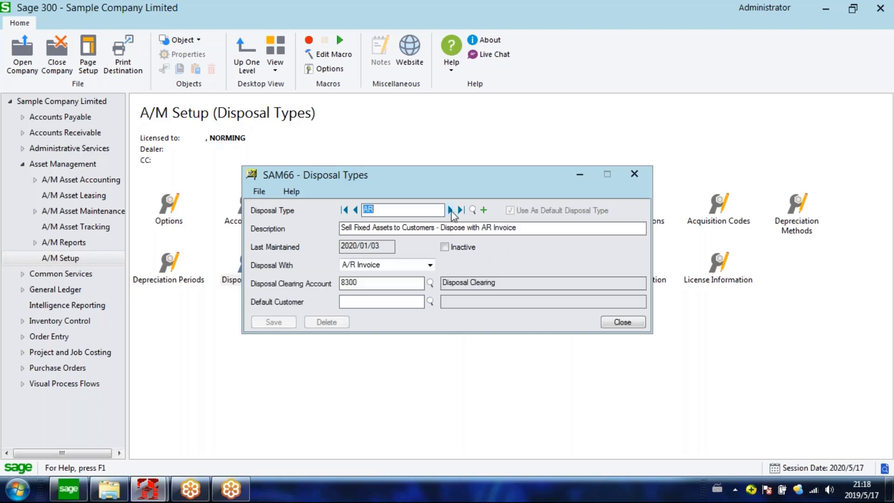
left_click(401, 265)
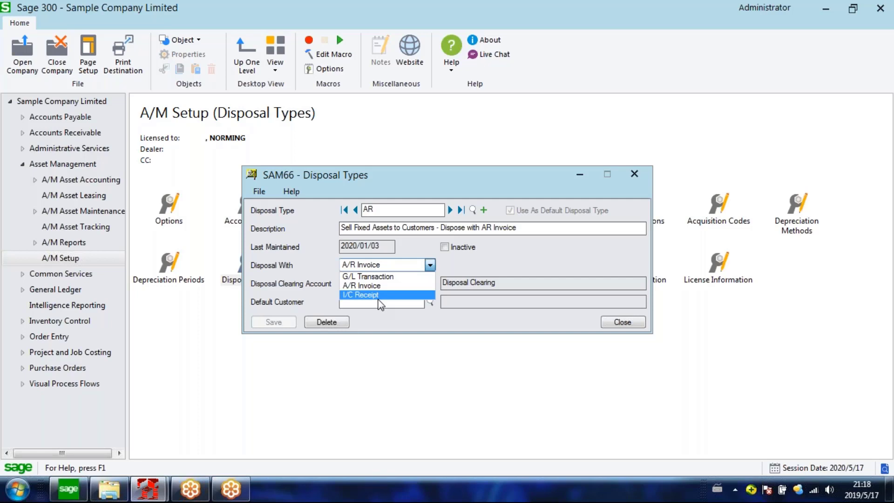
left_click(504, 264)
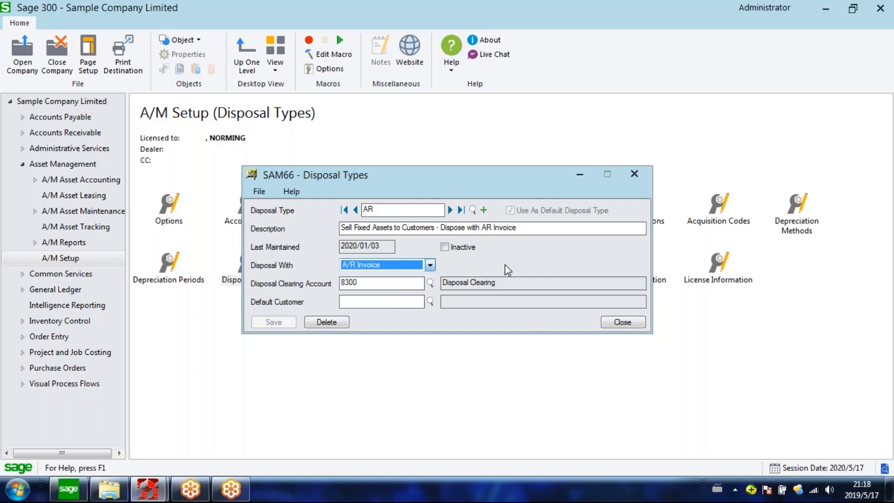
left_click(638, 177)
Open the A/M capitalization budgets, load budget code 2020 and examine its description.
left_click(331, 280)
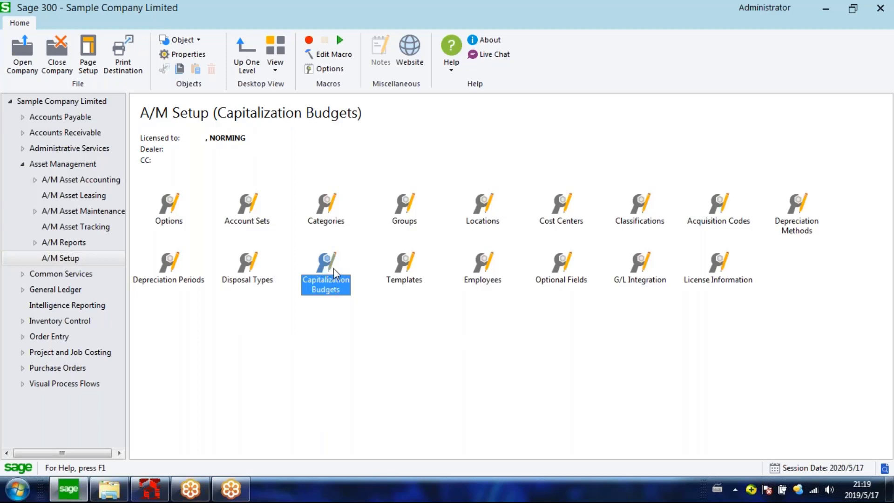
double_click(332, 273)
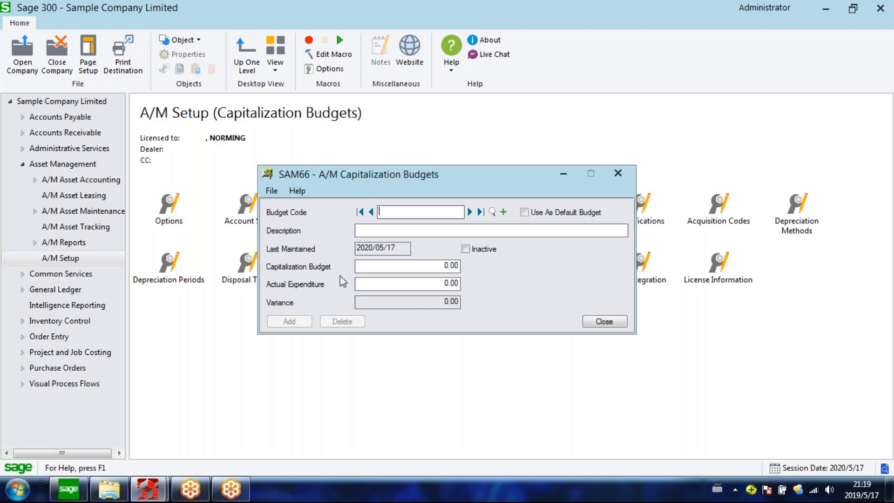
left_click(470, 211)
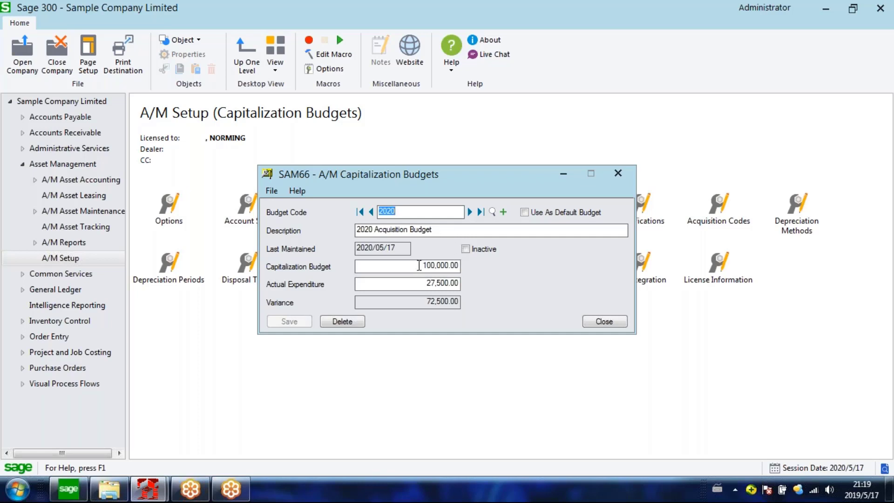
left_click_drag(433, 229, 337, 229)
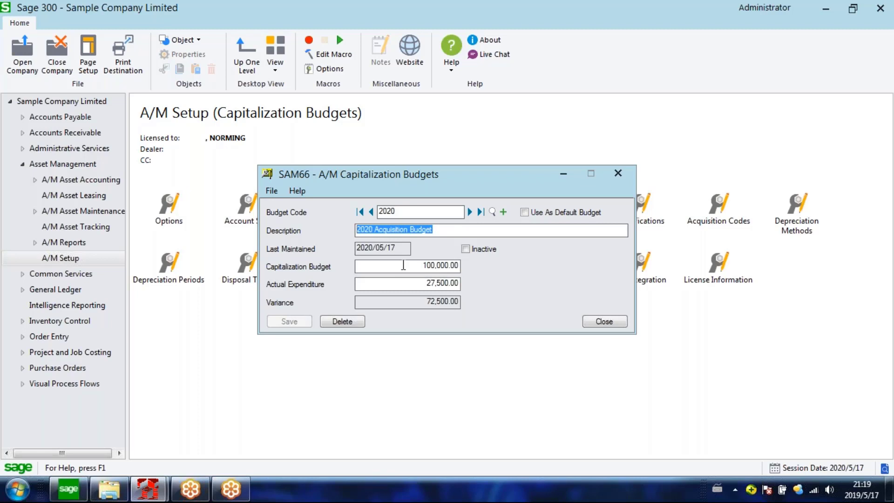
Examine the capitalization budget and actual expenditure of budget code 2020, and close the capitalization budgets.
left_click(421, 265)
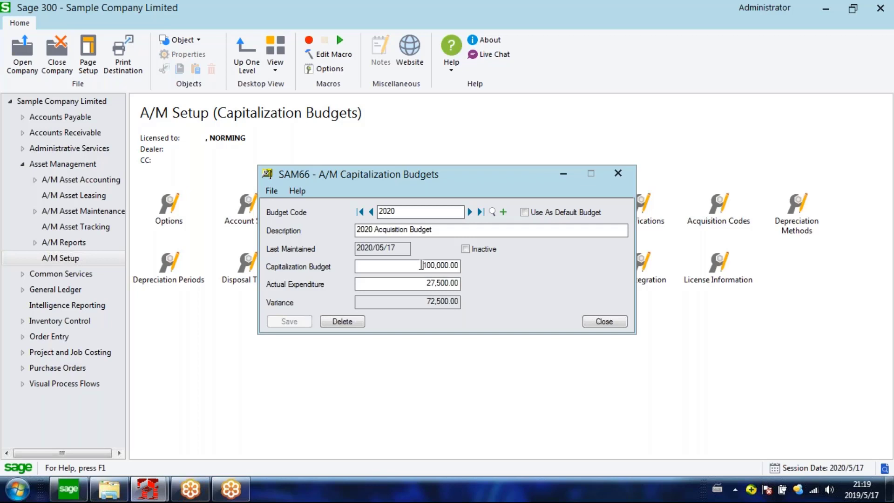
left_click_drag(412, 264, 472, 266)
left_click(416, 283)
left_click_drag(413, 282, 455, 285)
left_click(604, 322)
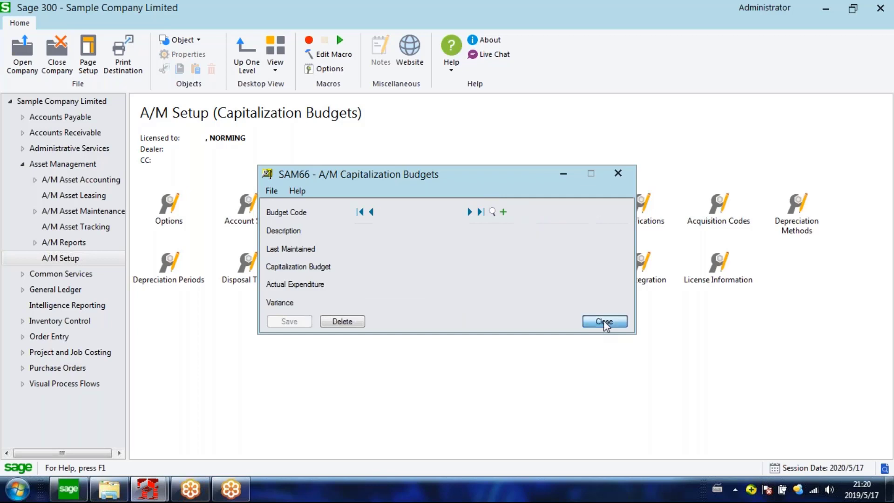
Open the A/M templates, load template BLD and examine its cost center, location, budget code and account set defaults.
left_click(409, 280)
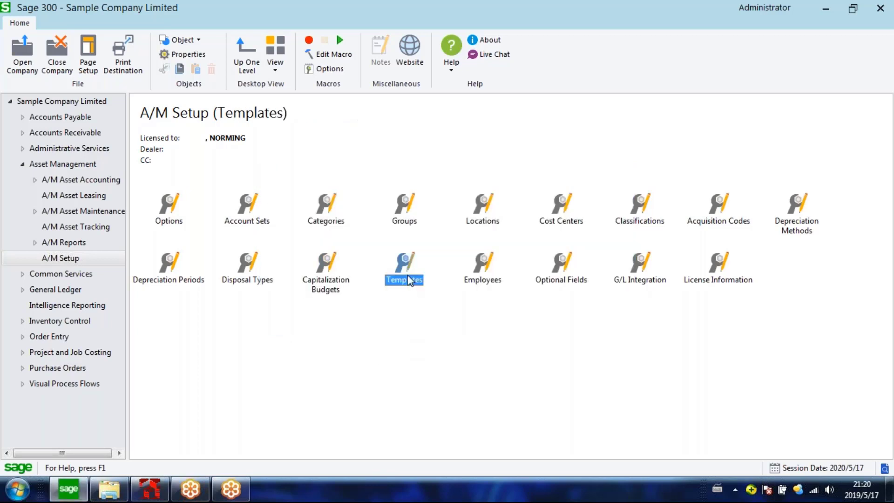
double_click(407, 268)
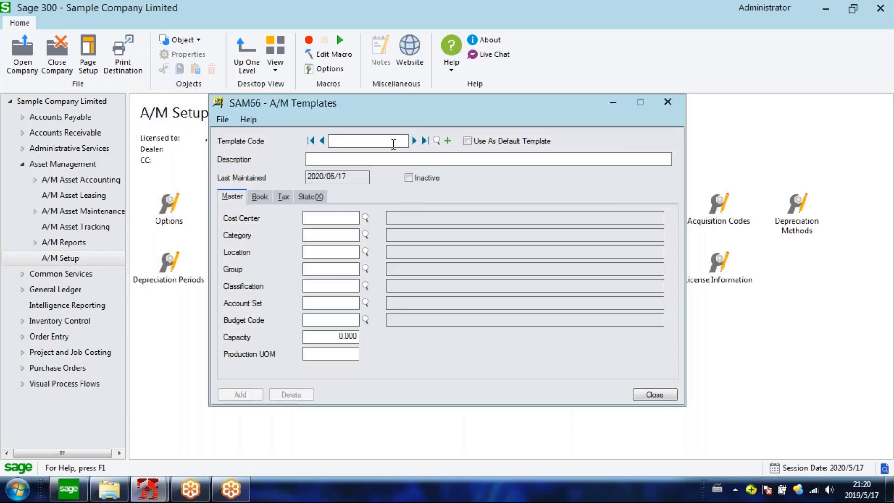
left_click(414, 140)
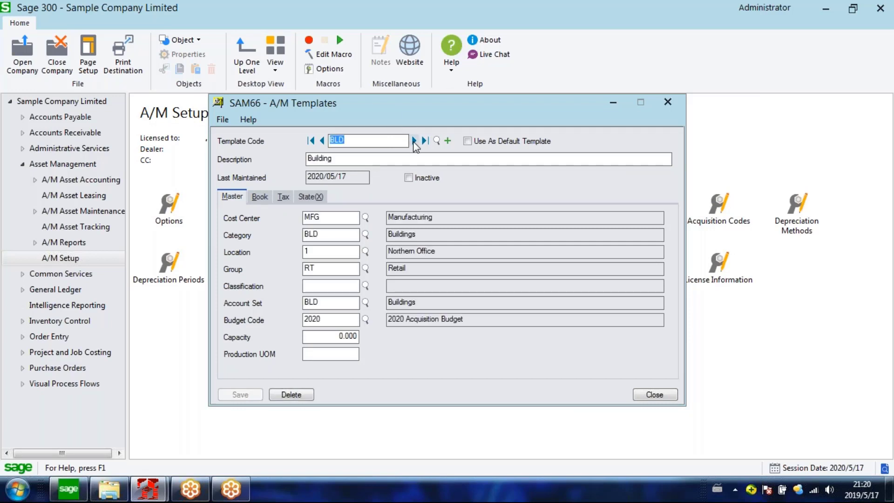
left_click(348, 217)
key("Tab")
left_click(317, 247)
left_click(347, 316)
left_click(318, 305)
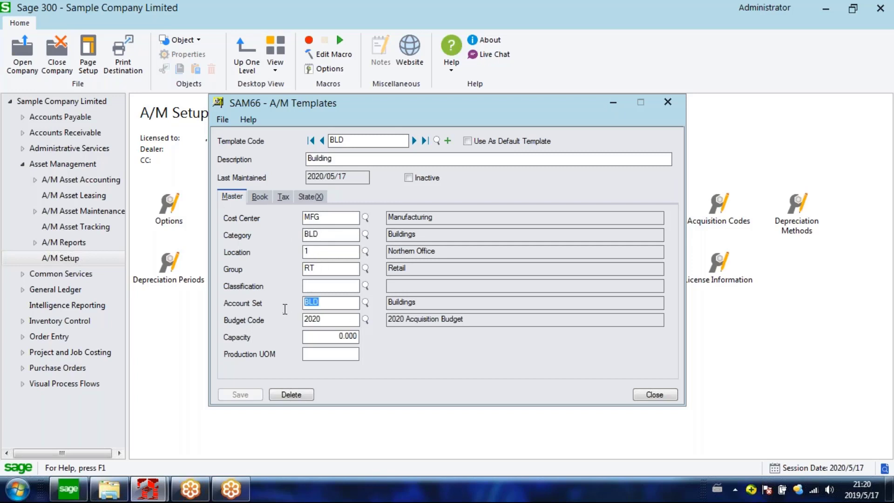
Review the BLD template's book, tax and state depreciation settings, then return to its master cost center, category and location.
left_click(256, 197)
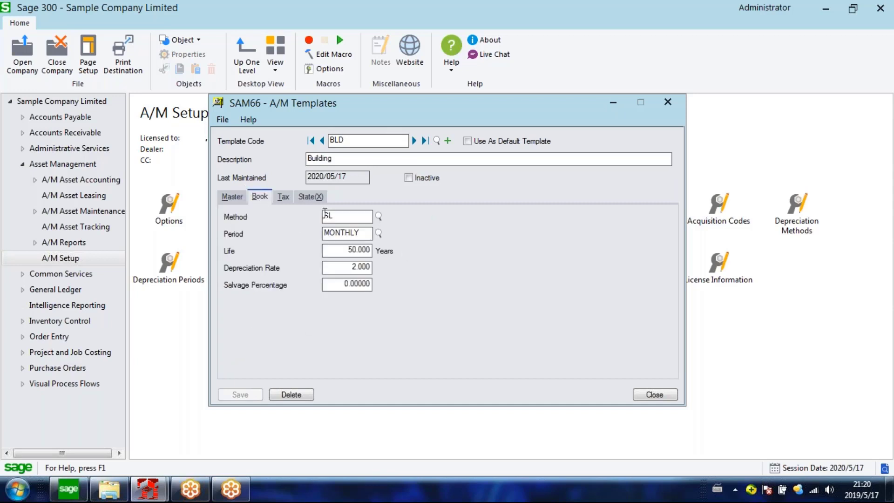
left_click(359, 219)
left_click(283, 197)
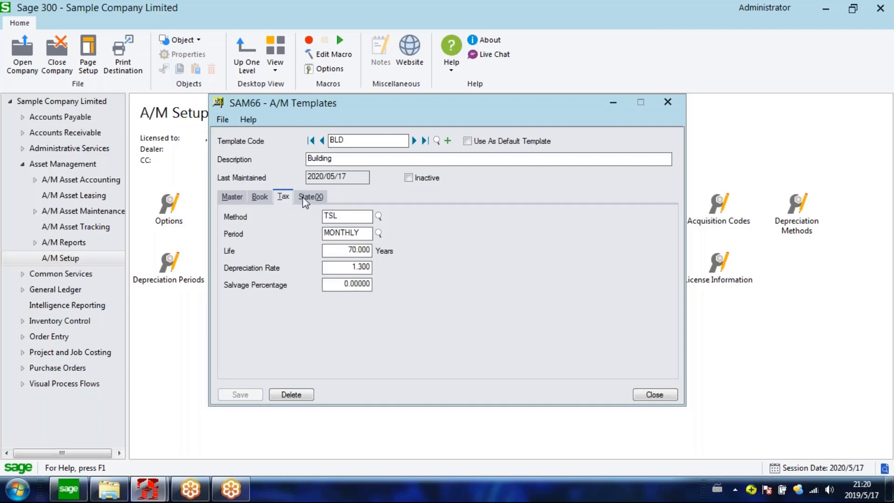
left_click(307, 198)
left_click(256, 199)
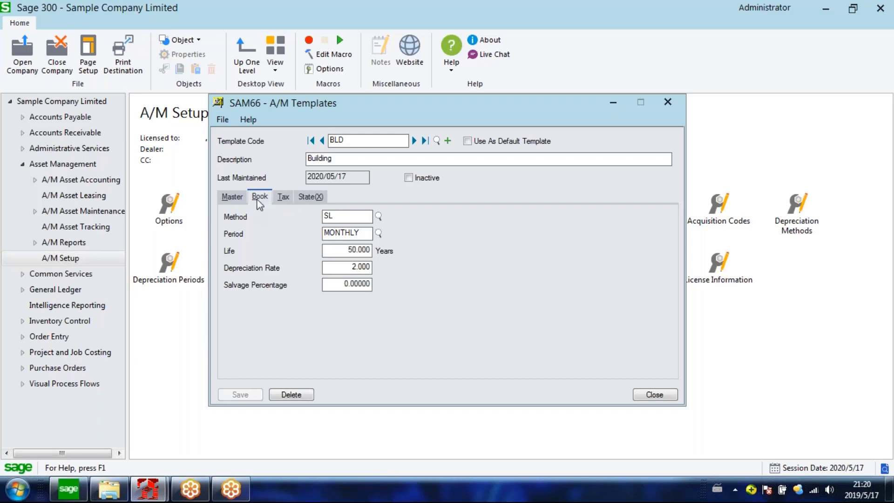
left_click(232, 200)
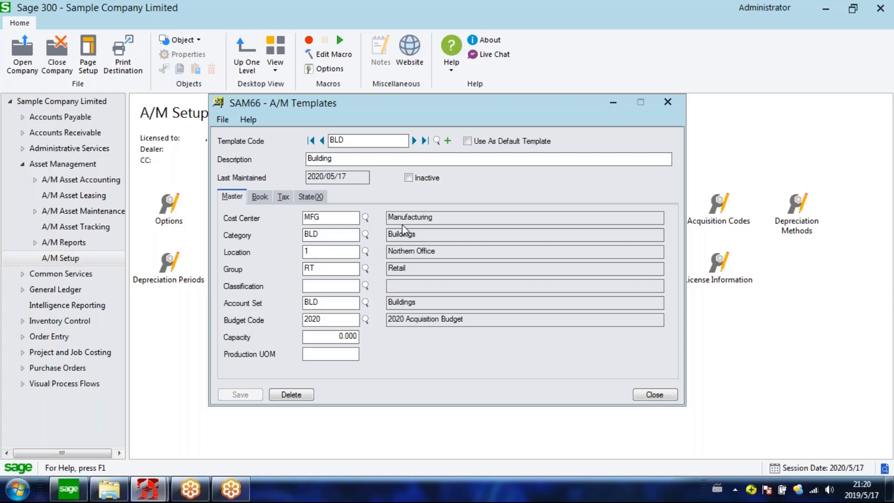
left_click_drag(349, 218, 250, 223)
left_click_drag(333, 234, 303, 251)
Open the Asset Register from A/M Assets and show the master details of asset BLD-ADM-001.
left_click(35, 180)
left_click(84, 226)
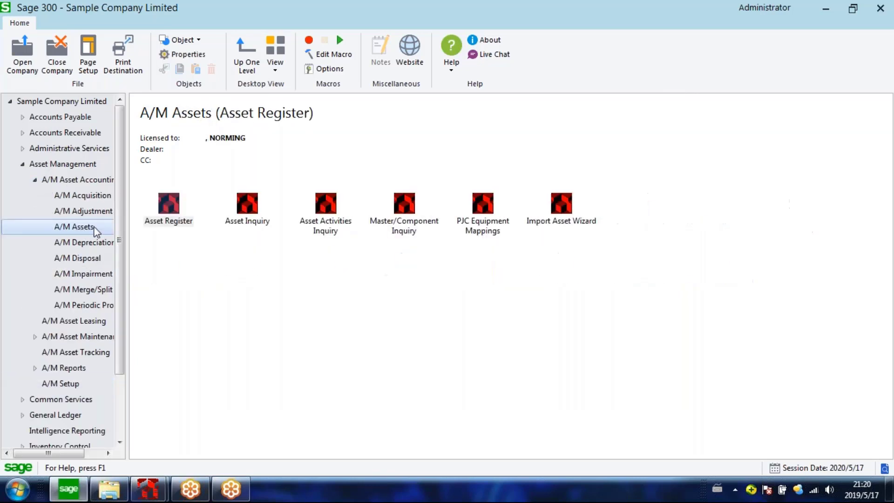
double_click(167, 211)
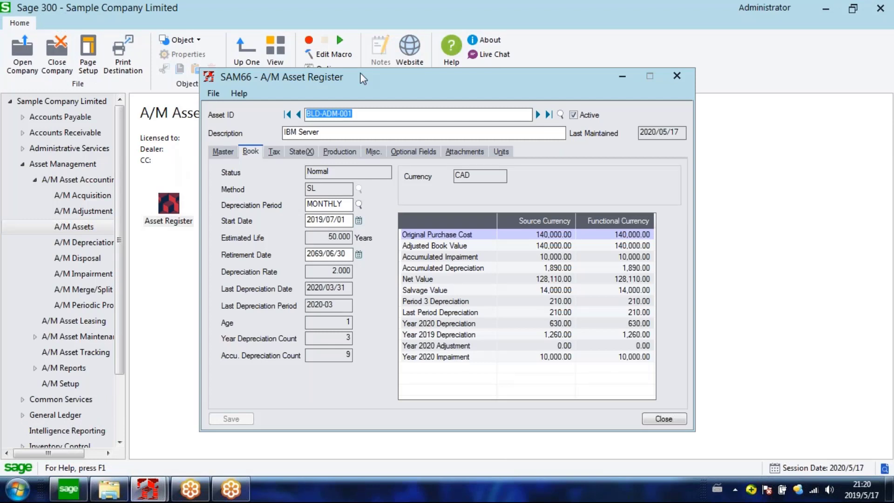
left_click_drag(363, 79, 314, 94)
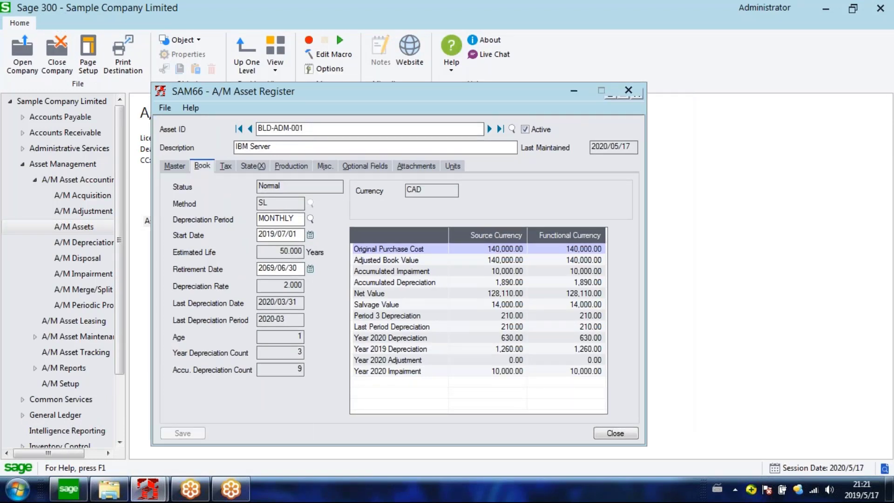
left_click(181, 166)
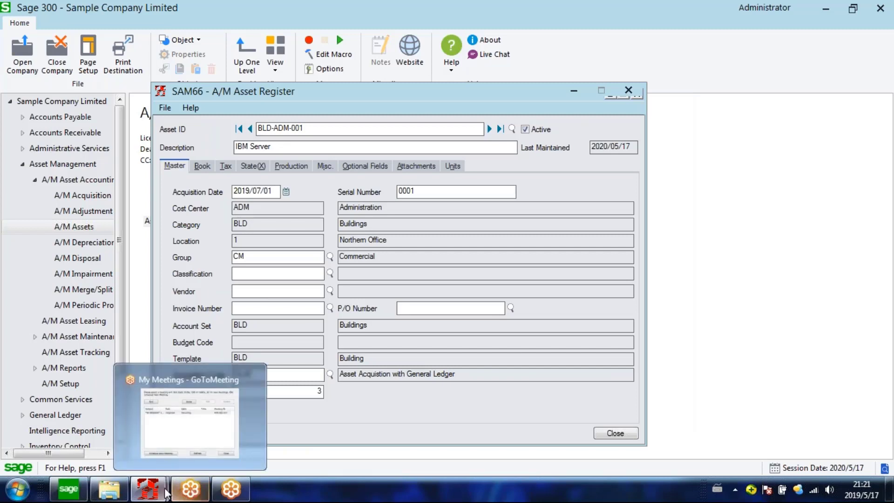
Place the BLD template beside the asset register and compare the master and book settings of both.
mouse_move(159, 492)
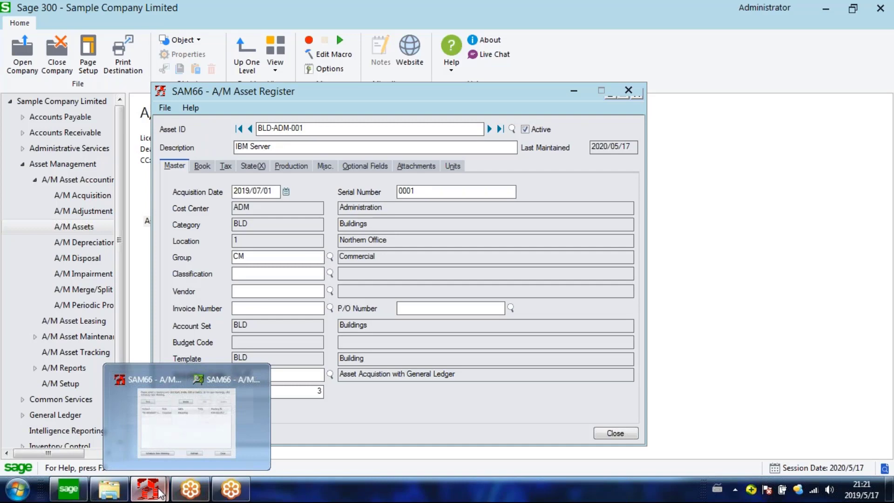
left_click(228, 379)
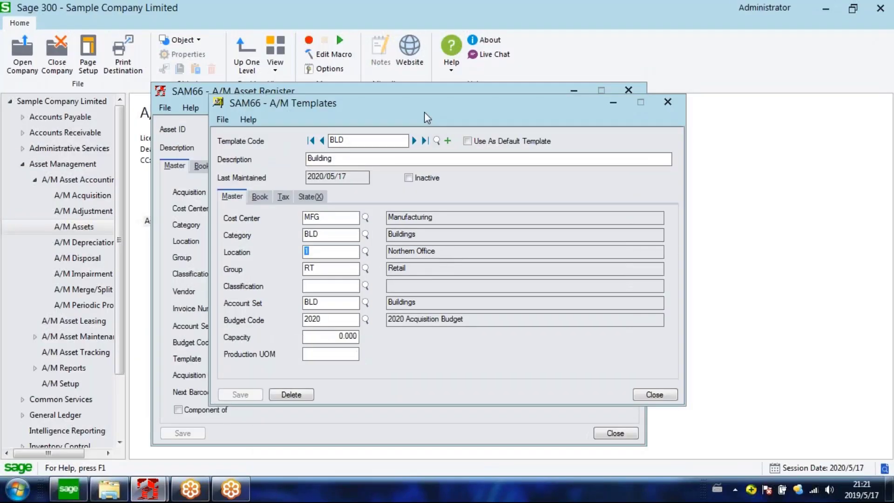
left_click_drag(423, 112, 482, 105)
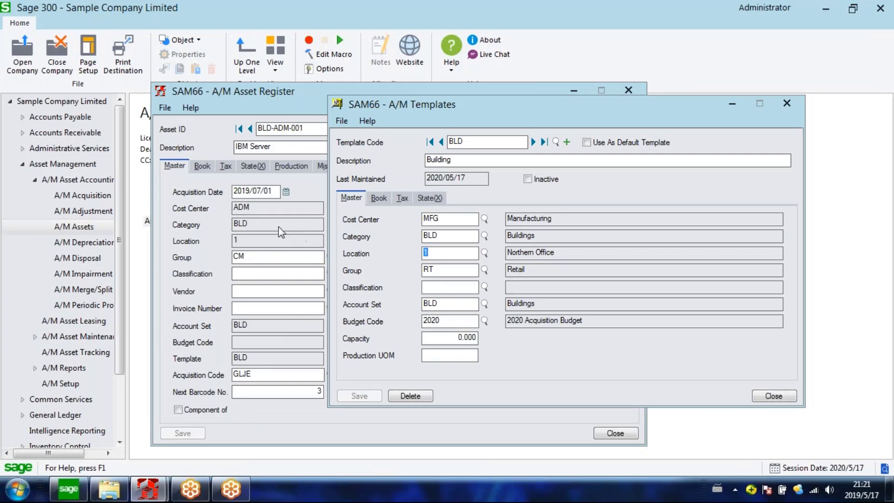
left_click(205, 167)
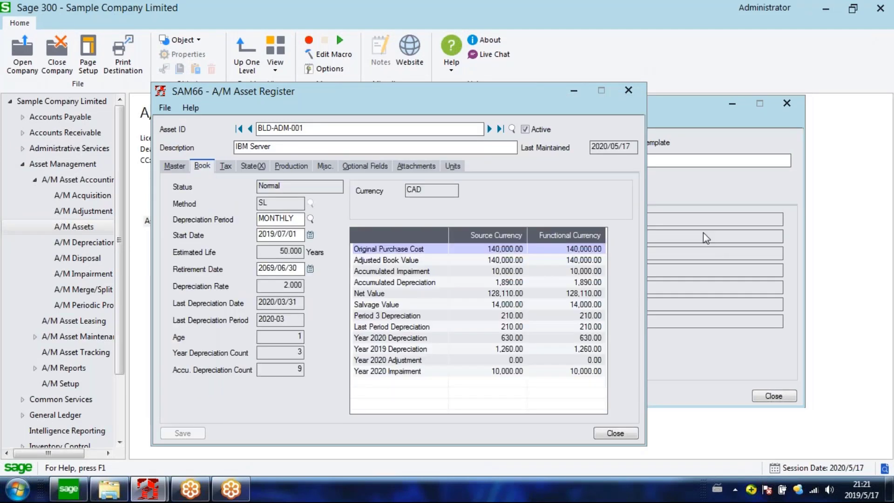
left_click(703, 232)
left_click(378, 197)
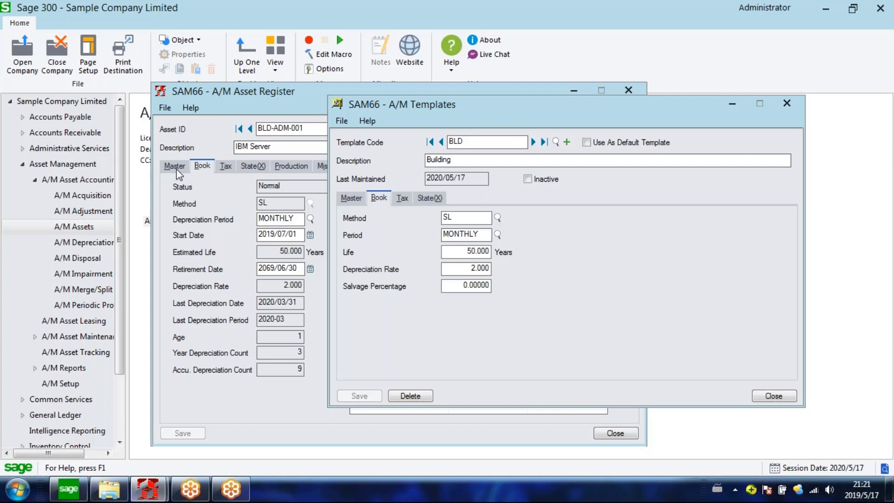
Move the two windows apart, close the A/M templates and reposition the asset register.
left_click(284, 99)
left_click_drag(284, 100, 270, 100)
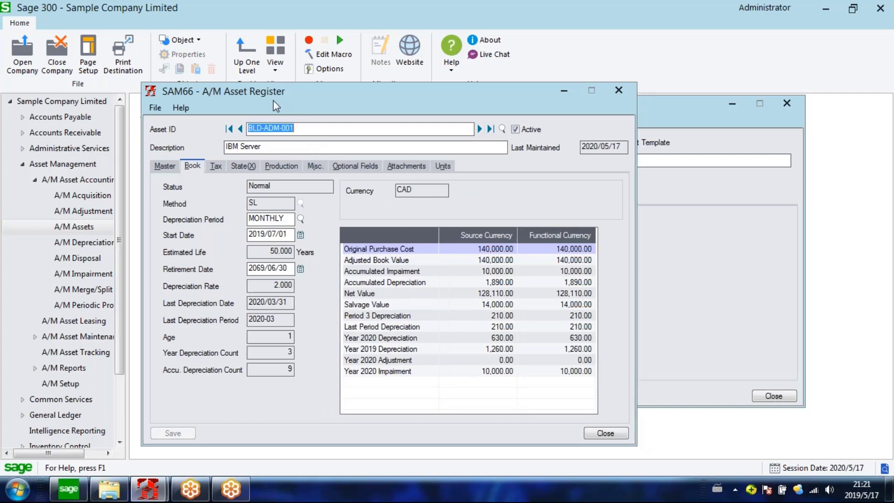
left_click(638, 126)
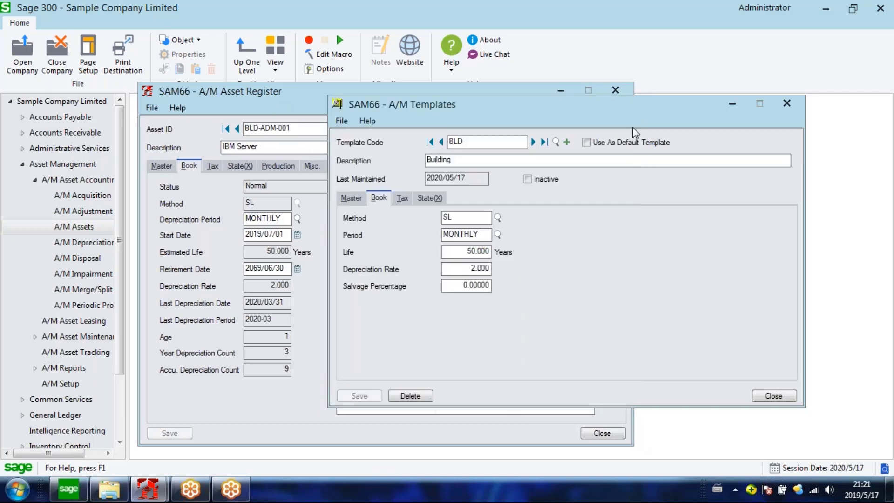
left_click_drag(632, 114, 630, 204)
left_click(795, 197)
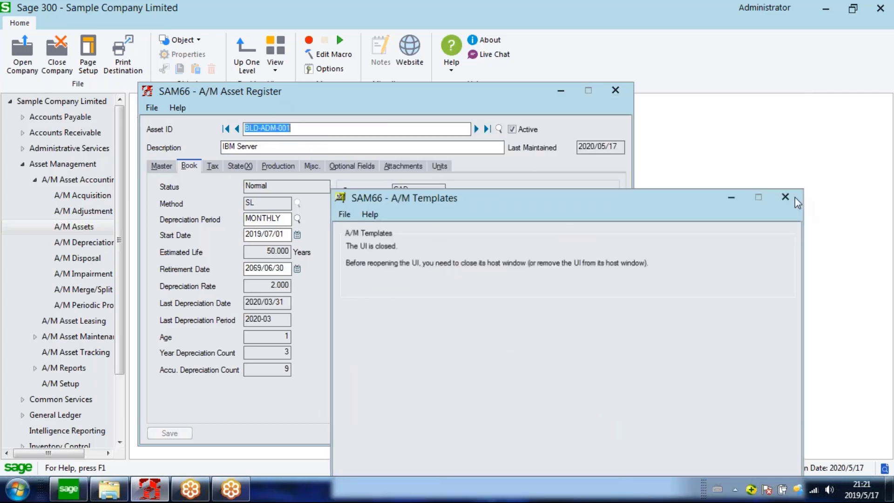
left_click(794, 197)
left_click_drag(314, 94, 395, 98)
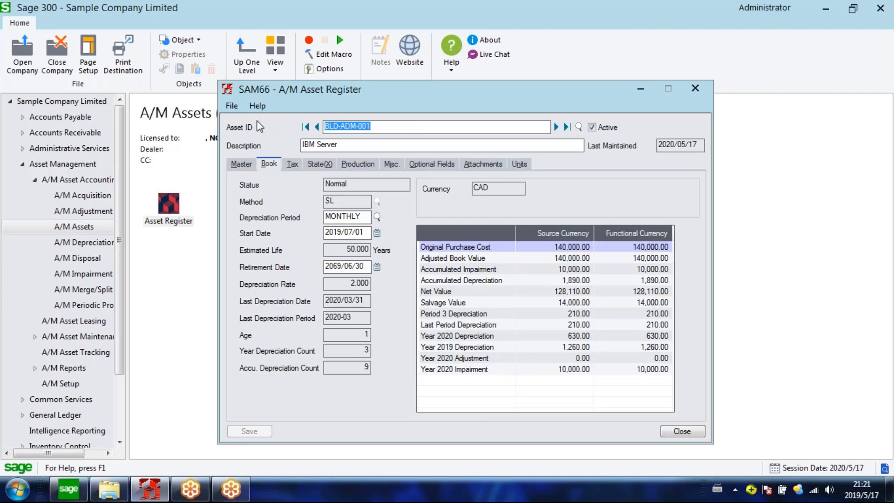
Review asset BLD-ADM-001's master details and its book amounts from original purchase cost through net value.
left_click(246, 165)
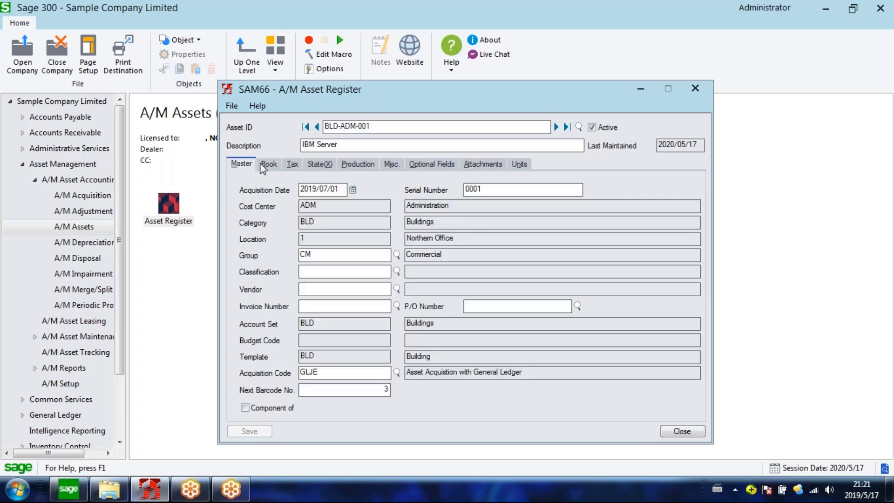
left_click(261, 166)
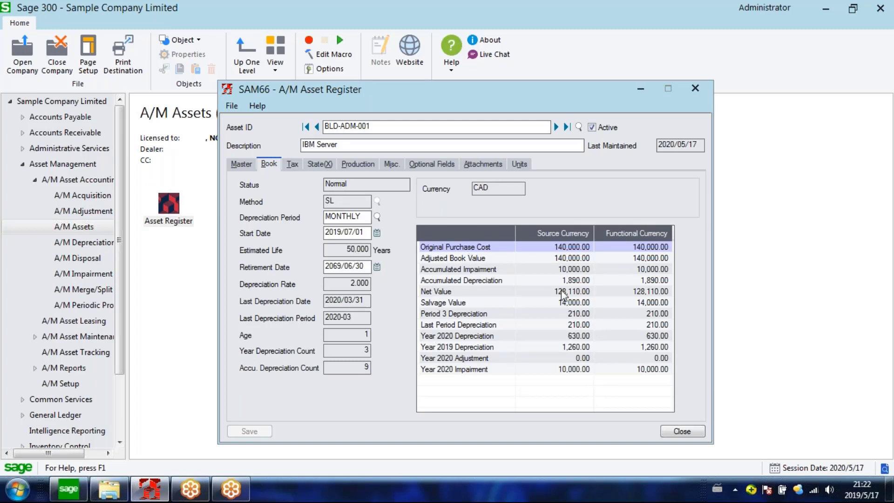
left_click(565, 248)
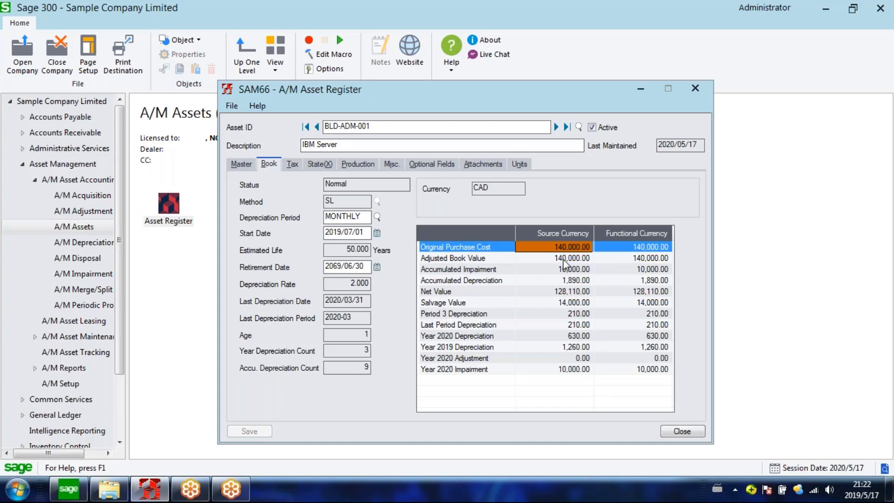
left_click(563, 259)
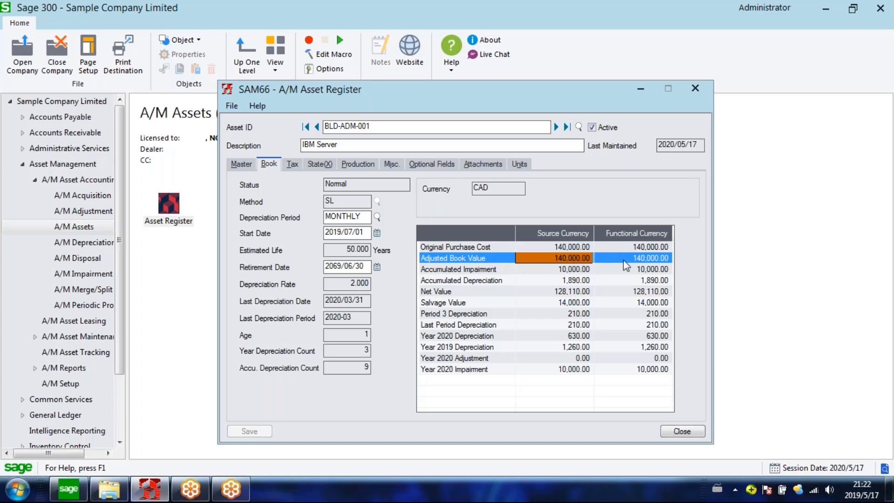
left_click(577, 269)
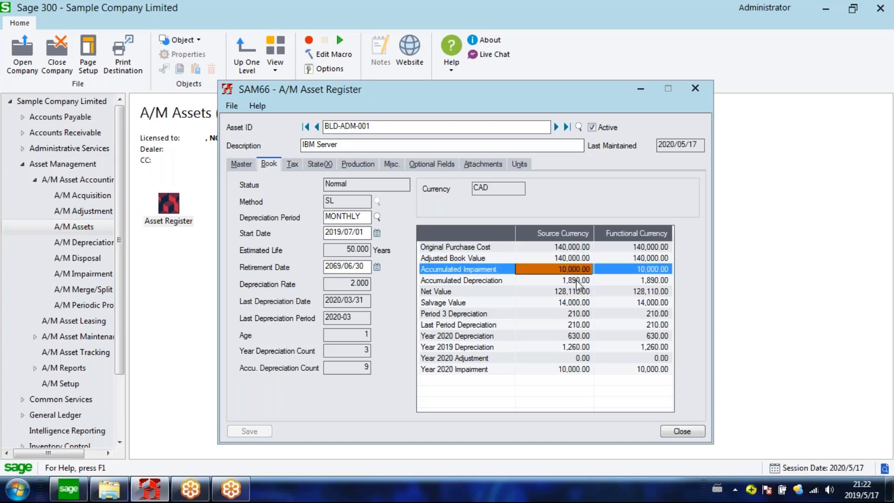
left_click(576, 279)
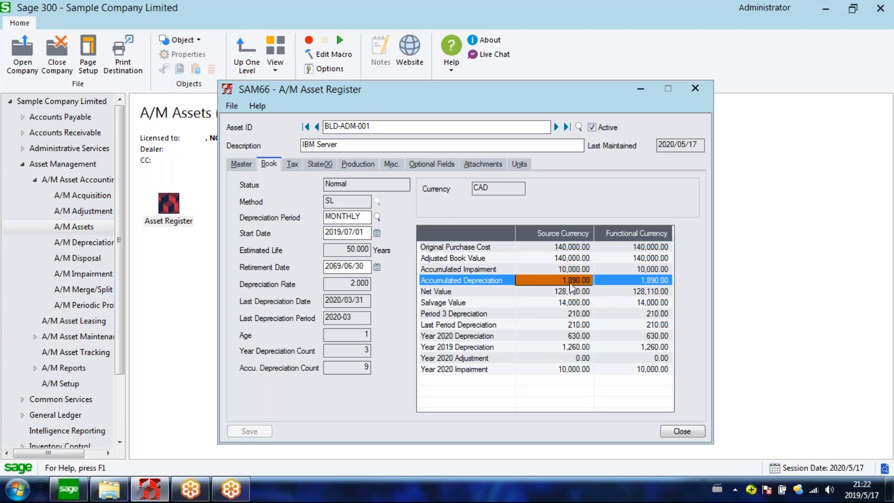
left_click(568, 292)
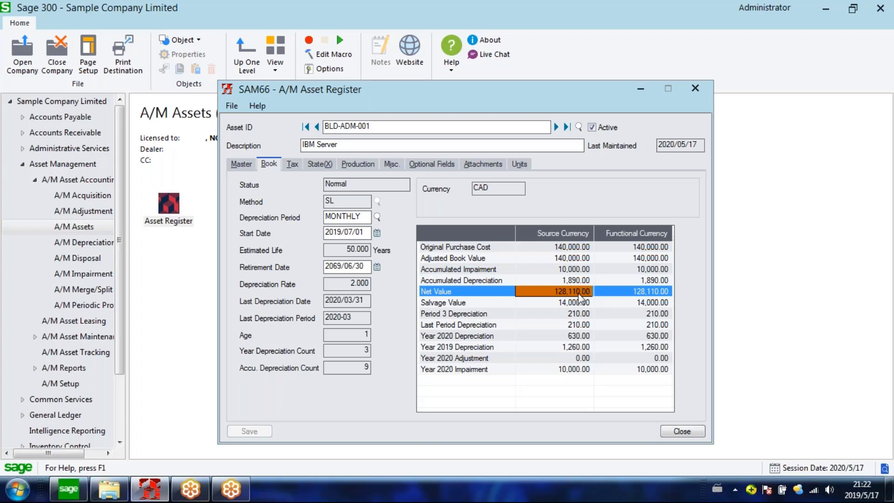
Examine the asset's period, year 2020 and year 2019 book depreciation, and view its tax details before returning to the book details.
left_click(438, 325)
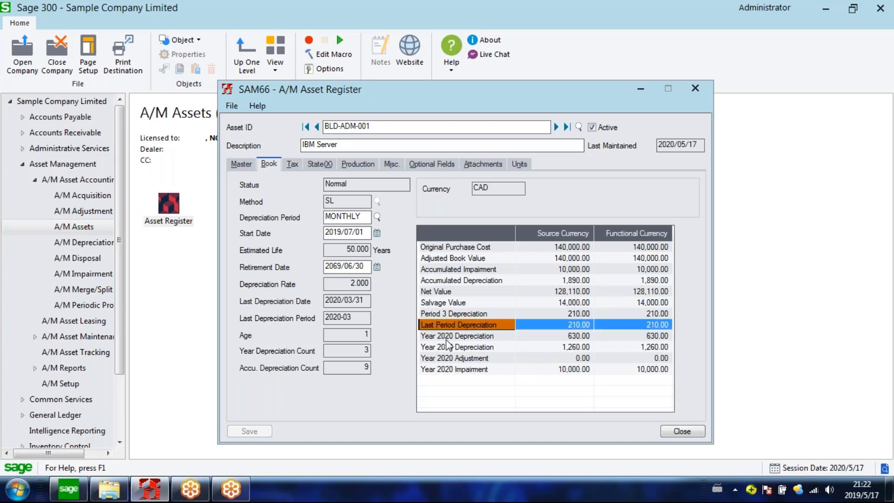
left_click(540, 334)
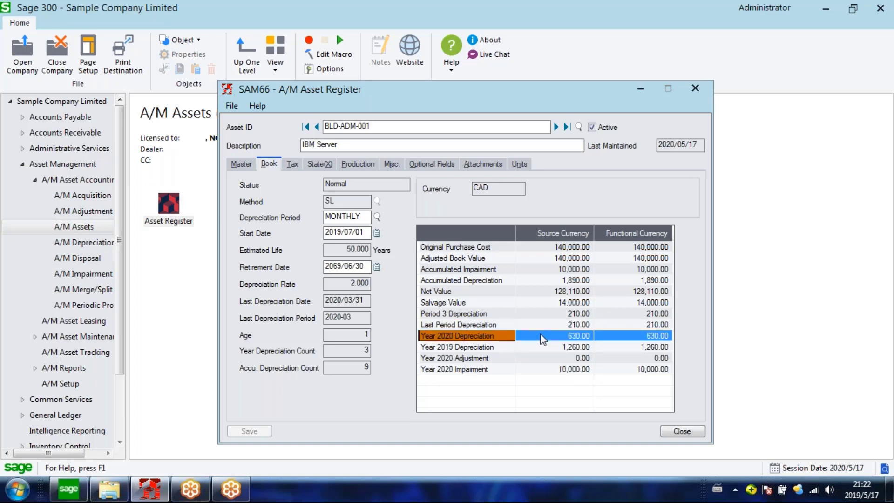
left_click(558, 313)
left_click(558, 334)
left_click(581, 350)
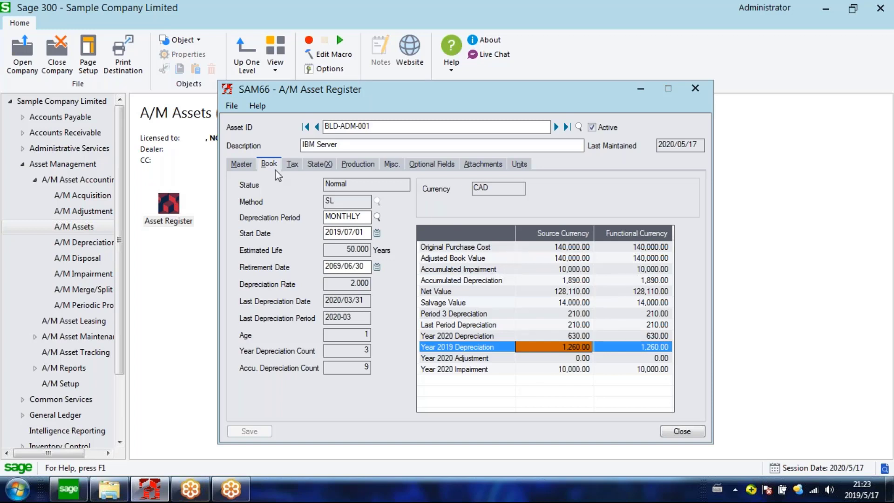
left_click(292, 165)
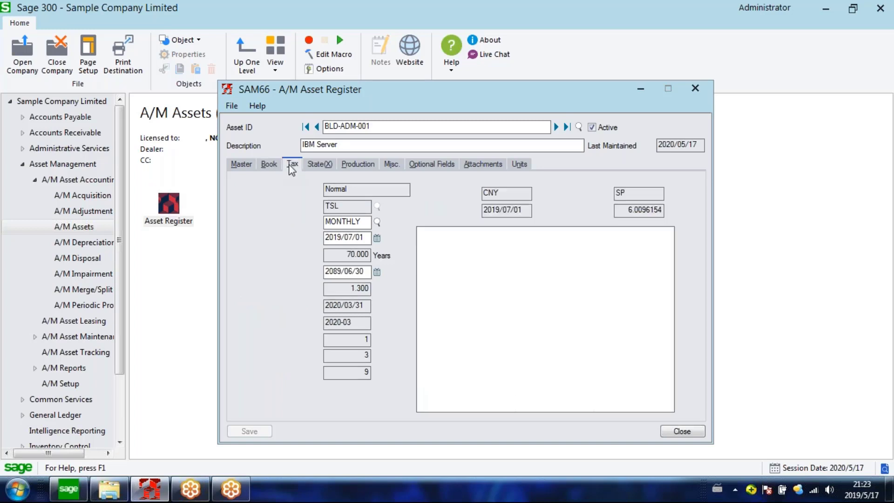
left_click(269, 164)
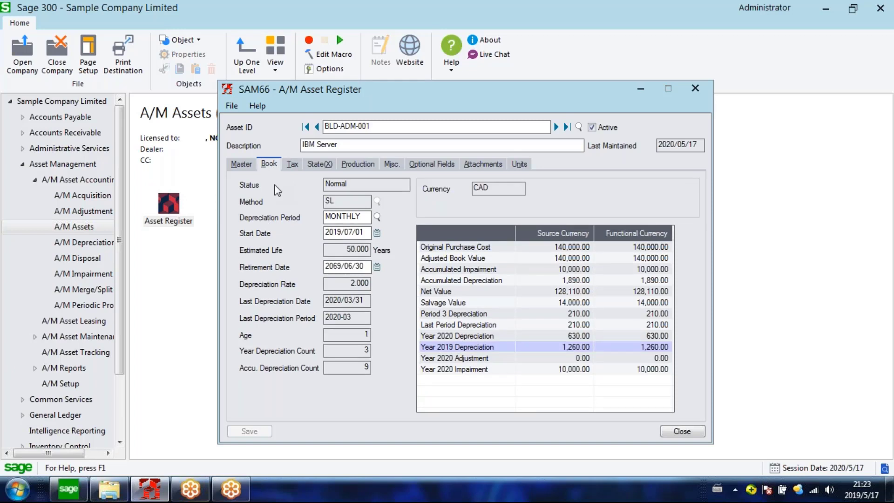
Review asset BLD-ADM-001's tax, state, miscellaneous and optional field details.
left_click(292, 166)
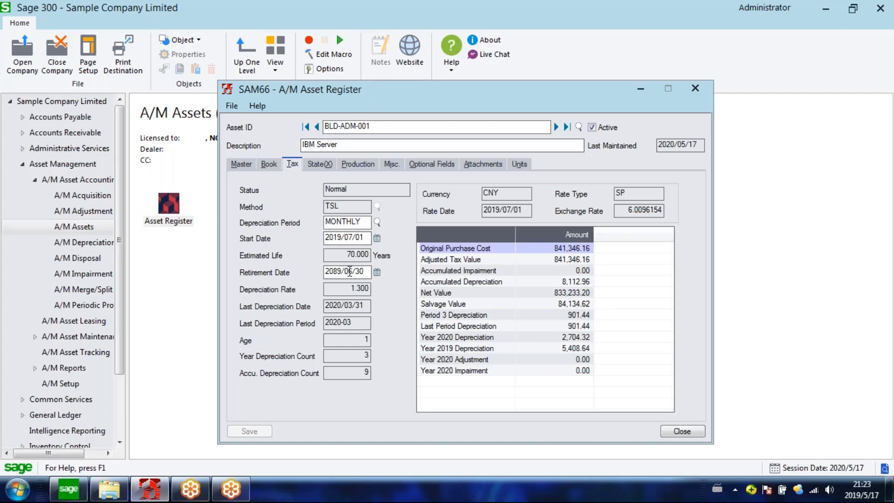
left_click(321, 168)
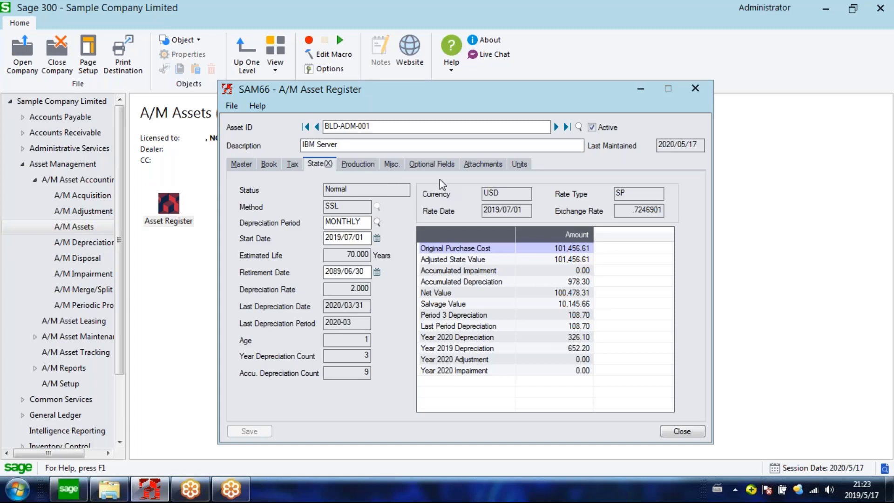
left_click(434, 165)
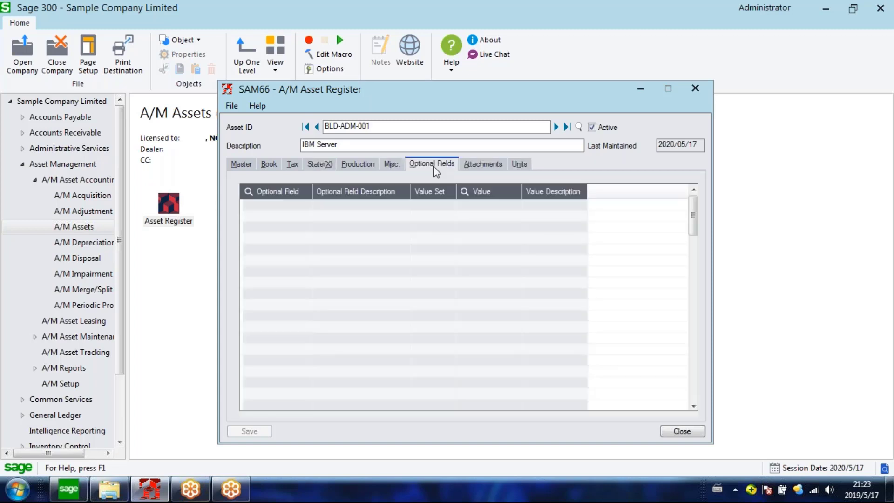
left_click(391, 164)
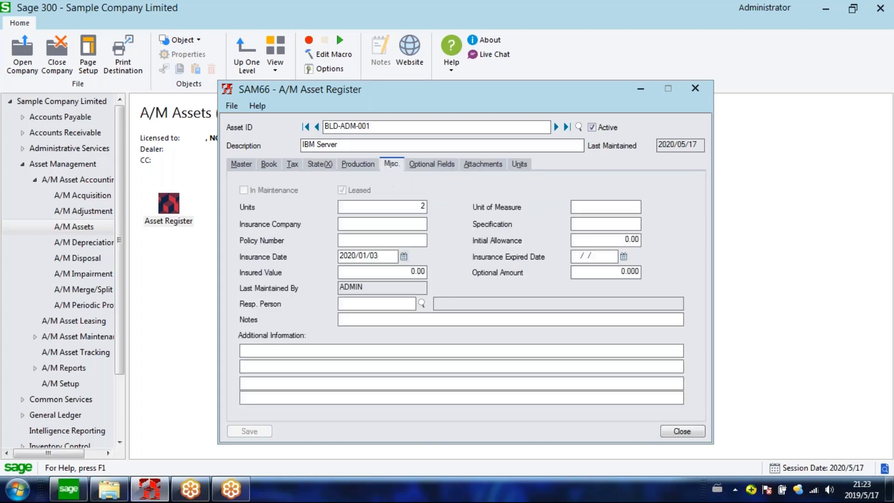
left_click(400, 273)
left_click(393, 223)
left_click(425, 166)
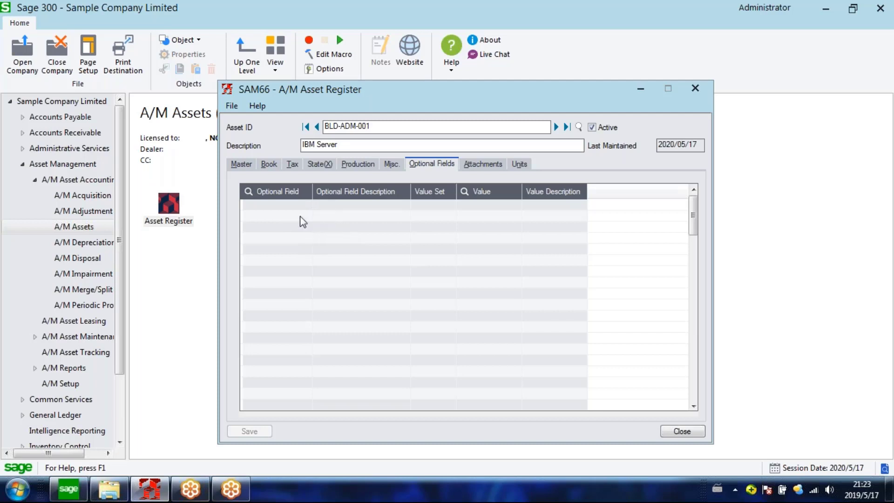
Check the asset's attachments and its units 0001 and 0002, return to the master details and close the asset register.
left_click(486, 168)
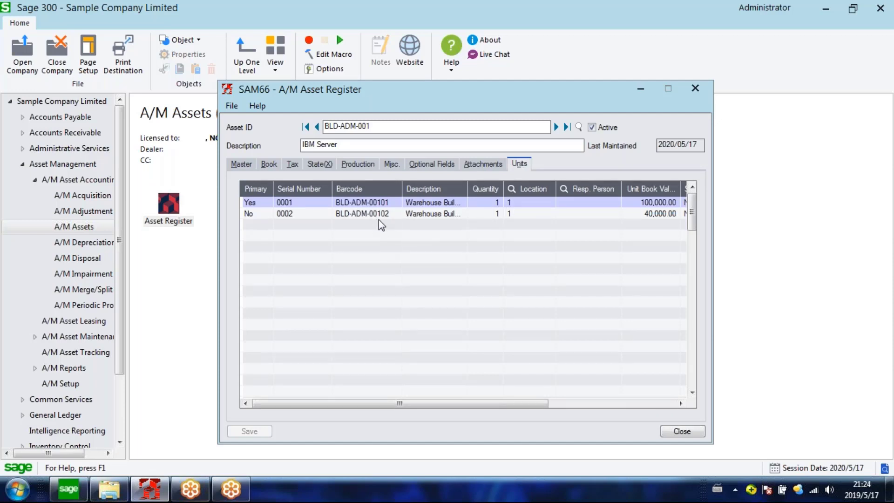
left_click(299, 213)
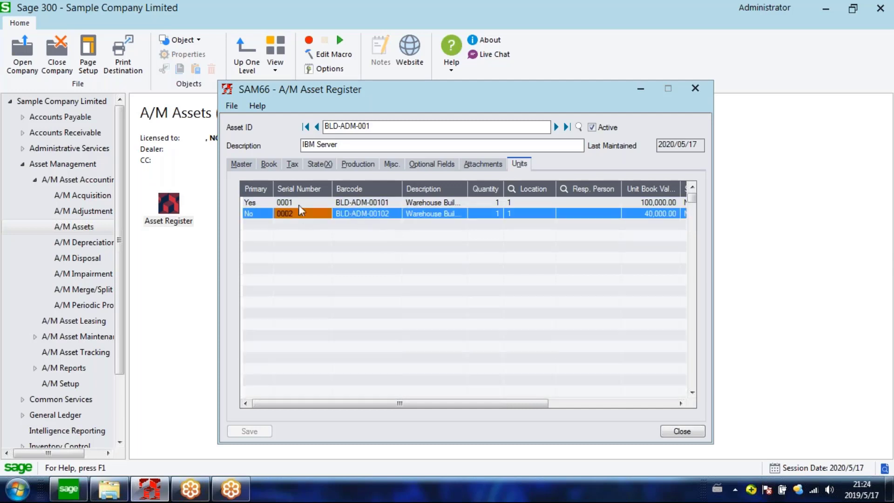
left_click(286, 202)
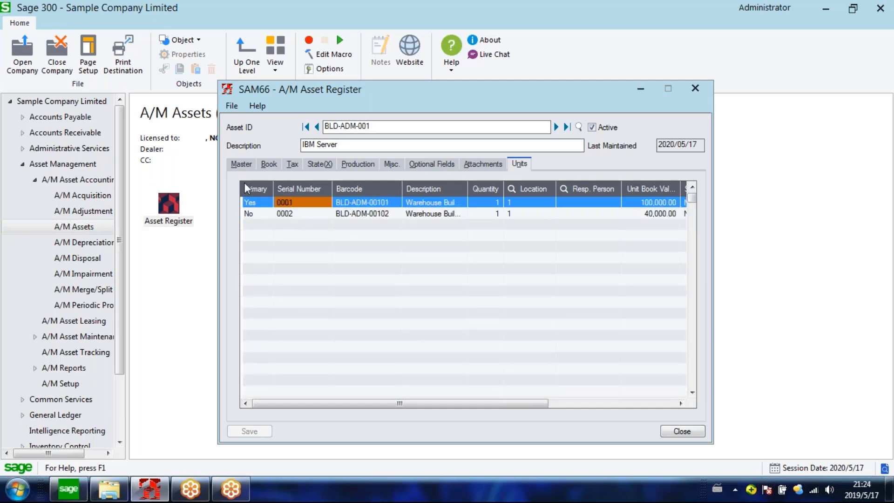
left_click(241, 166)
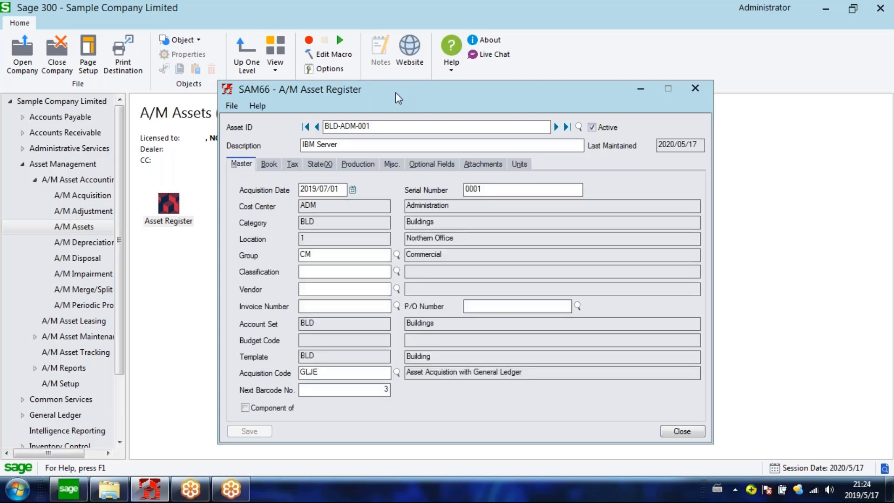
left_click_drag(395, 92, 340, 103)
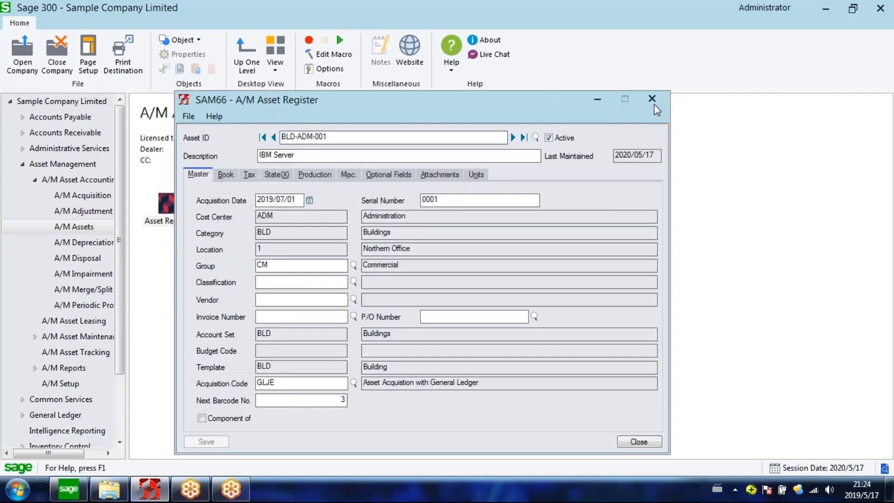
left_click(653, 105)
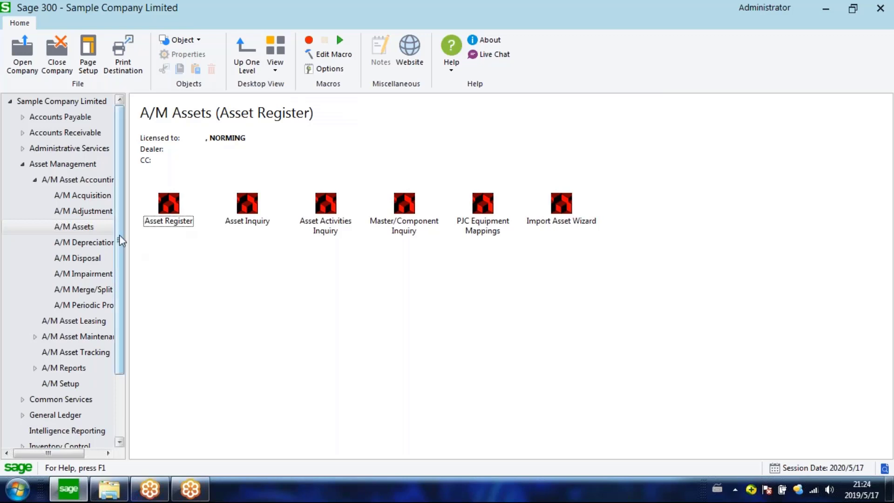
left_click_drag(119, 235, 119, 258)
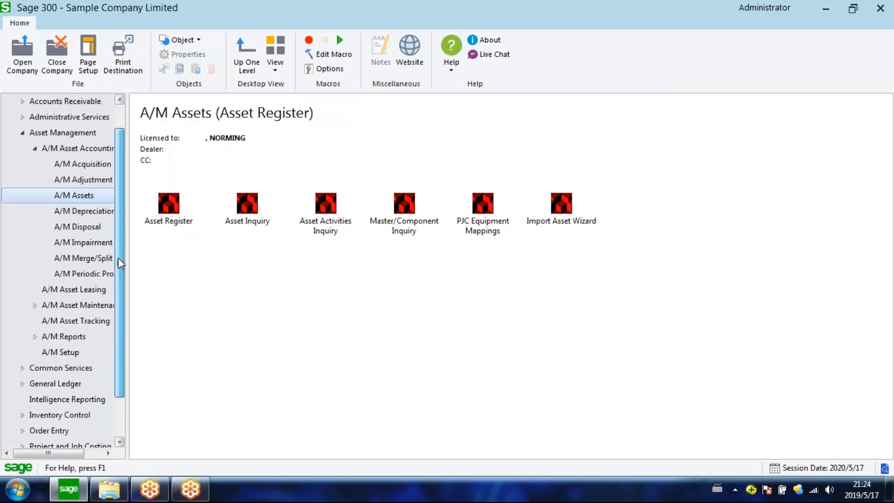
left_click(81, 348)
left_click(81, 197)
left_click(278, 314)
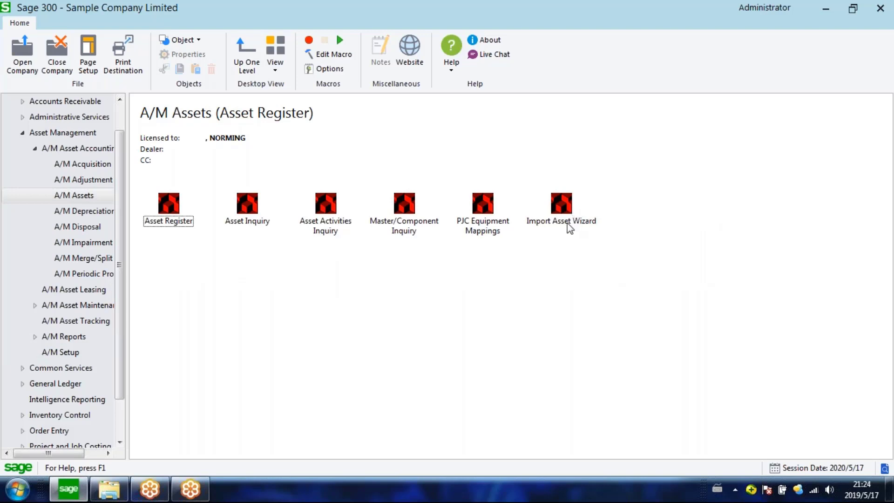
left_click(167, 215)
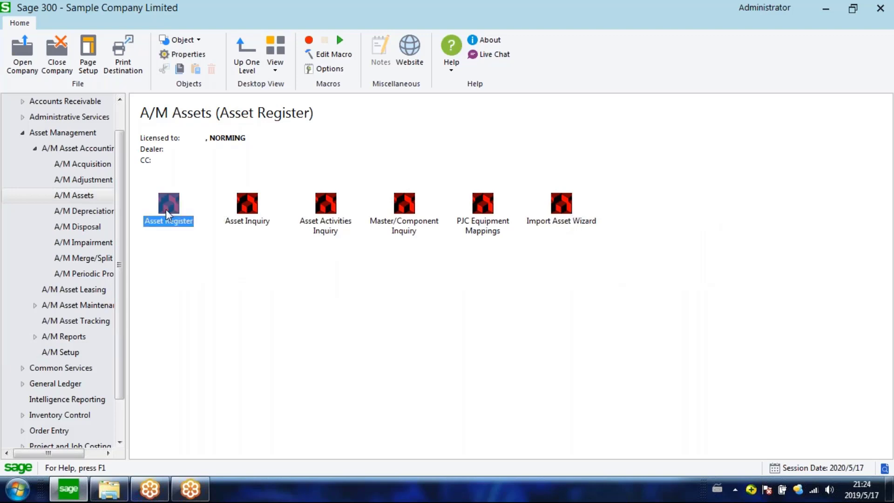
Open the Import Asset Wizard, continue with Yes for an existing import template to the file selection page, and close the wizard.
left_click(557, 213)
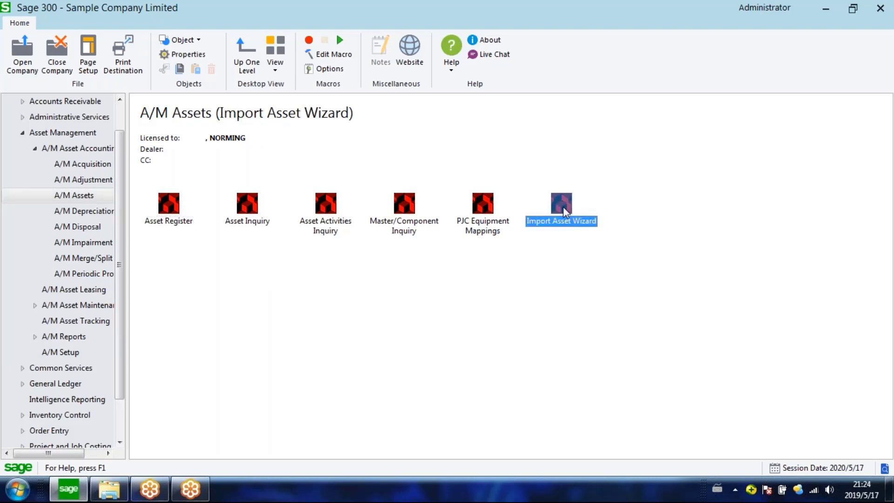
double_click(563, 205)
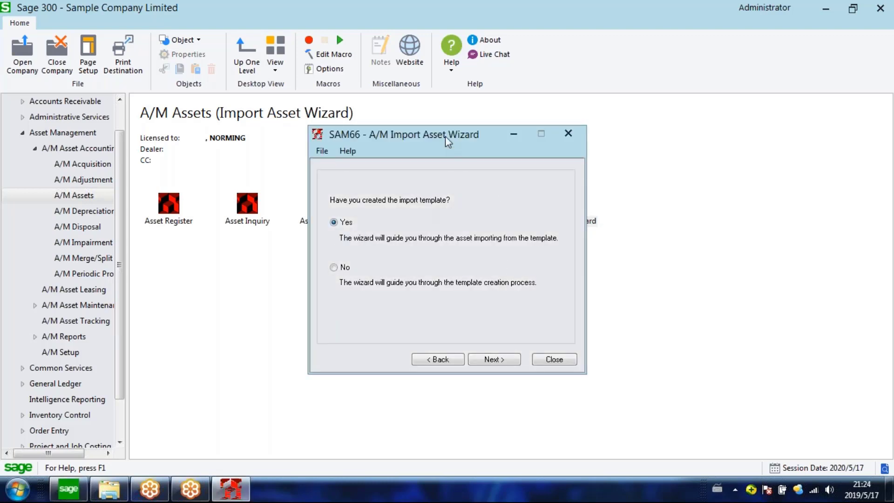
left_click_drag(456, 138, 496, 139)
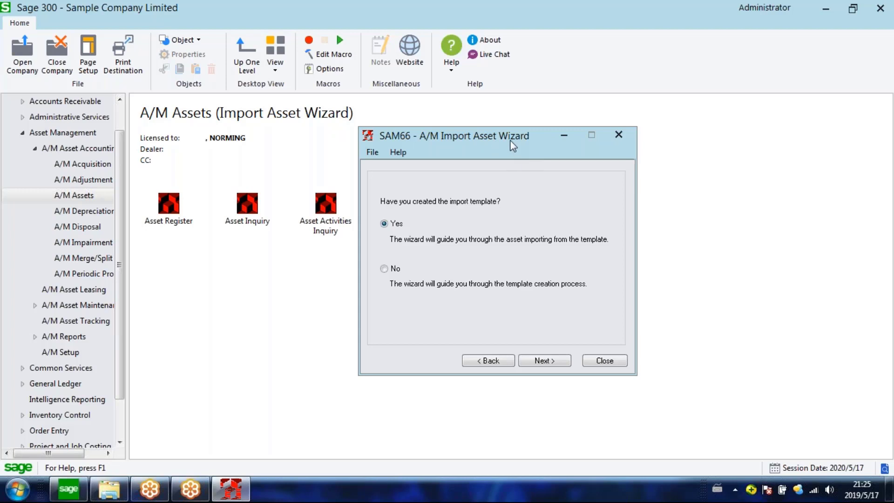
left_click_drag(510, 140, 468, 140)
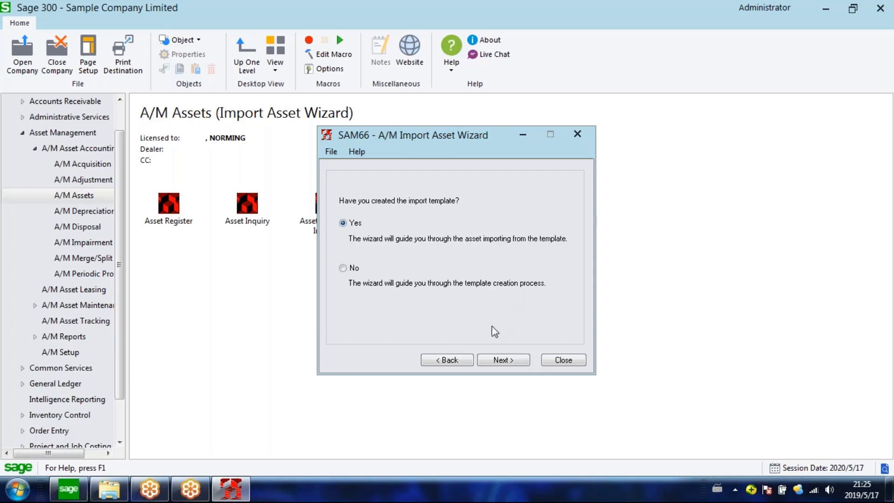
left_click(484, 357)
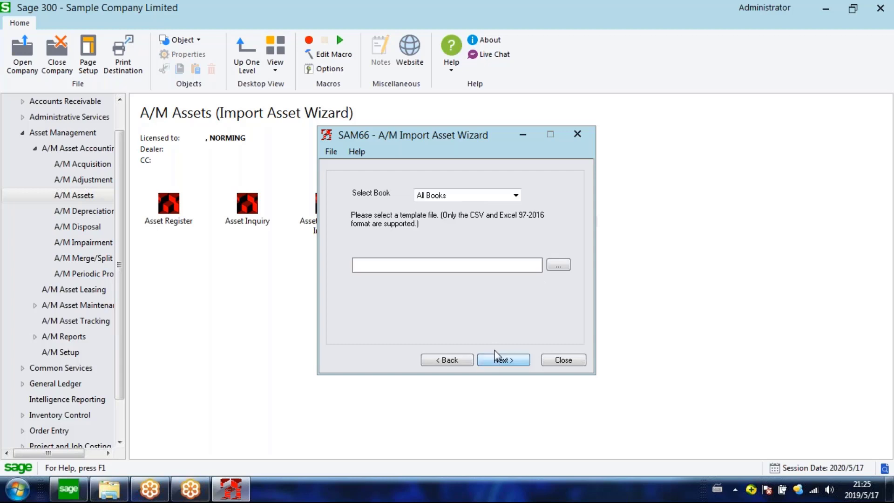
left_click(569, 361)
Open Acquisition Entry under A/M Acquisition and describe batch 13 as "New Equipment acquisition in 2020-05".
left_click(160, 216)
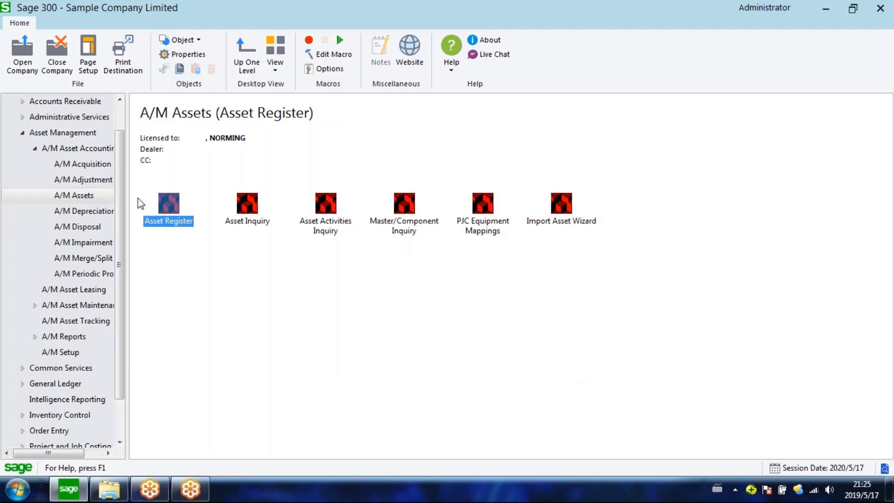
left_click(89, 165)
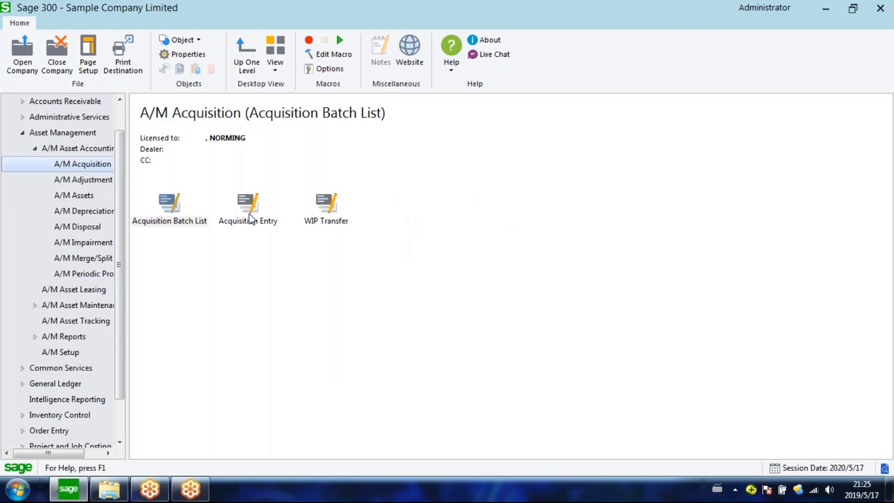
left_click(251, 219)
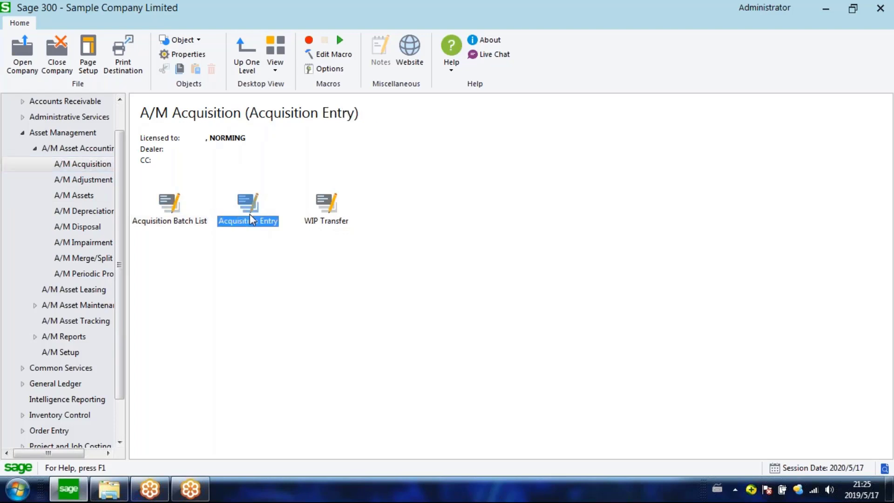
double_click(250, 216)
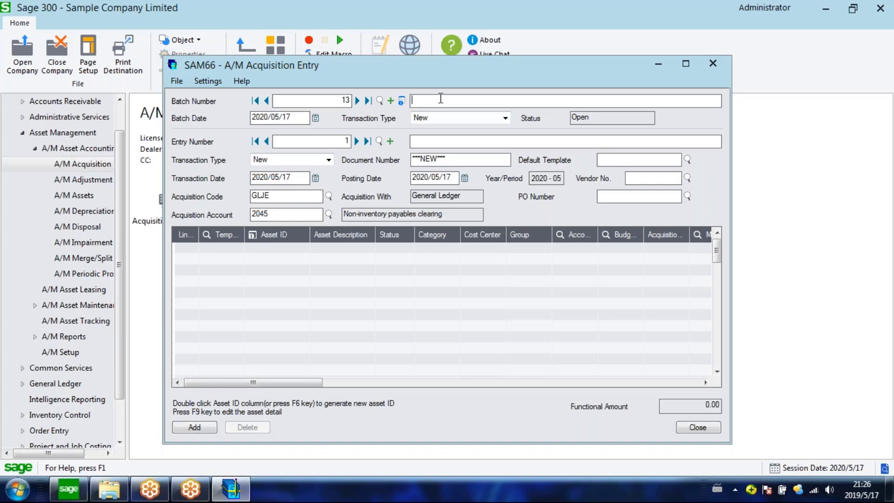
type("New Equipment acquisition in 2020")
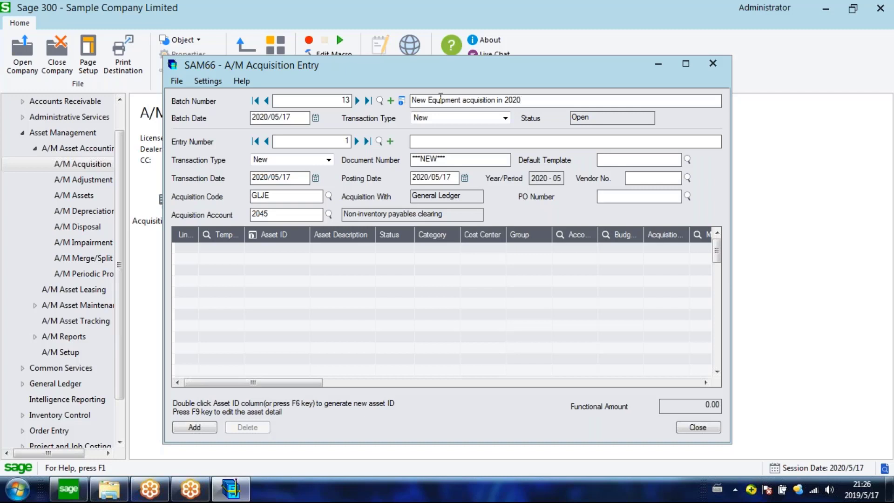
type("-05")
key("Tab")
Copy the batch description "New Equipment acquisition in 2020-05" into the description of entry 1.
double_click(521, 100)
left_click(480, 137)
left_click_drag(544, 100, 367, 101)
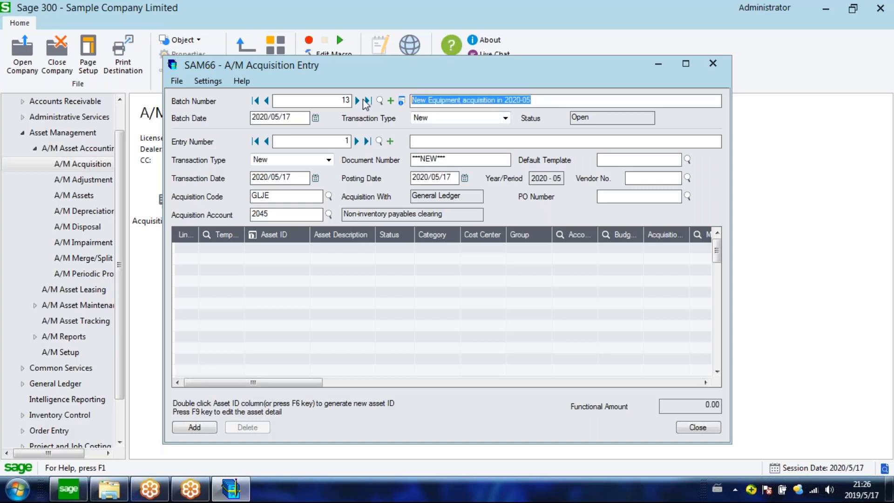
key("ctrl+c")
left_click(436, 140)
key("ctrl+v")
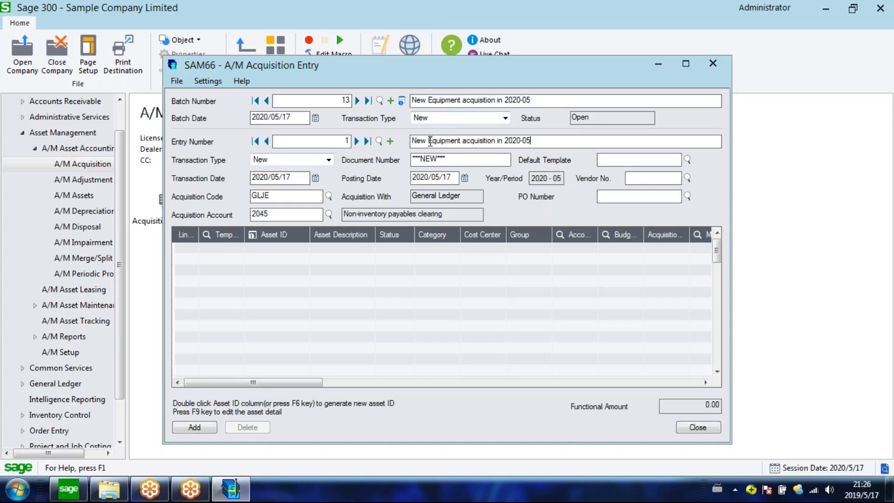
key("Tab")
Set the entry's transaction type to Existing and bring the acquisition entry window back into view.
left_click(309, 158)
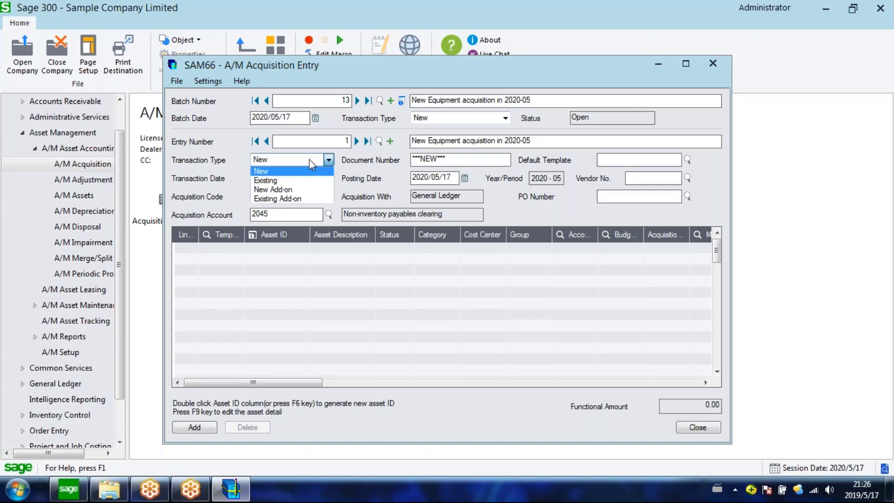
left_click(278, 182)
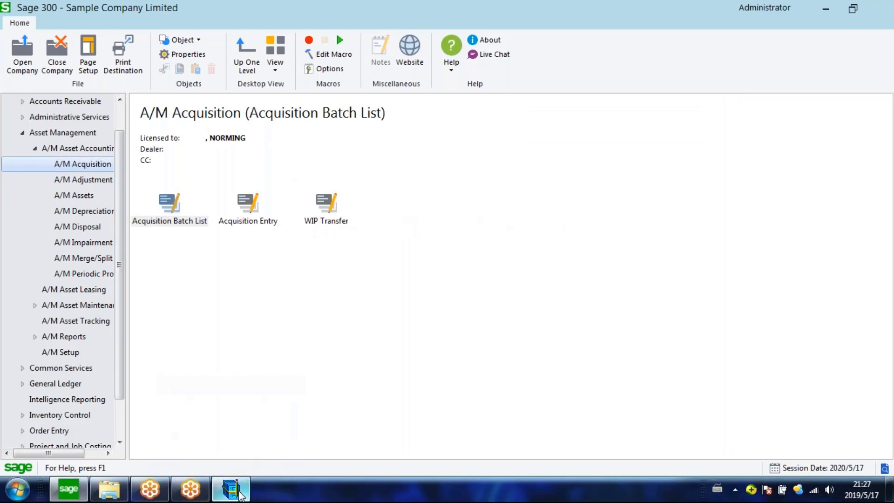
left_click(232, 490)
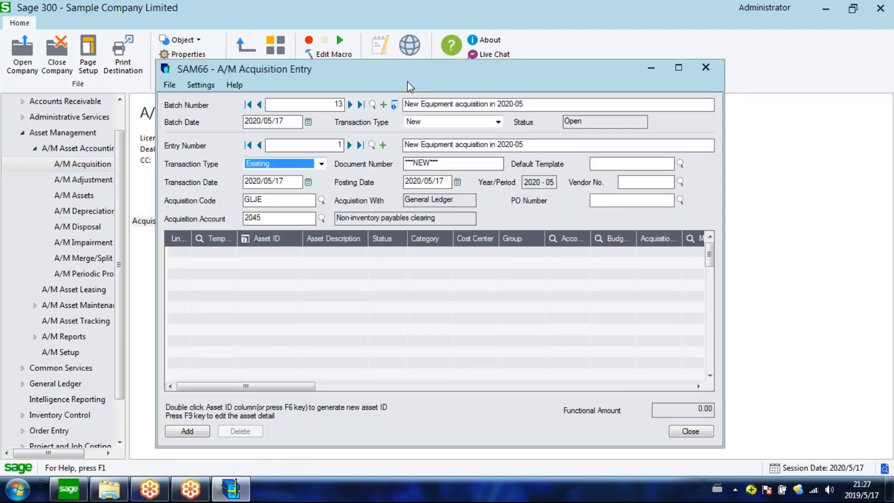
left_click_drag(407, 82, 383, 95)
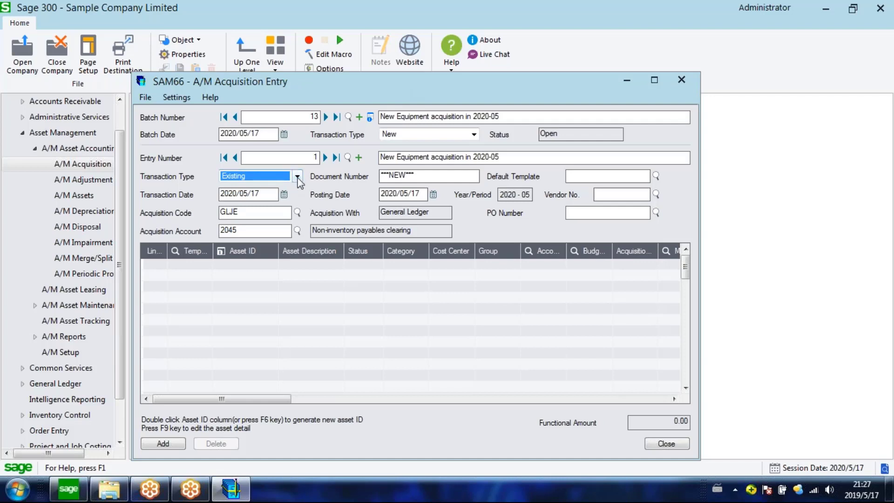
Set the transaction type of entry 1 to New and review the other available transaction types.
left_click(297, 176)
left_click(298, 178)
left_click(298, 177)
left_click(284, 194)
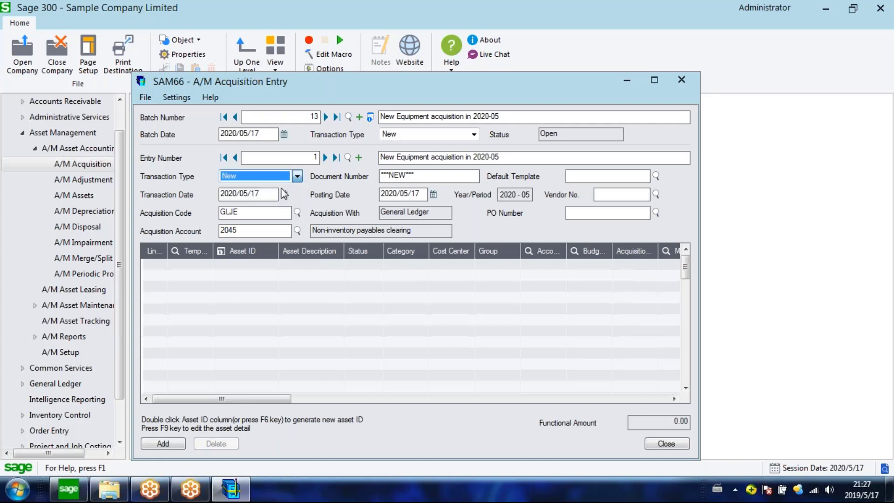
left_click(532, 160)
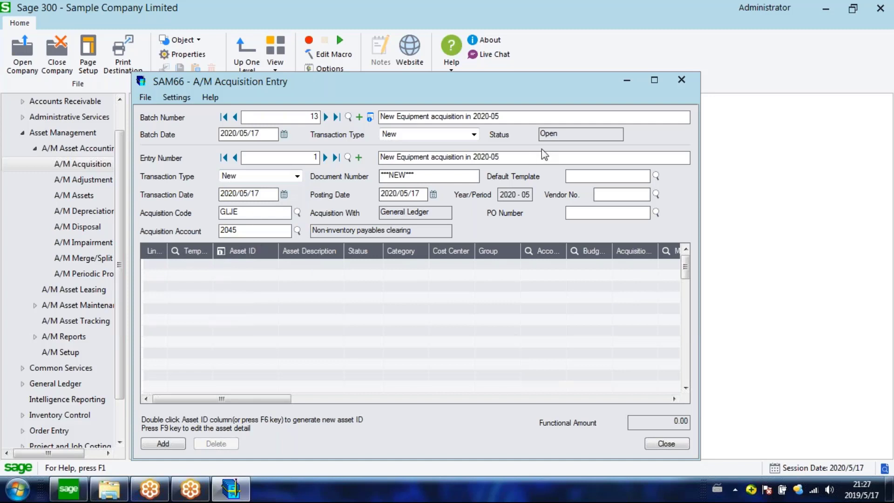
left_click(248, 179)
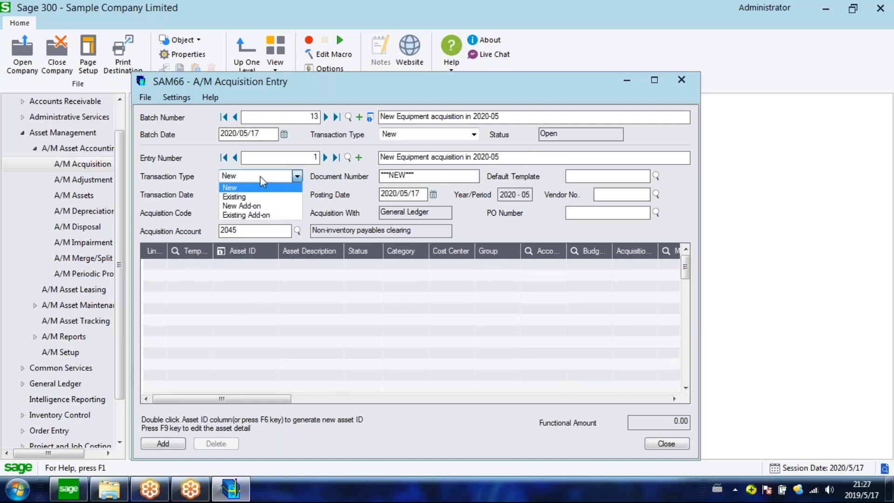
left_click(260, 179)
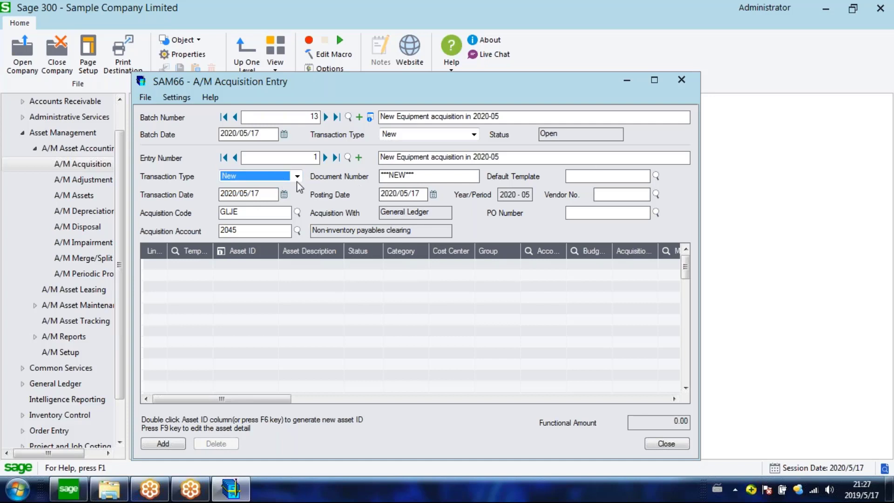
Look up the asset templates and choose EQP (Equipment) as the default template for entry 1.
left_click(600, 176)
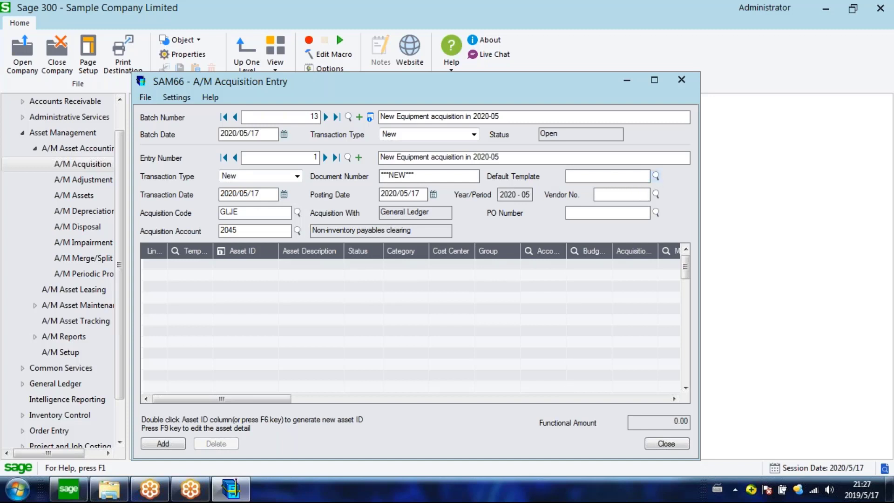
left_click(655, 176)
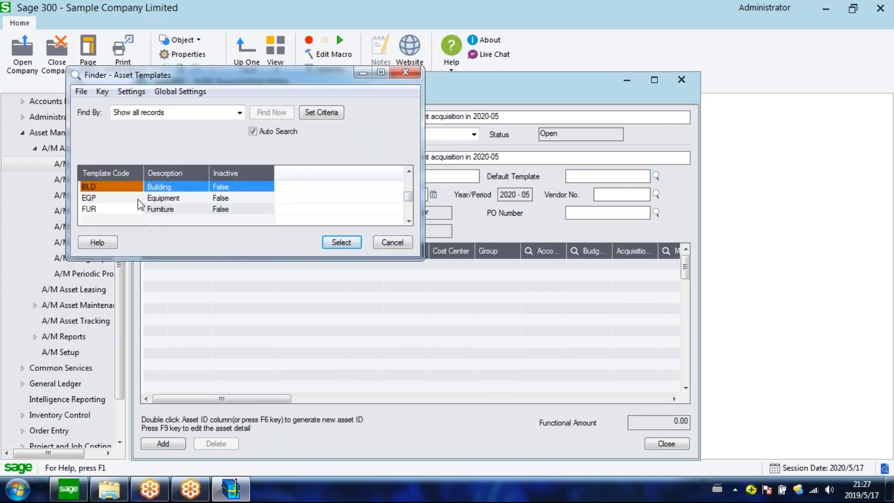
left_click(138, 199)
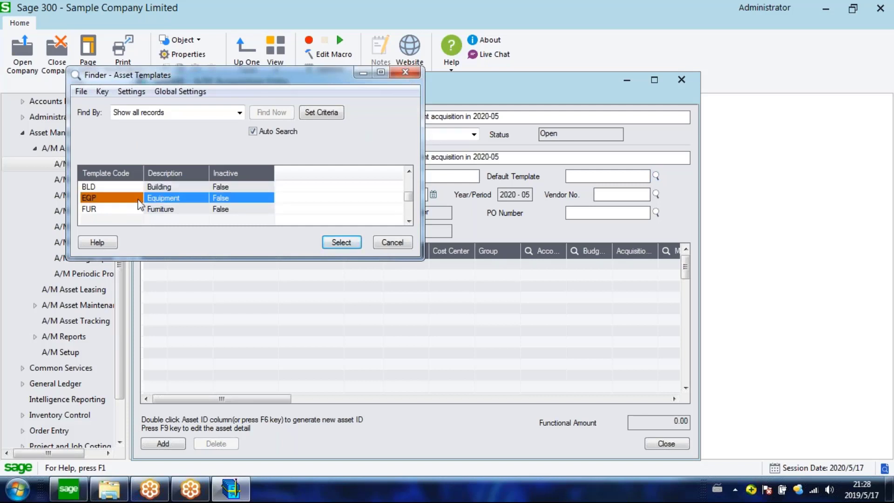
double_click(139, 203)
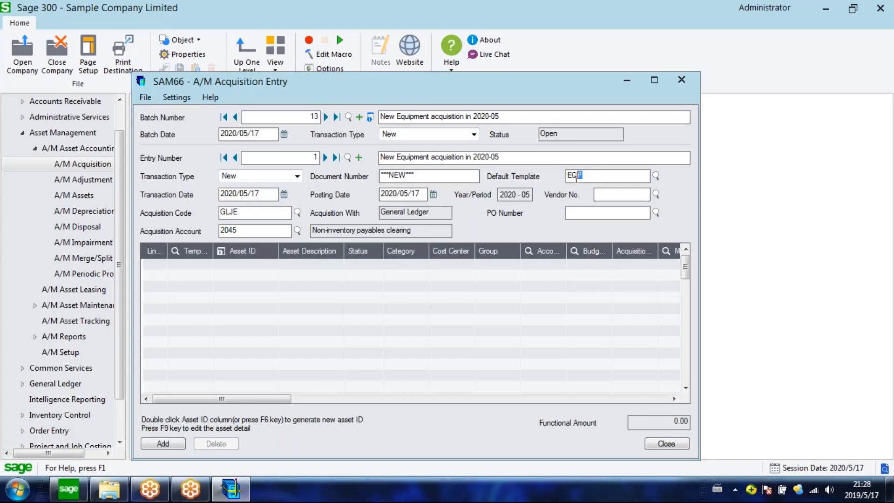
Change the acquisition code of entry 1 to PORC, Asset Acquisition with PO.
left_click(262, 217)
left_click(296, 212)
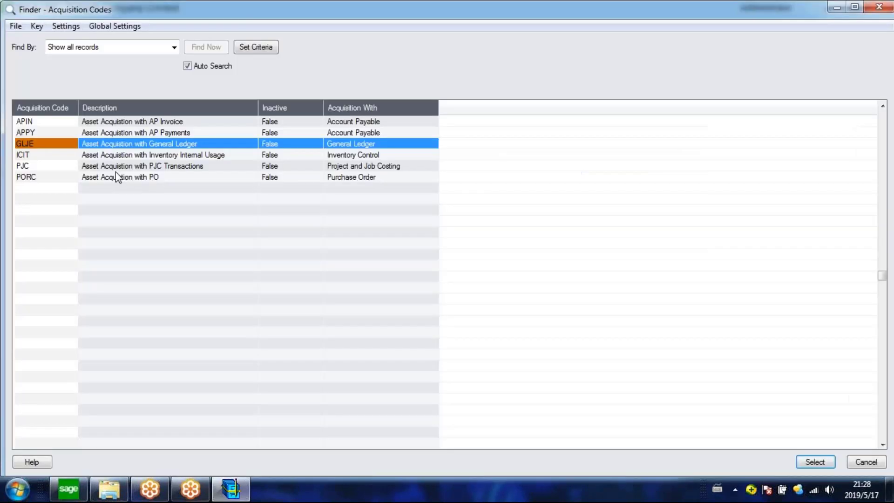
left_click(45, 123)
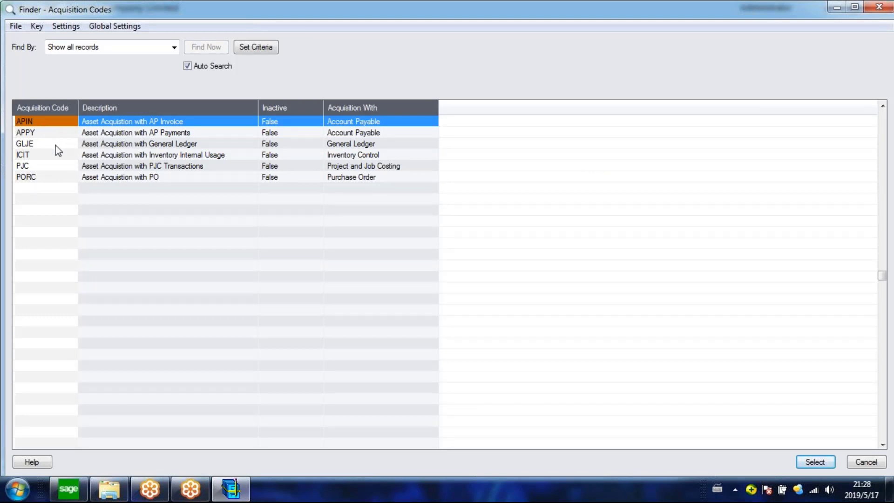
left_click(50, 177)
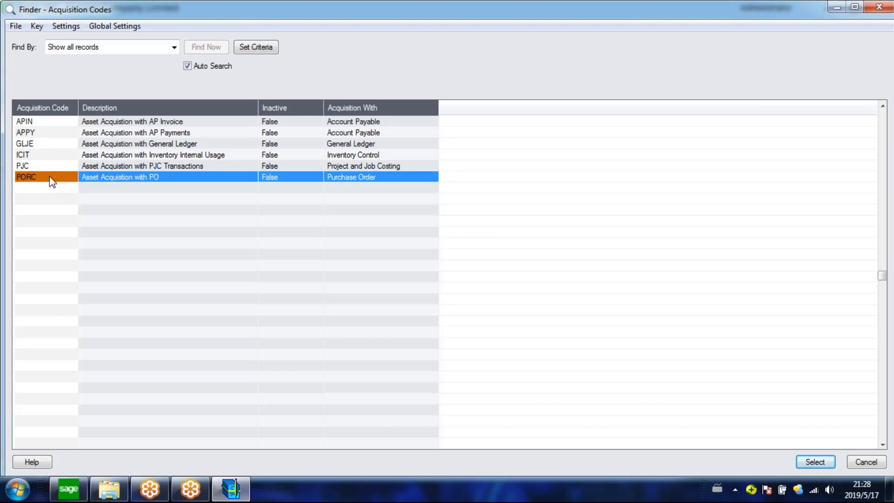
double_click(49, 177)
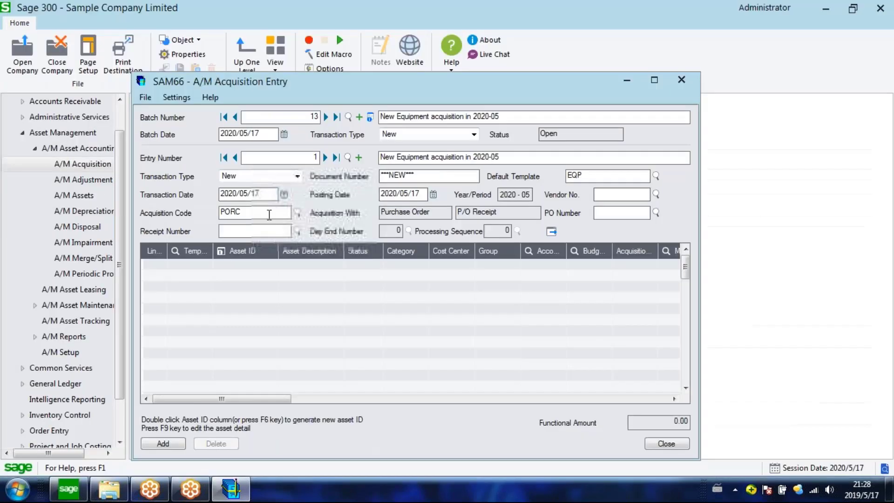
left_click_drag(264, 213, 224, 217)
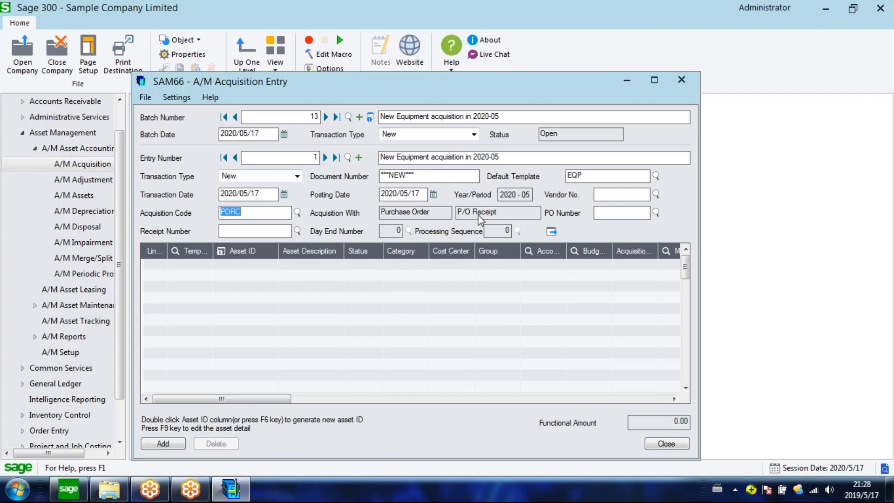
Enter vendor 1400 for entry 1 and choose its purchase order receipt RCP00000083.
left_click(612, 194)
type("1400")
left_click(610, 215)
left_click(297, 230)
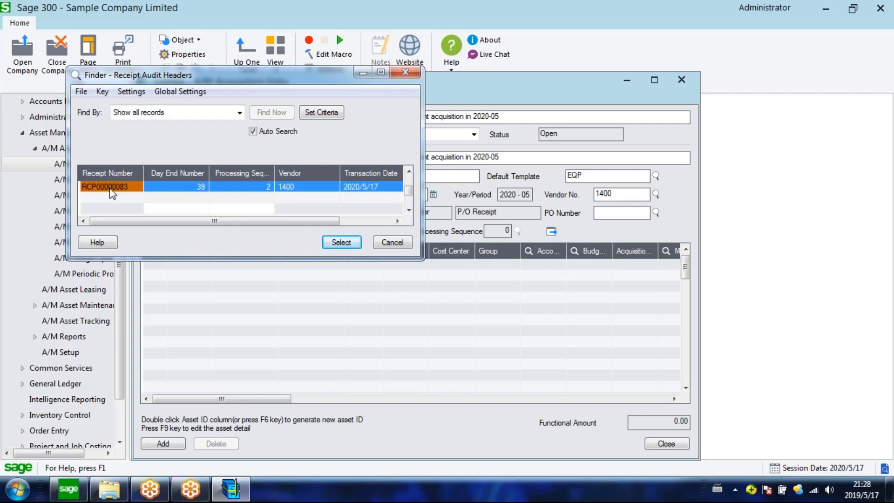
double_click(110, 188)
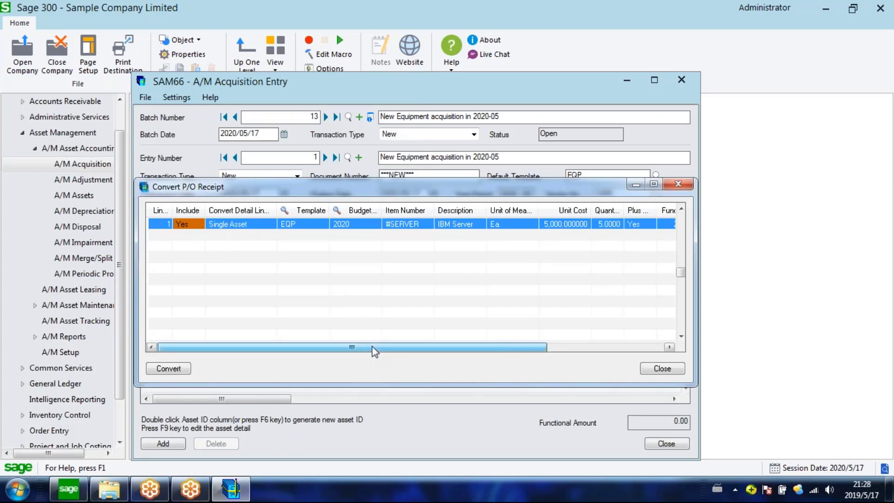
Widen the Quantity column, check the IBM Server receipt line's cost and prorate columns, and convert the receipt line.
left_click_drag(376, 347, 479, 347)
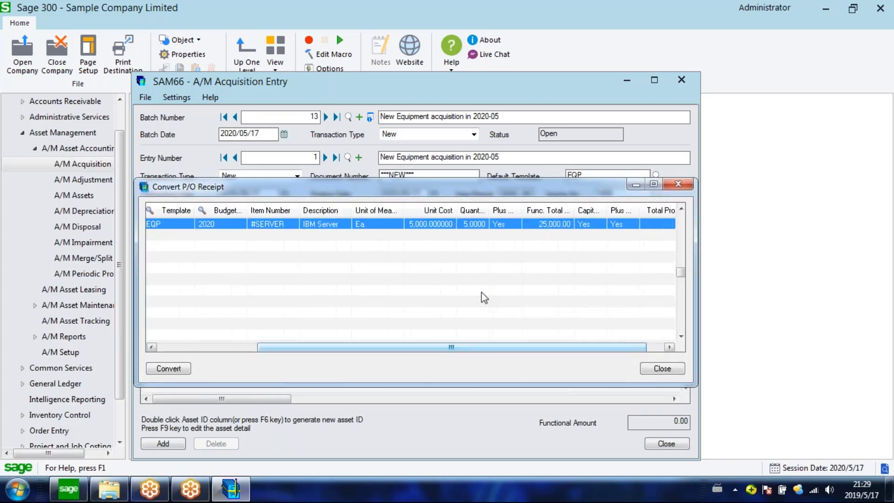
left_click_drag(488, 210, 533, 209)
left_click(311, 224)
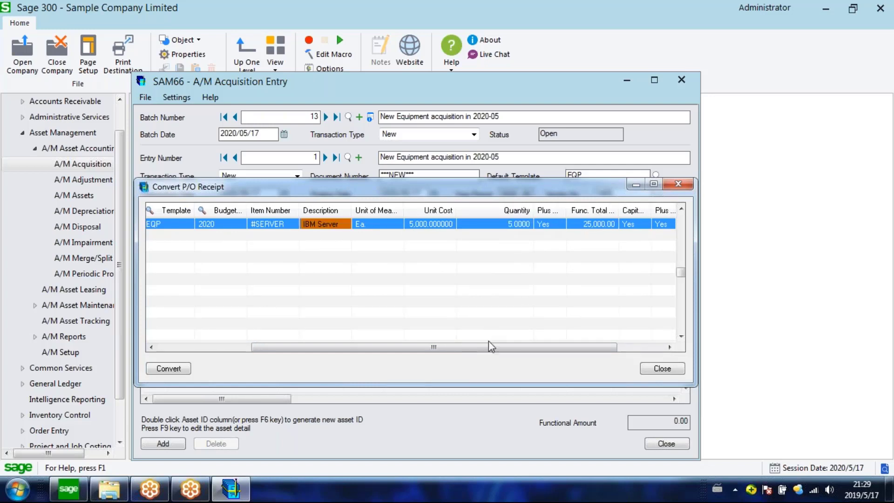
left_click_drag(491, 346, 575, 351)
left_click(536, 224)
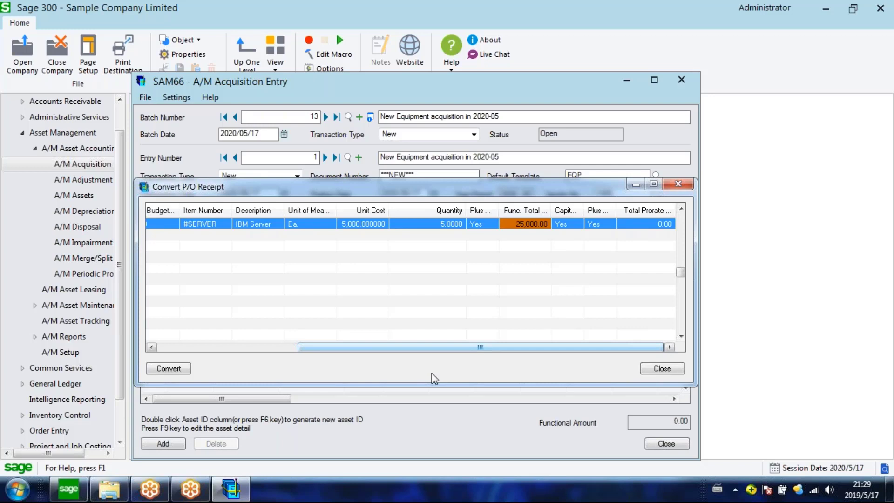
left_click(165, 370)
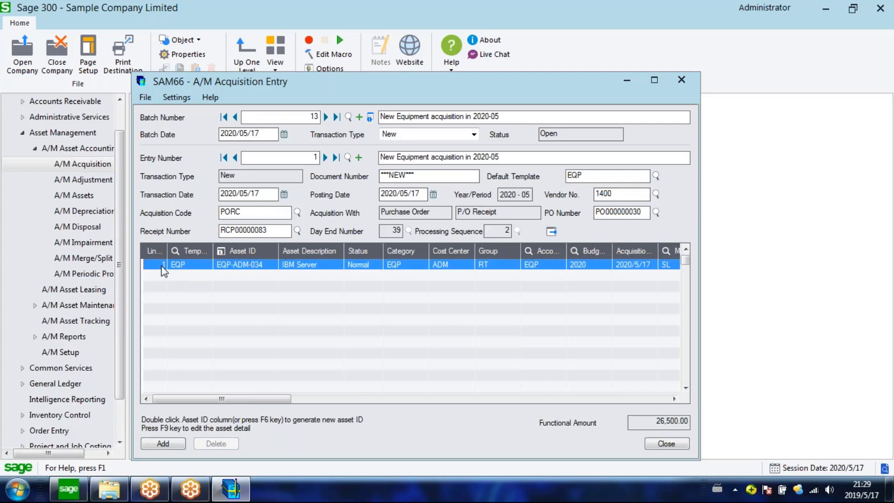
Review the master and book details of the IBM Server asset, close them, and add entry 1 to the batch.
key("F9")
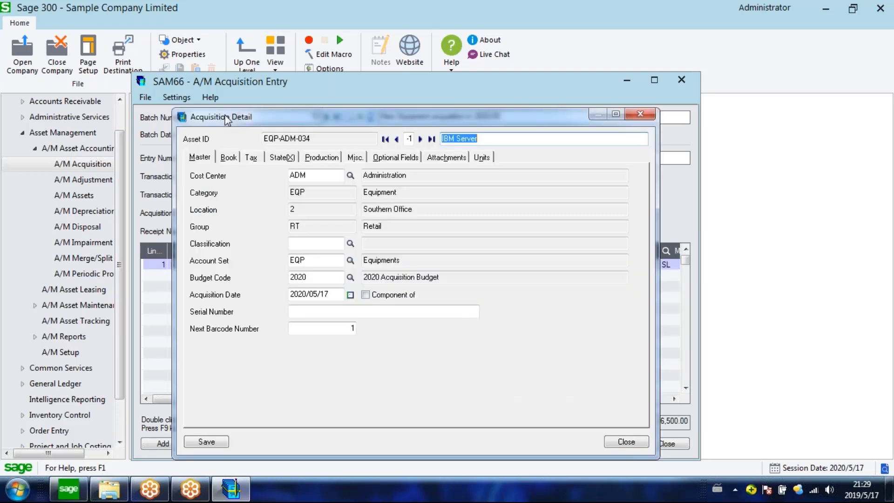
left_click(228, 157)
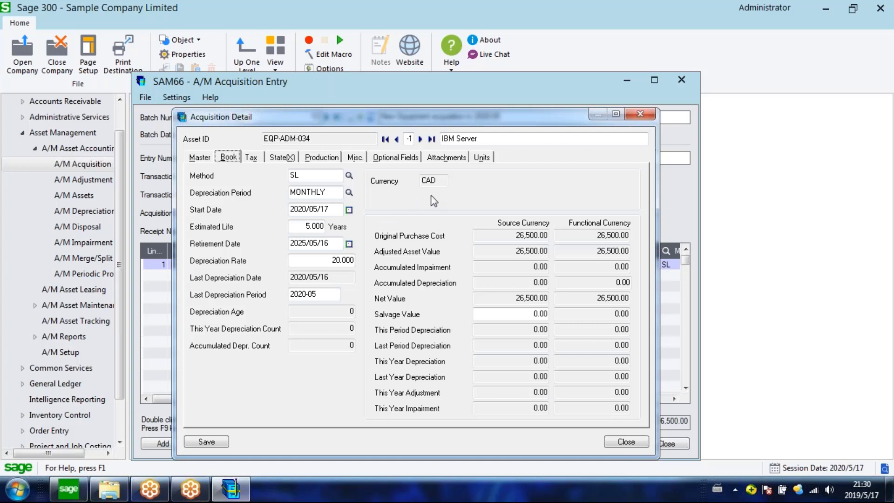
left_click(636, 119)
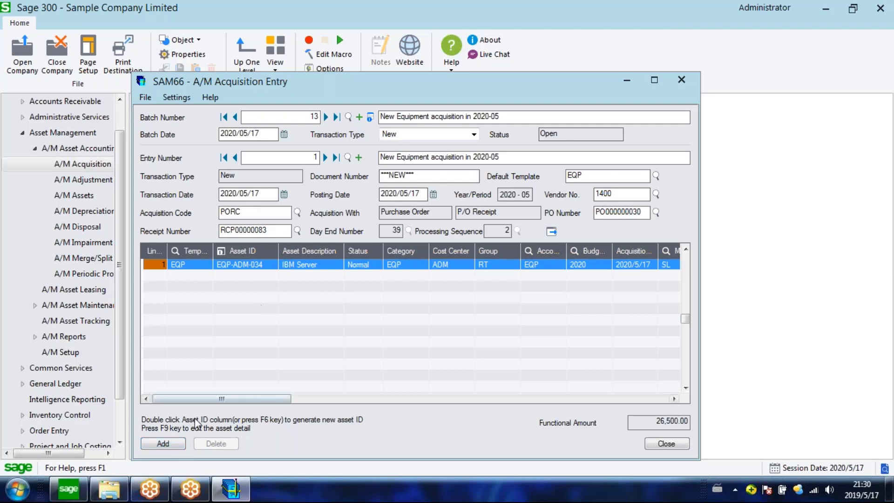
left_click(166, 440)
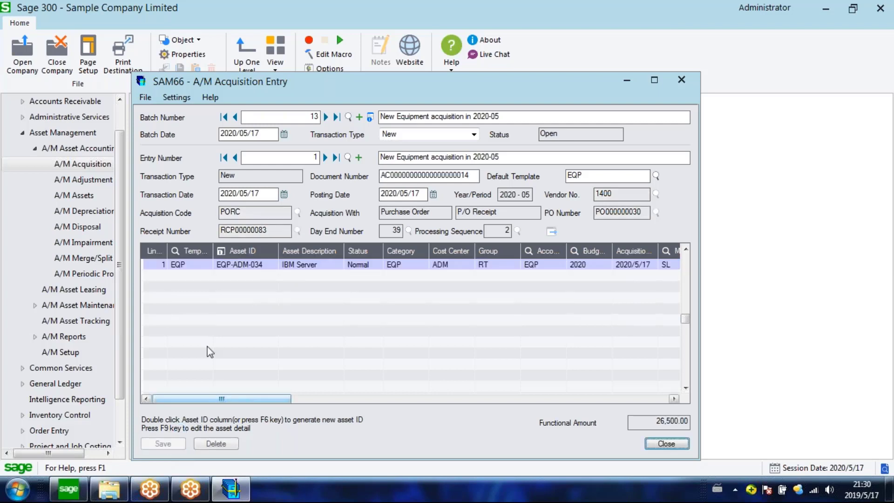
left_click(162, 265)
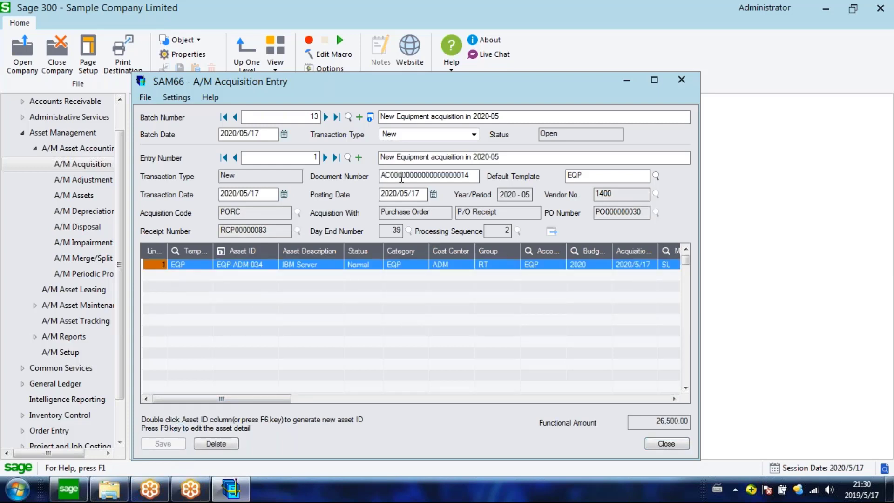
Create a second entry in batch 13 with the description "New Equipment", keeping GLJE as the acquisition code.
left_click(361, 157)
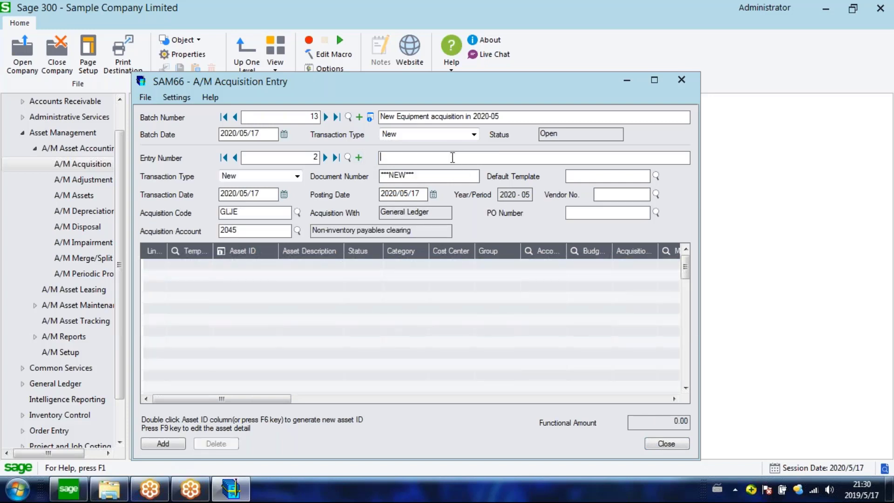
type("New A")
key("BackSpace")
type("Equipment")
key("Tab")
left_click(267, 210)
double_click(267, 210)
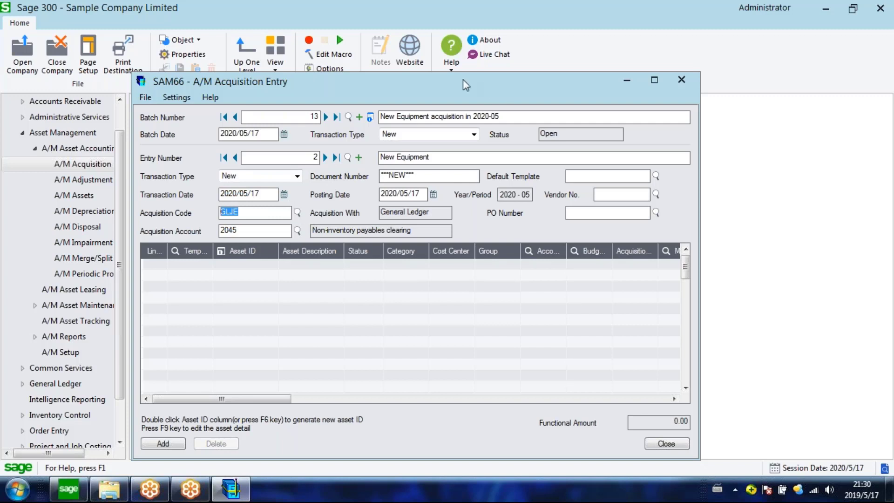
Add a detail line to entry 2 using the EQP asset template.
mouse_move(463, 79)
left_mouse_down()
mouse_move(448, 79)
mouse_move(468, 81)
left_mouse_up()
left_click(211, 266)
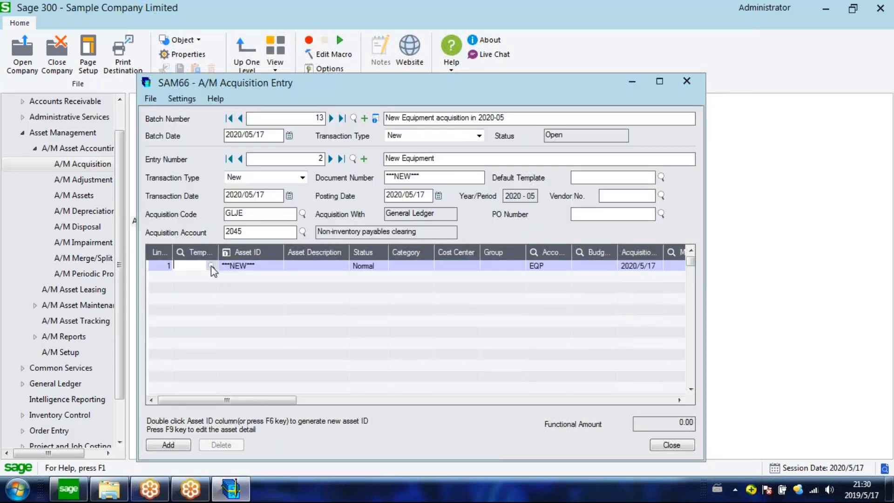
left_click(211, 266)
double_click(163, 194)
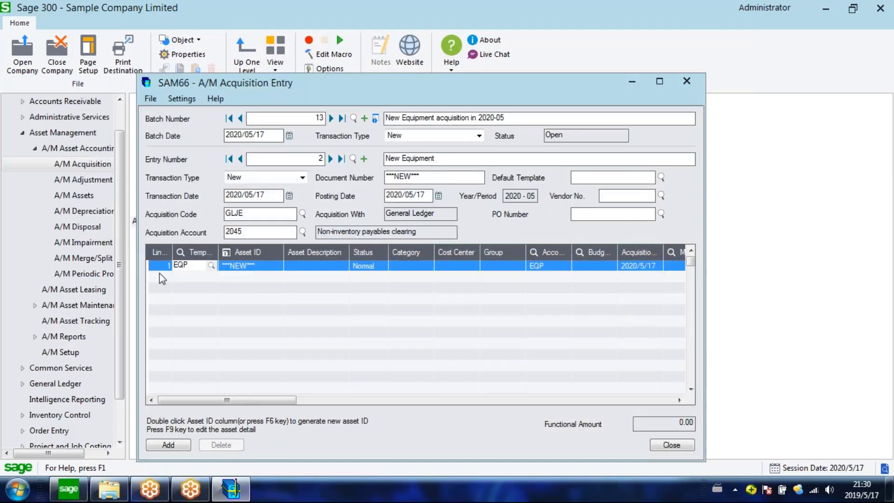
left_click(159, 268)
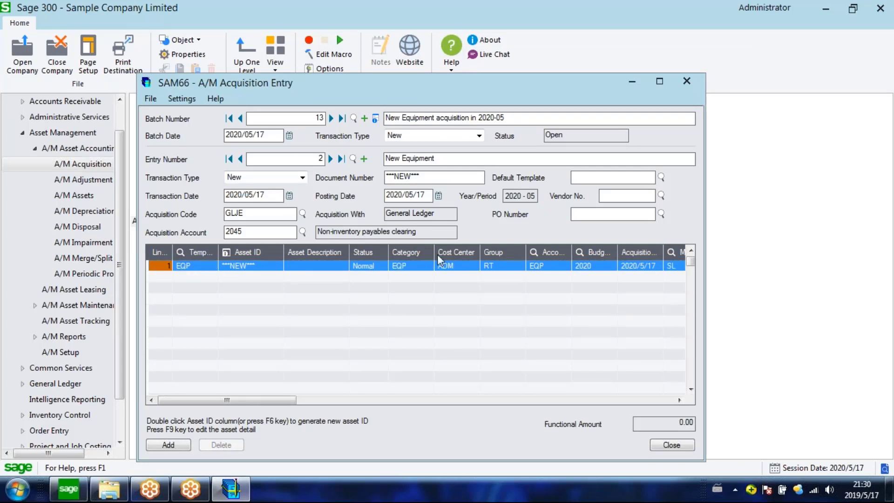
Enter "New Equipment 2020-05" as the asset description on line 1 of entry 2.
left_click(296, 267)
type("Ne")
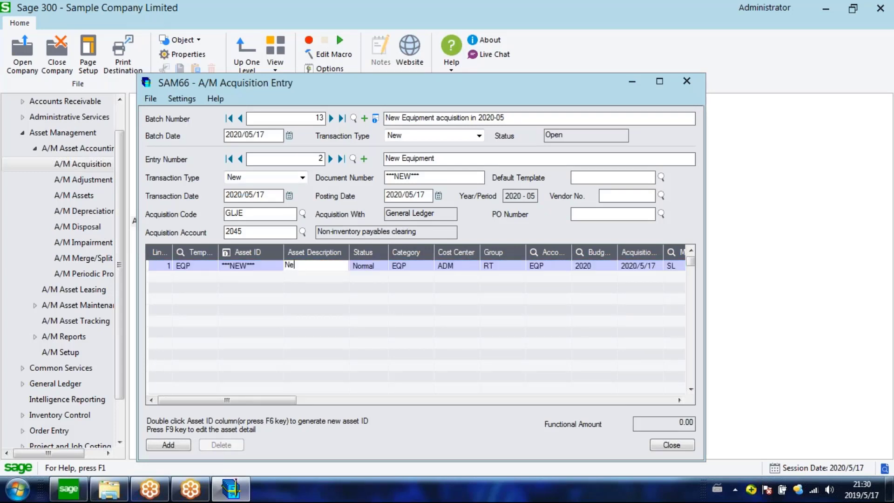
type("w Equipme")
type("nt acquisition in 2020-0")
type("5")
key("Tab")
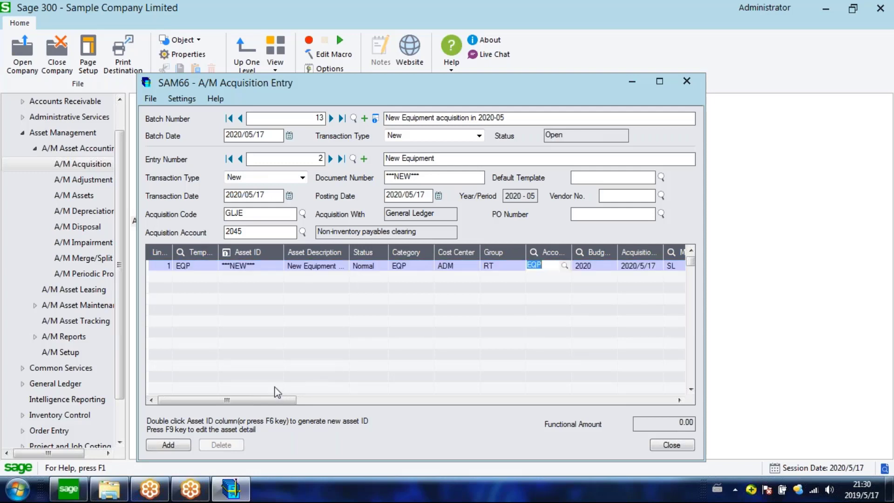
Open the acquisition detail of line 1 and set the acquisition date to 2020/05/01.
left_click(168, 267)
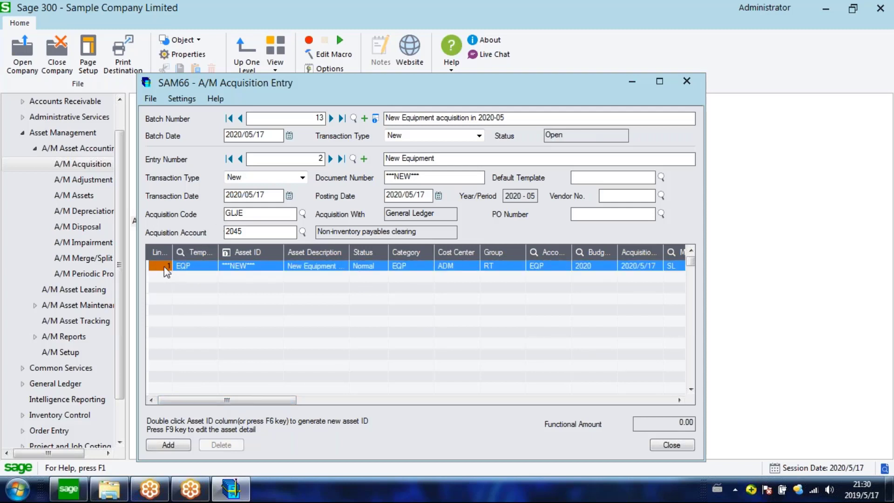
key("F9")
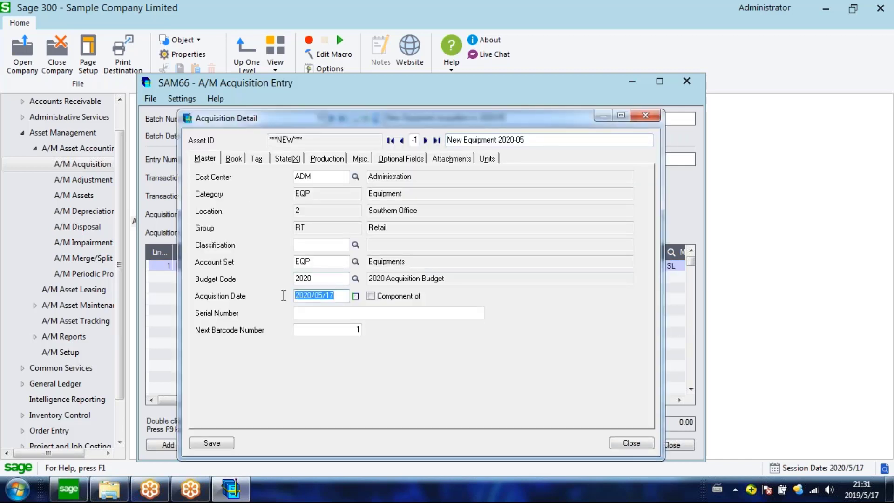
left_click_drag(342, 294, 327, 295)
key("BackSpace")
type("01")
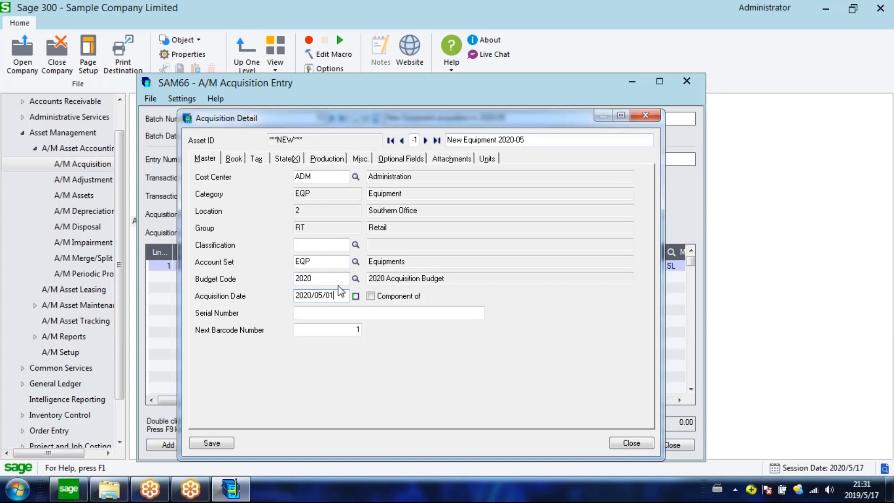
left_click(320, 313)
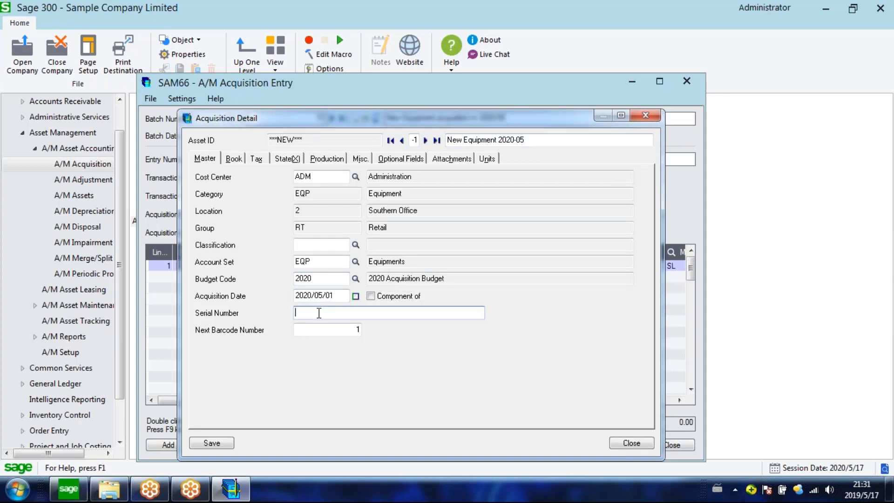
Enter 00001567 as the serial number of the new equipment asset.
type("00001567")
key("Tab")
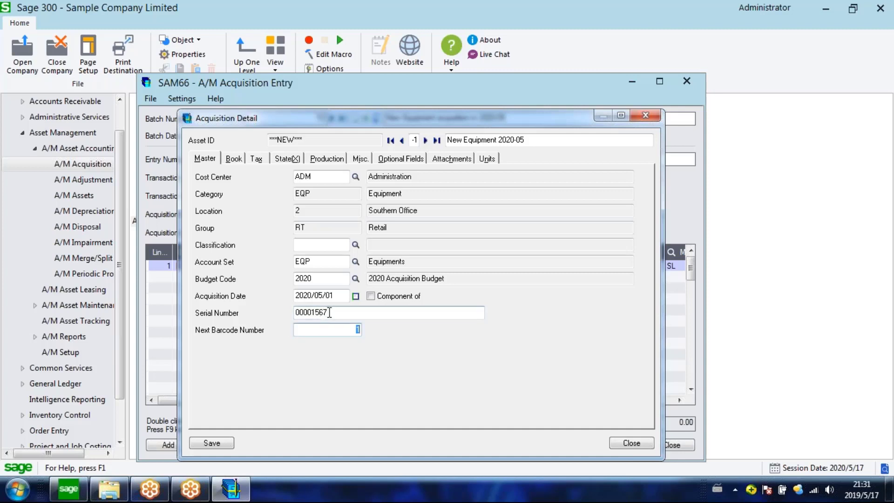
left_click_drag(329, 312, 272, 314)
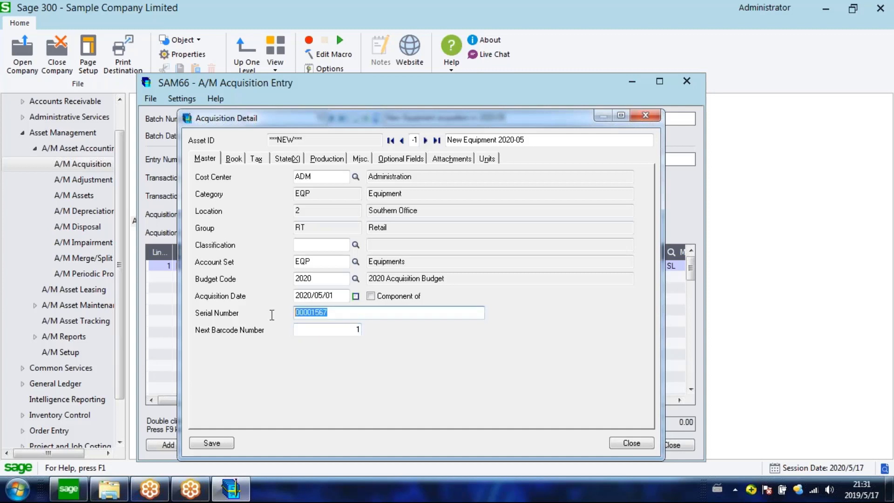
Set the original purchase cost in the asset's book valuation to 5,000.
left_click(242, 162)
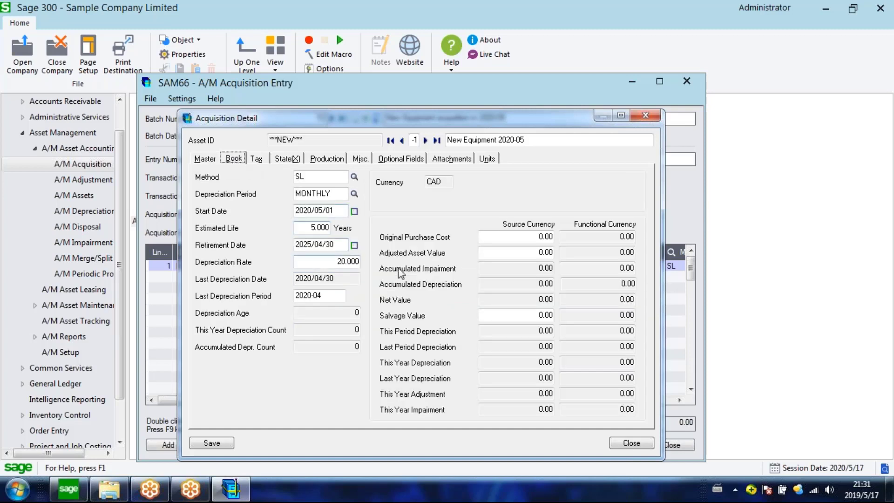
left_click(521, 237)
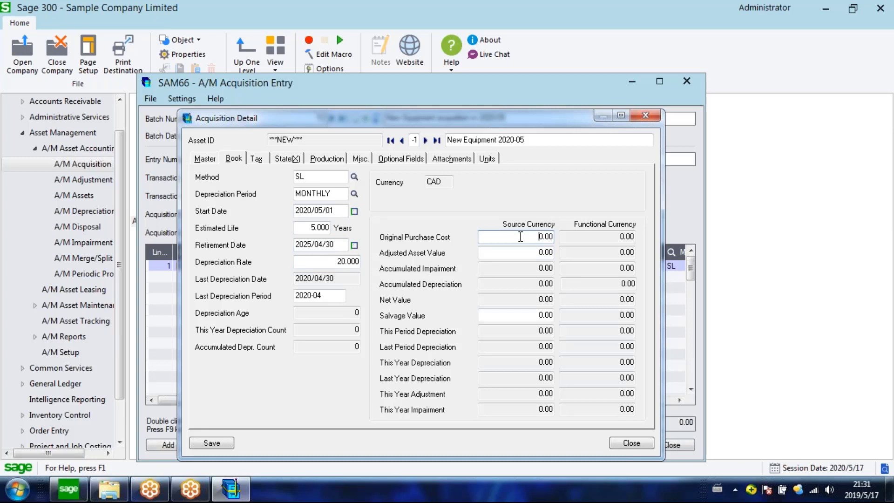
type("5,000")
key("Tab")
key("shift+Tab")
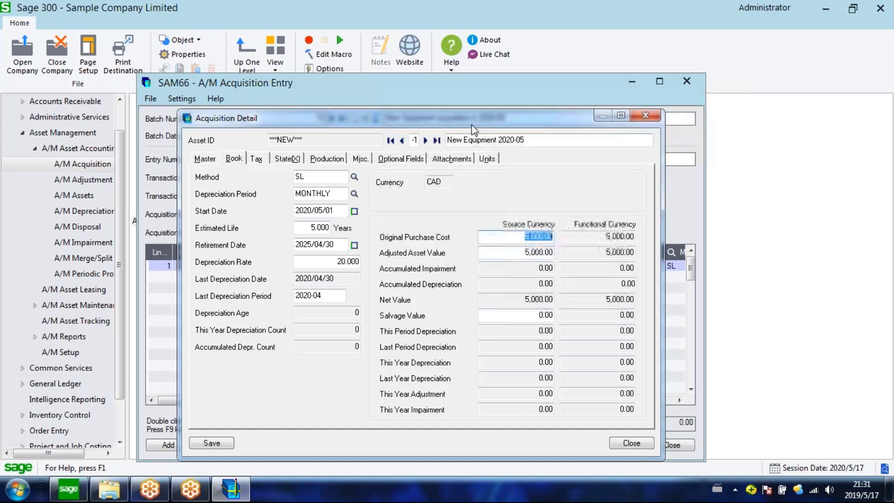
left_click_drag(471, 126, 475, 115)
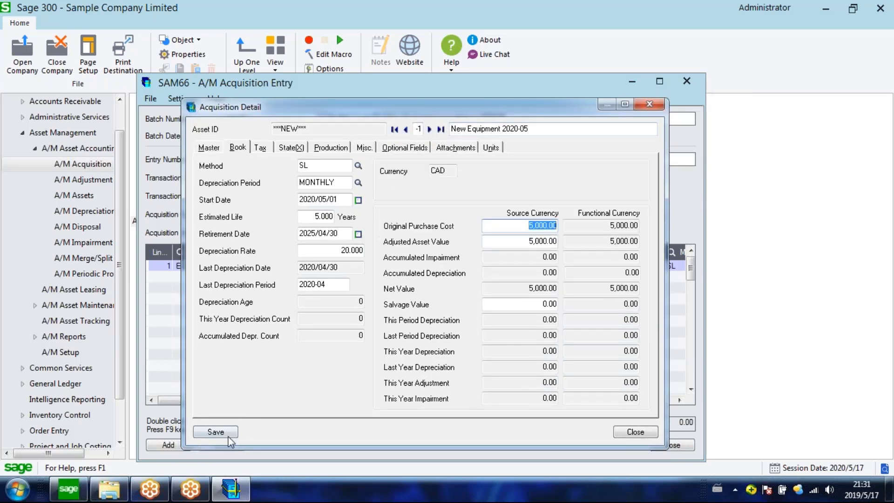
Check the asset's tax and state valuations, save the acquisition detail, and add entry 2 to batch 13.
left_click(260, 147)
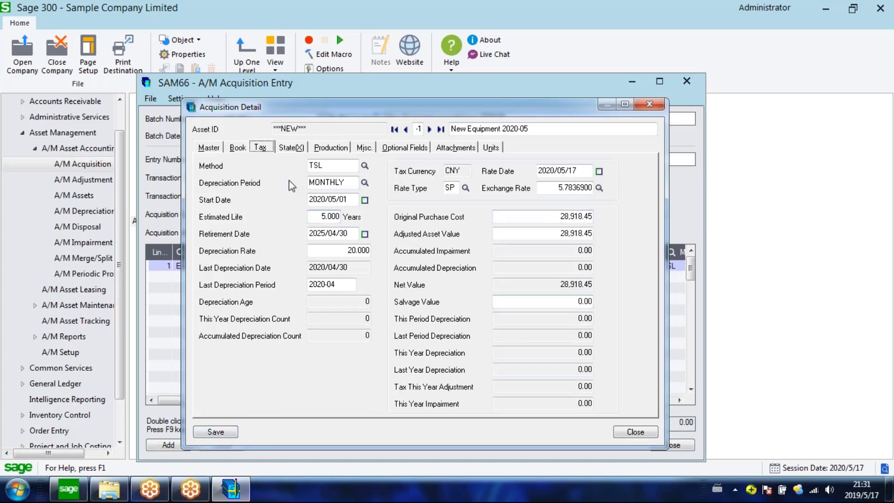
left_click(294, 148)
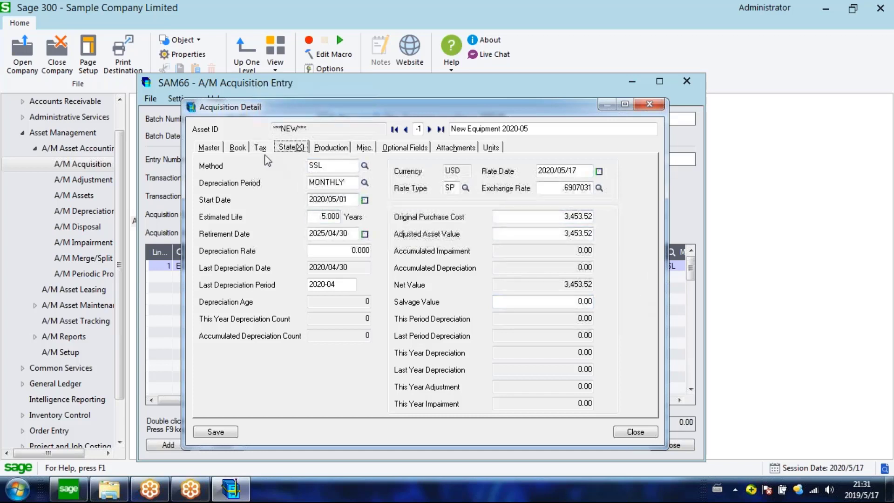
left_click(237, 148)
left_click(214, 431)
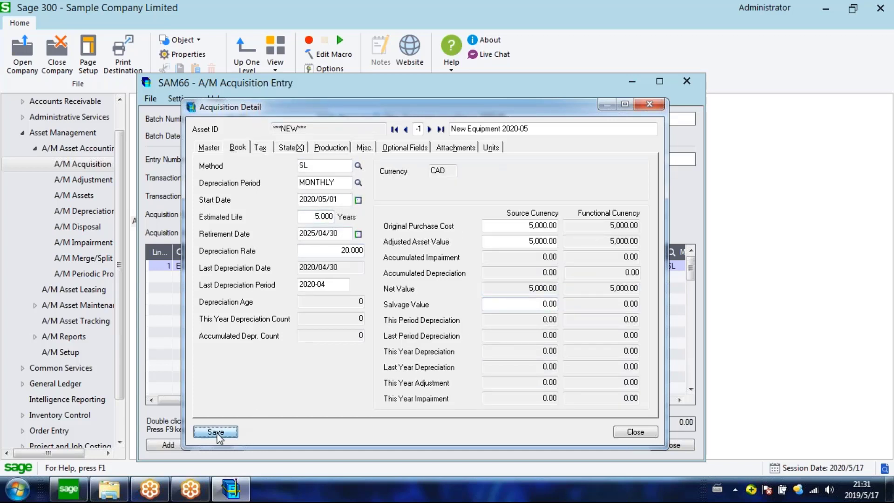
left_click(636, 433)
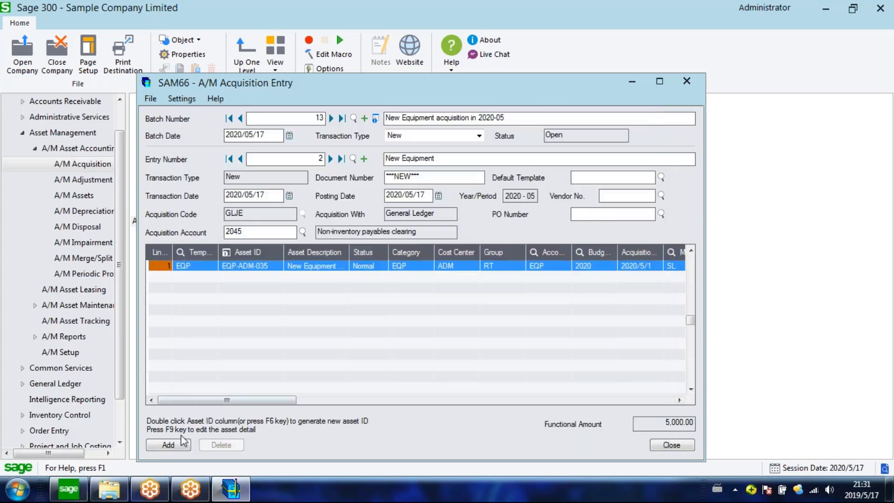
left_click(168, 444)
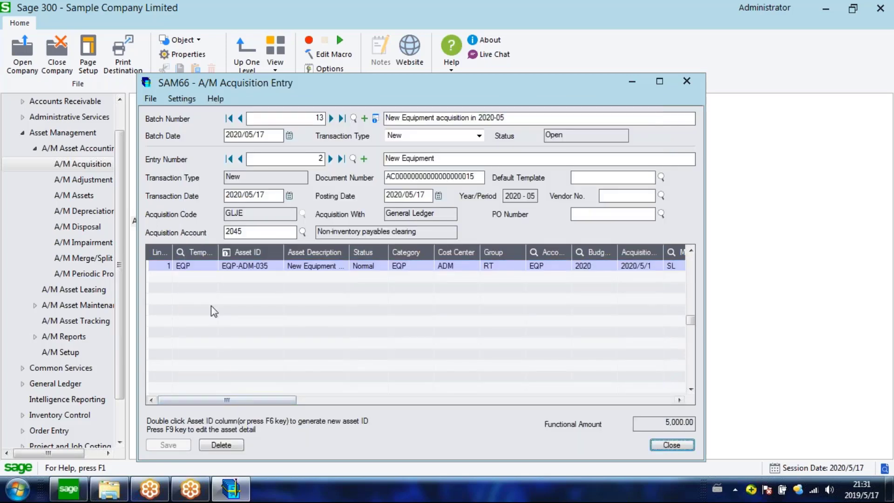
Widen the Asset Description column in the detail grid of entry 2.
left_click(164, 264)
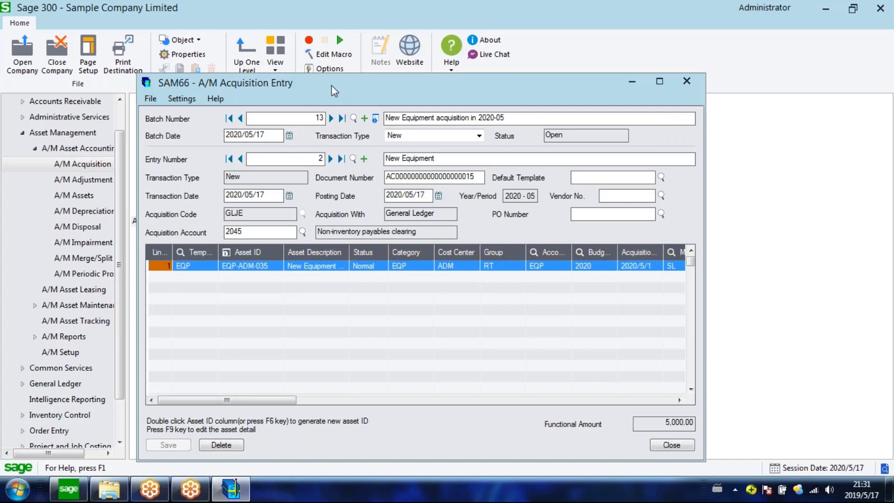
left_click_drag(334, 92, 315, 82)
left_click_drag(330, 243, 345, 243)
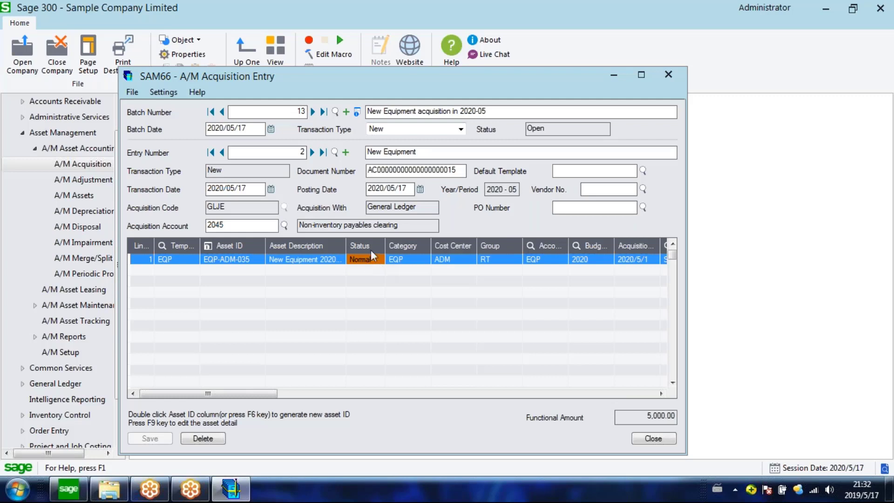
Switch the status of line 1 to WIP and back to Normal.
left_click(367, 264)
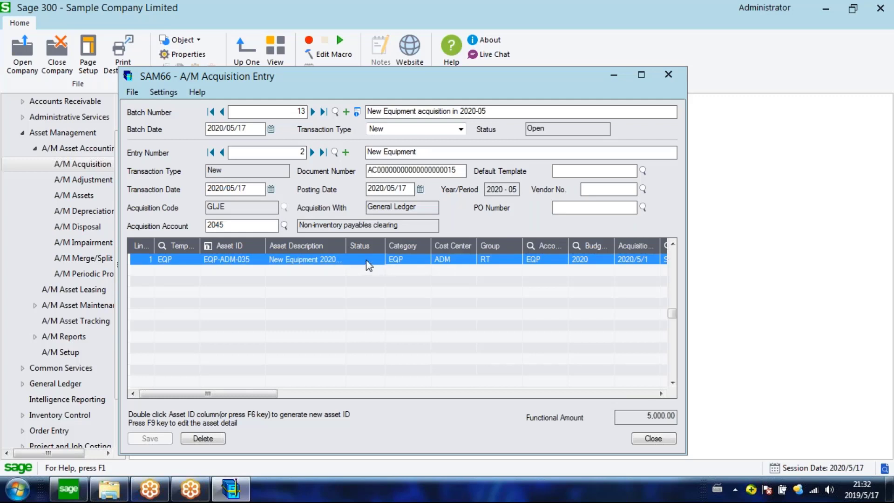
left_click(368, 265)
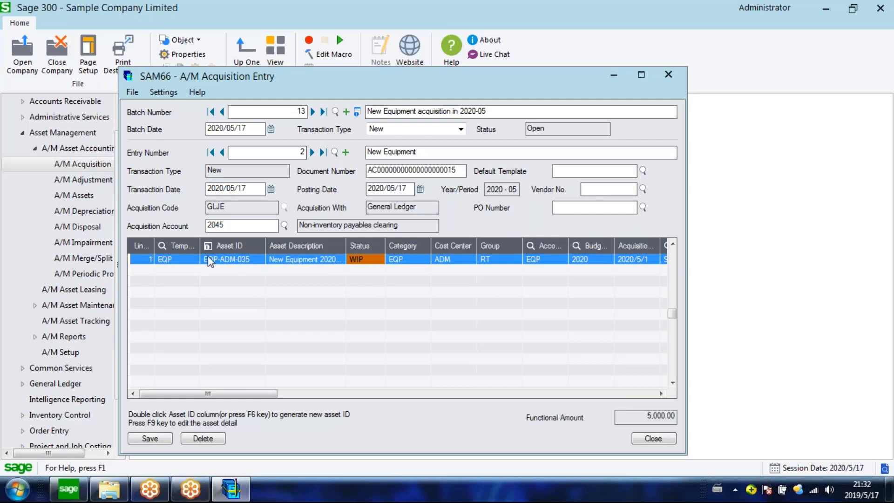
left_click(366, 264)
left_click_drag(393, 84, 391, 78)
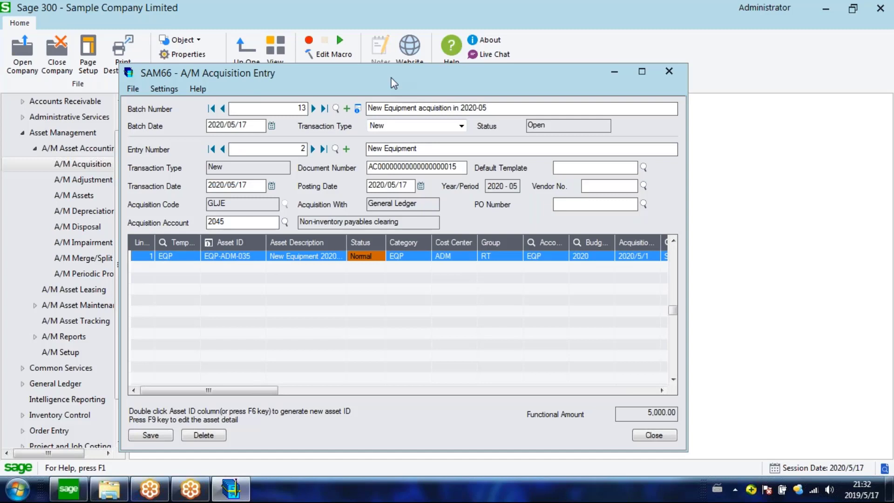
left_click_drag(394, 84, 391, 77)
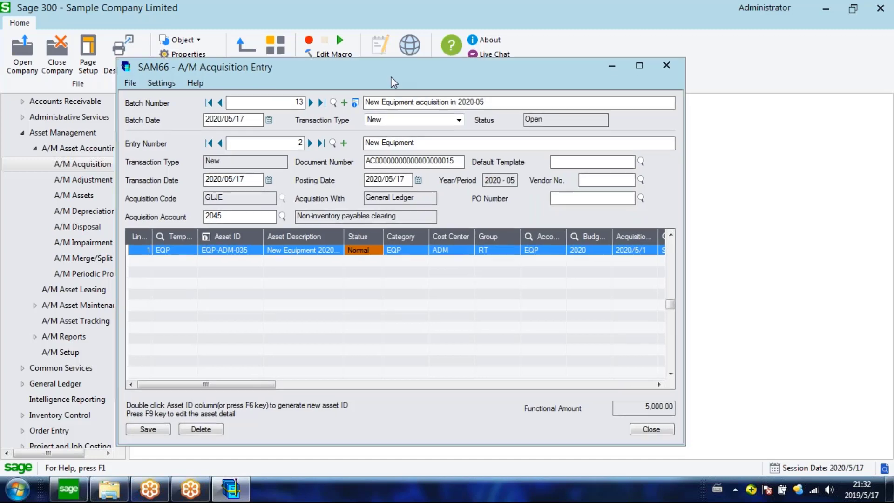
Save and close entry 2, and post batch 13 from the acquisition batch list.
left_click(140, 431)
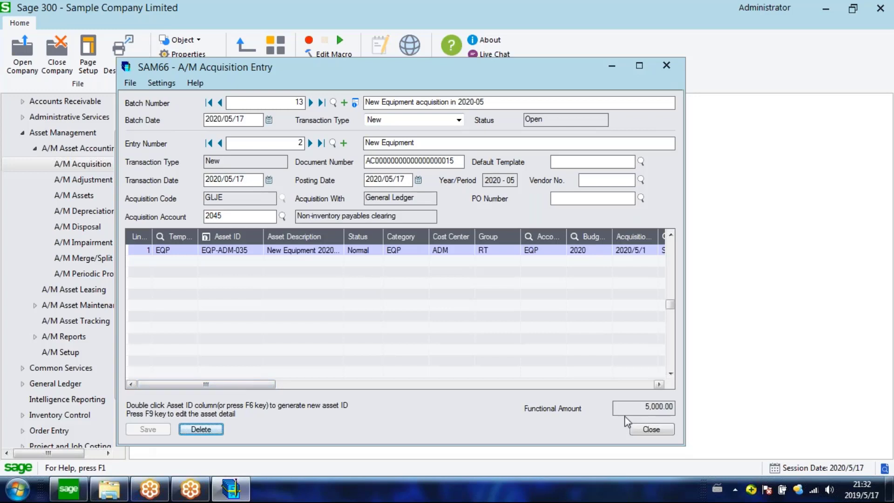
left_click(661, 434)
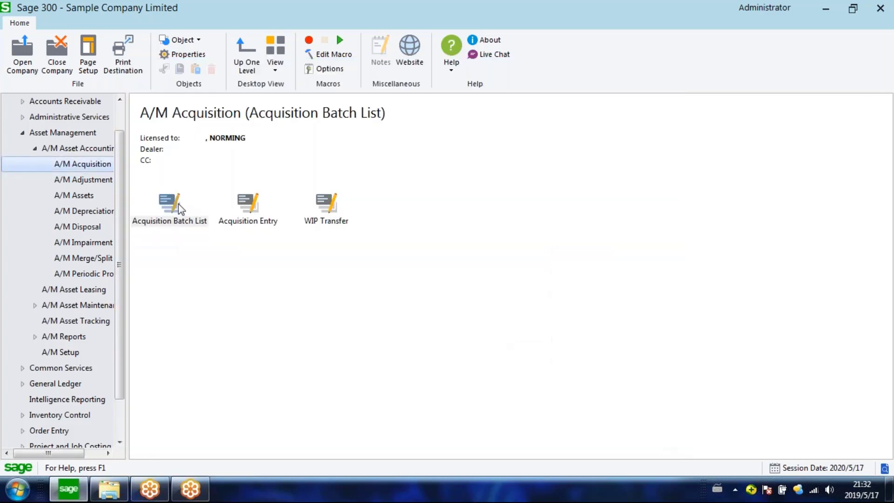
left_click(174, 206)
double_click(175, 206)
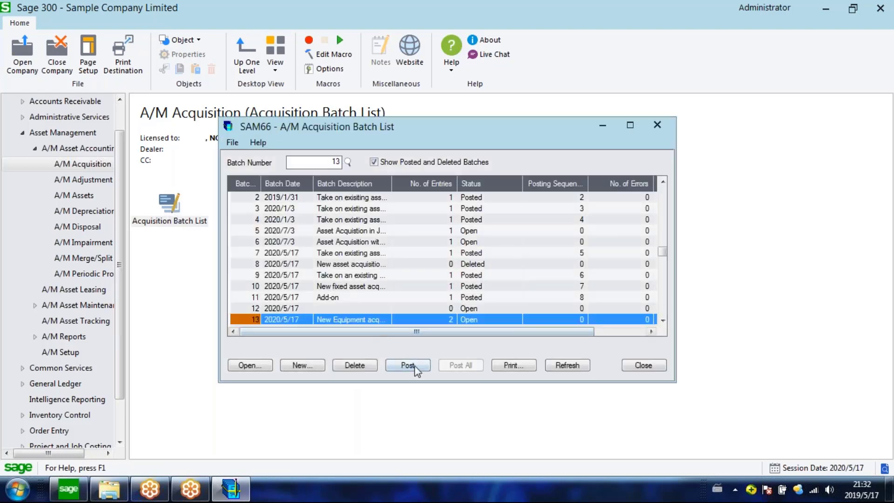
left_click(414, 365)
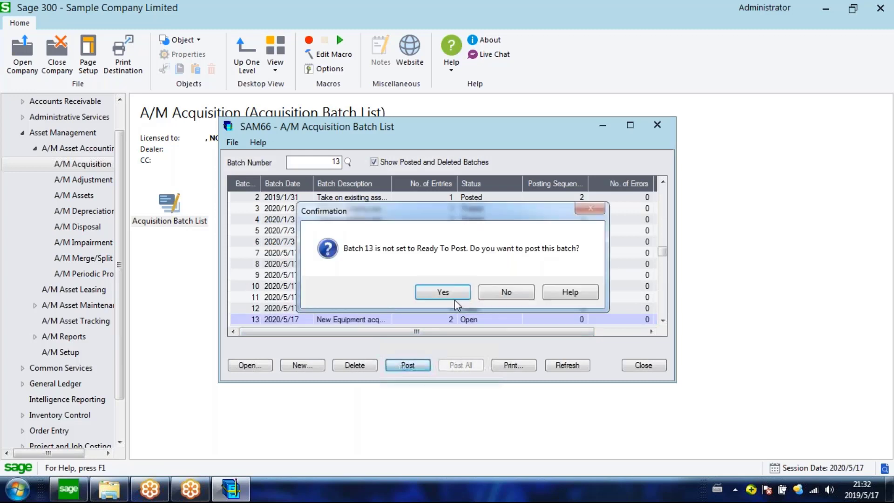
left_click(440, 290)
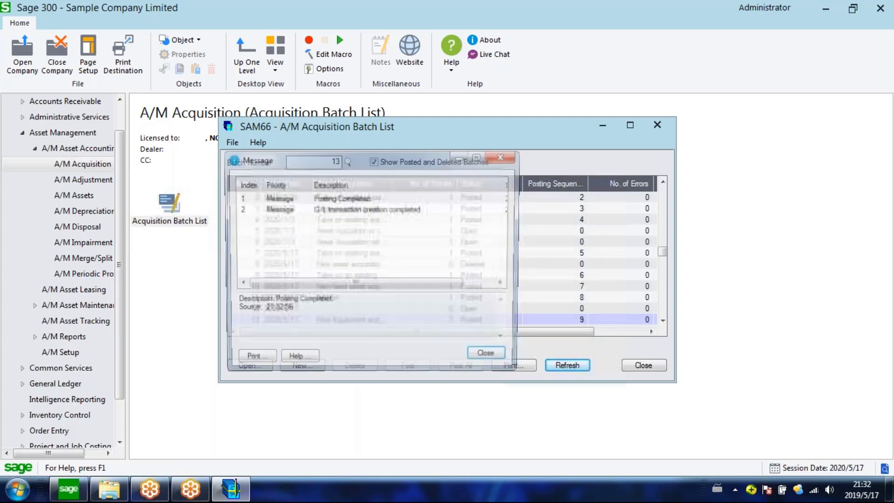
left_click(495, 359)
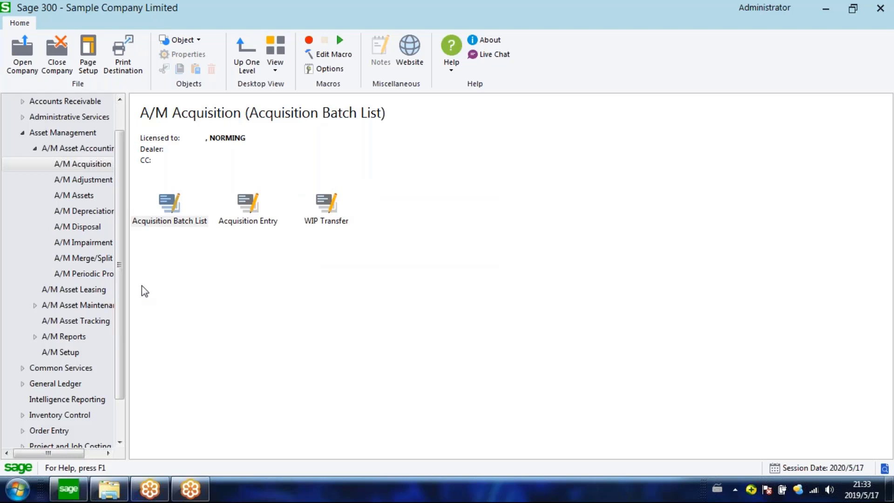
Open batch 000211 from the General Ledger batch list.
scroll(121, 294, "down", 1)
double_click(56, 367)
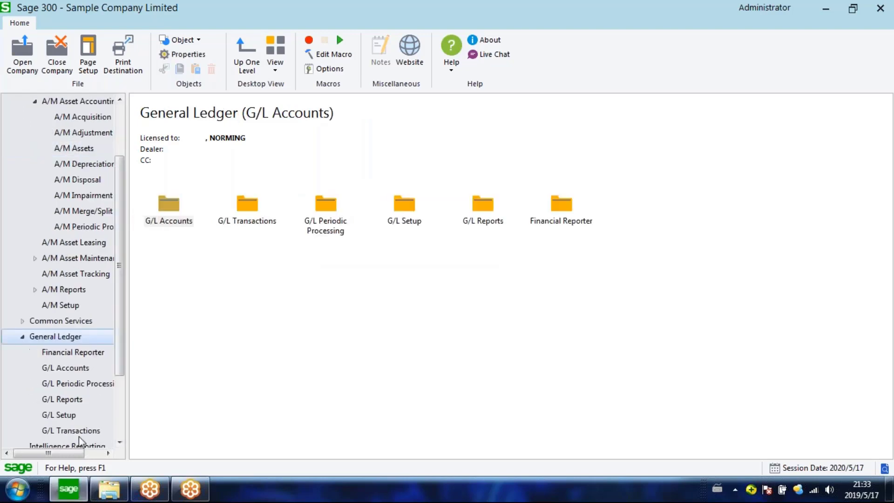
left_click(80, 436)
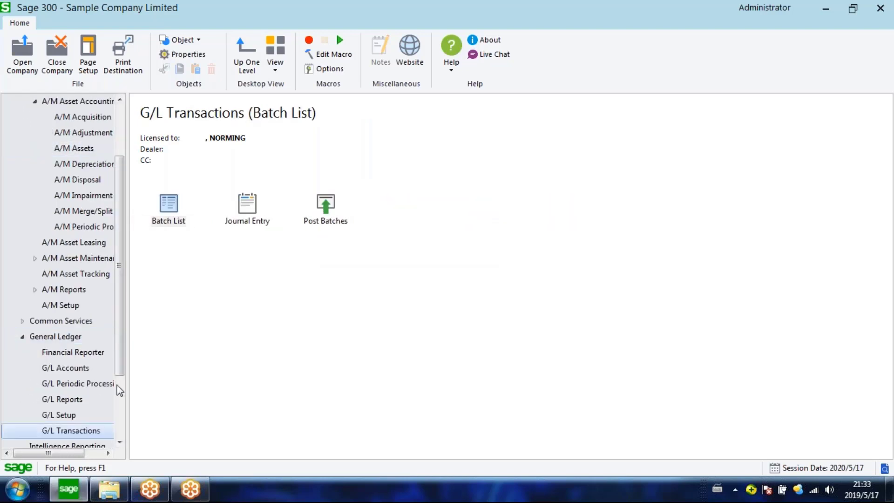
left_click(170, 208)
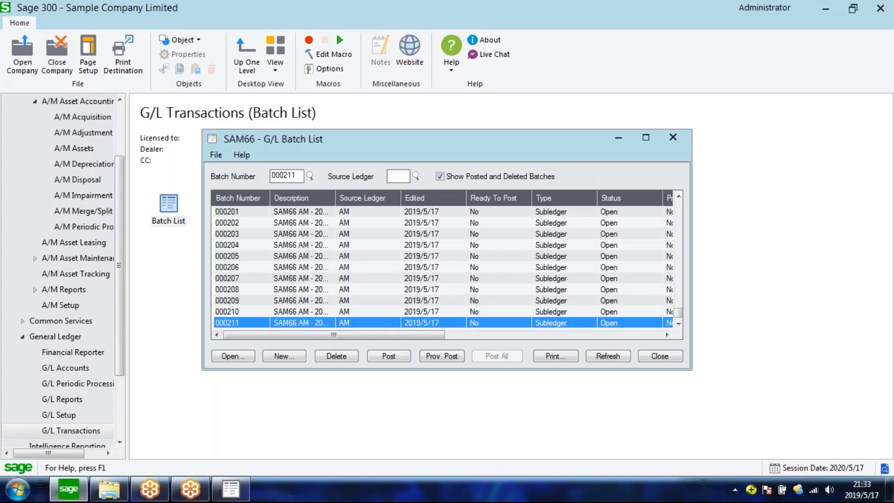
double_click(385, 322)
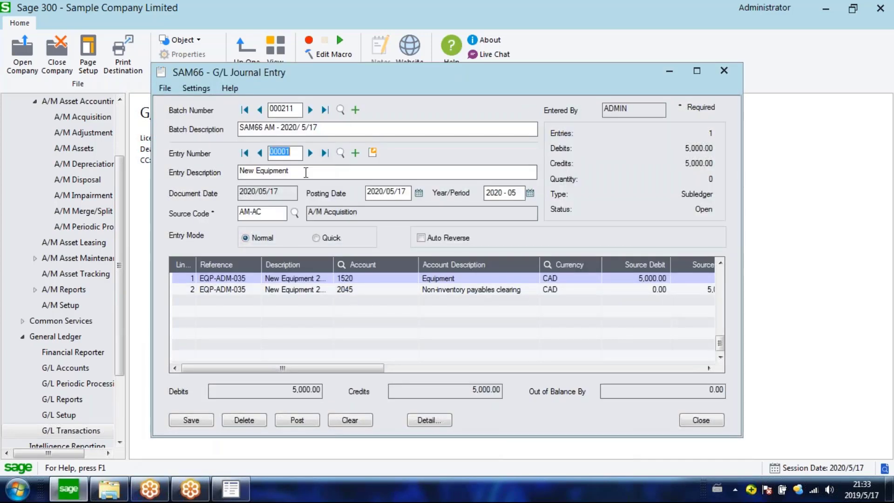
Examine the journal entry's description and the debit and credit amounts on its two account lines.
left_click(287, 170)
triple_click(288, 171)
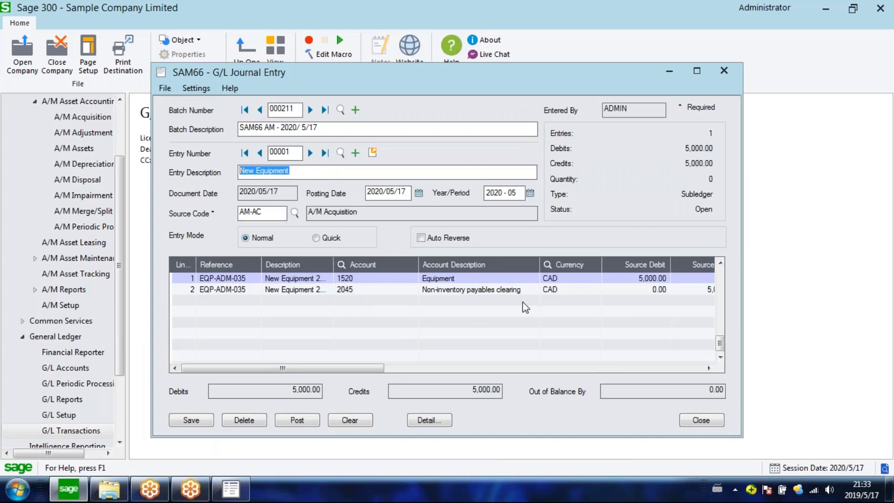
left_click_drag(361, 368, 381, 374)
left_click(407, 289)
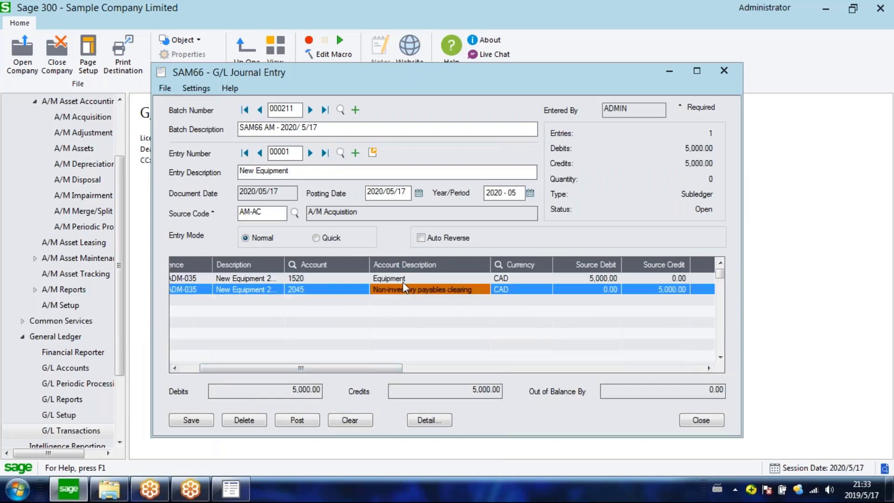
left_click(404, 278)
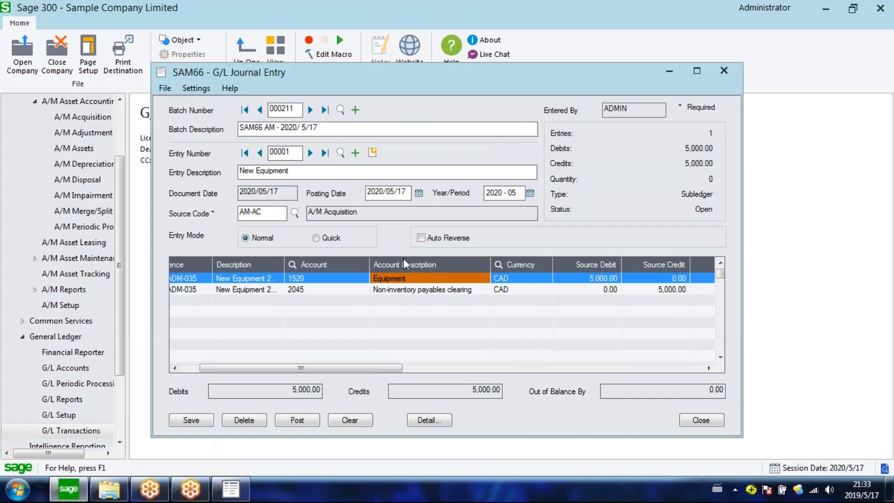
Drill down from the journal entry to its source acquisition entry, and close both windows.
left_click(372, 152)
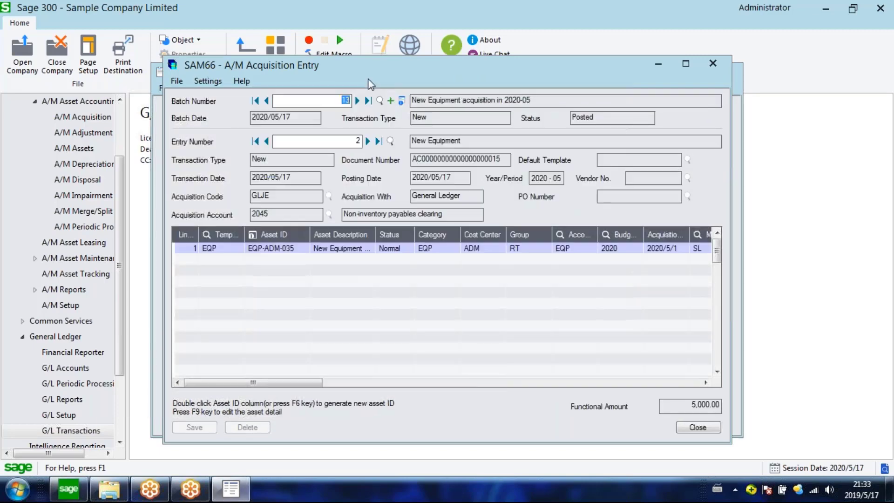
left_click_drag(465, 66, 413, 93)
left_click(655, 96)
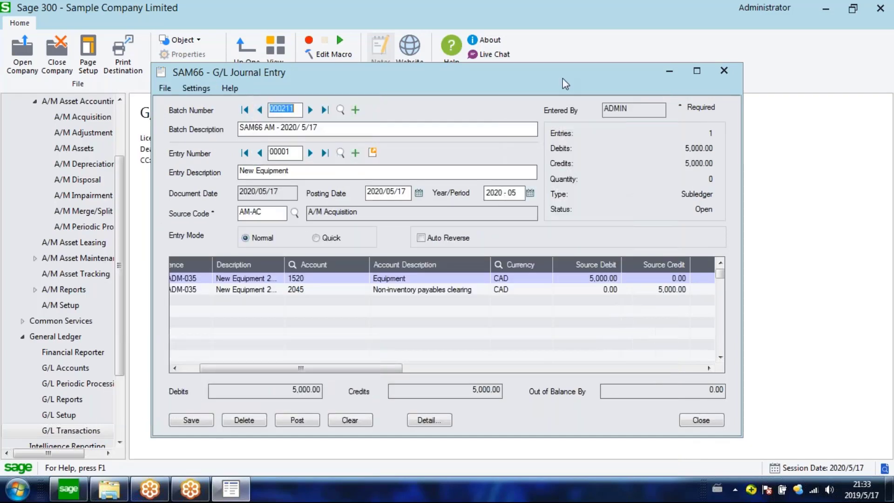
left_click_drag(562, 78, 451, 106)
left_click(612, 99)
Reopen General Ledger batch 000211 to view its journal entry, and close it again.
left_click(244, 322)
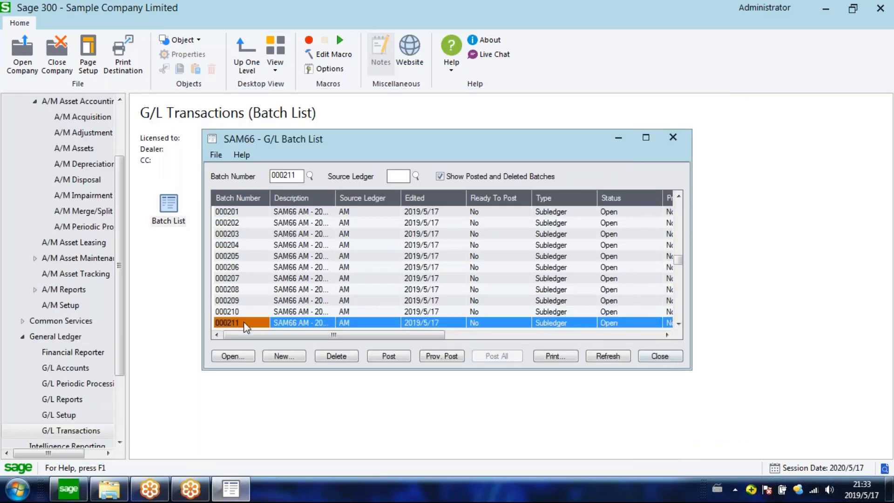
double_click(245, 326)
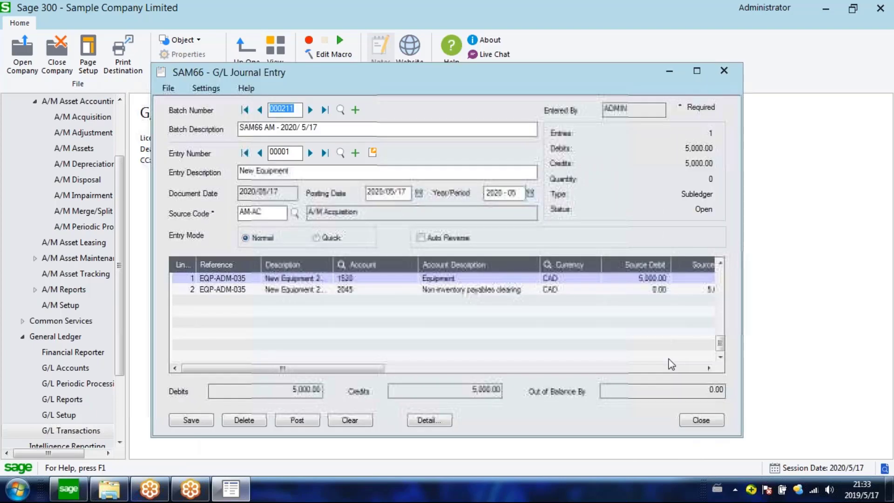
left_click(700, 420)
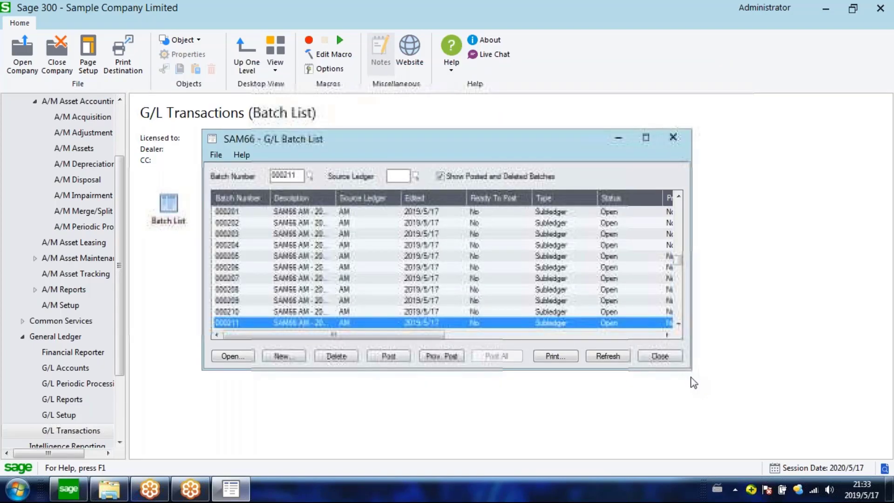
Close the General Ledger batch list and open acquisition batch 13 to view its equipment entry.
left_click(667, 359)
left_click(82, 116)
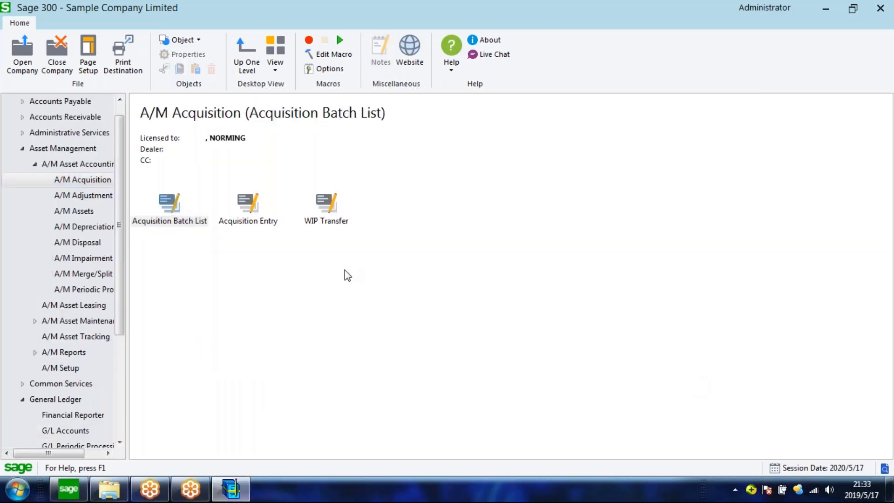
double_click(154, 221)
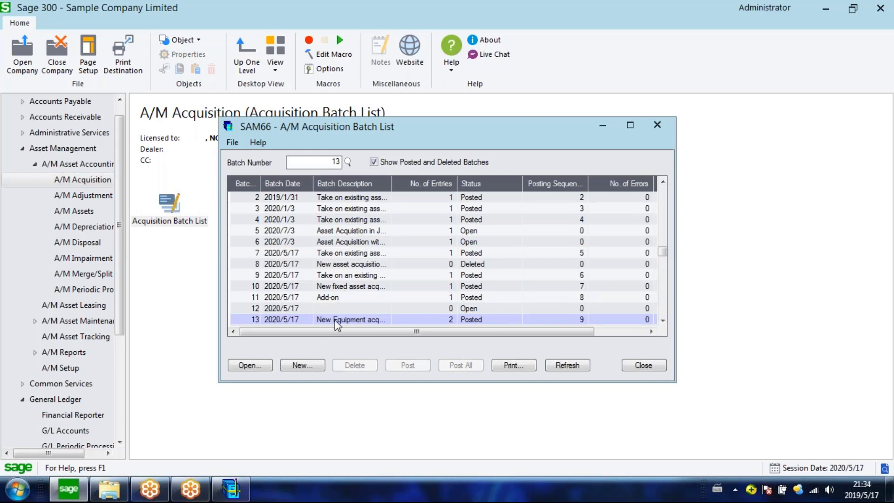
double_click(380, 319)
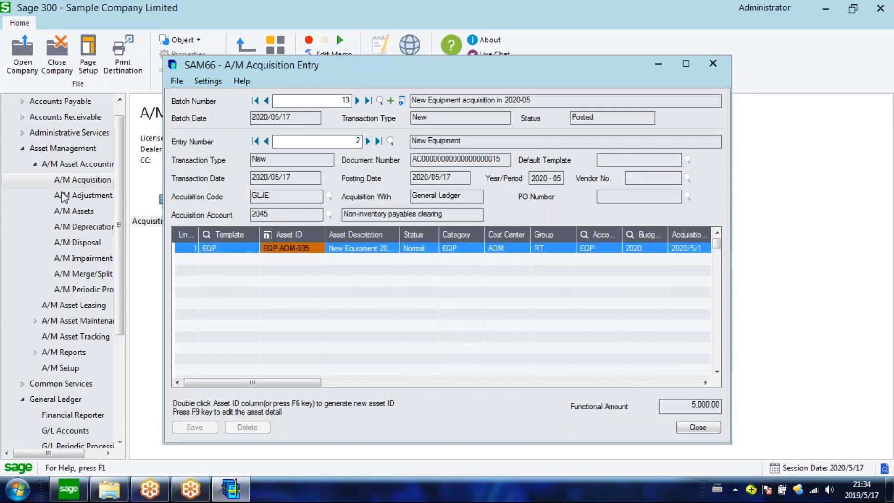
Load asset EQP-ADM-035 in the Asset Register and view its book depreciation details.
left_click(78, 211)
left_click(170, 215)
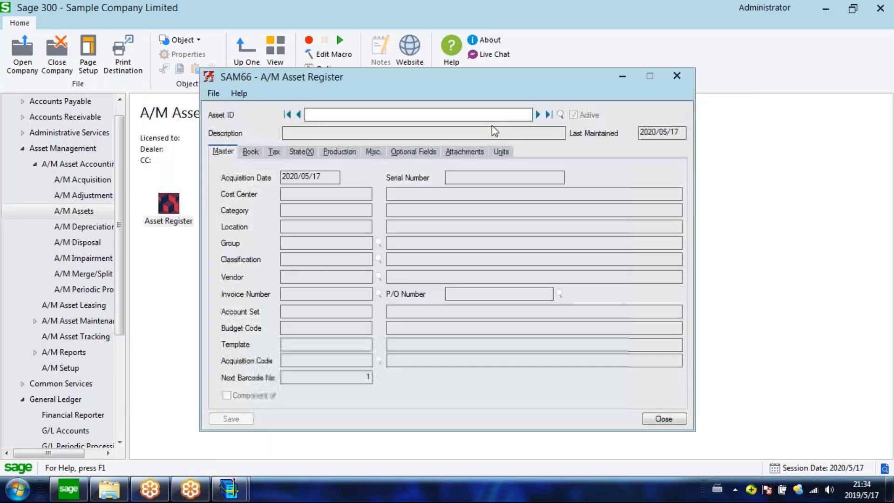
left_click(561, 114)
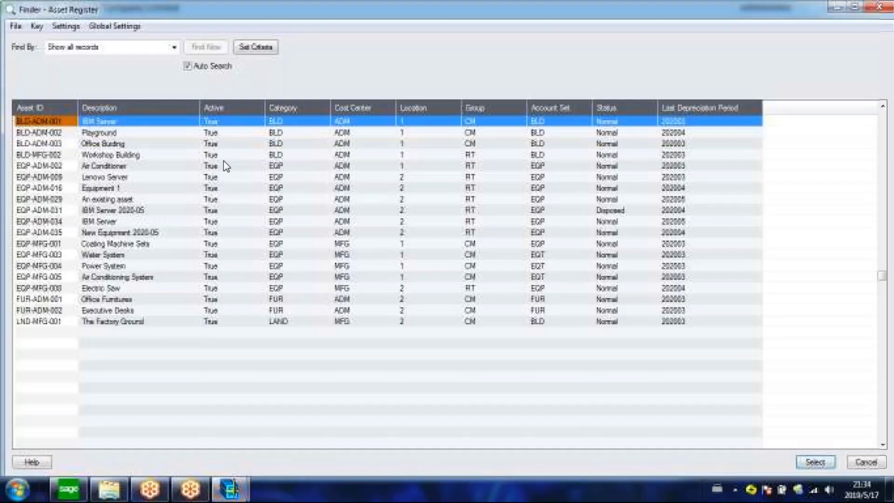
double_click(52, 229)
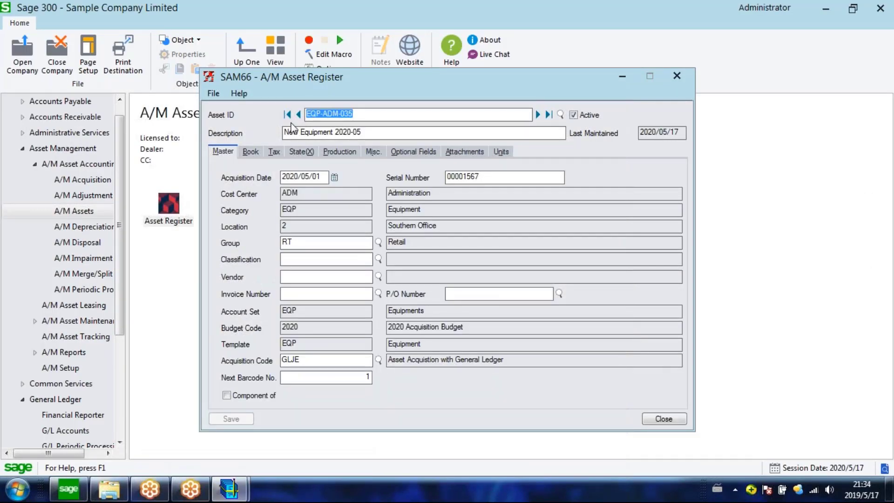
left_click(250, 152)
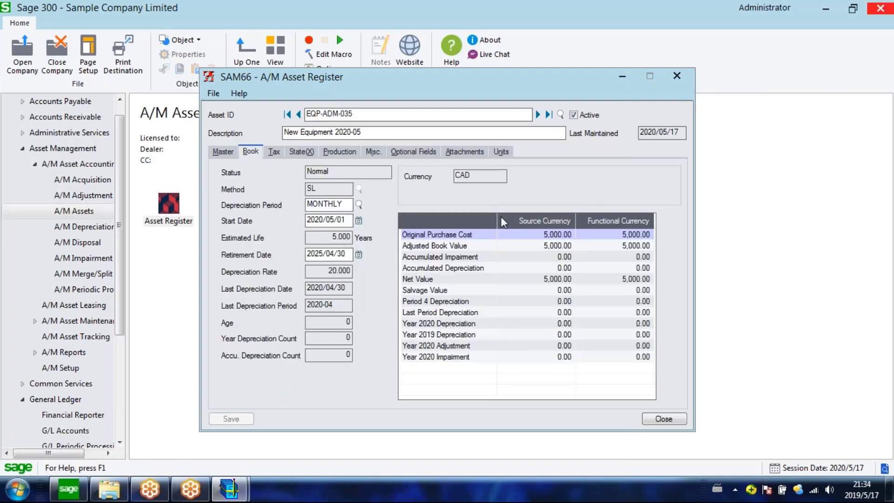
Copy the asset ID EQP-ADM-035 from the Asset Register record.
left_click_drag(379, 114, 278, 111)
left_click_drag(421, 115, 305, 114)
key("ctrl+c")
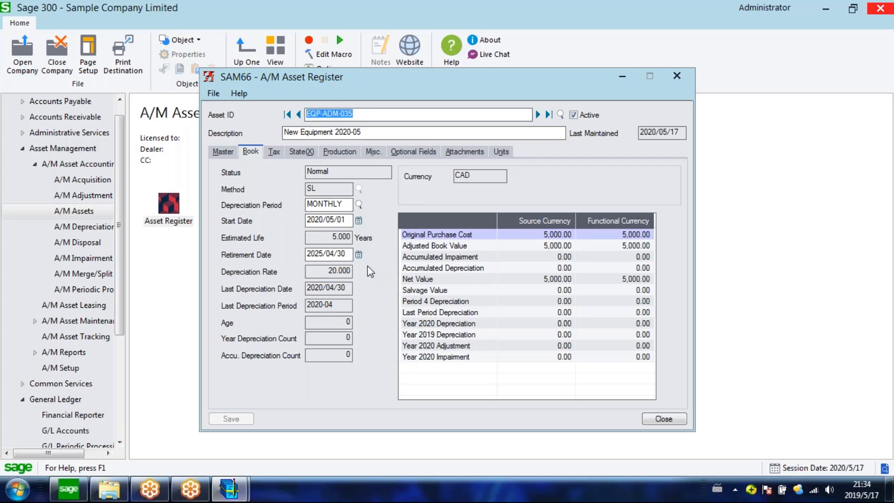
Start a depreciation entry to period 2020-05 with the description "Depr. for 2020-05 for asset EQP-ADM-035", and copy the asset ID from it.
left_click(167, 280)
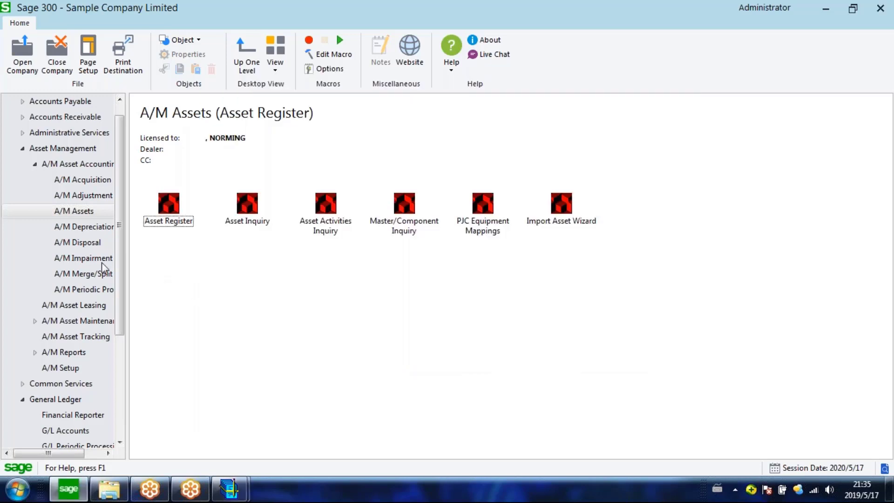
left_click(73, 227)
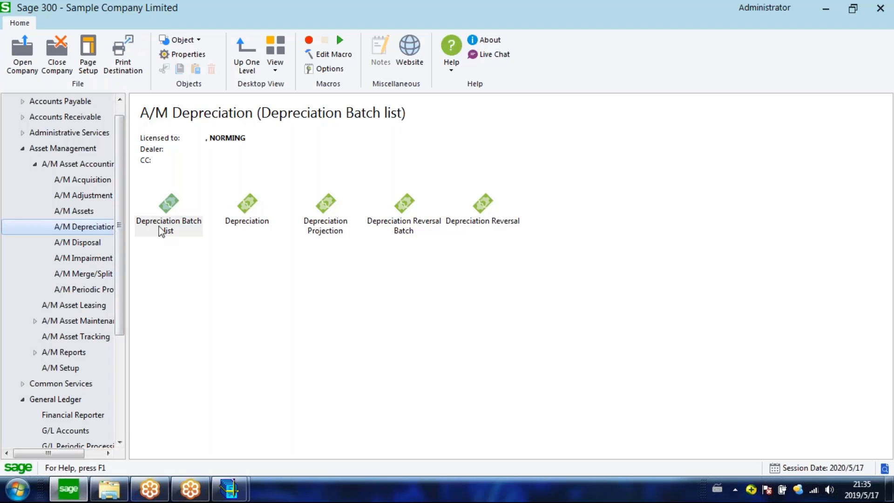
double_click(247, 218)
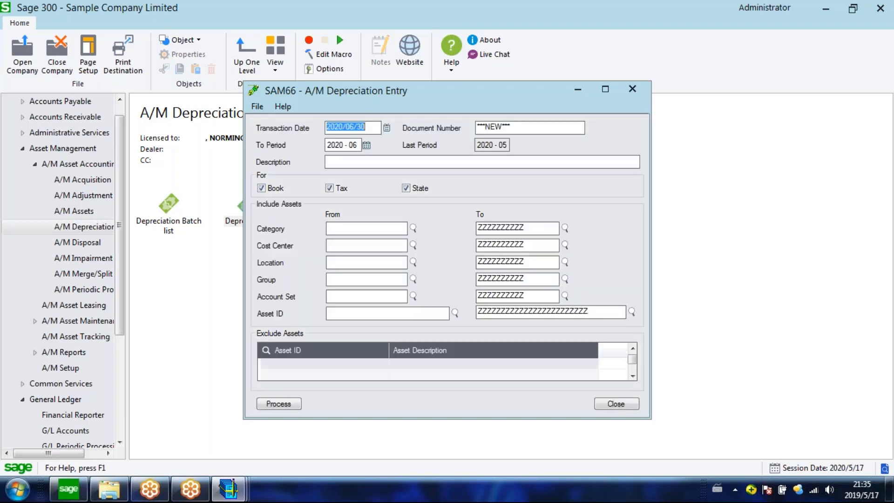
left_click(355, 162)
type("Depr")
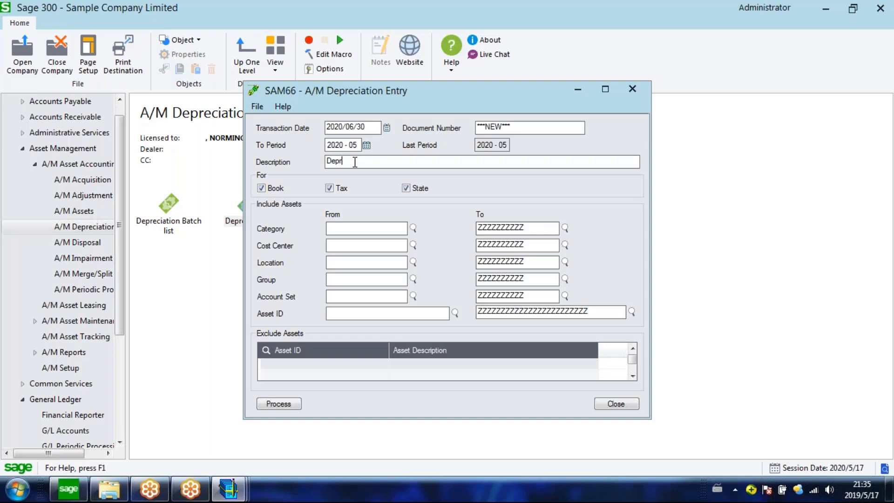
type(". for 2020-05 for asset")
key("ctrl+v")
left_click_drag(458, 161, 411, 163)
key("ctrl+c")
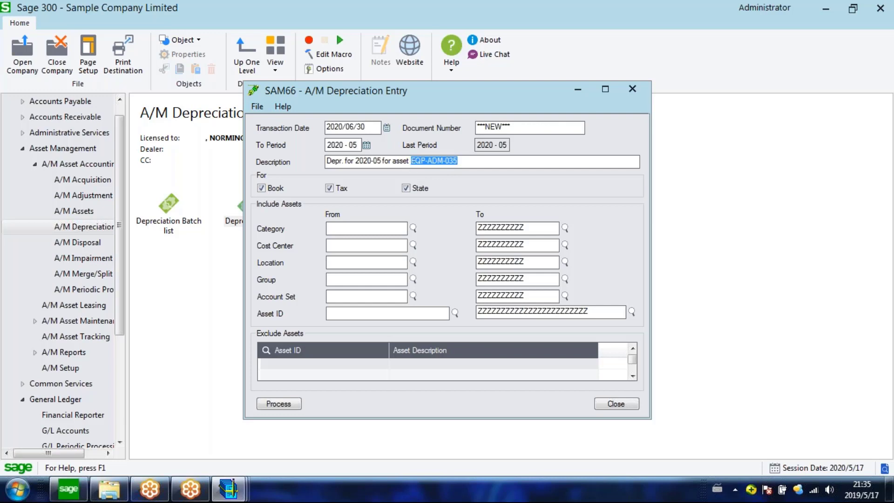
Restrict the included assets to the Asset ID range from EQP-ADM-035 to EQP-ADM-035.
left_click(362, 313)
key("ctrl+v")
key("Tab")
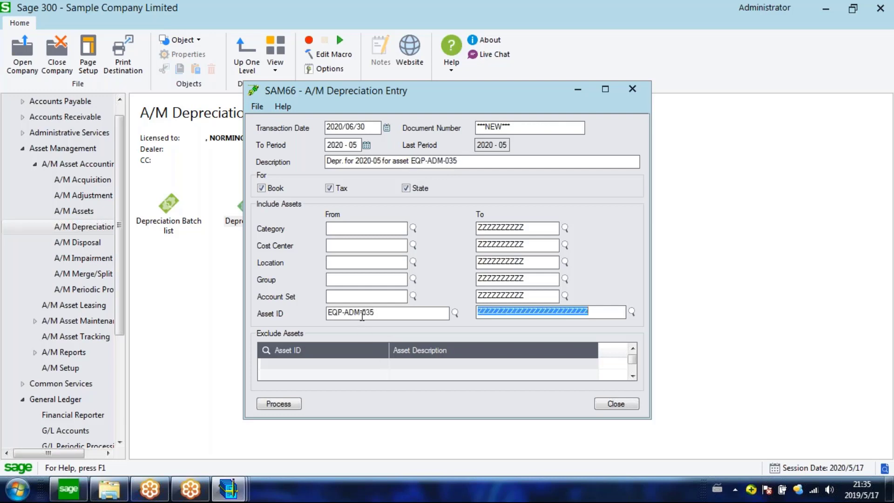
key("ctrl+v")
key("Tab")
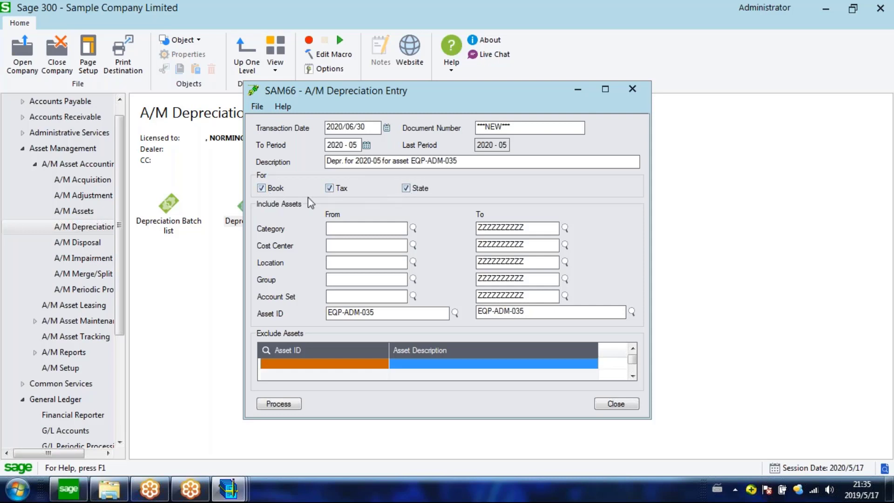
Process the book, tax and state depreciation, review the result messages and close them.
left_click(277, 404)
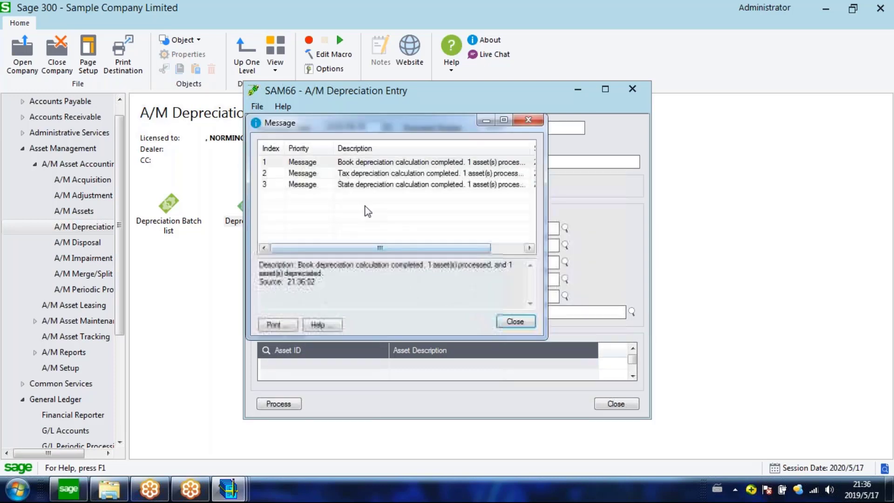
left_click(388, 165)
left_click(390, 185)
left_click(513, 321)
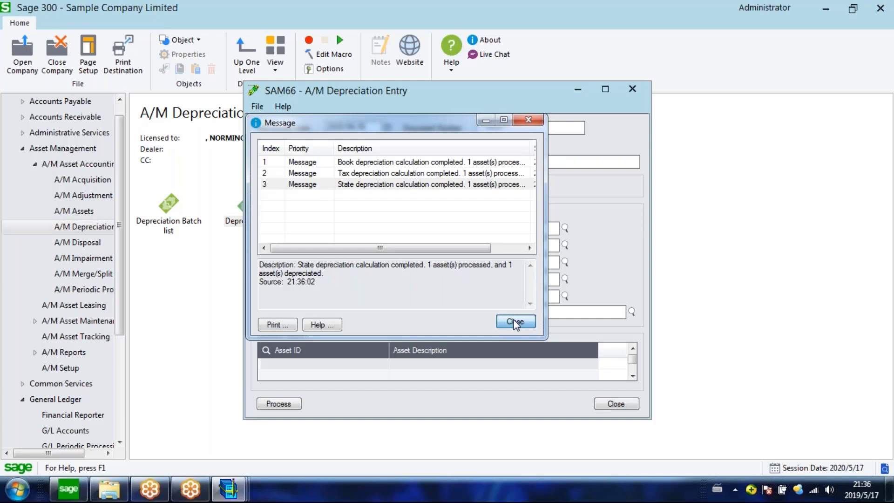
left_click(515, 322)
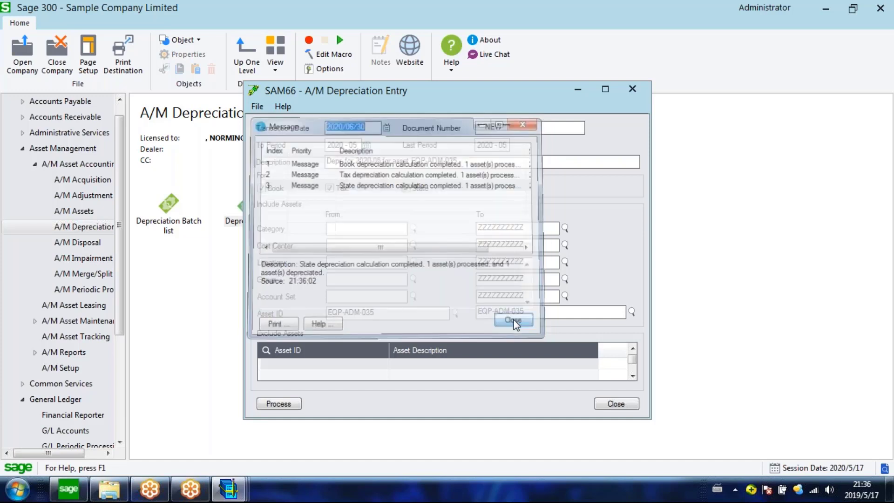
In the depreciation batch list, hide posted and deleted batches and open book batch 16 to view its depreciation amount.
double_click(169, 213)
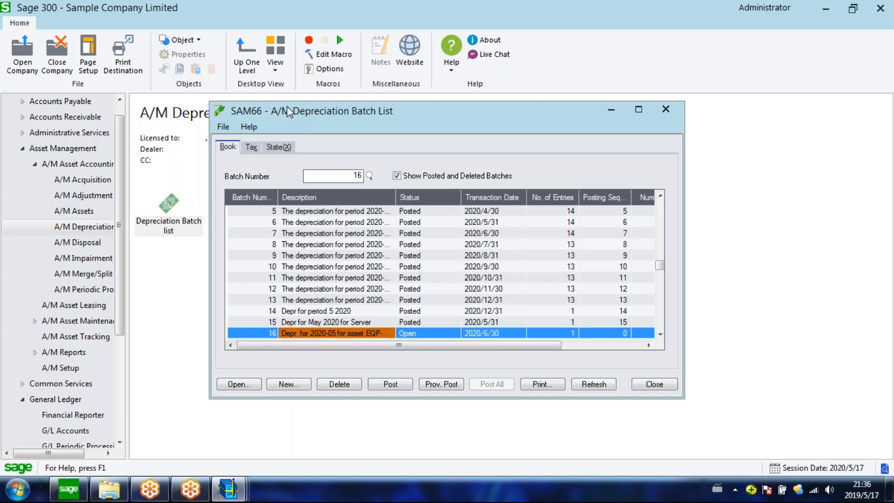
left_click_drag(289, 112, 276, 92)
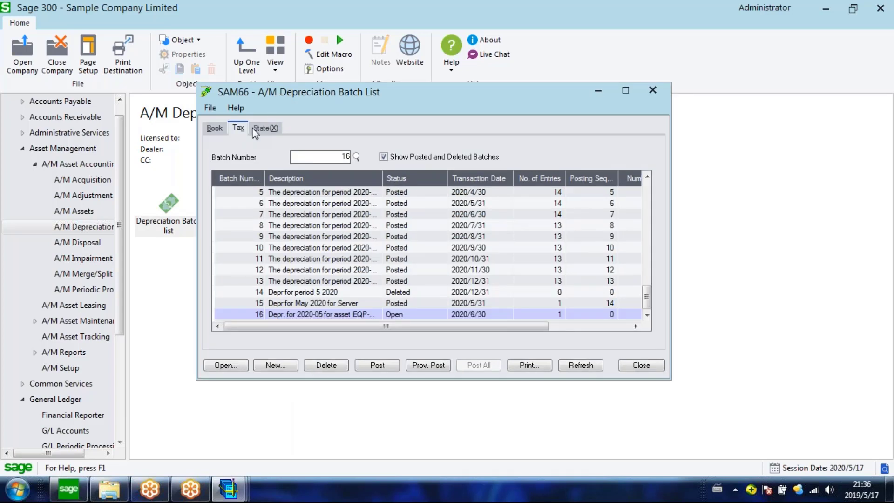
left_click(384, 156)
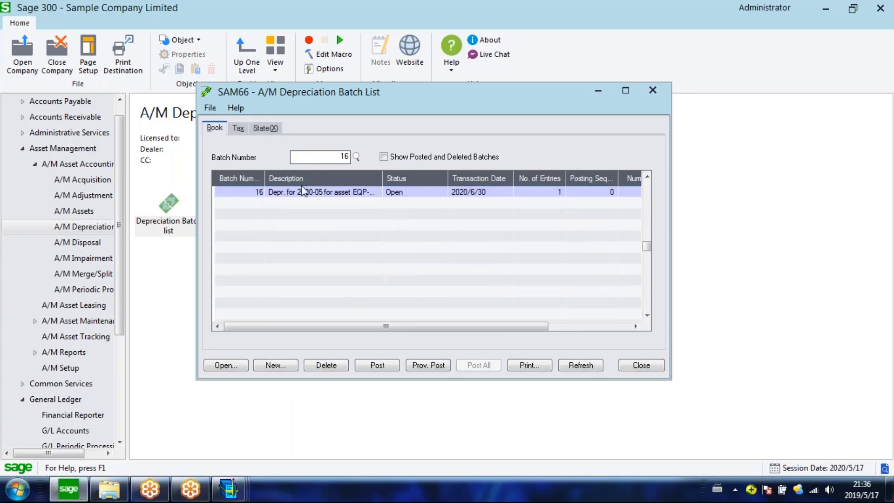
double_click(254, 193)
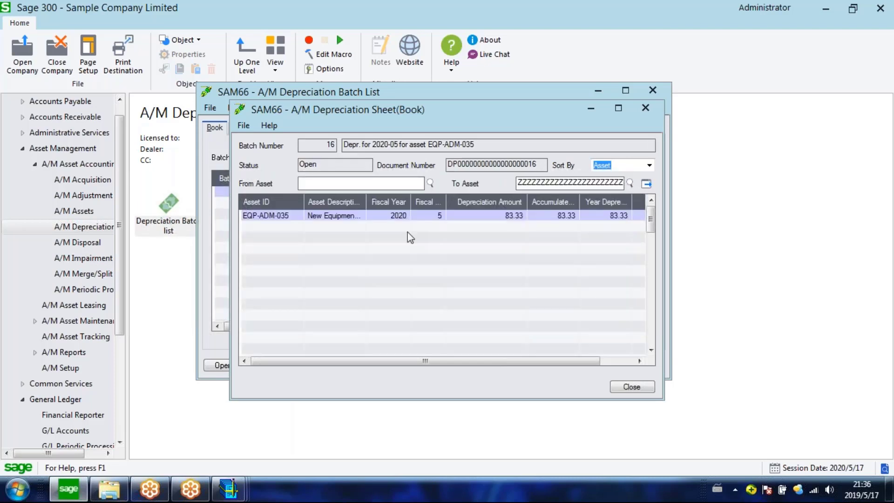
left_click(406, 232)
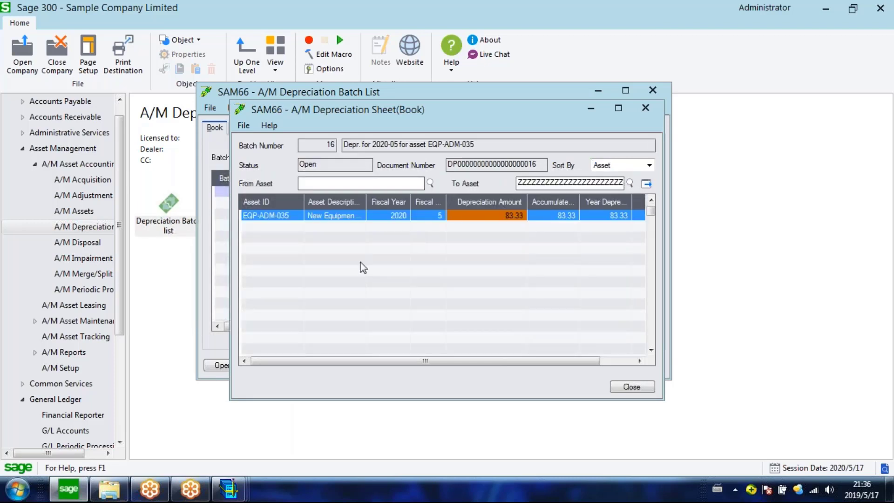
Switch back to the Asset Register and reload the record of asset EQP-ADM-035.
left_click(249, 491)
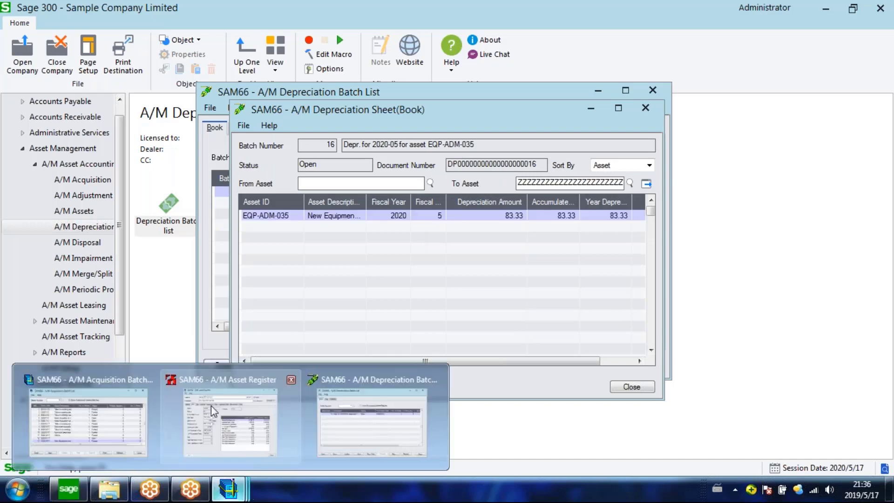
left_click(211, 406)
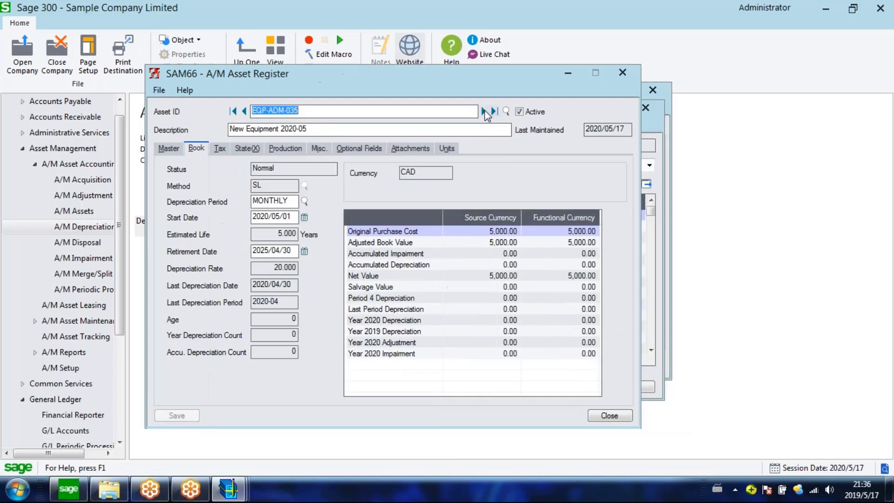
left_click(483, 112)
left_click(244, 112)
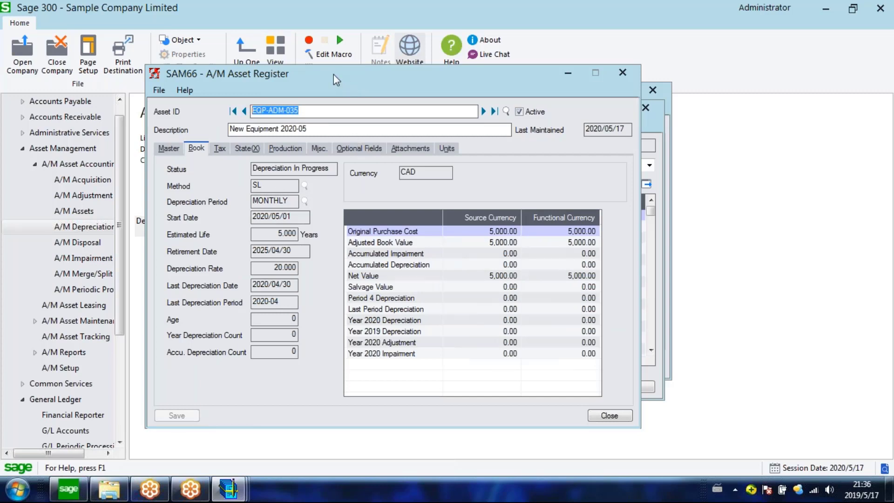
Move the Asset Register aside and examine the asset's book status, net value and adjusted book value.
left_click_drag(333, 74, 316, 68)
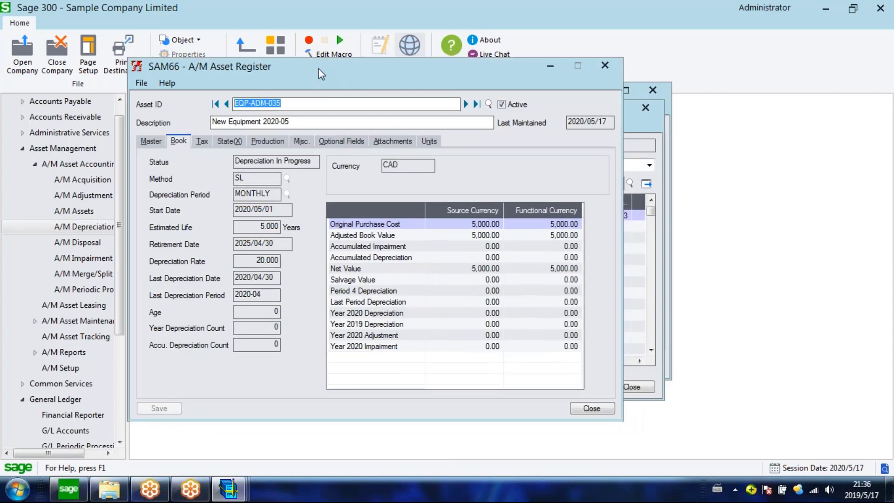
left_click_drag(320, 74, 284, 69)
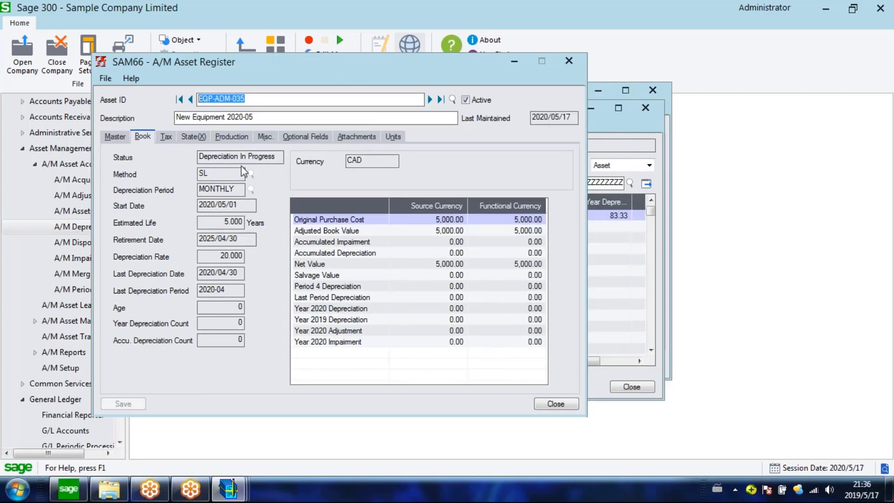
left_click(120, 140)
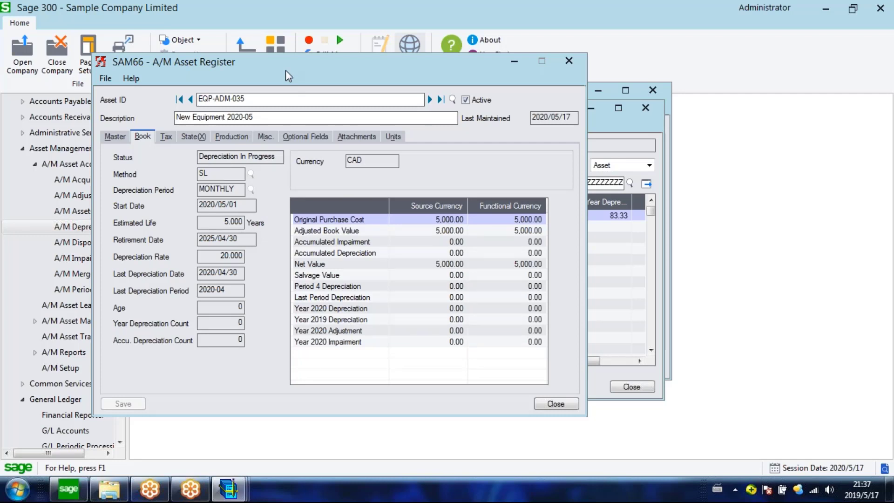
left_click_drag(286, 71, 265, 68)
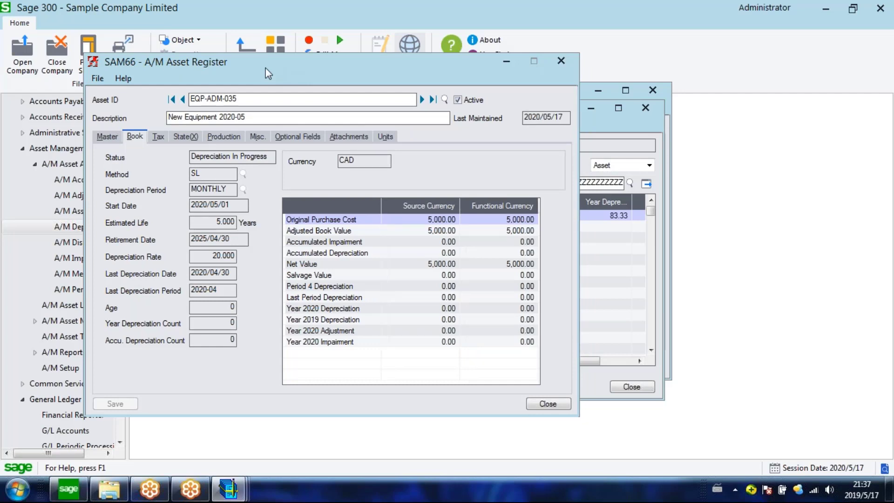
left_click_drag(269, 73, 242, 69)
left_click(409, 259)
left_click(412, 228)
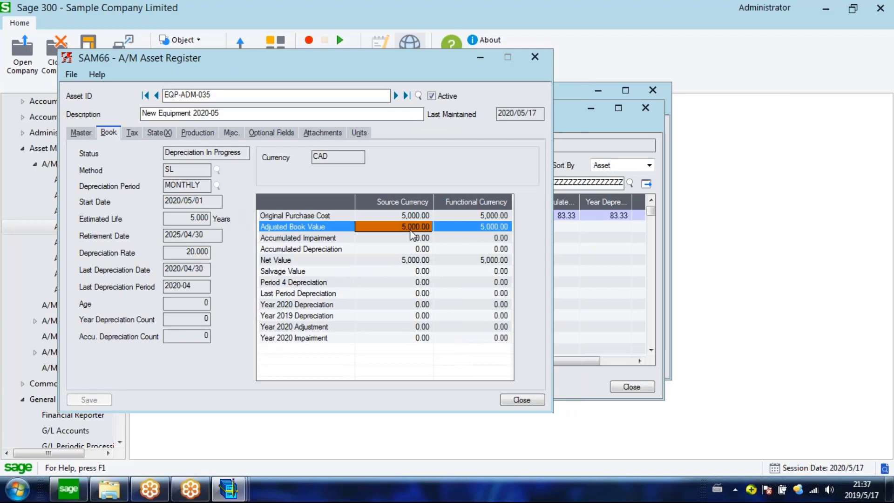
Compare the Book values of asset EQP-ADM-035 in the Asset Register with its depreciation sheet, and close the sheet.
left_click(560, 219)
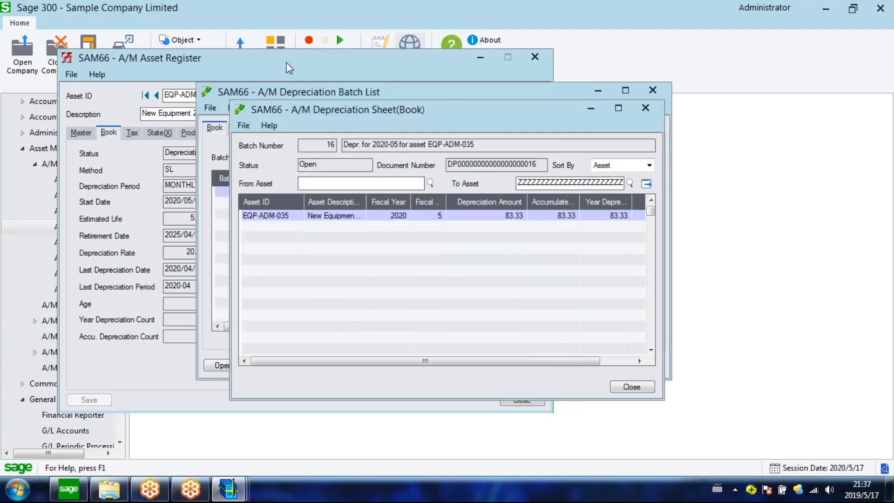
left_click(287, 68)
left_click(402, 262)
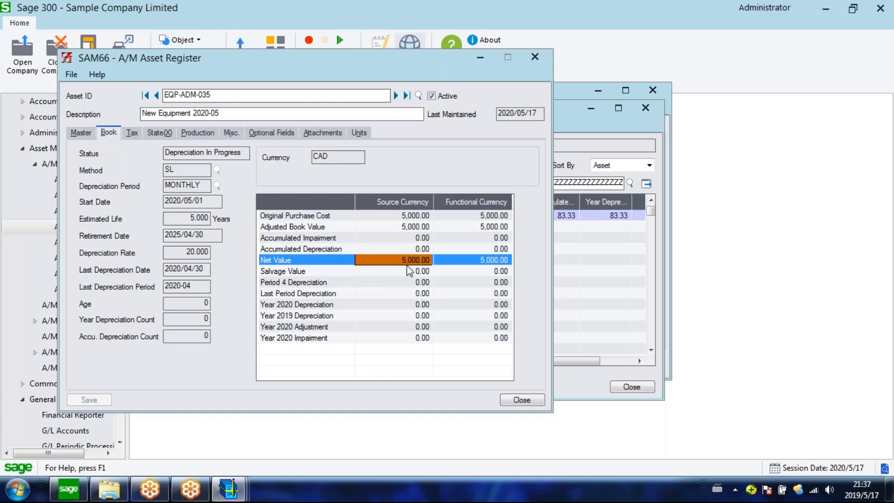
left_click(614, 248)
left_click(559, 216)
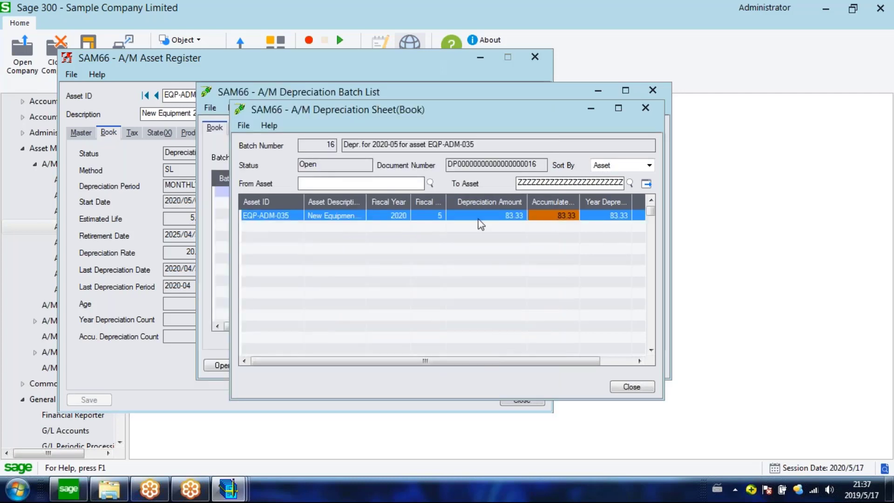
left_click(632, 387)
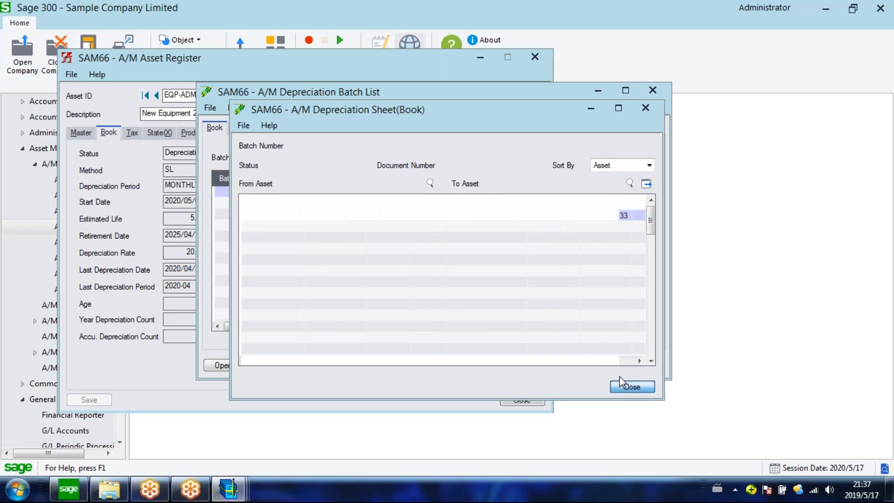
Post depreciation batch 16 for the Book ledger, confirming the posting and dismissing the completion message.
left_click(379, 364)
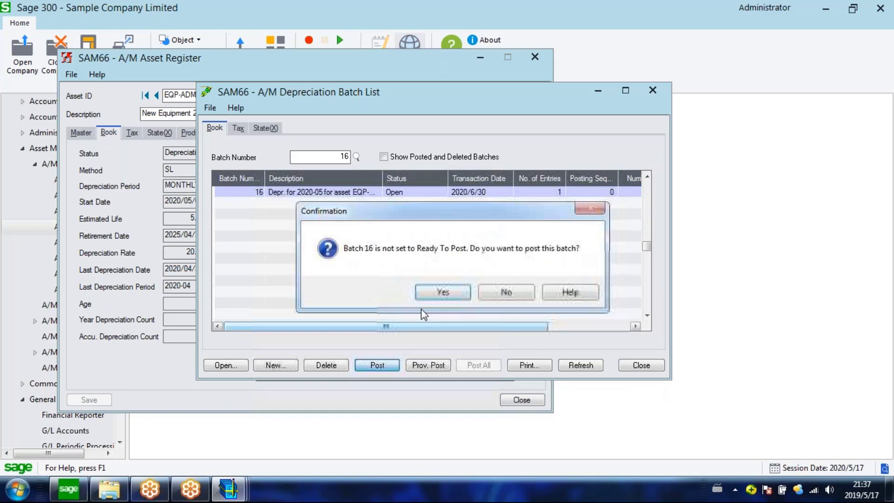
left_click(443, 293)
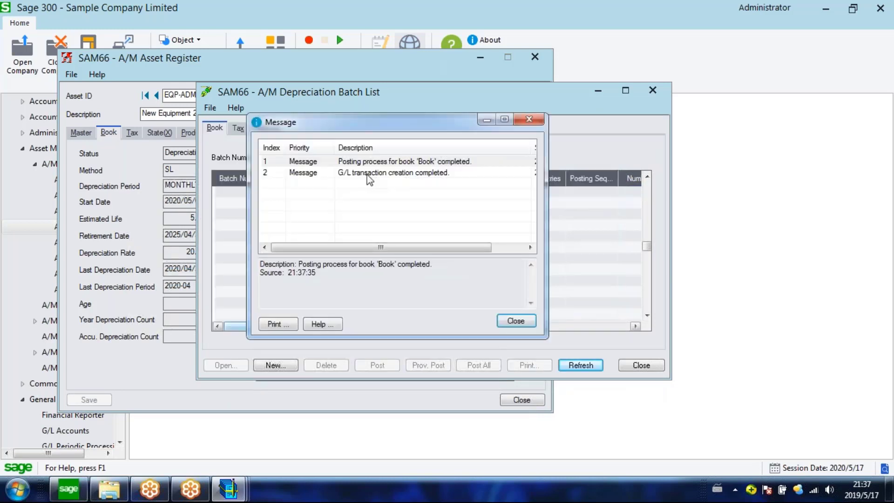
left_click(517, 321)
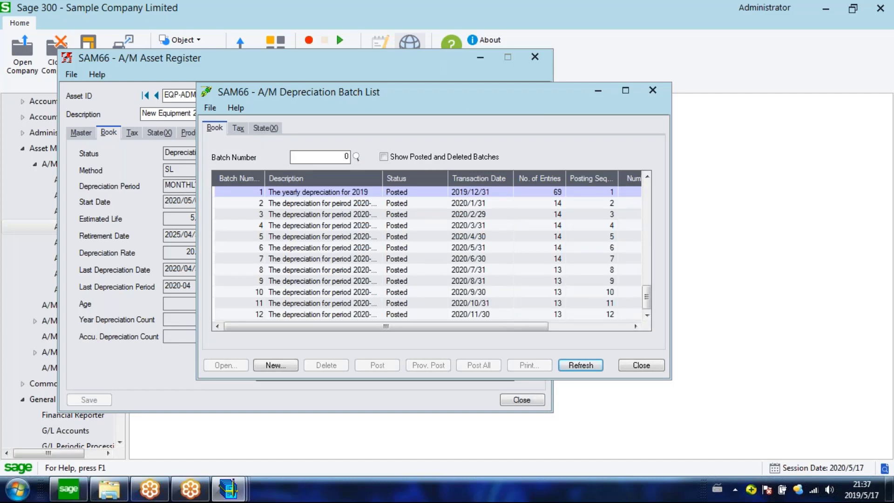
Post depreciation batch 16 for the Tax book, confirming the posting and dismissing the completion message.
left_click(238, 128)
left_click(377, 364)
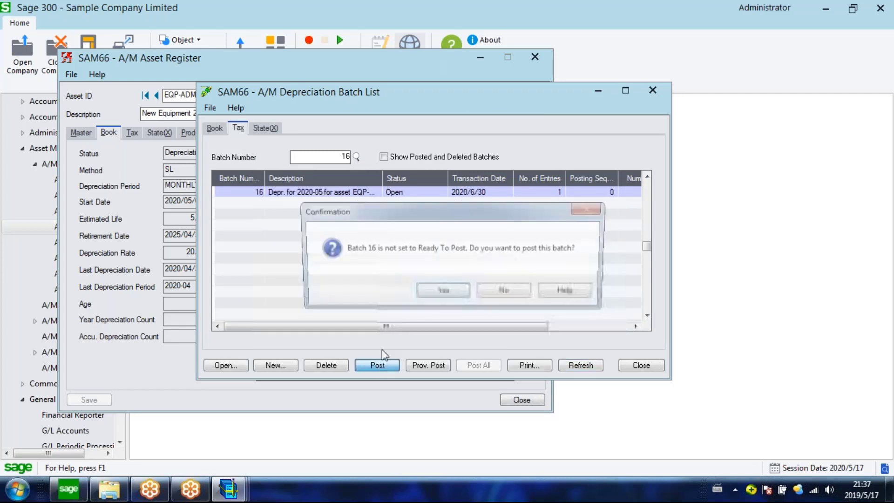
left_click(443, 292)
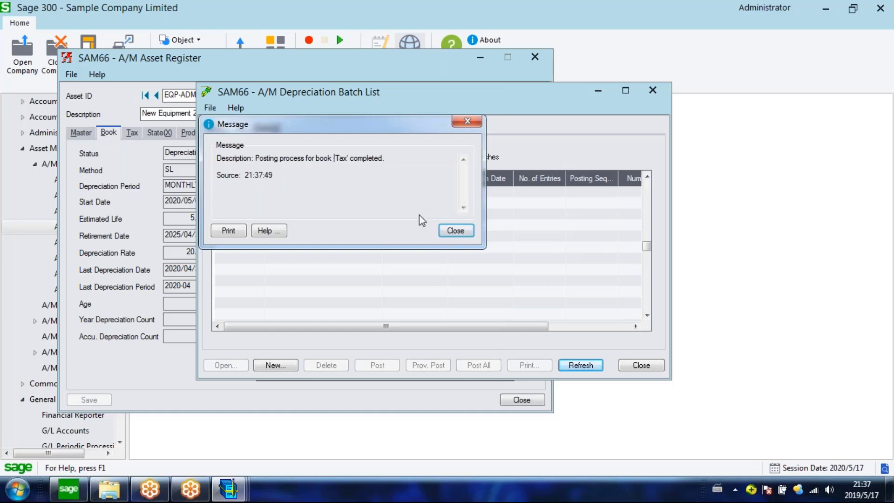
left_click(455, 231)
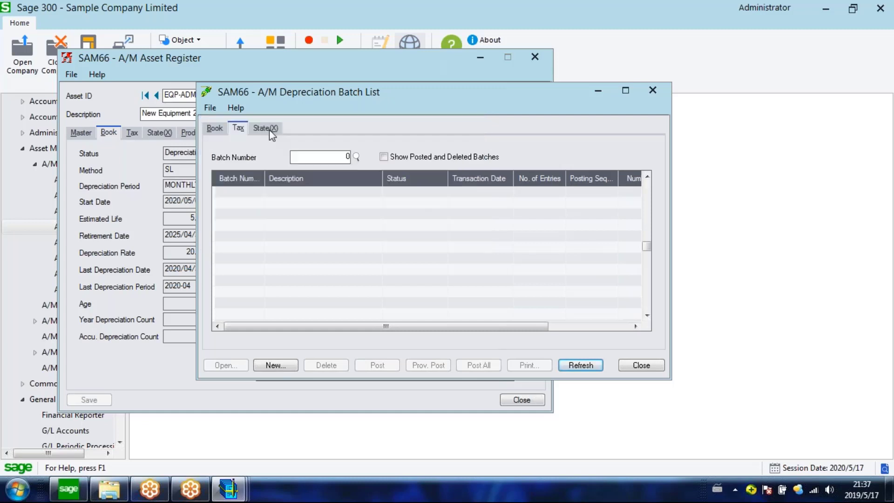
Post depreciation batch 16 for the State book and close the Depreciation Batch List.
left_click(265, 128)
left_click(369, 367)
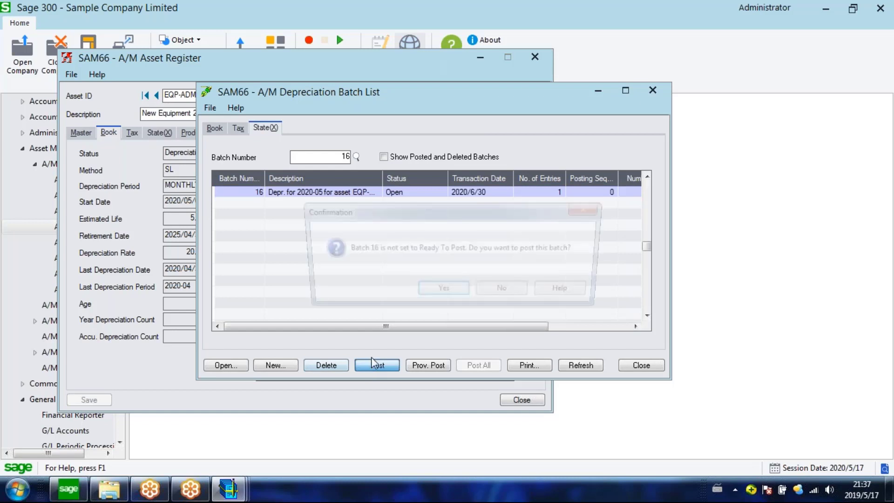
key("Return")
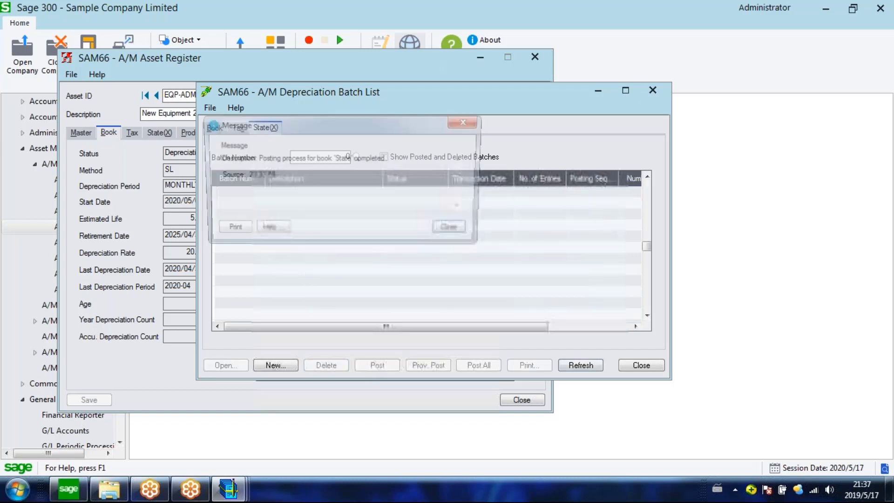
key("Return")
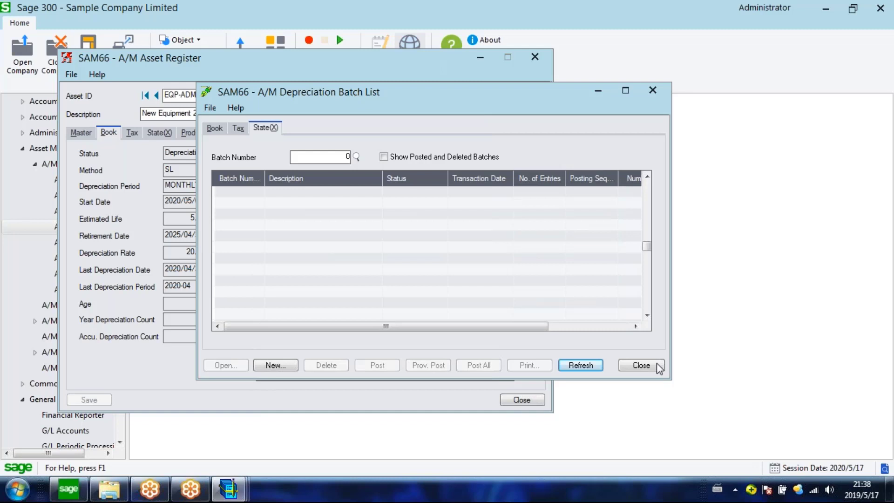
left_click(656, 364)
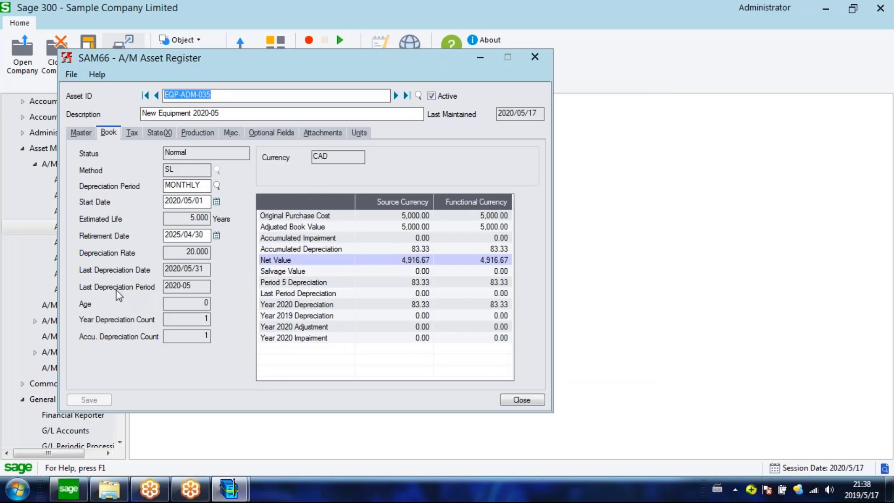
Examine the Book figures of asset EQP-ADM-035 in the Asset Register, including net value, accumulated depreciation and estimated life.
left_click(328, 264)
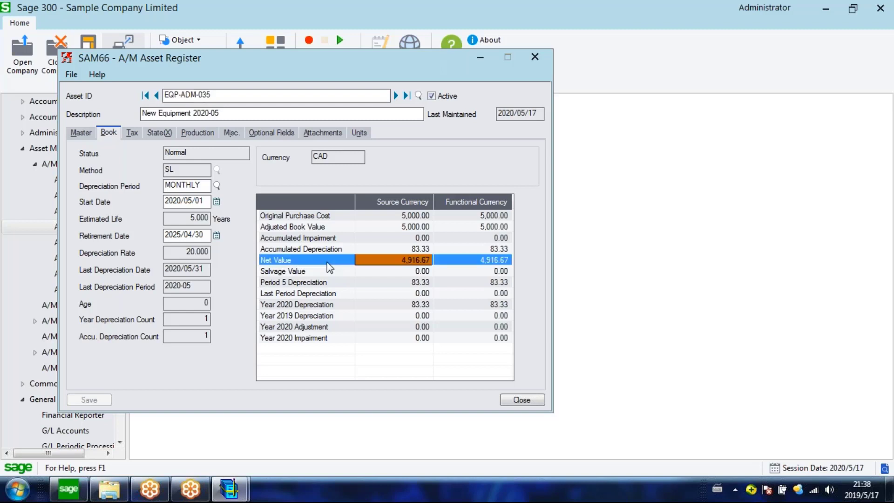
left_click(342, 292)
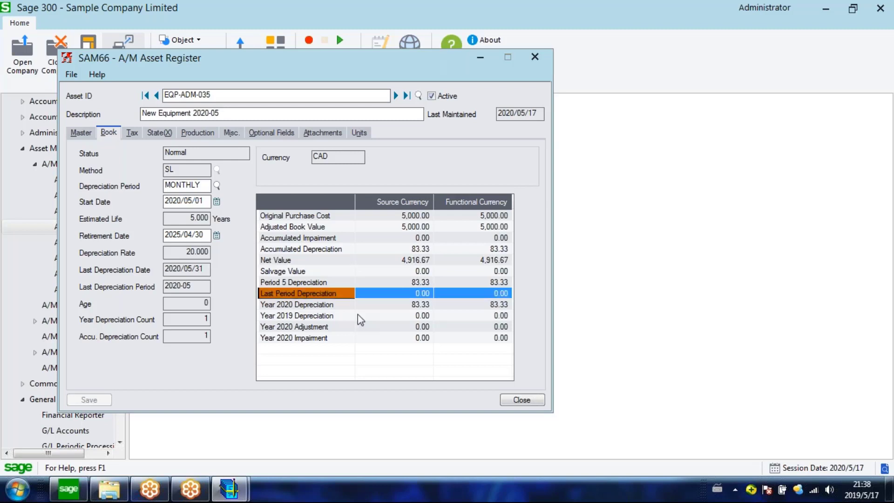
left_click(372, 249)
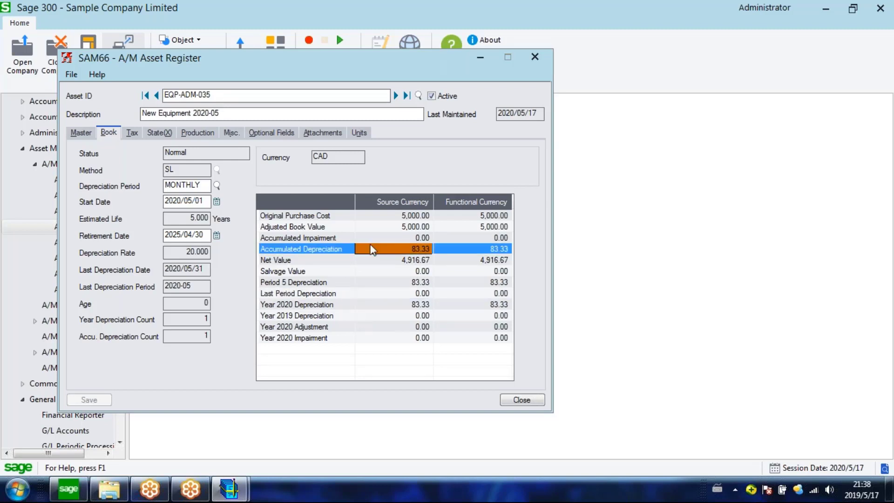
left_click_drag(330, 74, 353, 84)
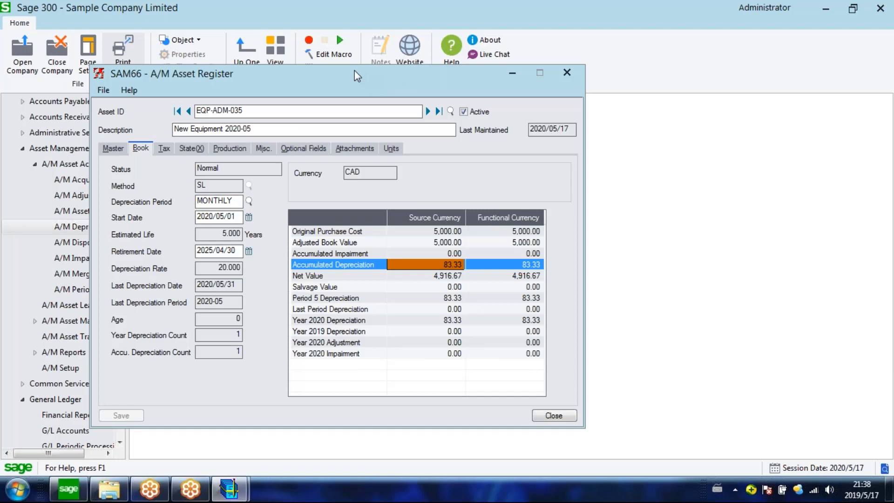
left_click_drag(354, 71, 354, 60)
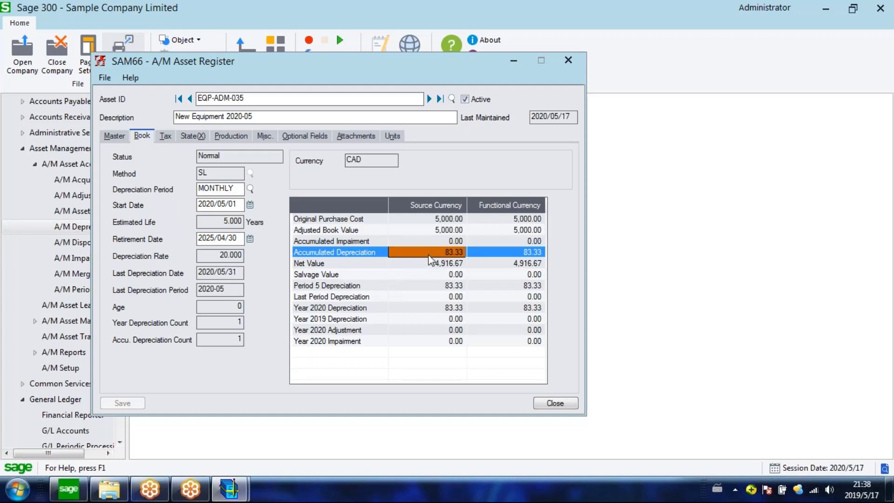
left_click(347, 70)
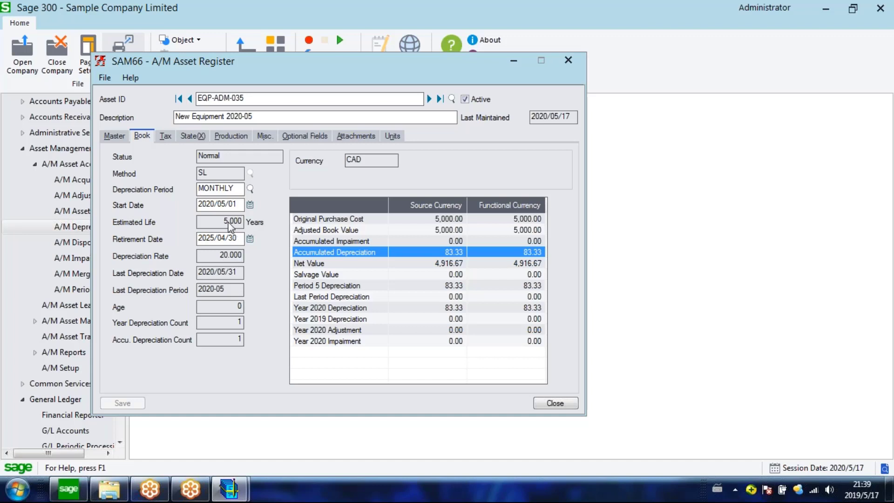
left_click(442, 254)
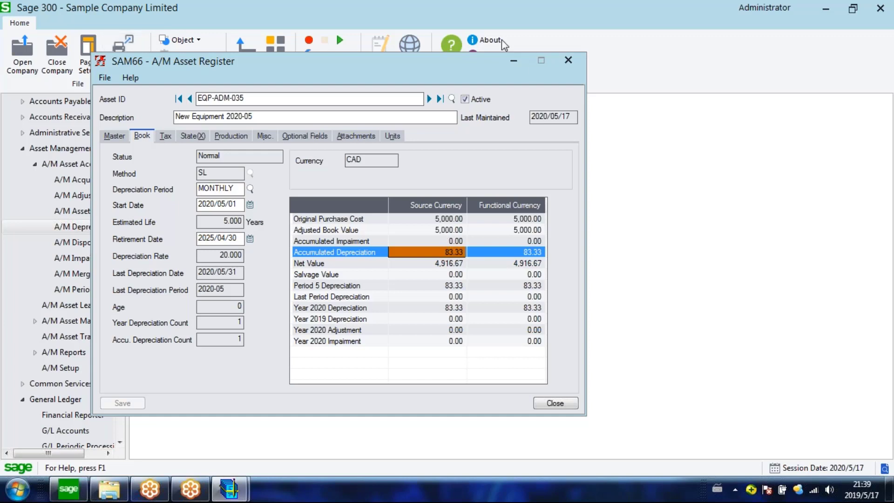
left_click(496, 16)
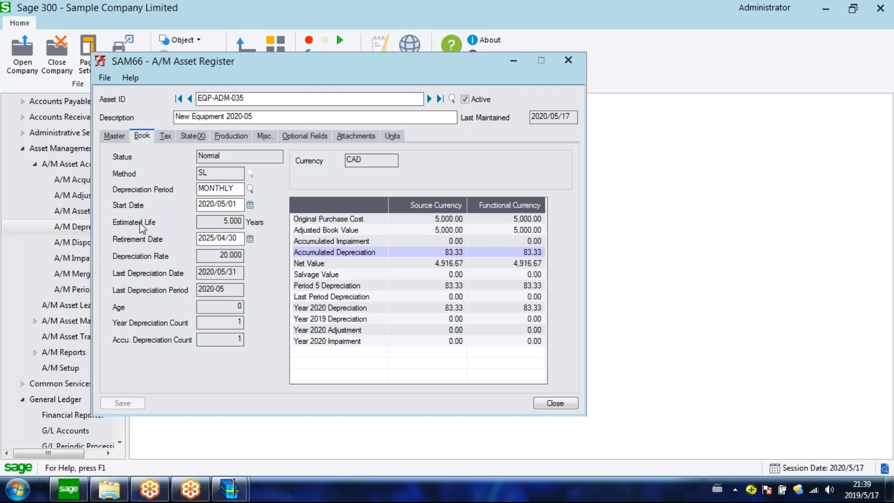
left_click(212, 61)
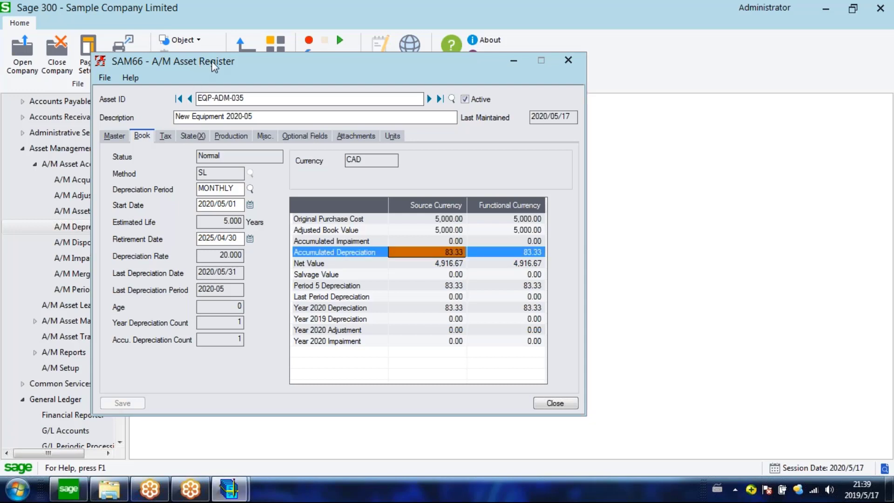
left_click_drag(212, 62, 239, 62)
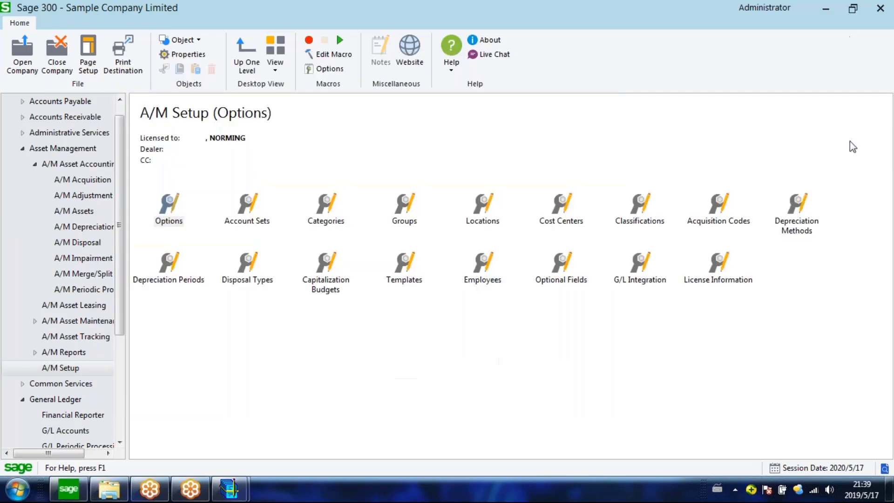
Open the Depreciation Methods setup and examine the formula of the SL Straight Line Method.
left_click(800, 210)
double_click(797, 222)
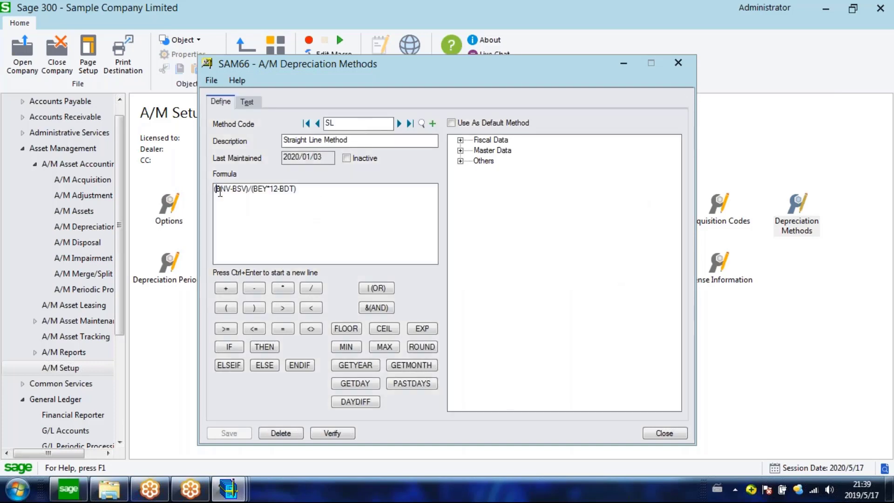
mouse_move(249, 189)
left_mouse_down()
mouse_move(213, 190)
mouse_move(309, 190)
mouse_move(252, 189)
left_mouse_up()
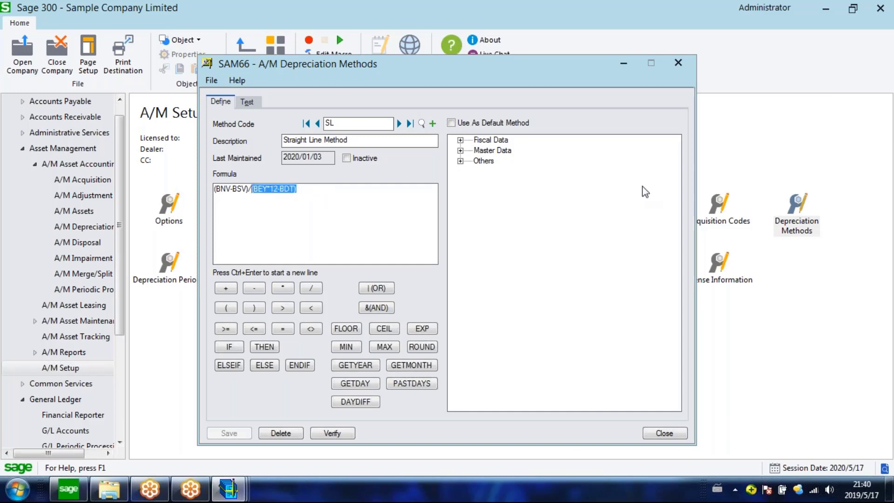
left_click(303, 192)
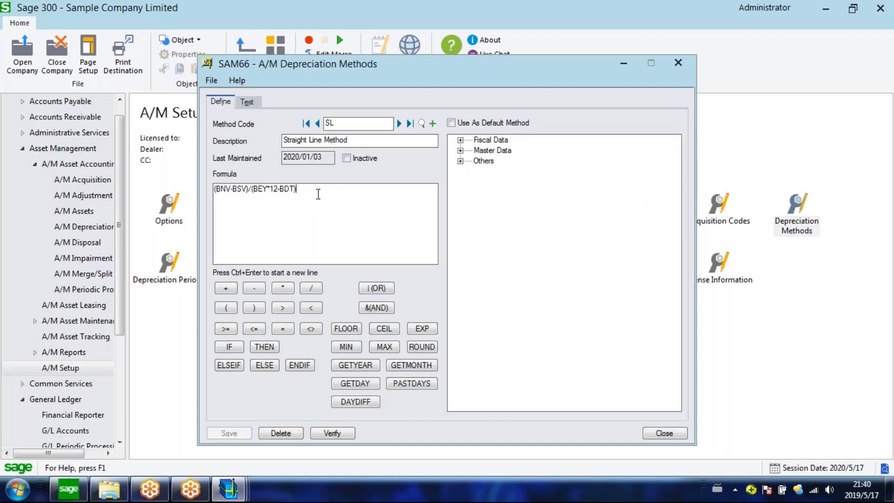
double_click(317, 193)
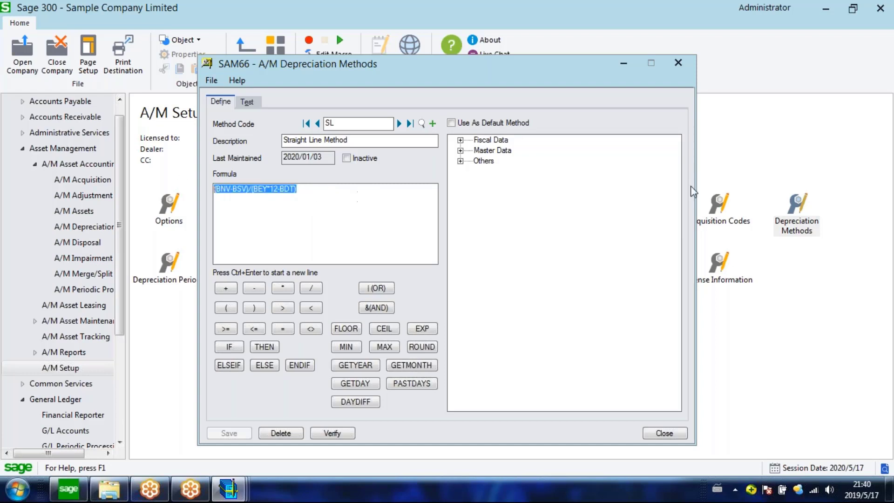
left_click(704, 166)
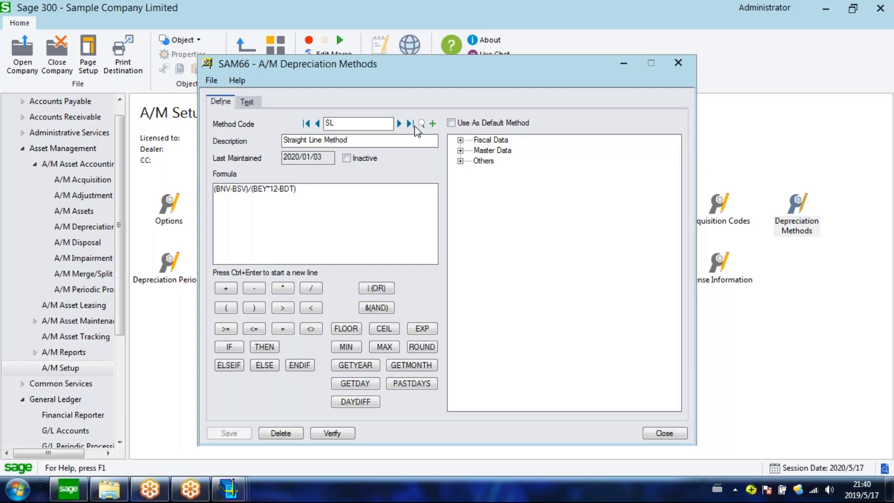
Look up depreciation method SLHF, Straight Line Method Half Year Convention - BNV, and examine its conditional formula.
left_click(417, 130)
left_click(422, 123)
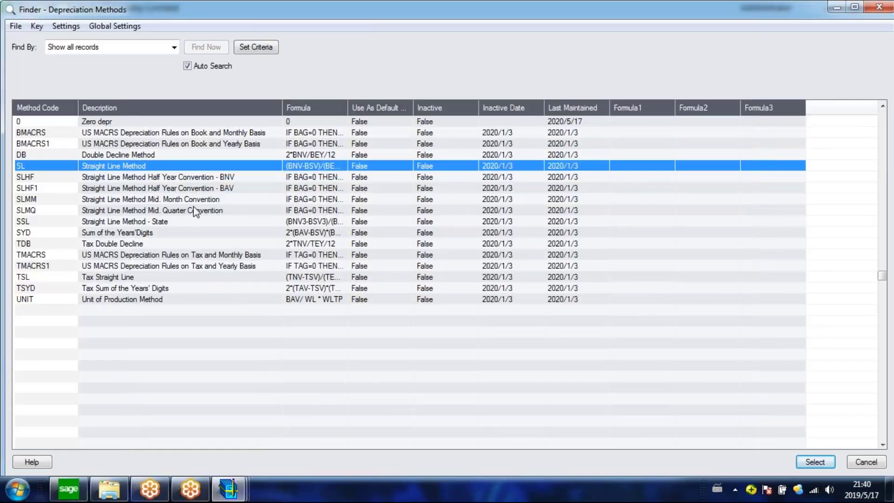
double_click(114, 178)
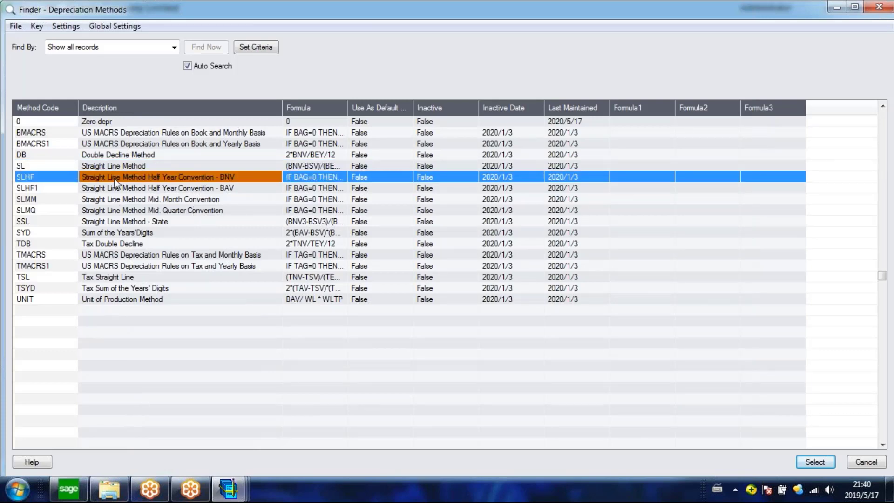
left_click(284, 214)
left_click_drag(237, 197, 300, 197)
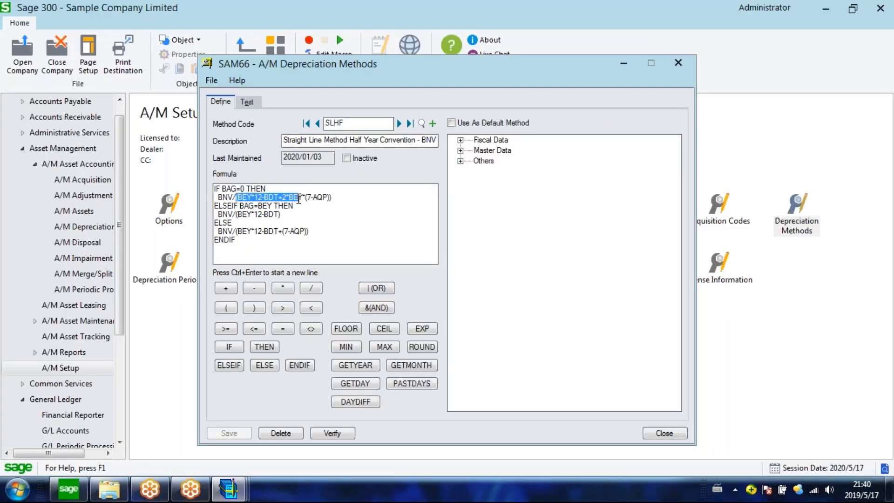
left_click(321, 213)
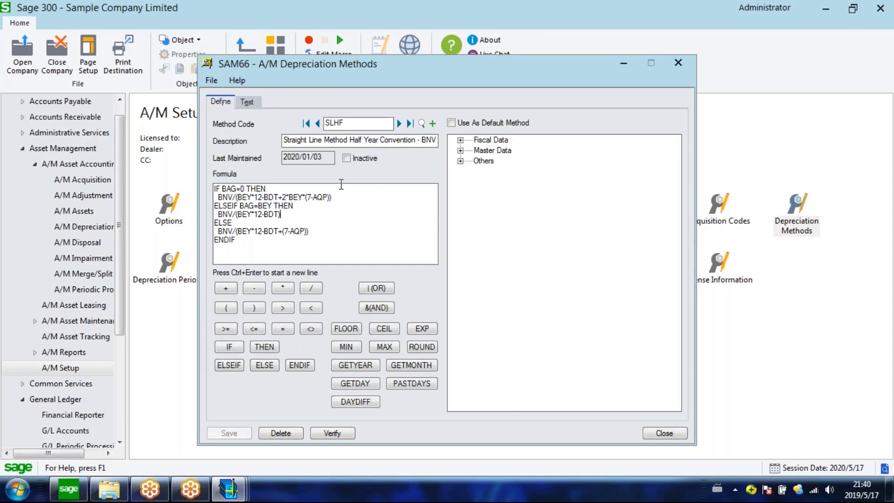
left_click_drag(333, 197, 214, 187)
left_click(342, 229)
Display the SL Straight Line Method and list the Book variables under Fiscal Data that its formula can use.
left_click(318, 123)
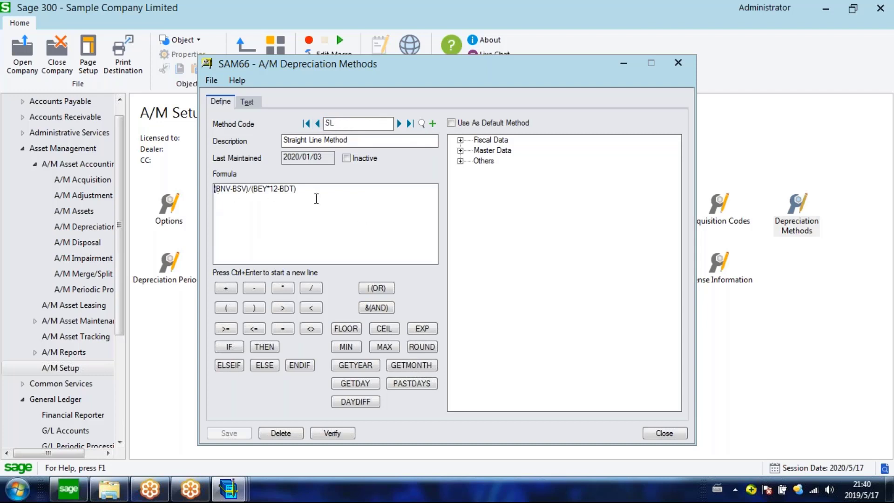
left_click(460, 140)
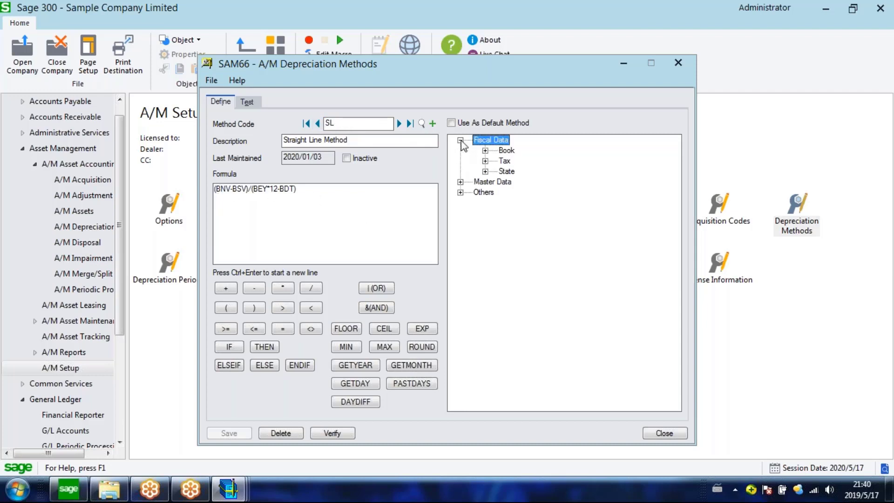
left_click(485, 151)
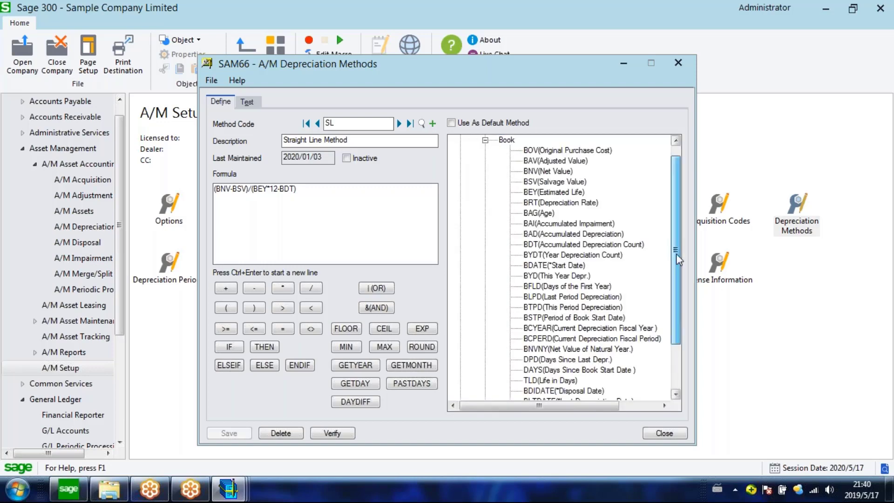
scroll(678, 258, "down", 2)
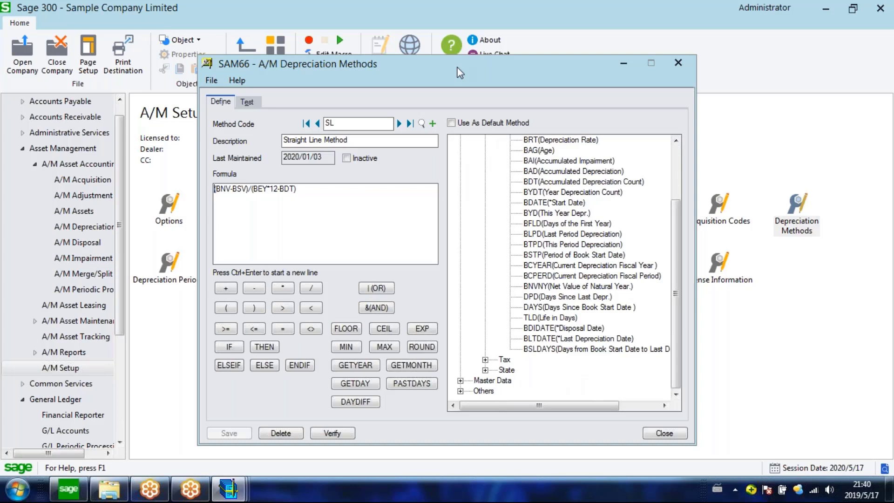
Examine the SL formula (BNV-BSV)/(BEY*12-BDT) beside the variable list and close Depreciation Methods.
left_click_drag(457, 67, 413, 62)
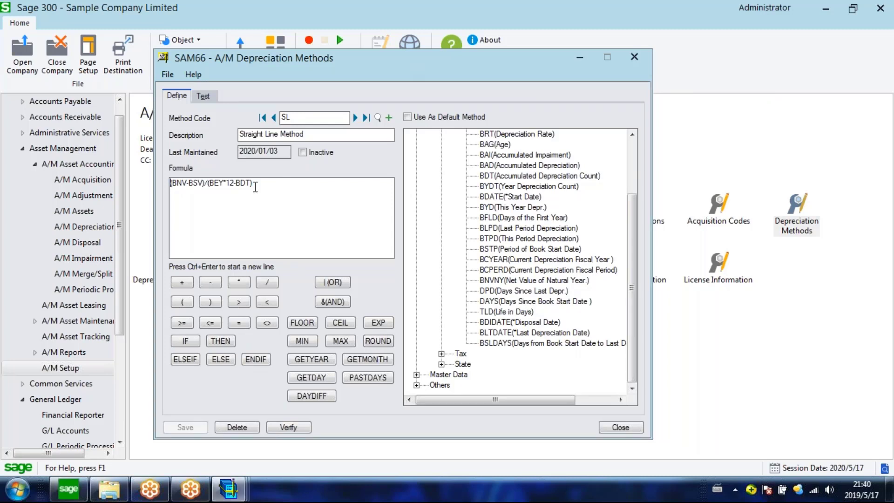
left_click_drag(257, 182, 113, 169)
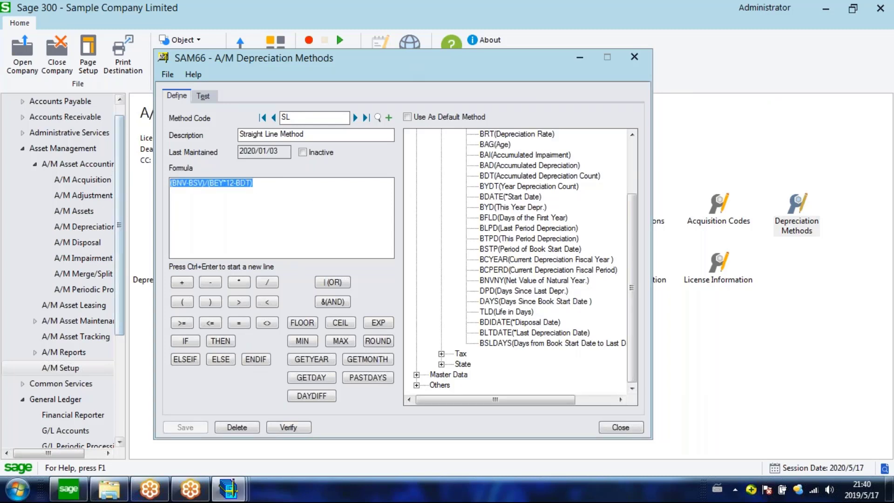
left_click(268, 195)
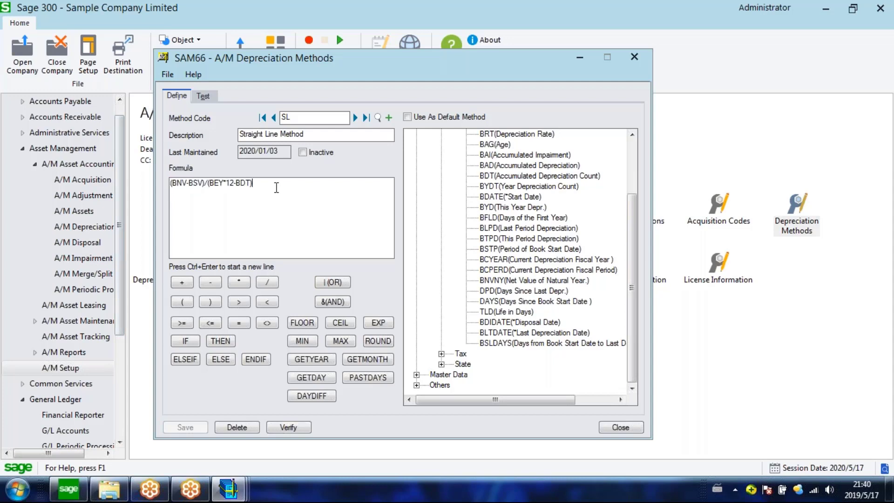
left_click(640, 61)
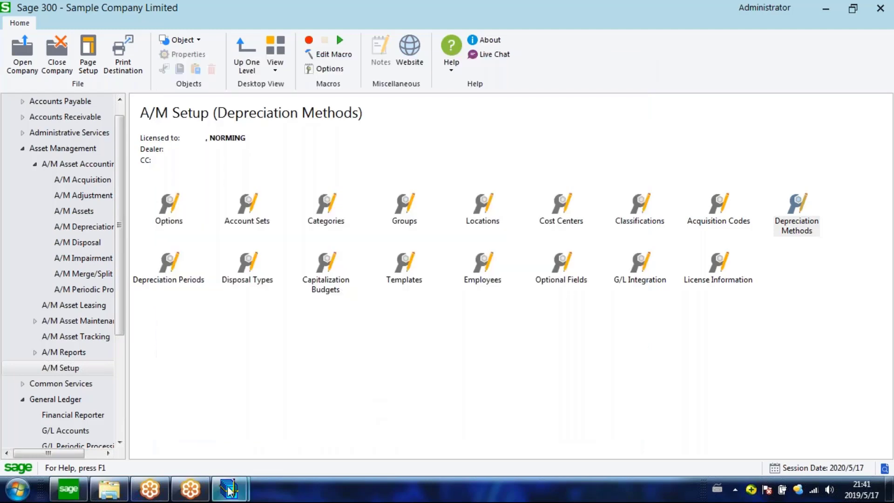
Return to the Asset Register for EQP-ADM-035 and examine its accumulated depreciation and impairment in the Book figures.
mouse_move(230, 491)
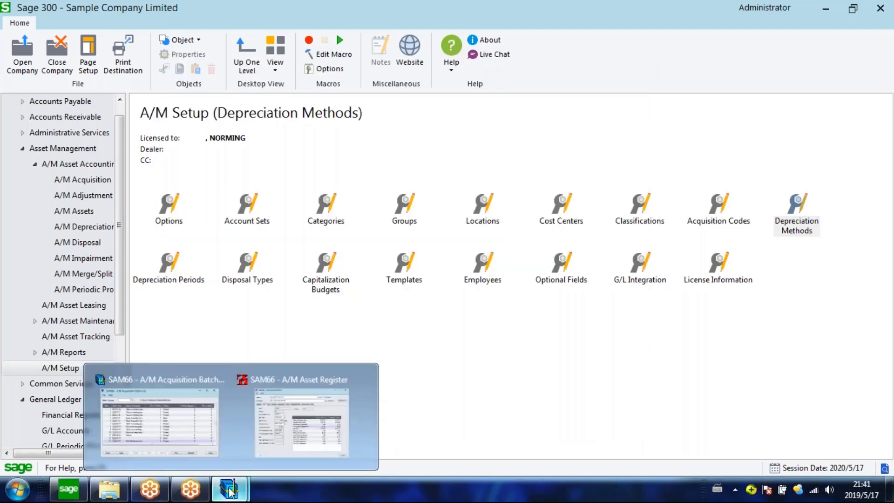
left_click(302, 419)
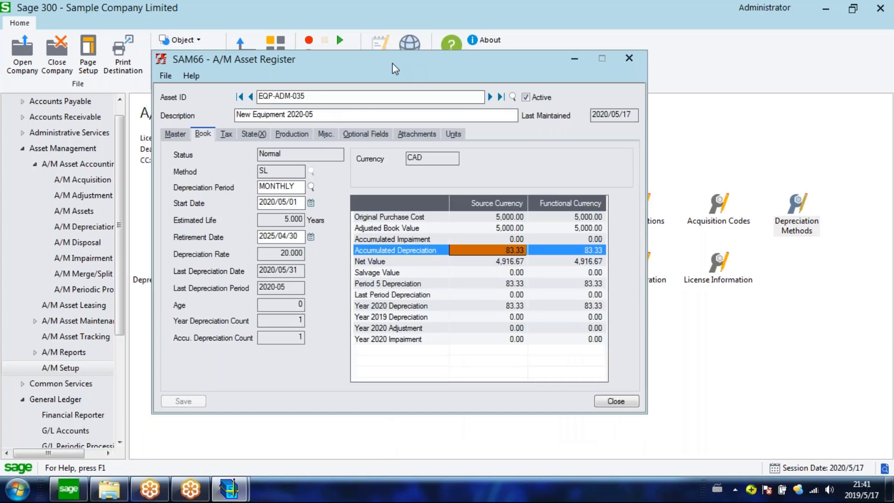
left_click_drag(392, 64, 389, 75)
left_click(484, 250)
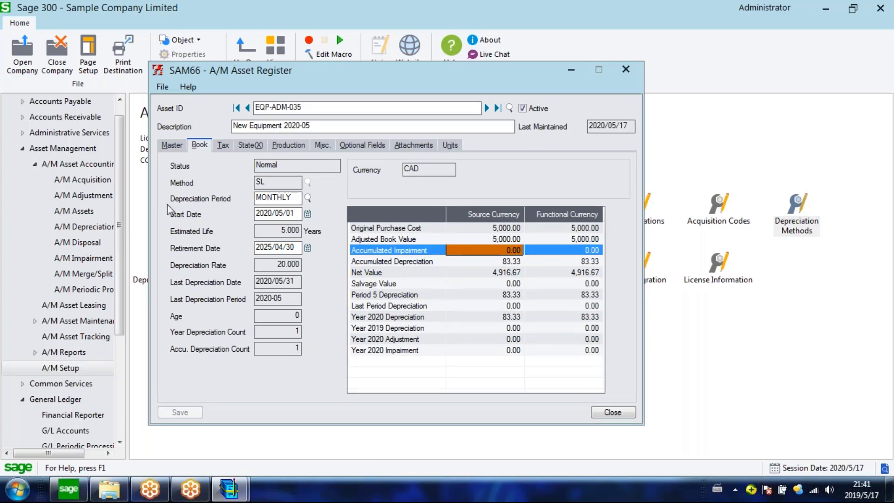
Open Depreciation Reversal from A/M Depreciation, examine its period, book and asset range options, and close it without processing.
left_click(90, 228)
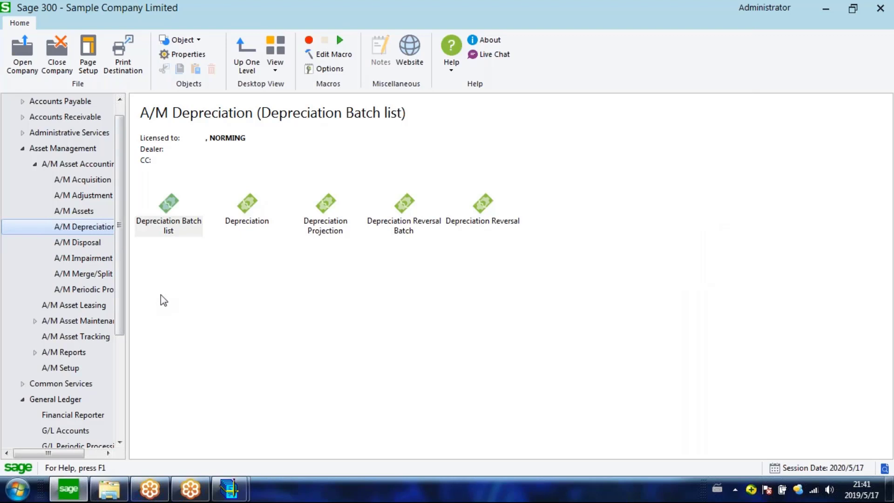
left_click(316, 306)
left_click(409, 227)
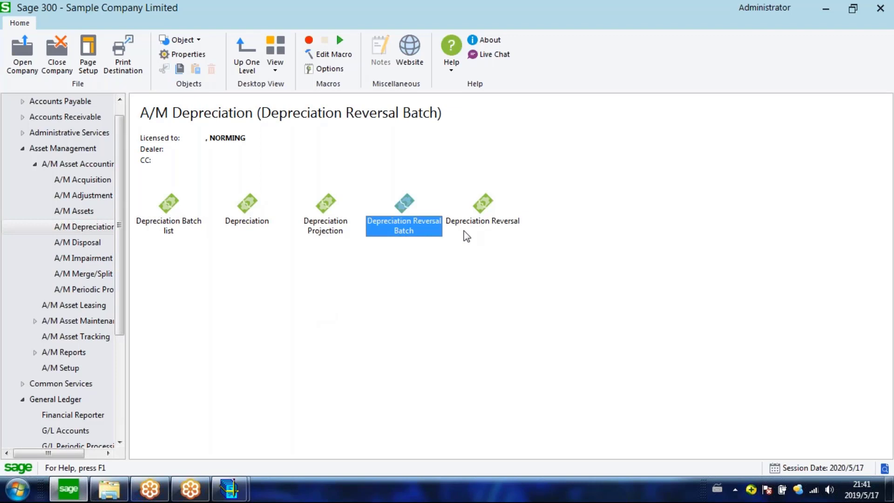
left_click(229, 489)
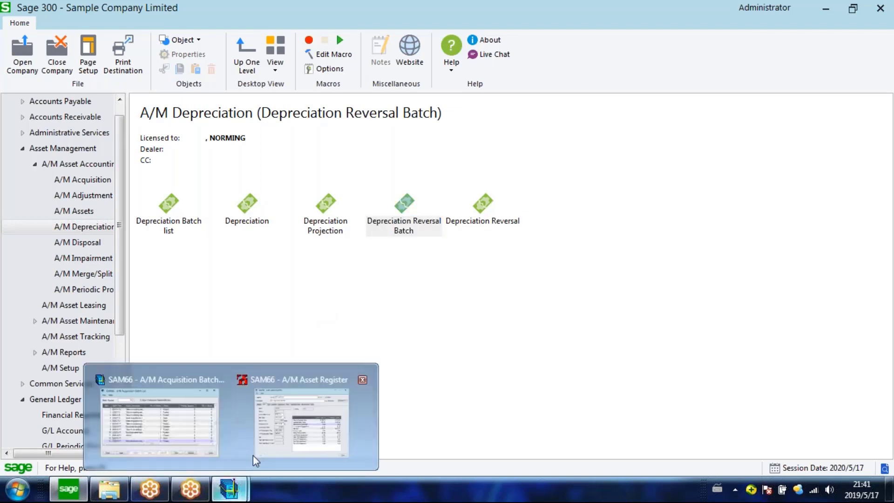
left_click(254, 455)
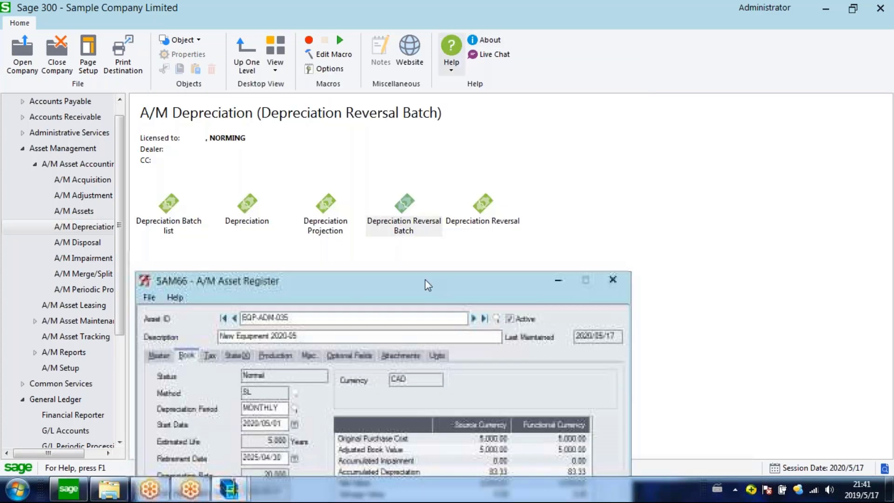
left_click(484, 205)
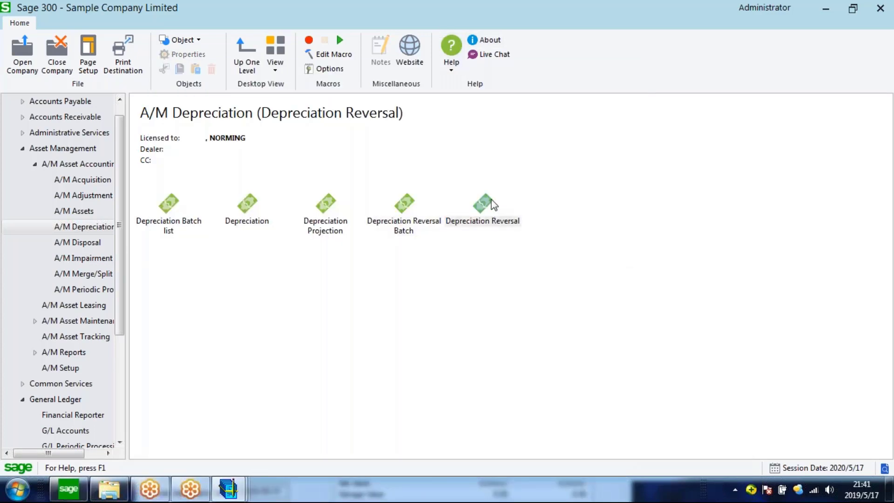
double_click(494, 205)
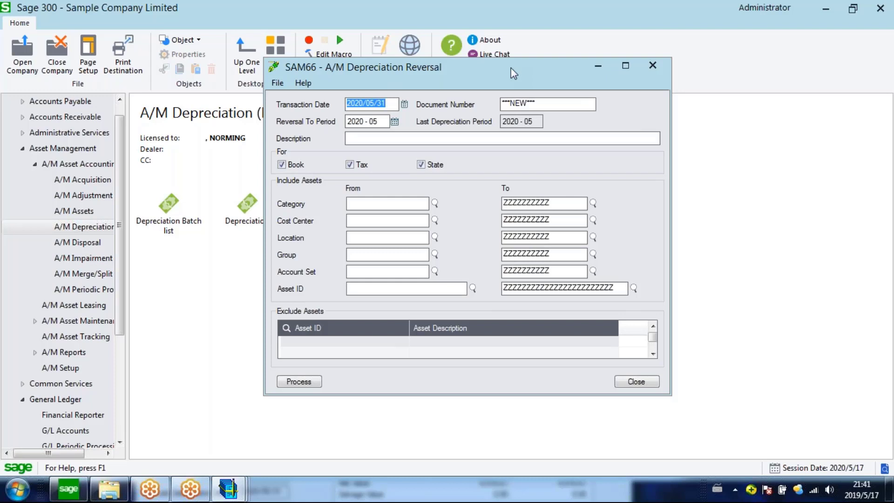
left_click(651, 69)
left_click(652, 69)
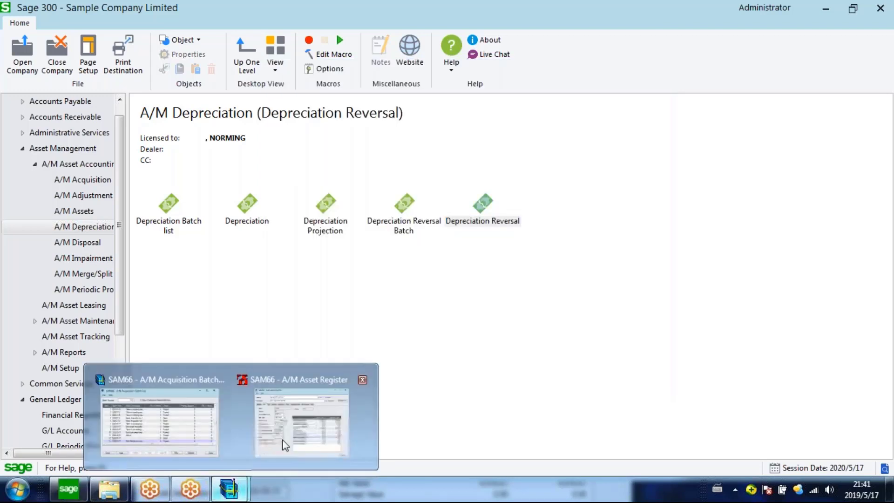
Open Depreciation Projection for the Book and set the projection period as of 2021-12.
left_click(334, 231)
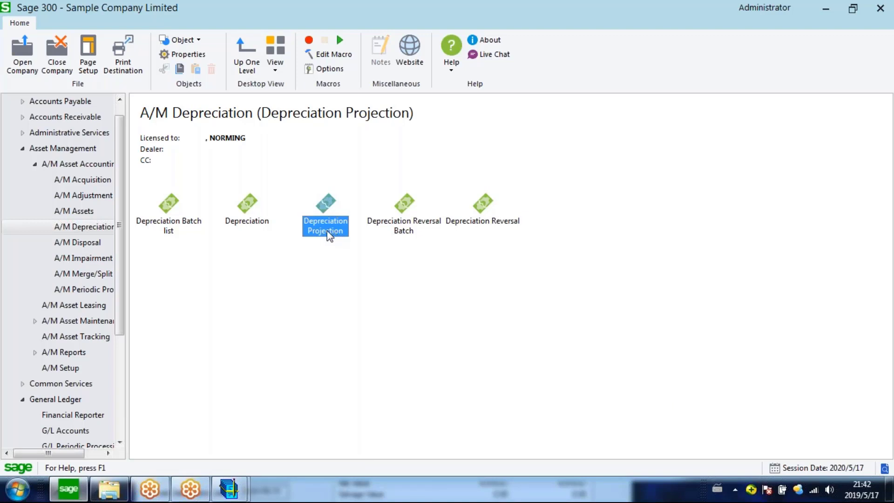
double_click(327, 231)
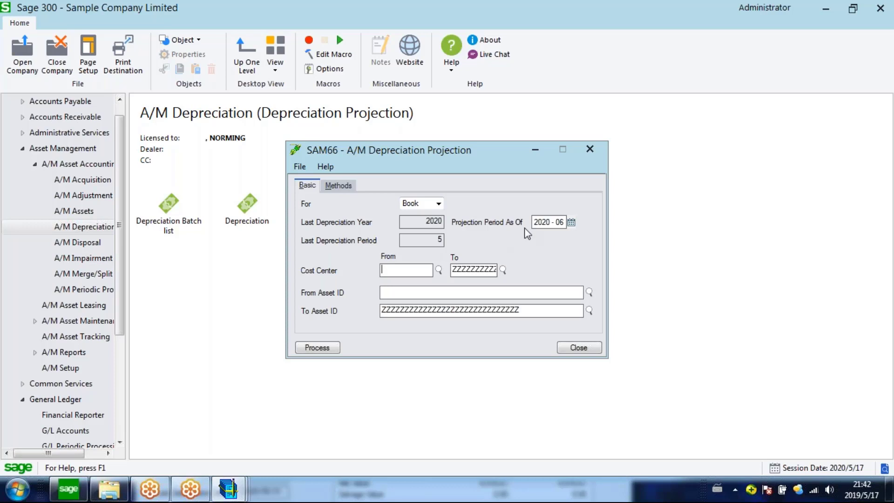
left_click(571, 222)
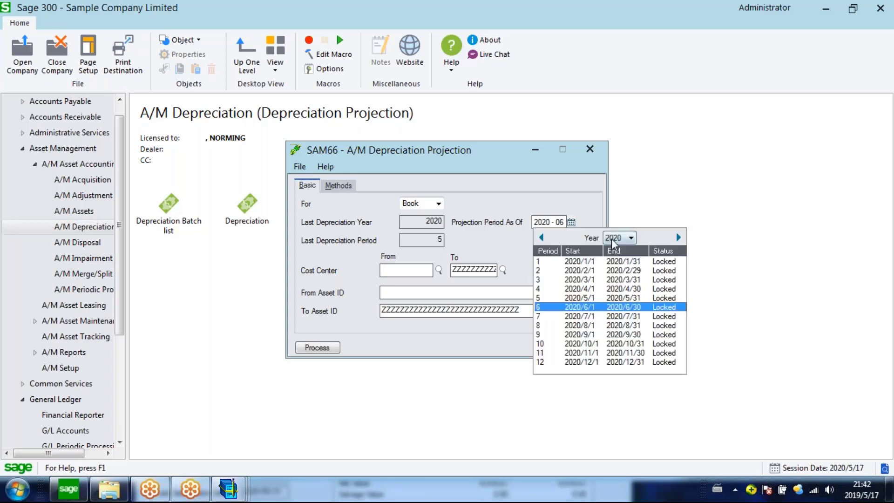
left_click(612, 238)
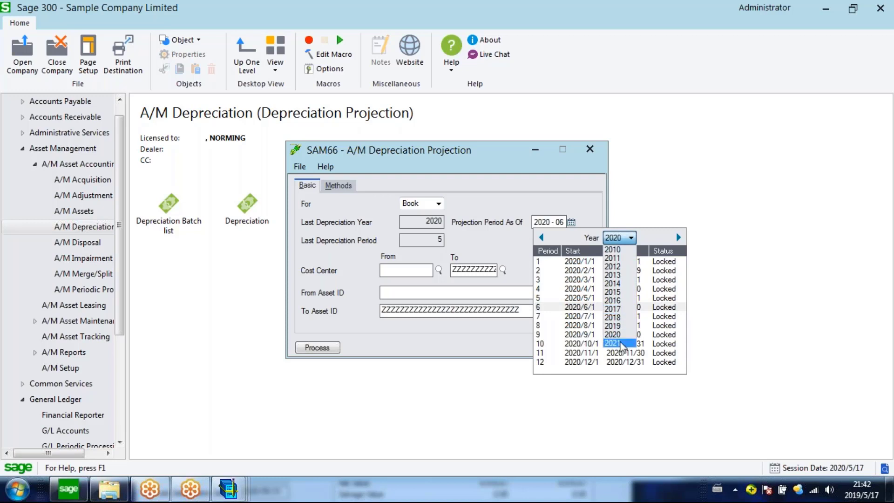
left_click(613, 343)
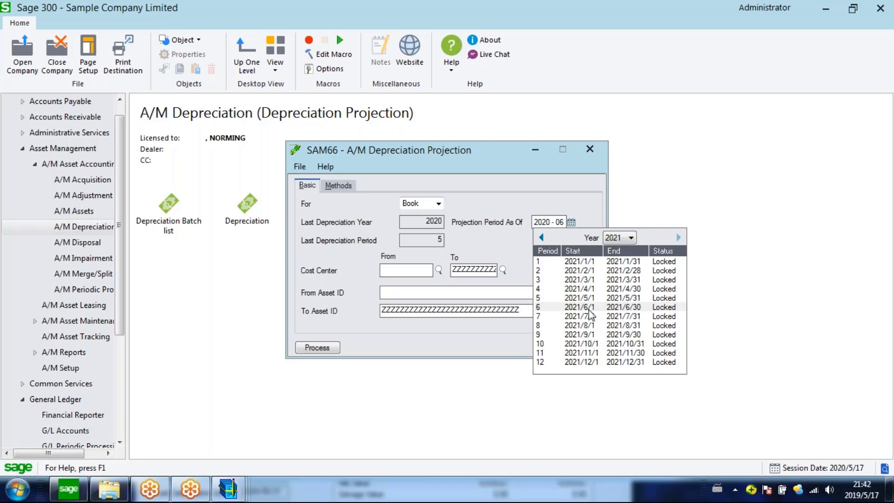
left_click(585, 361)
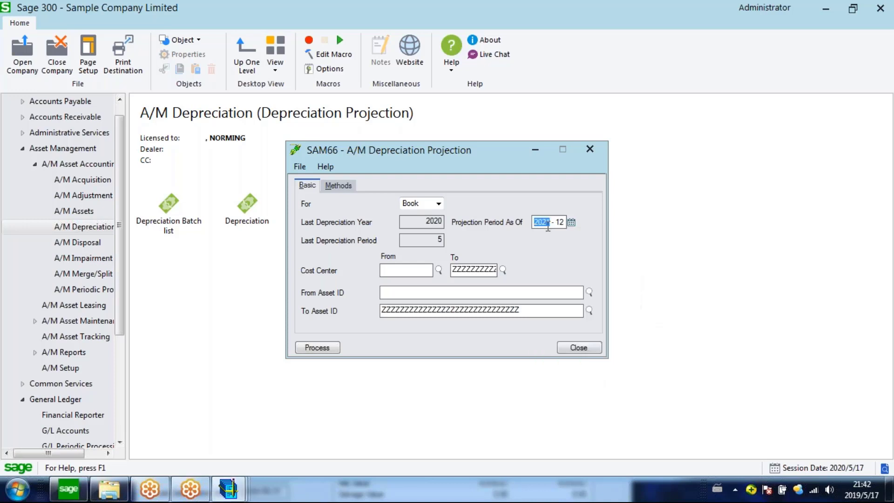
Limit the projection to asset EQP-ADM-035 in both the From and To Asset ID and process it.
left_click(405, 292)
type("EQP-ADM-035")
key("Tab")
type("EQP-ADM-035")
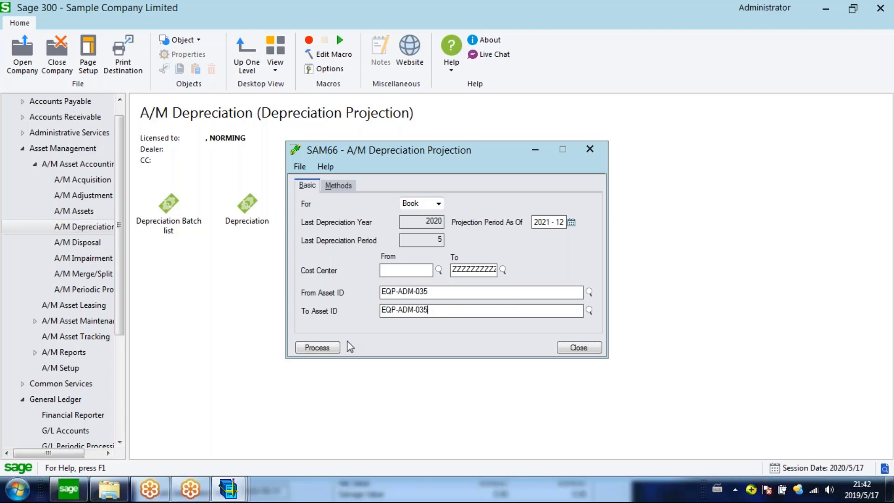
left_click(321, 352)
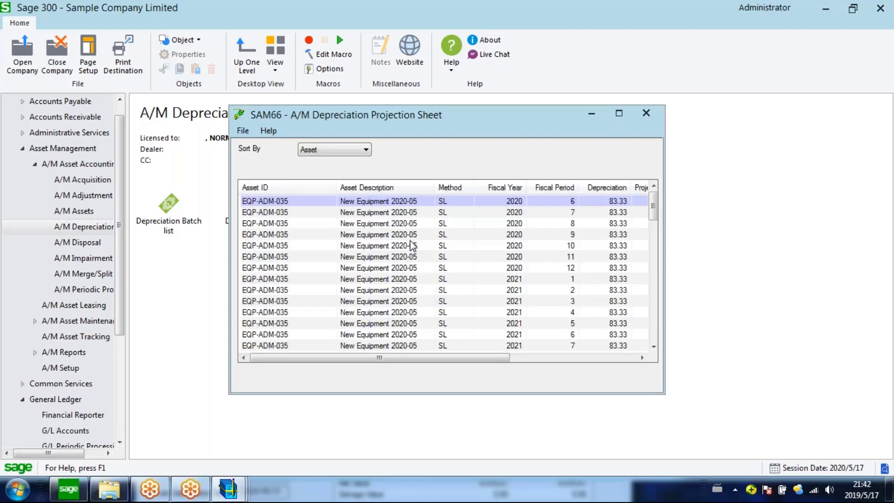
Examine the maximized projection sheet's depreciation, accumulated depreciation and net value through 2021-12, and close Depreciation Projection.
left_click(626, 115)
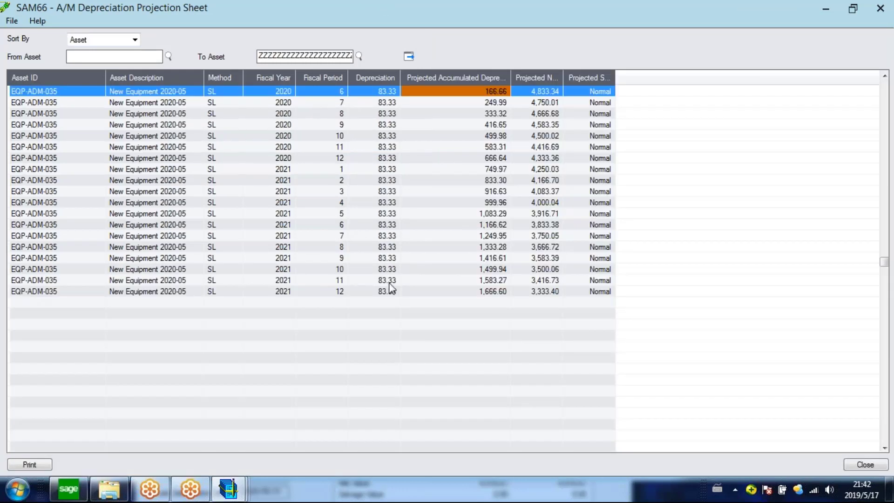
left_click(468, 290)
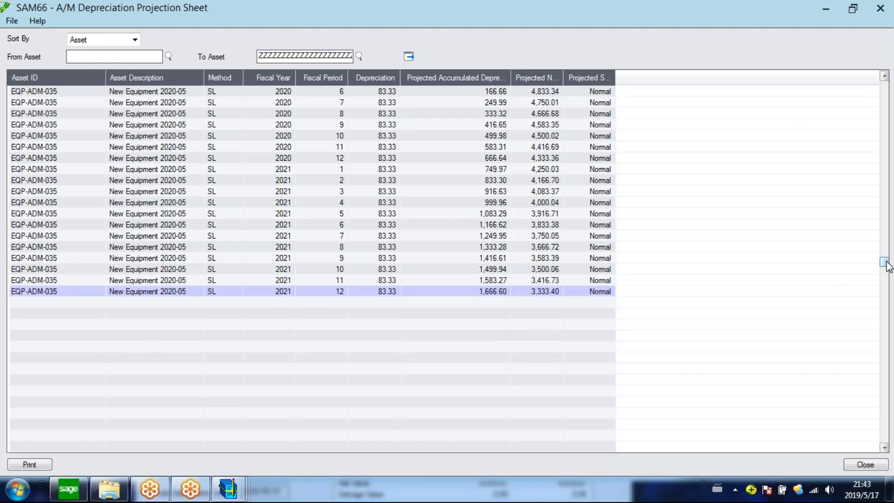
left_click_drag(884, 261, 884, 296)
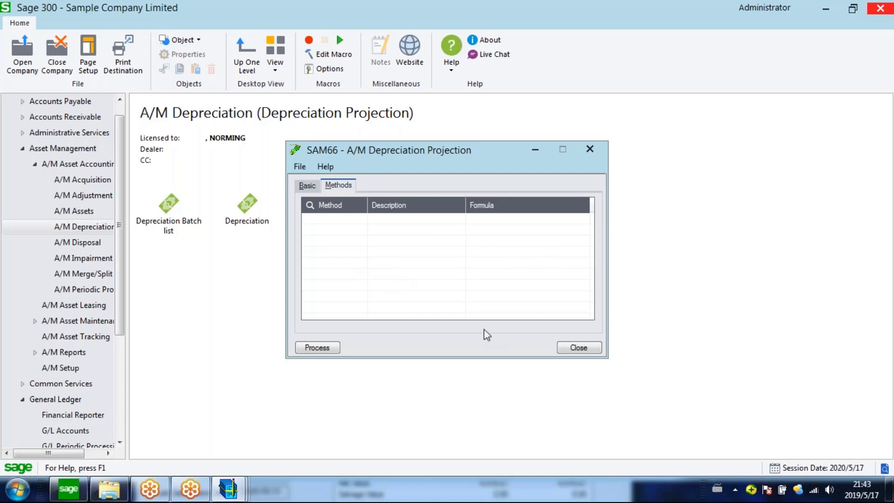
left_click(586, 347)
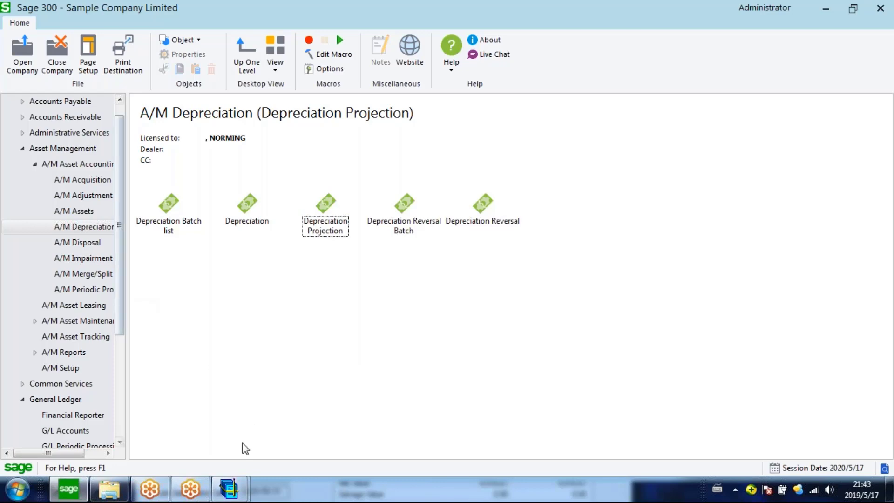
Bring the Asset Register for EQP-ADM-035 back into full view and examine the Book depreciation period setting.
left_click(228, 489)
left_click(293, 421)
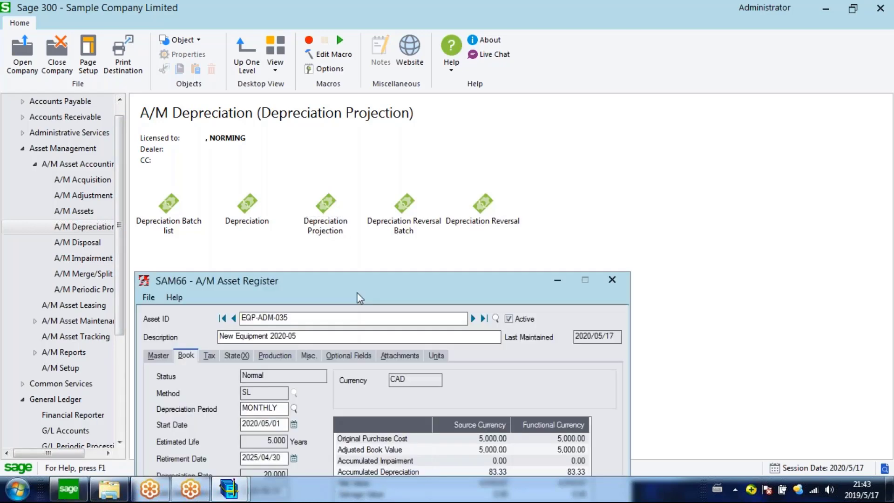
left_click_drag(409, 383, 407, 92)
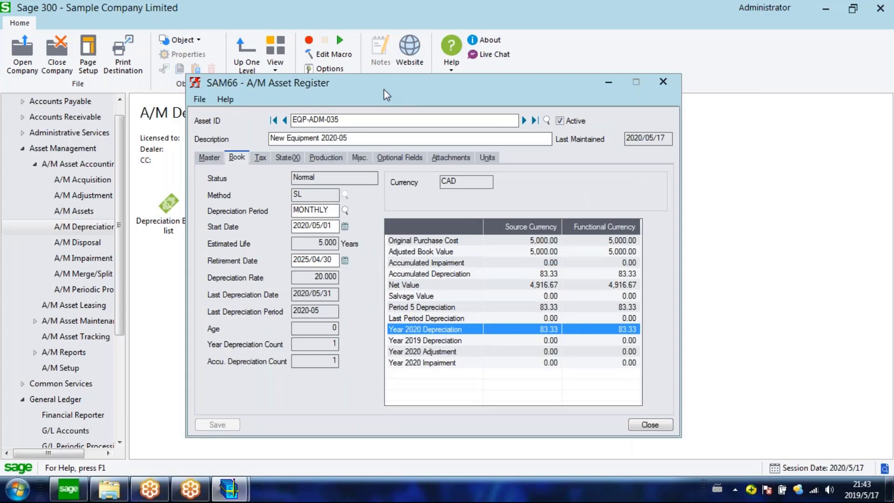
left_click_drag(383, 88, 336, 68)
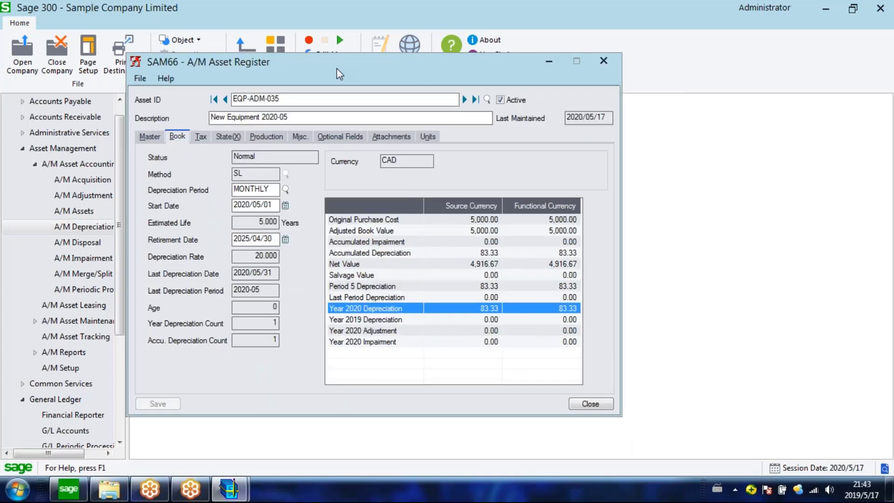
left_click_drag(336, 68, 345, 69)
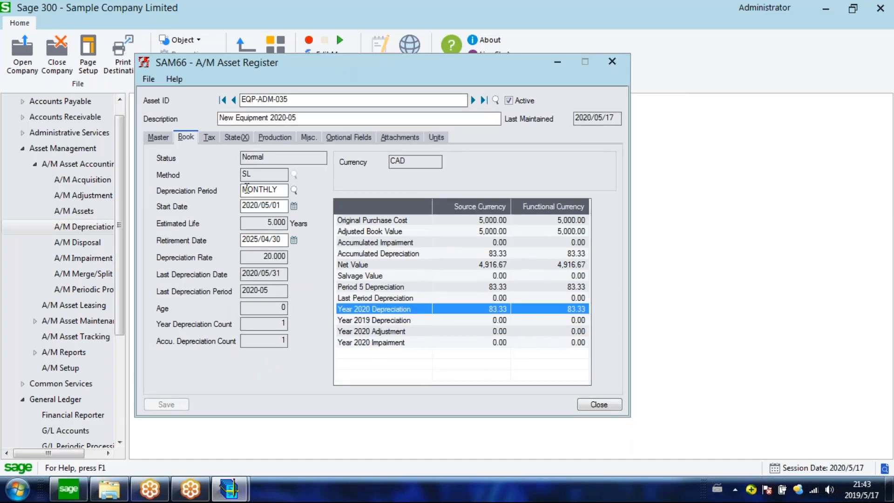
double_click(246, 188)
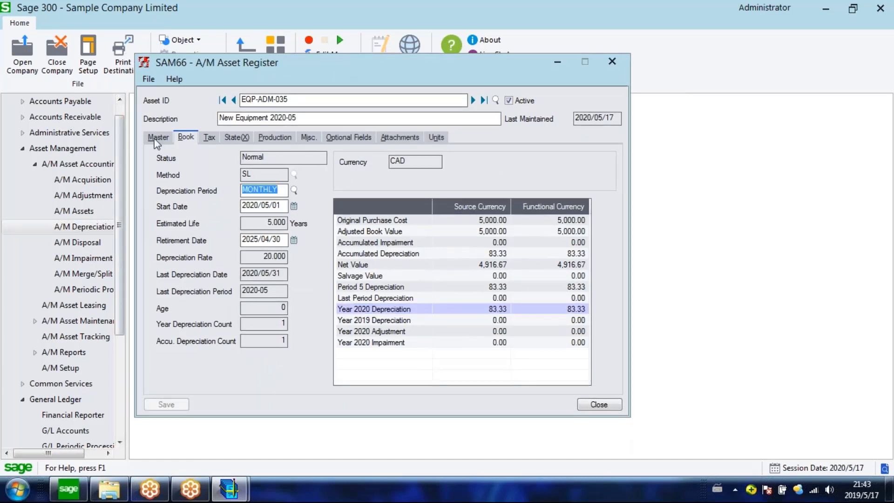
Compare the Master and Book details of asset EQP-ADM-035 in the Asset Register.
left_click(158, 140)
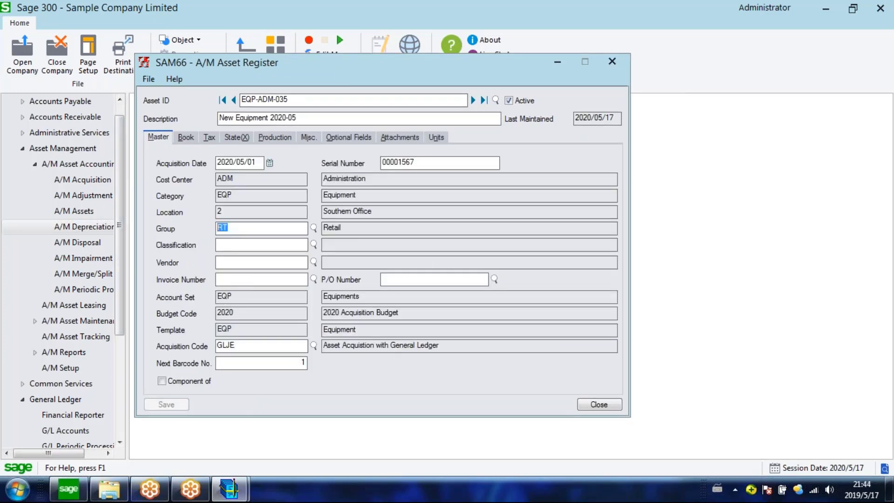
left_click(185, 139)
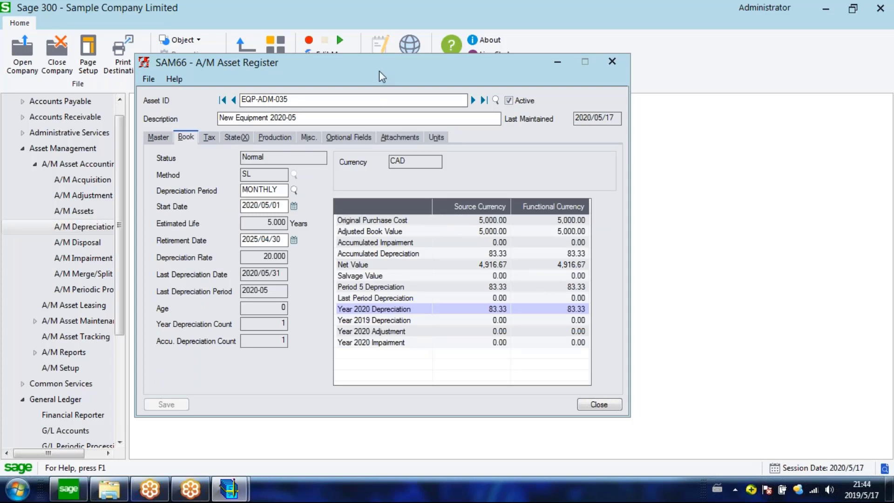
left_click_drag(379, 70, 394, 90)
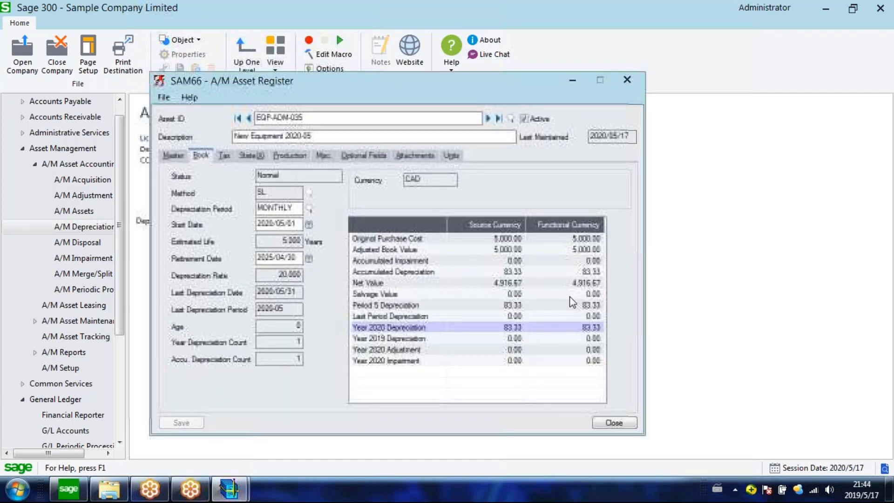
left_click(175, 156)
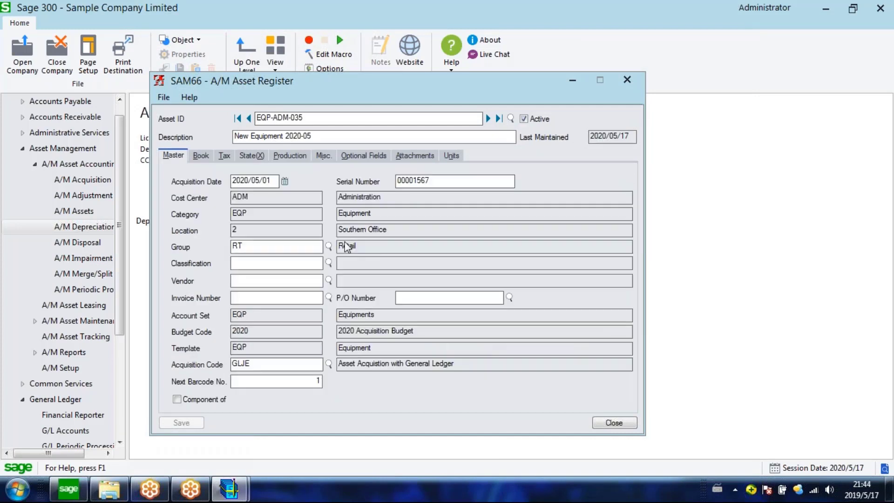
Open A/M Adjustment Entry and create a new batch with the description "Adjust Asset Life".
left_click(89, 197)
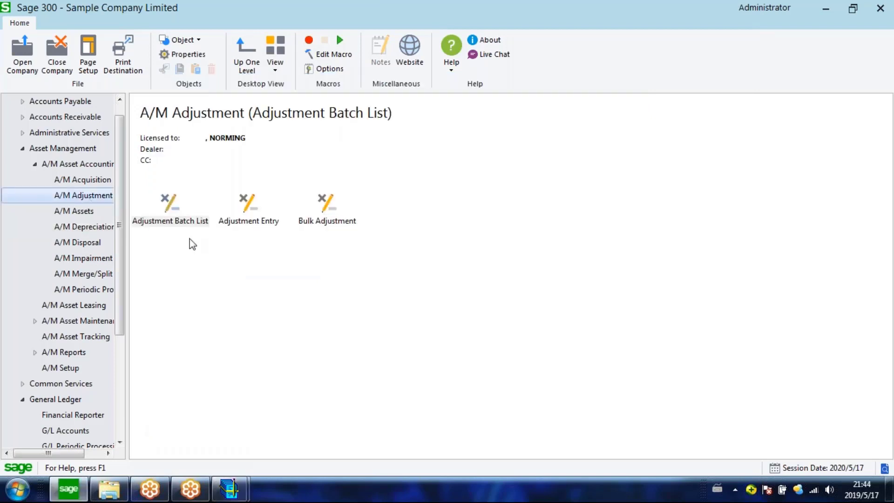
left_click(247, 211)
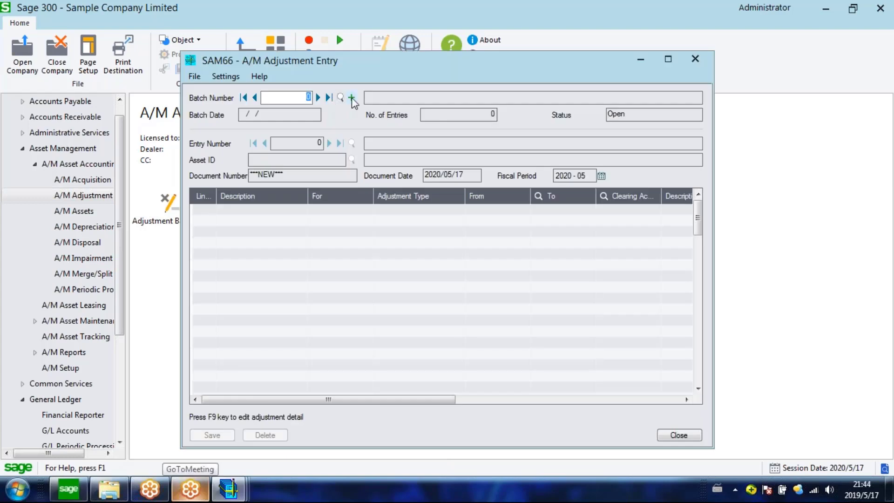
left_click(351, 98)
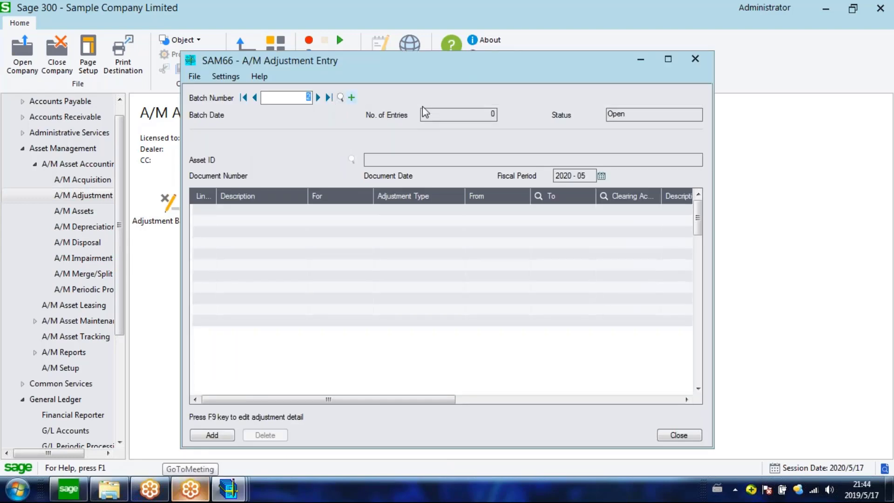
type("Adjust Asset ")
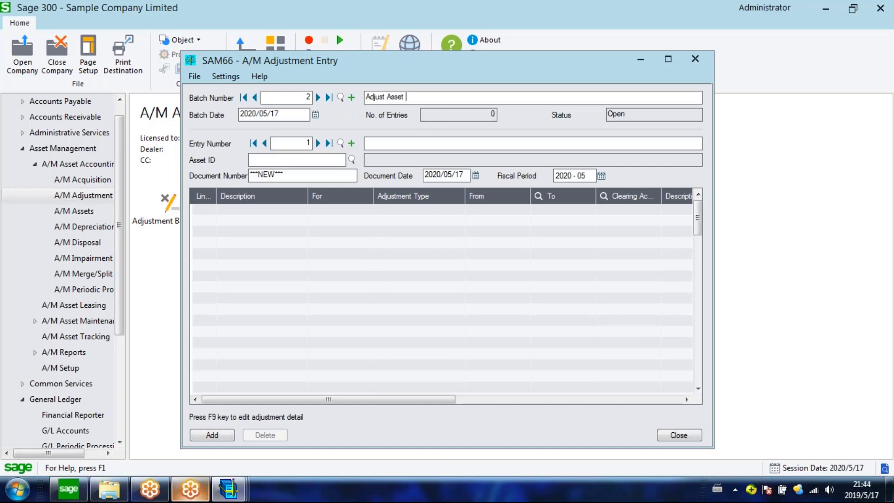
type("Life")
key("Tab")
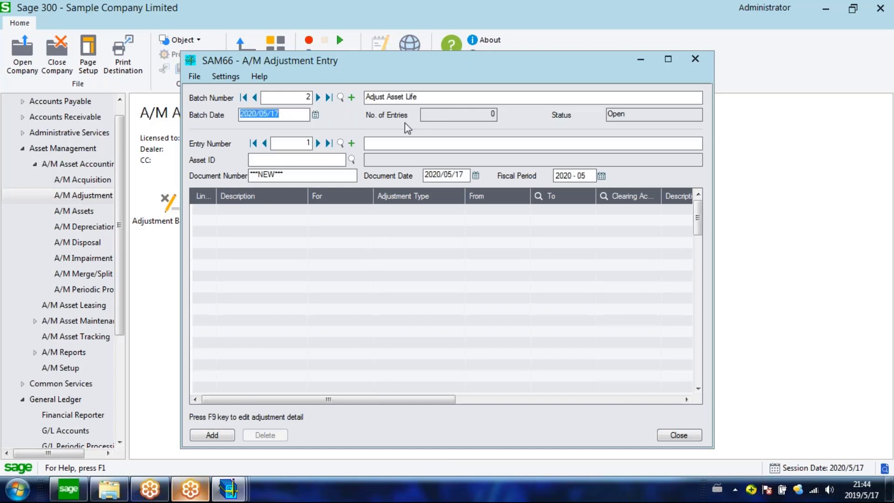
Copy the batch description "Adjust Asset Life" into the description of entry 1.
left_click(399, 143)
left_click_drag(437, 96, 365, 98)
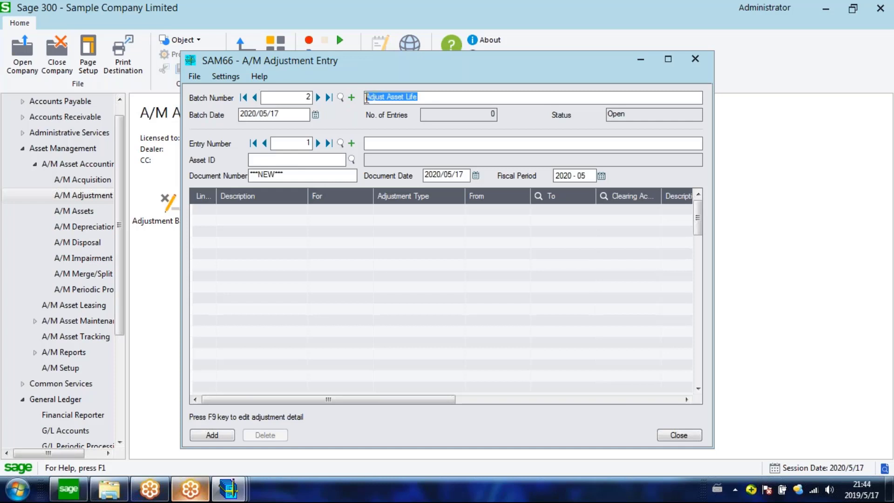
key("ctrl+c")
left_click(393, 148)
key("ctrl+v")
key("Tab")
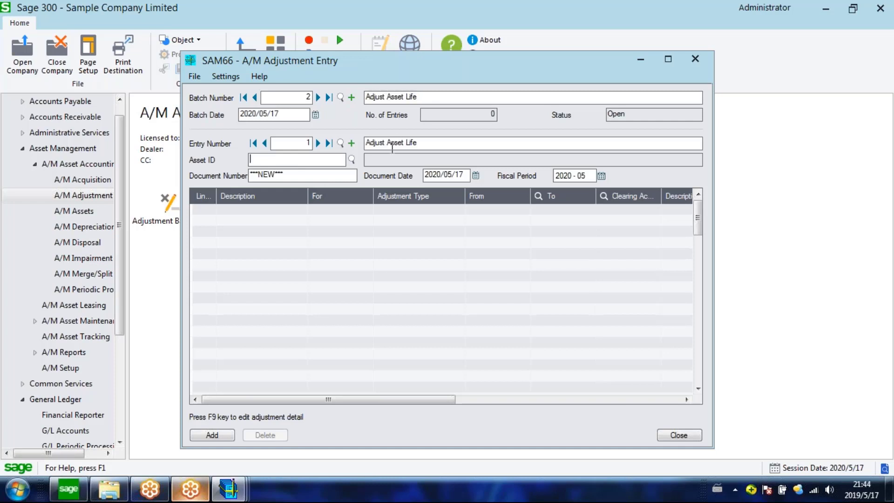
Fill the adjustment entry's Asset ID with EQP-ADM-035, taken from the open Asset Register.
left_click(352, 160)
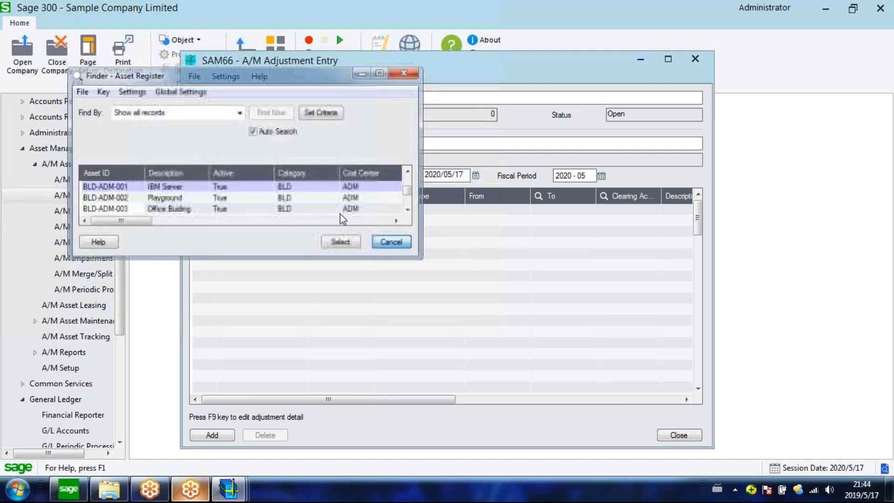
key("Escape")
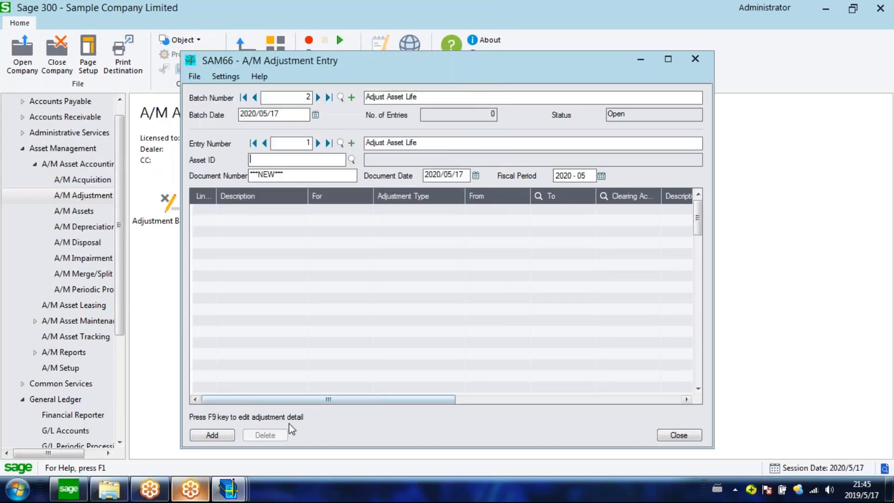
mouse_move(236, 478)
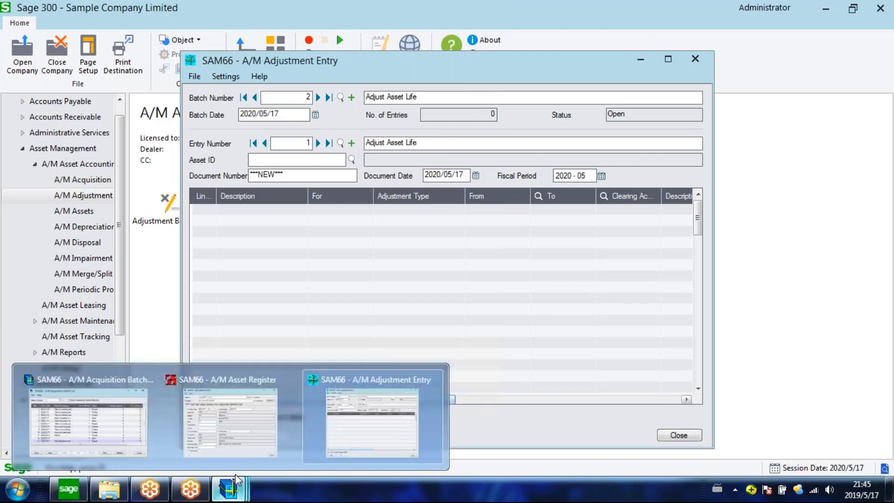
left_click(245, 428)
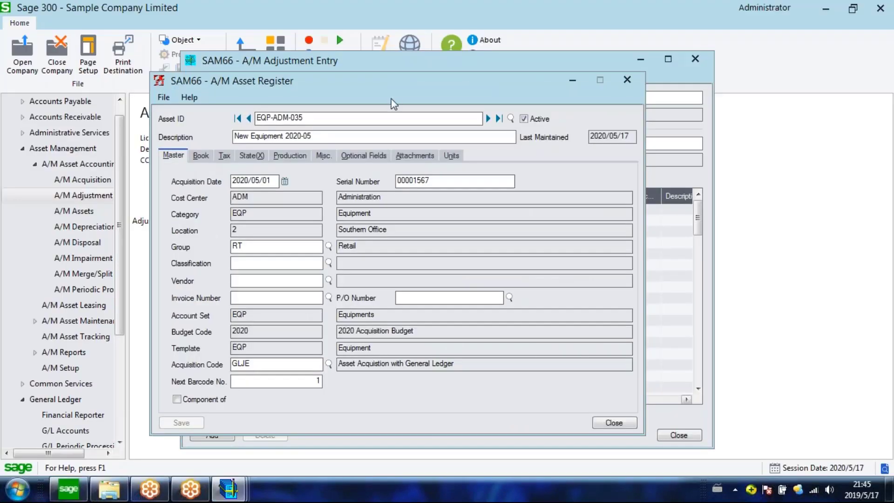
left_click_drag(391, 100, 389, 120)
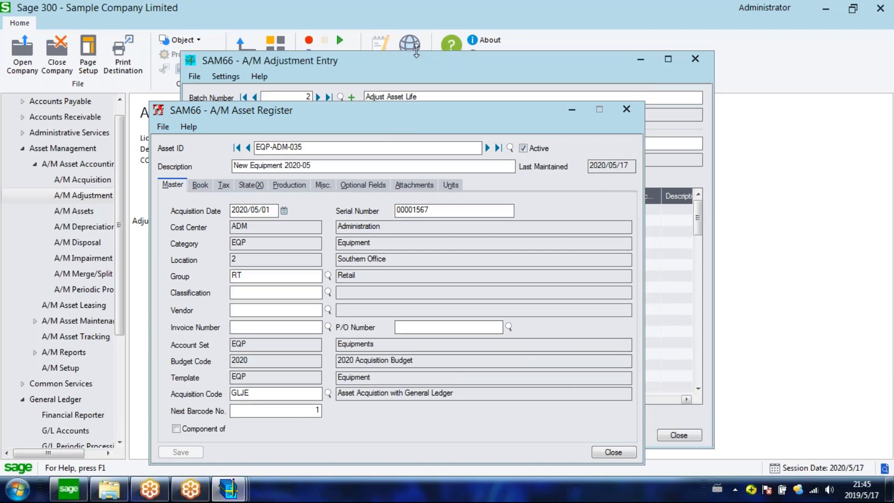
left_click(416, 57)
key("ctrl+v")
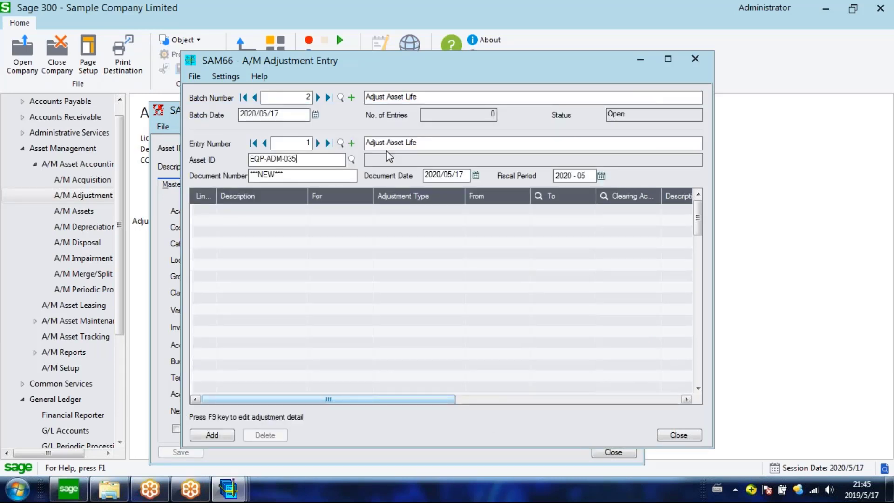
Change the adjustment batch description to "Adjust Asset location".
left_click(431, 97)
key("BackSpace")
key("BackSpace")
key("BackSpace")
key("BackSpace")
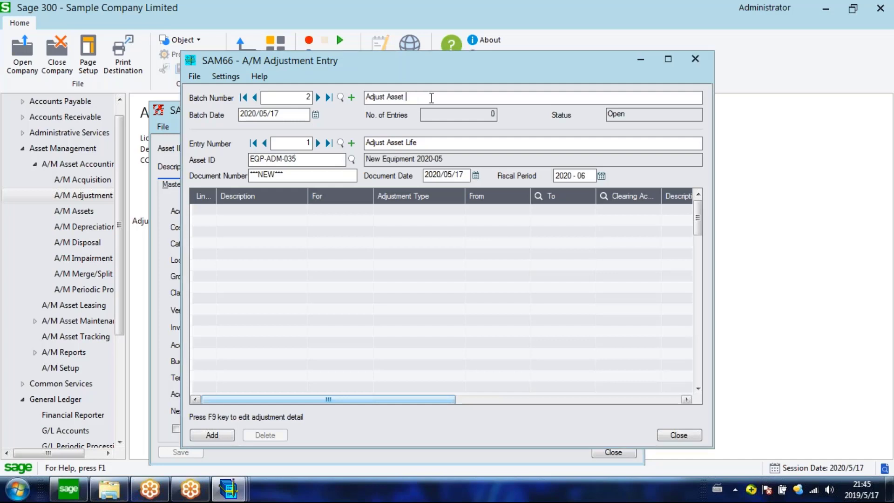
type("location")
key("Tab")
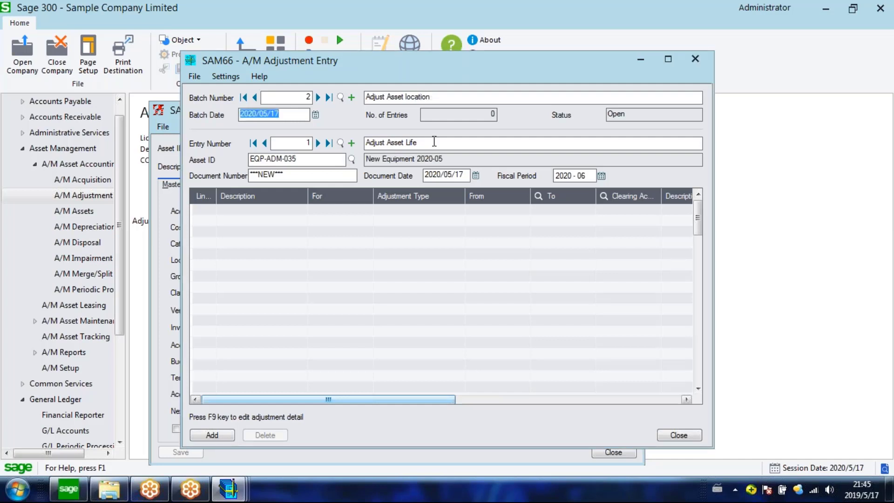
Change the adjustment entry's description to "Adjust Asset Location".
left_click_drag(433, 141, 405, 141)
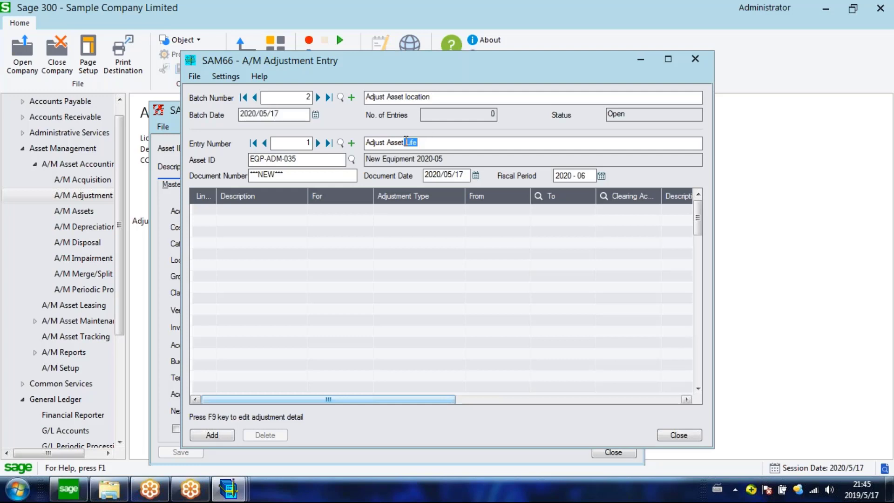
key("BackSpace")
type("Location")
key("Tab")
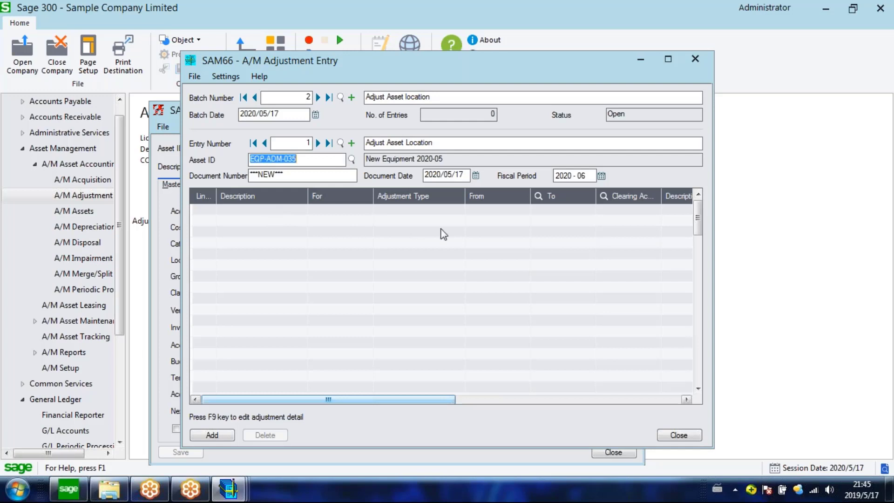
Check the asset's Book details in the Asset Register and set the adjustment entry's fiscal period to 2020-05.
left_click(173, 116)
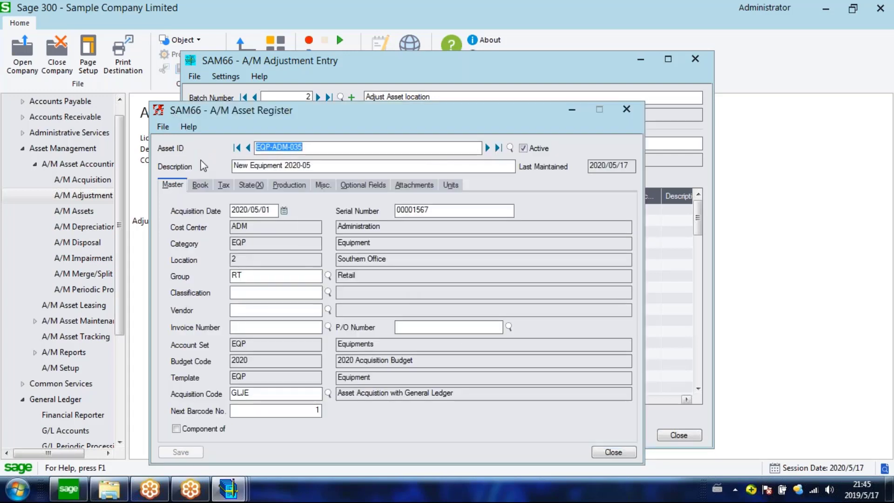
left_click(200, 185)
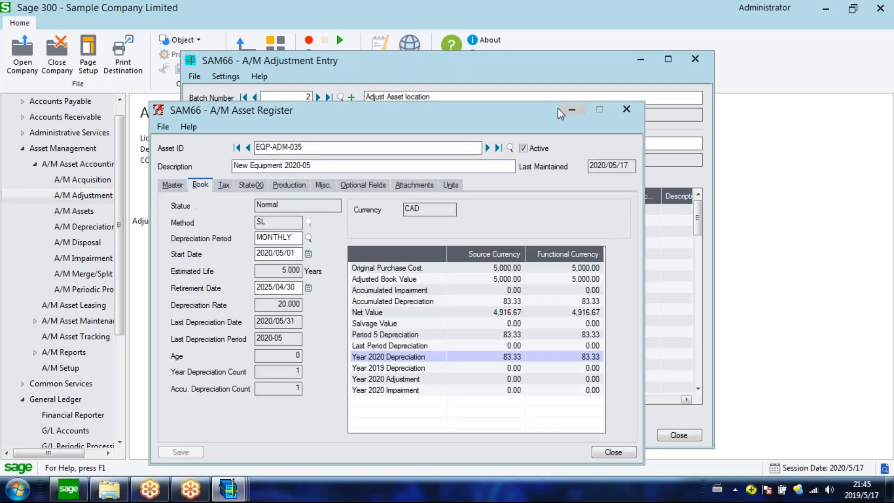
left_click(557, 97)
left_click(600, 175)
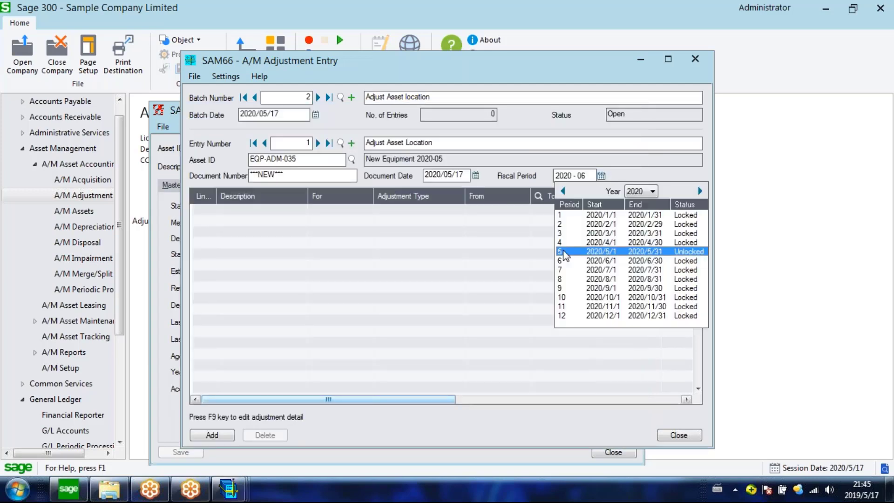
left_click(564, 251)
Add an adjustment line for the Book with Location as its adjustment type.
left_click(344, 210)
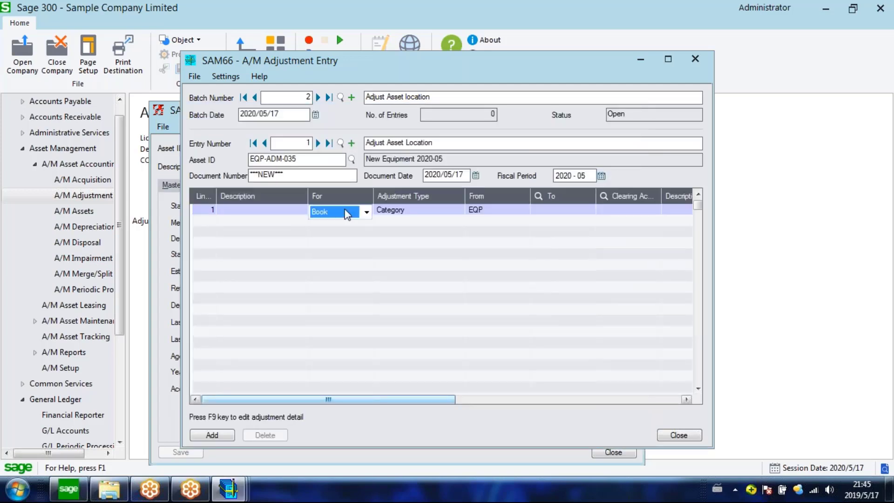
left_click(344, 209)
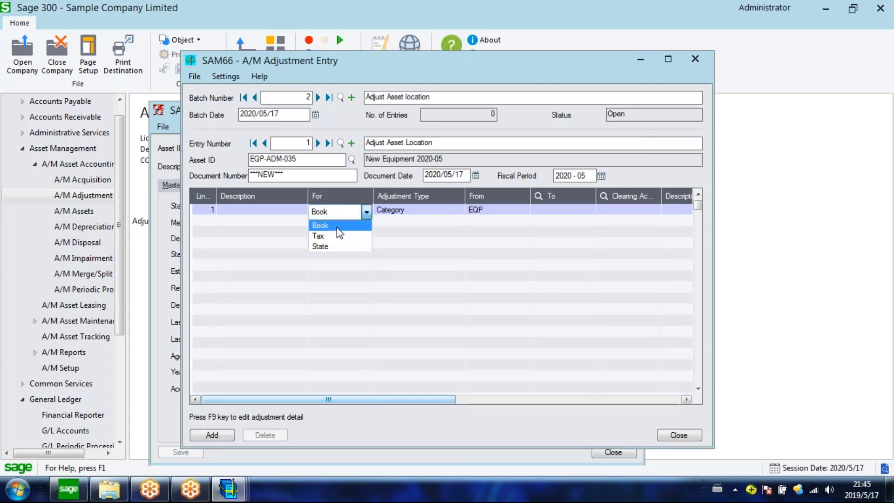
left_click(440, 204)
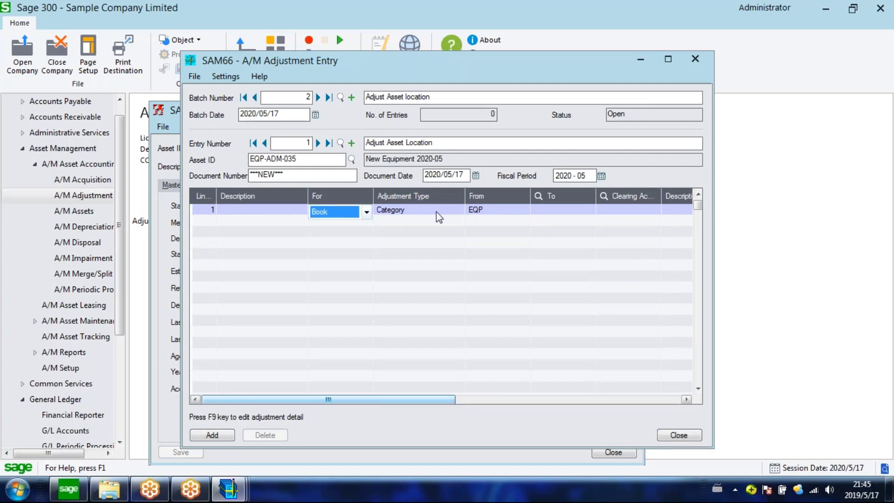
left_click(415, 208)
left_click(415, 208)
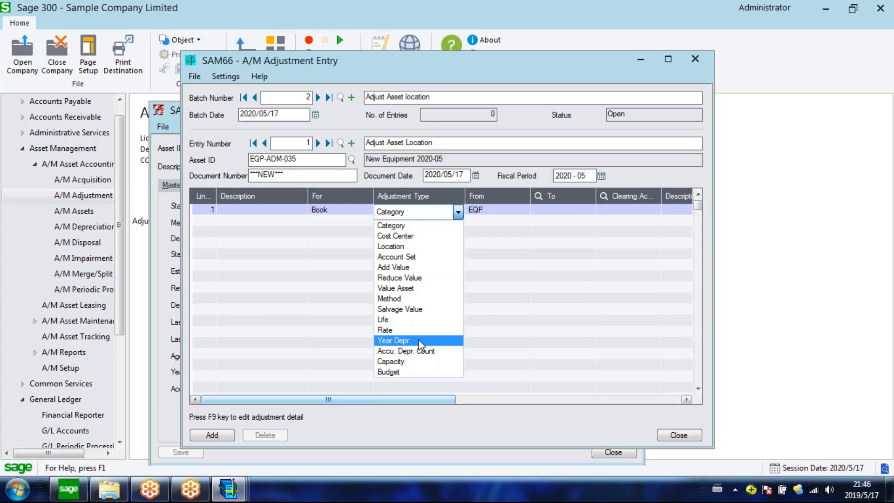
left_click(412, 246)
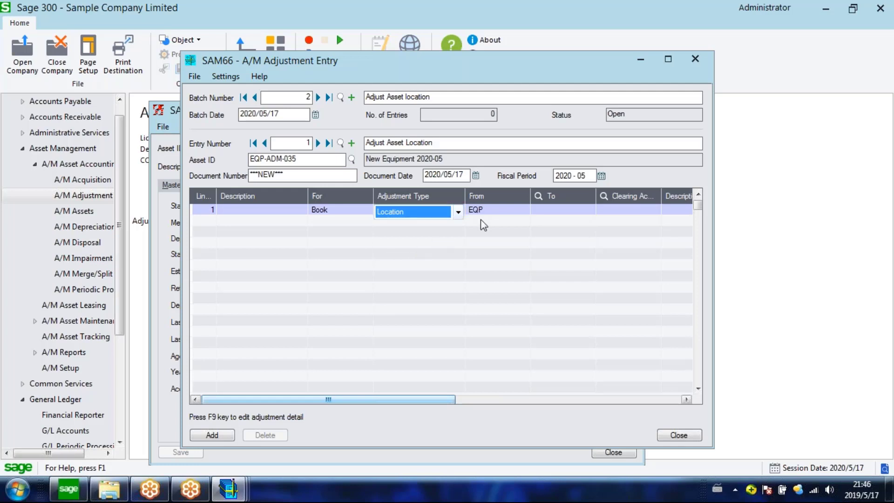
Set the new location on the adjustment line to 1, Northern Office, using the location finder.
left_click(572, 210)
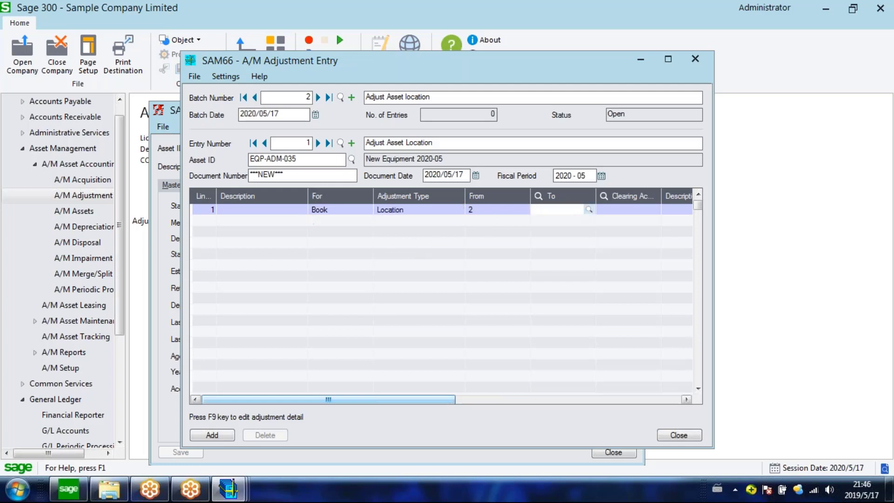
key("F5")
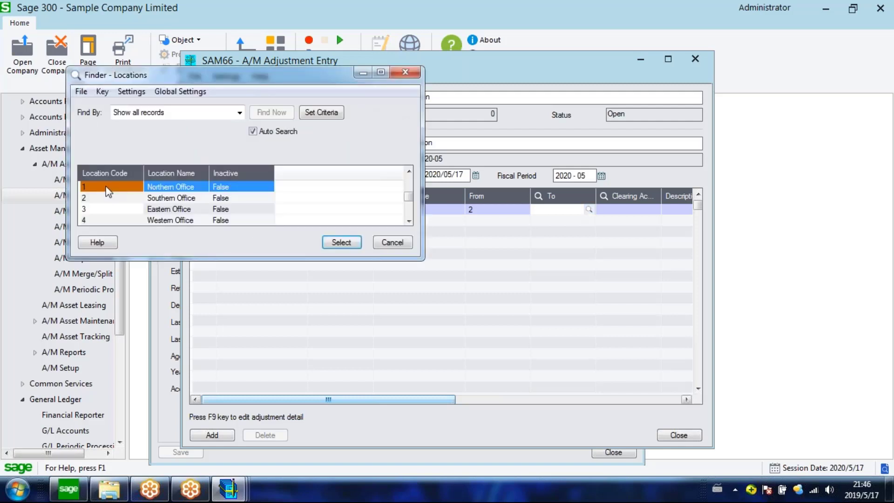
double_click(108, 191)
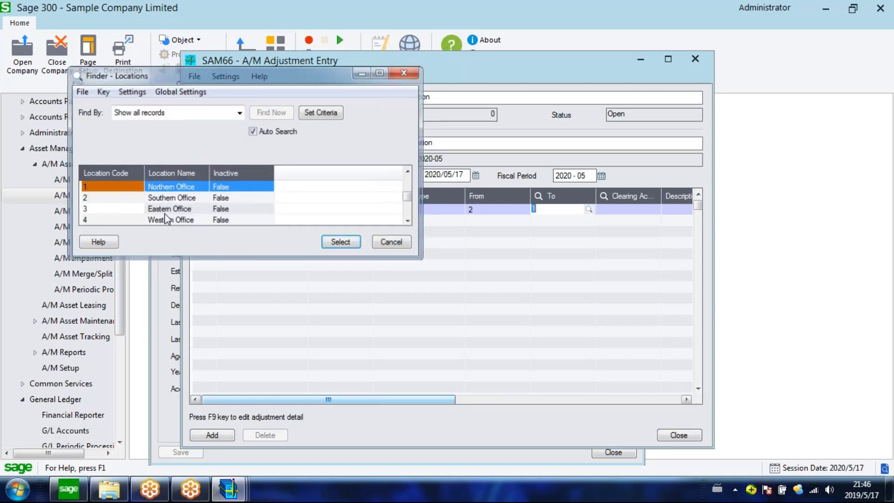
Close A/M Adjustment Entry and move the Asset Register for EQP-ADM-035 clear of the adjustment program icons.
left_click_drag(474, 59, 459, 61)
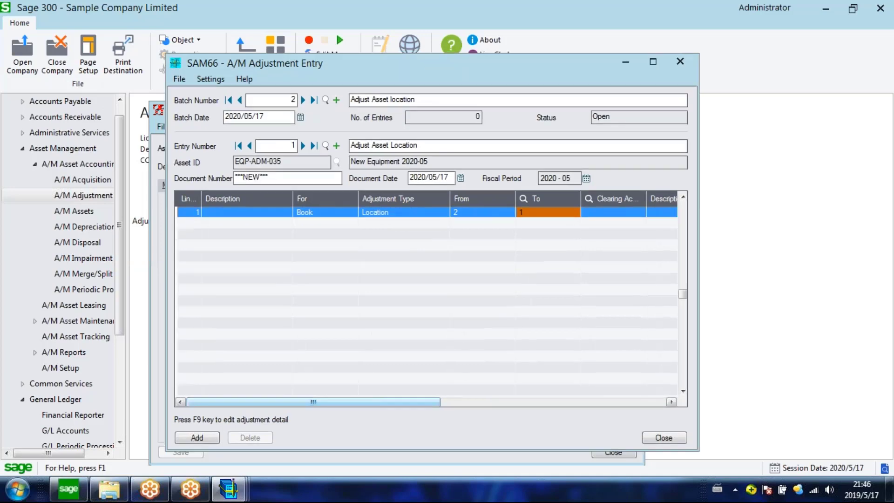
left_click(665, 437)
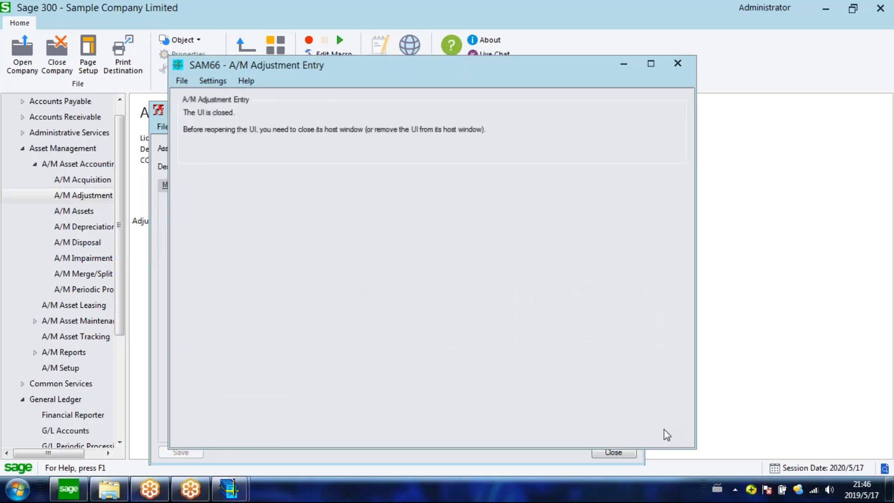
left_click_drag(336, 110, 640, 94)
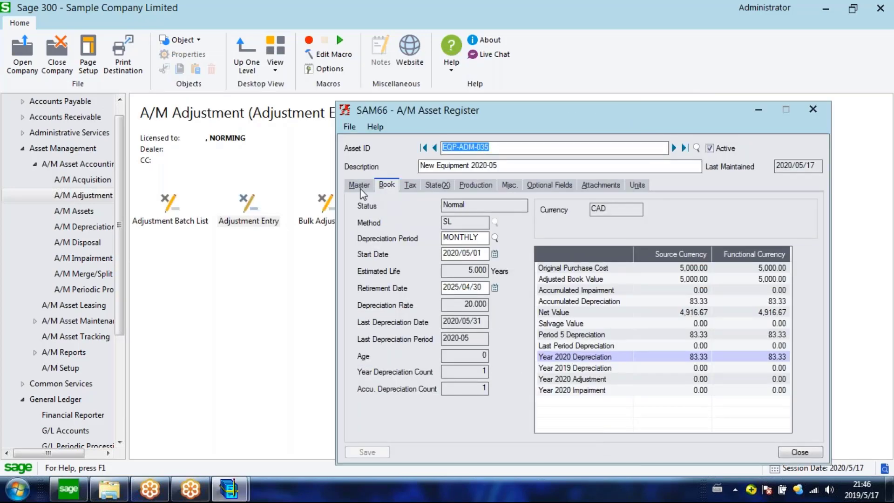
Open the Adjustment Batch List and post batch 2, Adjust Asset location.
left_click(875, 93)
double_click(176, 217)
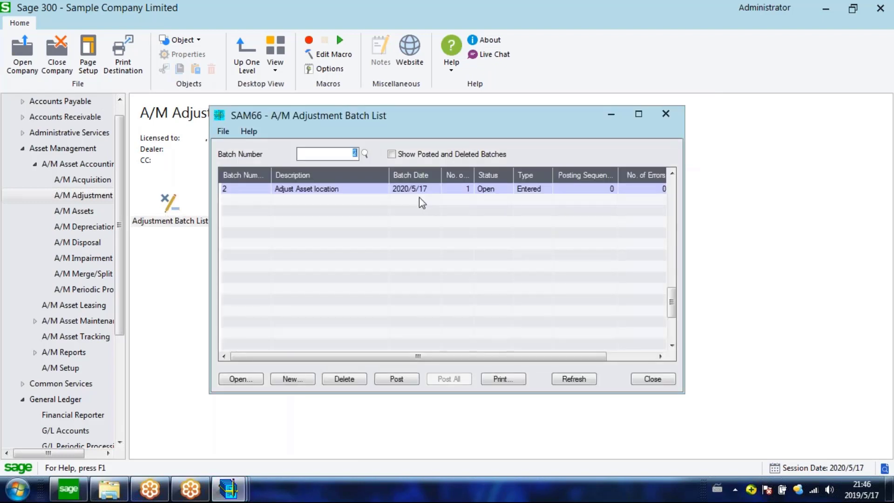
left_click(418, 197)
left_click(396, 378)
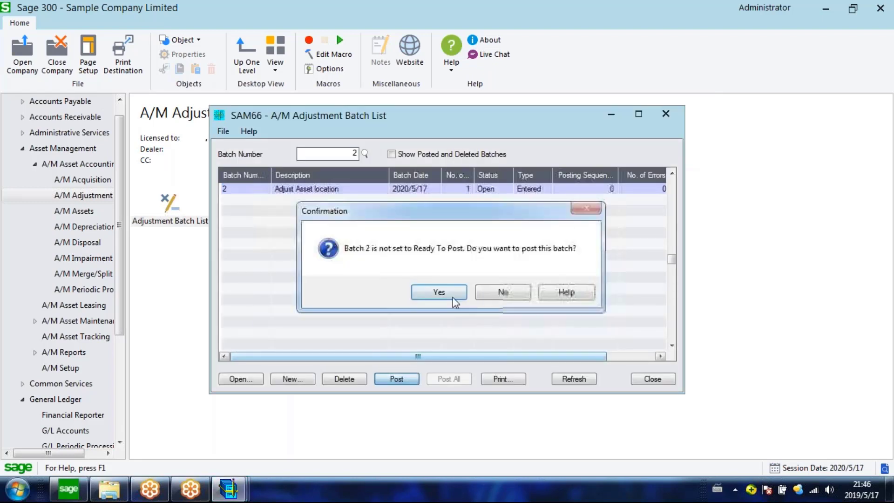
left_click(439, 292)
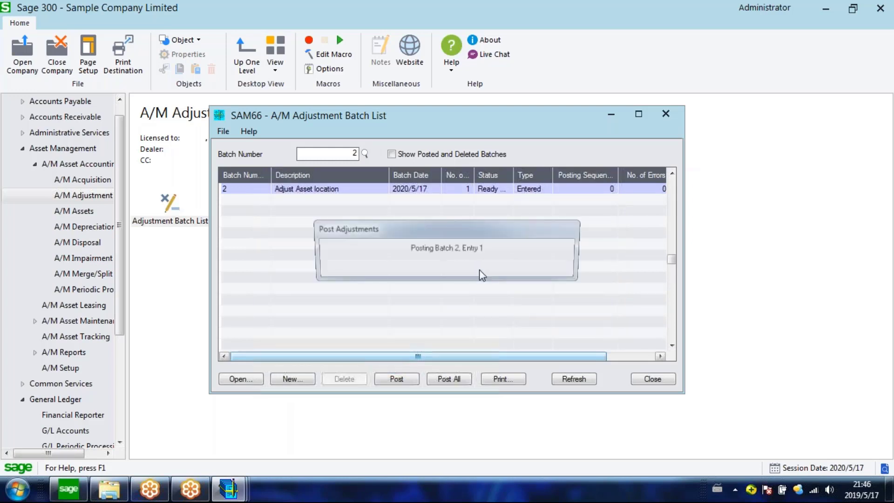
left_click(481, 251)
Reload asset EQP-ADM-035 in the Asset Register and check its location in the Master details.
mouse_move(229, 489)
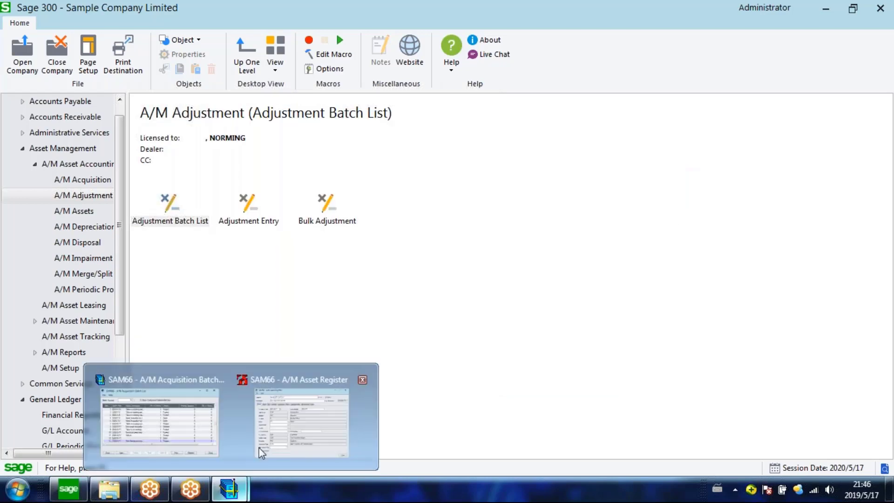
left_click(261, 452)
left_click(435, 149)
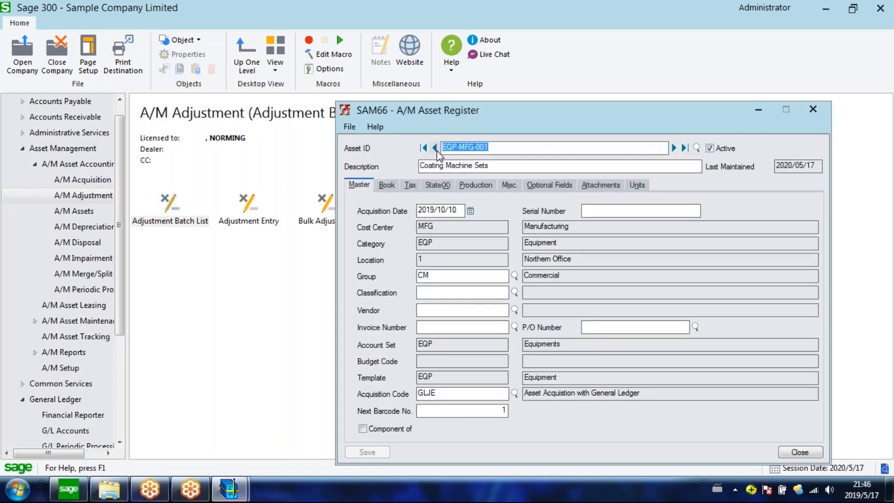
left_click(435, 148)
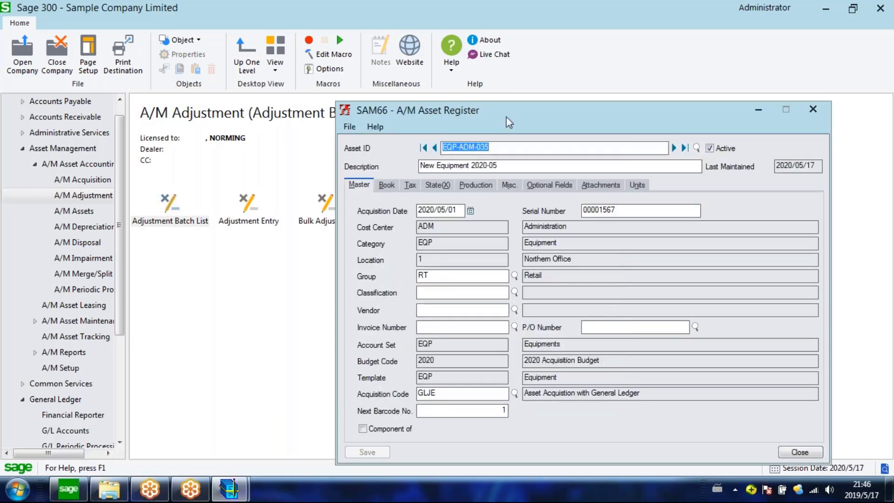
Examine the description, original purchase cost and adjusted book value in the Book details of EQP-ADM-035.
left_click_drag(506, 116, 515, 83)
left_click(399, 154)
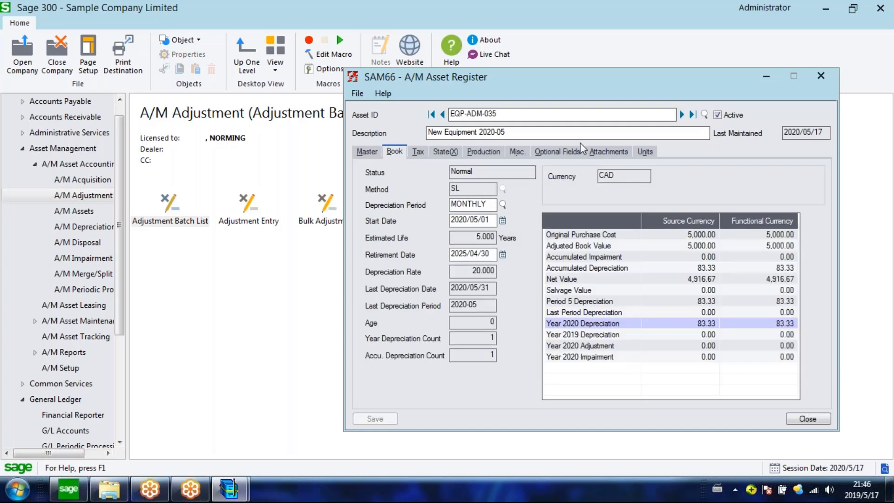
left_click(670, 236)
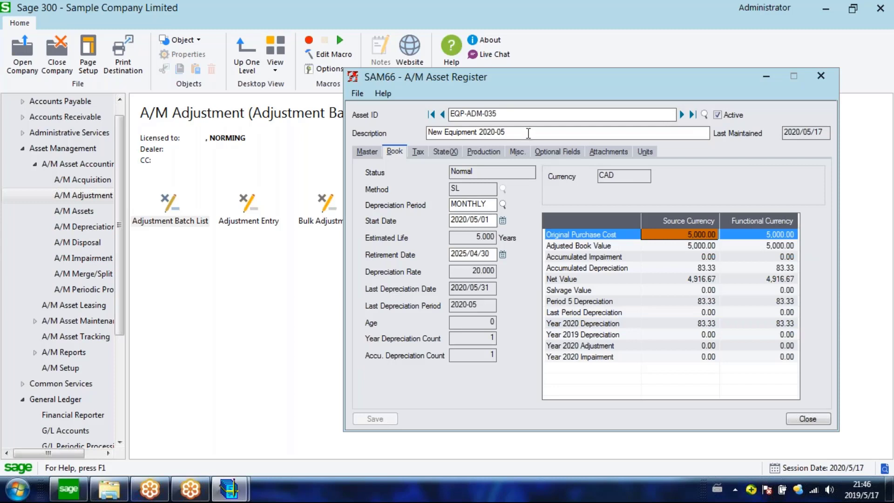
left_click(469, 132)
left_click(507, 132)
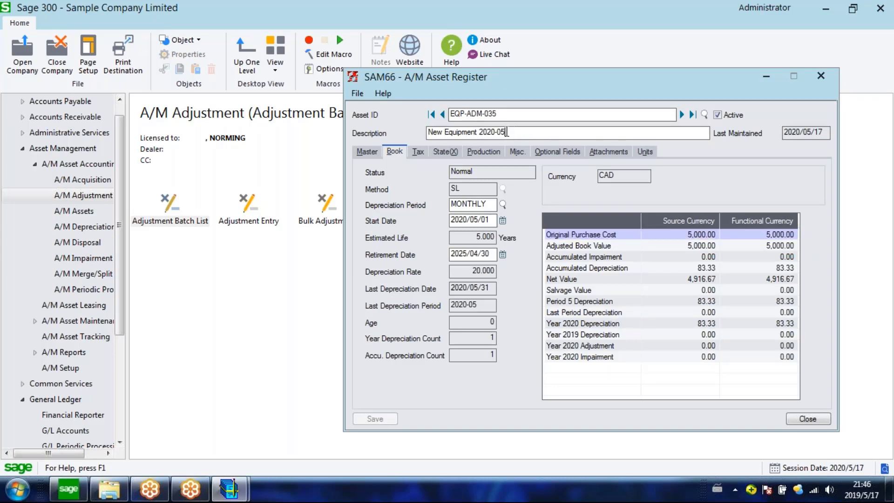
left_click_drag(506, 131, 424, 129)
left_click_drag(536, 133, 414, 132)
left_click(524, 133)
left_click_drag(524, 77, 470, 66)
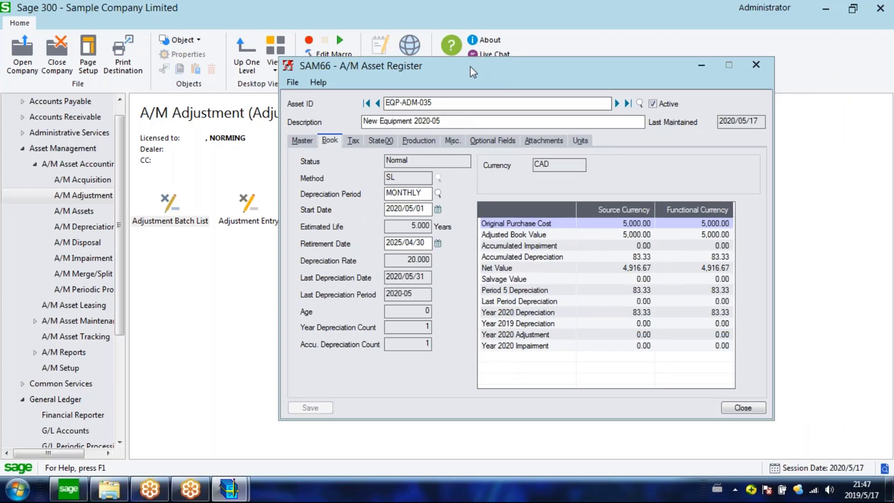
left_click_drag(473, 72, 462, 72)
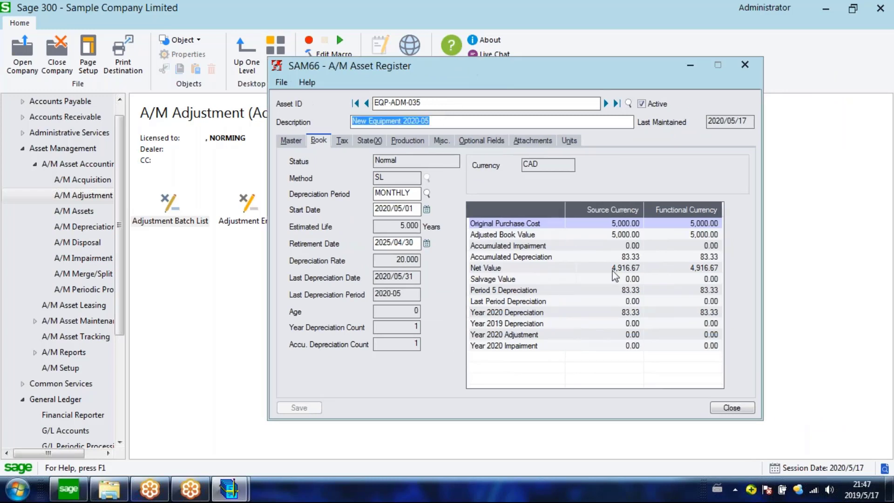
left_click(605, 225)
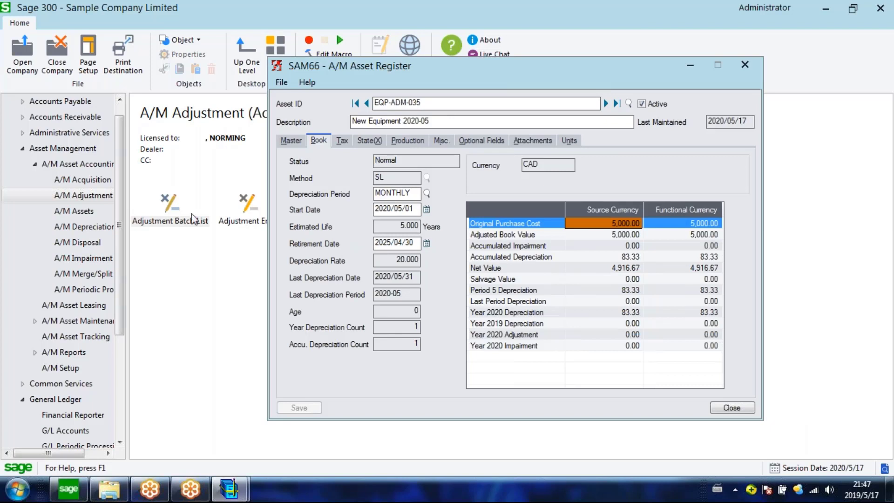
left_click(598, 234)
left_click(598, 225)
Create an acquisition batch described as Add-on and enter add-pn as the description of its first entry.
left_click(78, 180)
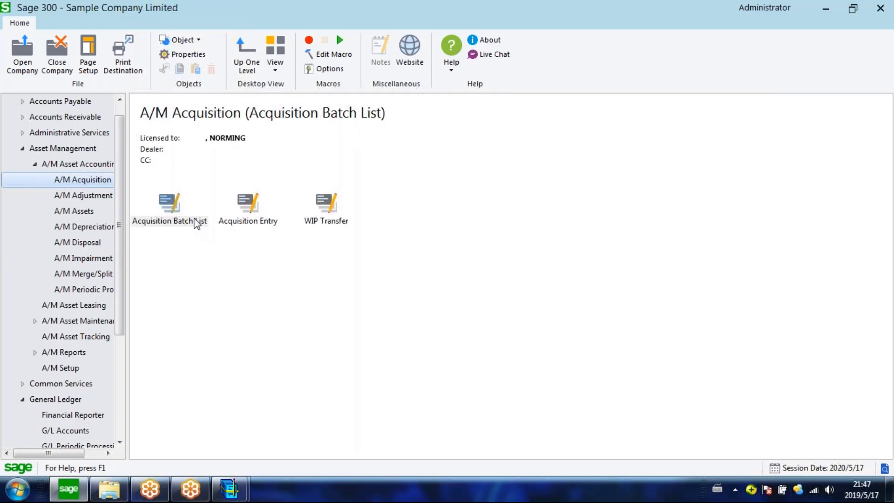
left_click(157, 220)
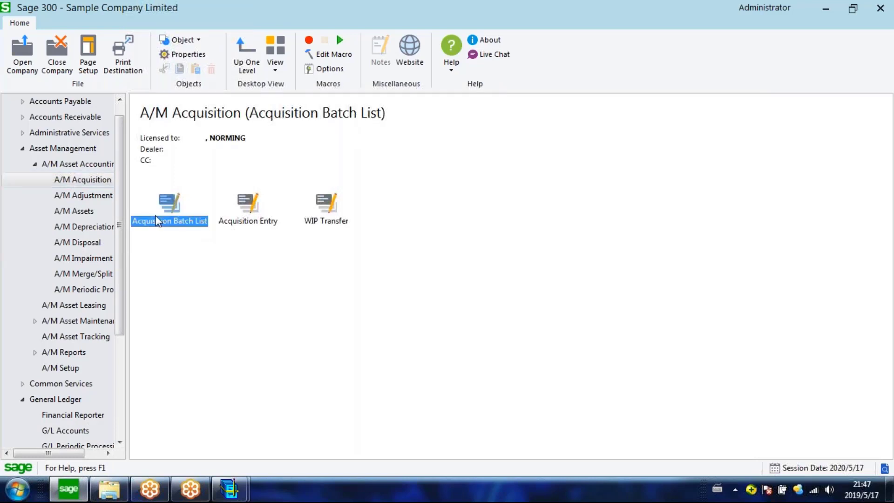
type("dd-on")
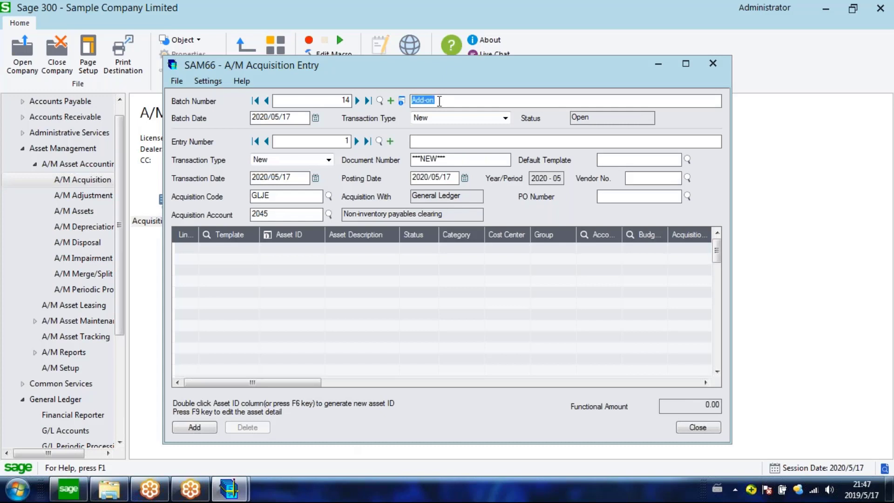
key("Tab")
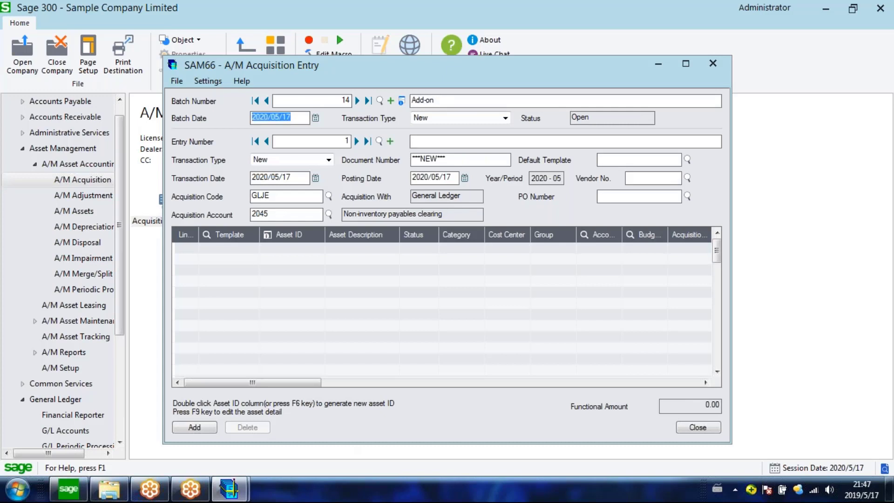
left_click(426, 142)
type("add-pn")
key("Tab")
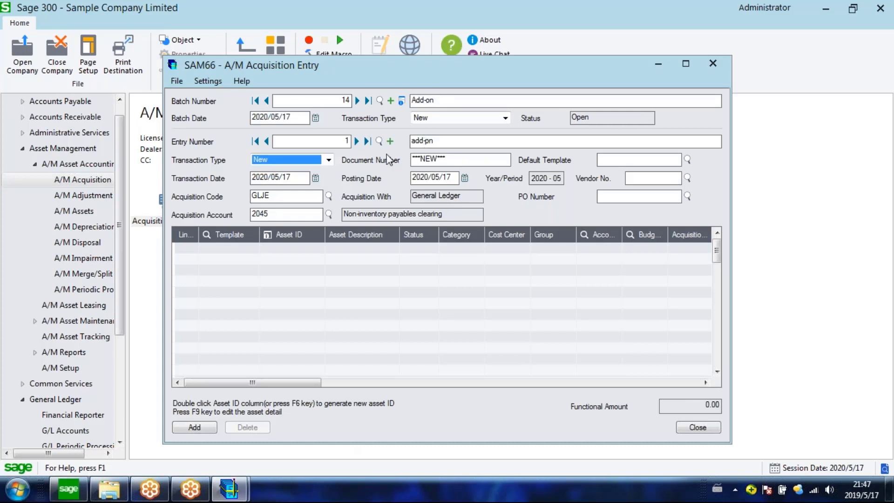
Set the entry's transaction type to New Add-on and apply it to asset EQP-ADM-035.
left_click(305, 160)
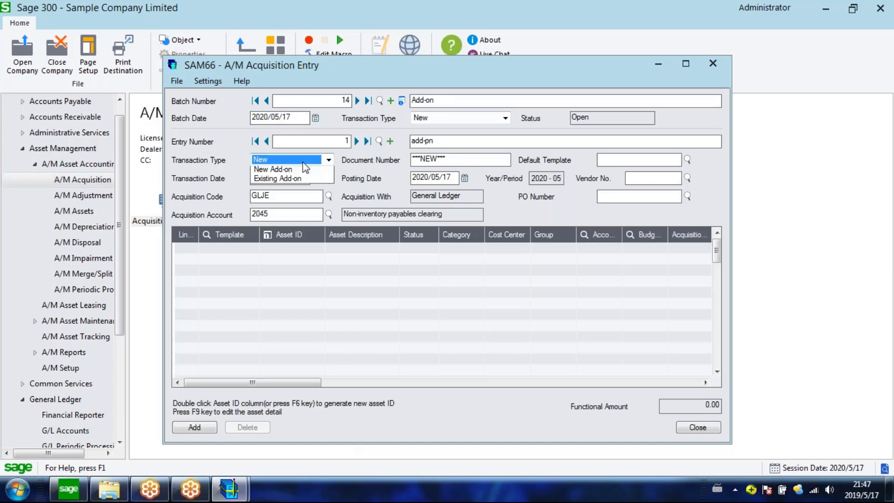
left_click(302, 190)
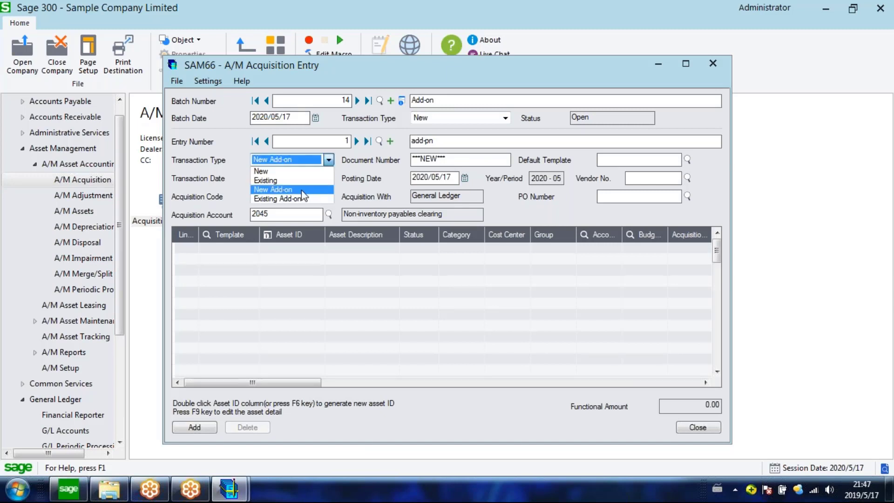
left_click(300, 190)
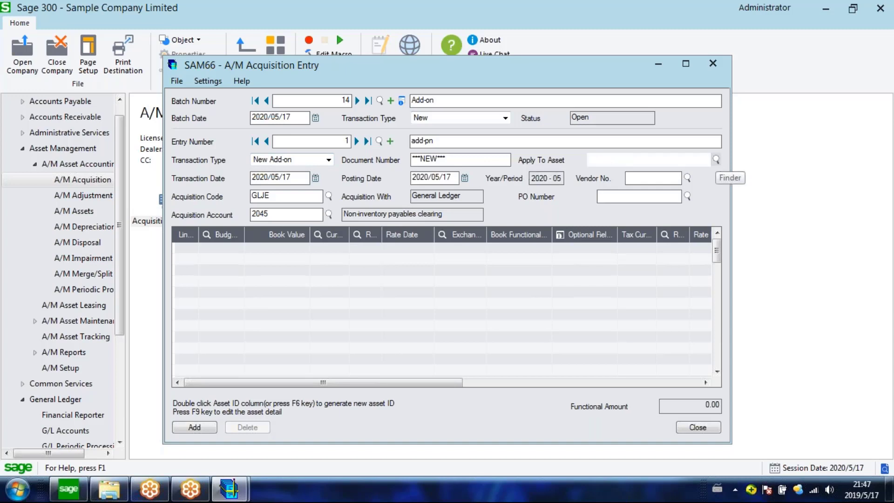
type("EQP-ADM-035")
key("Tab")
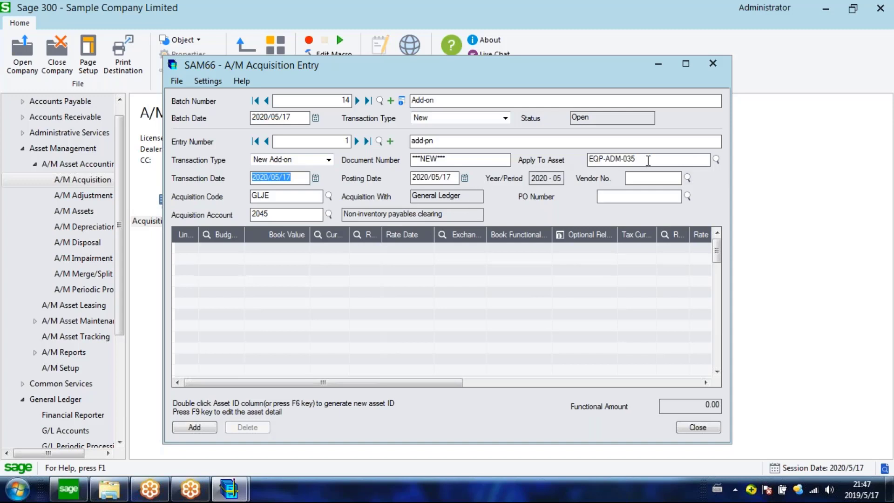
left_click_drag(649, 159, 587, 160)
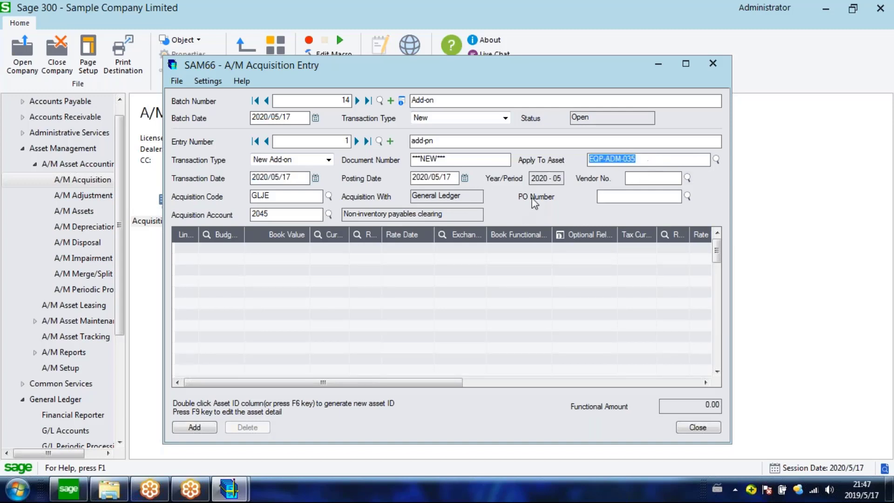
Add a detail line with a book value of 500 and save the add-on entry.
left_click(203, 250)
left_click(282, 249)
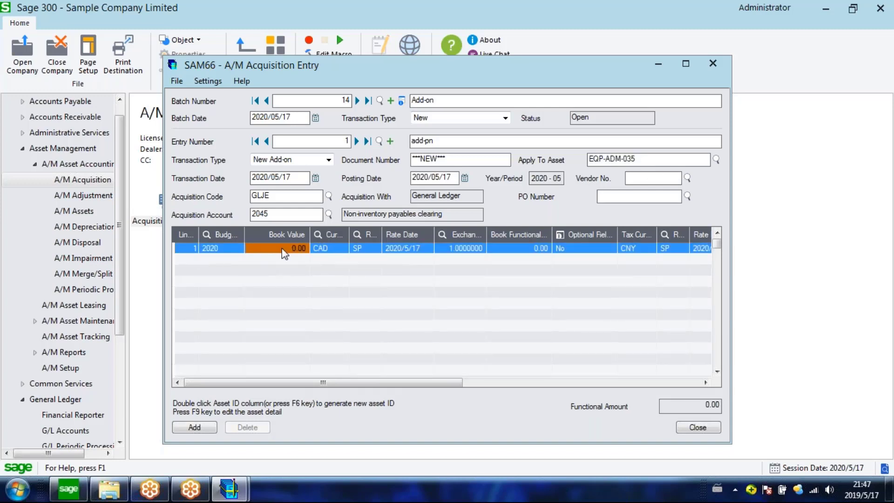
left_click(283, 251)
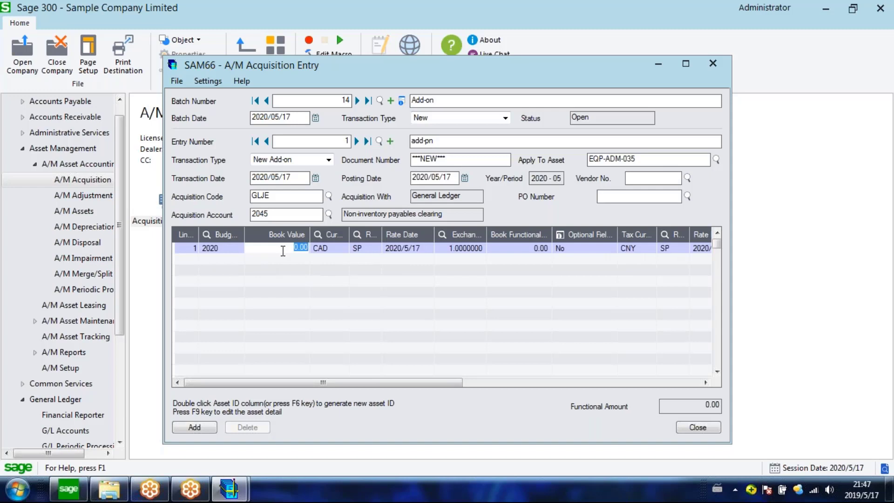
type("500")
key("Return")
left_click(203, 428)
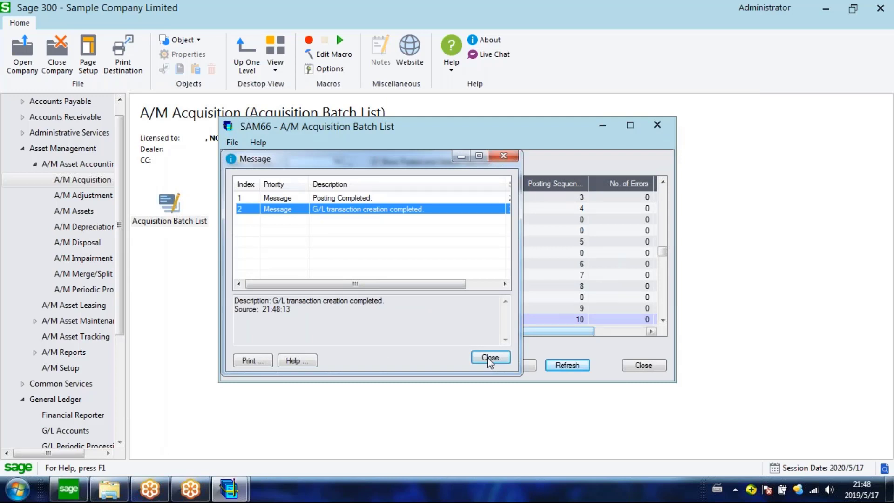
Close the posting message and check the adjusted book value of EQP-ADM-035 in the Asset Register's Book details.
left_click(489, 357)
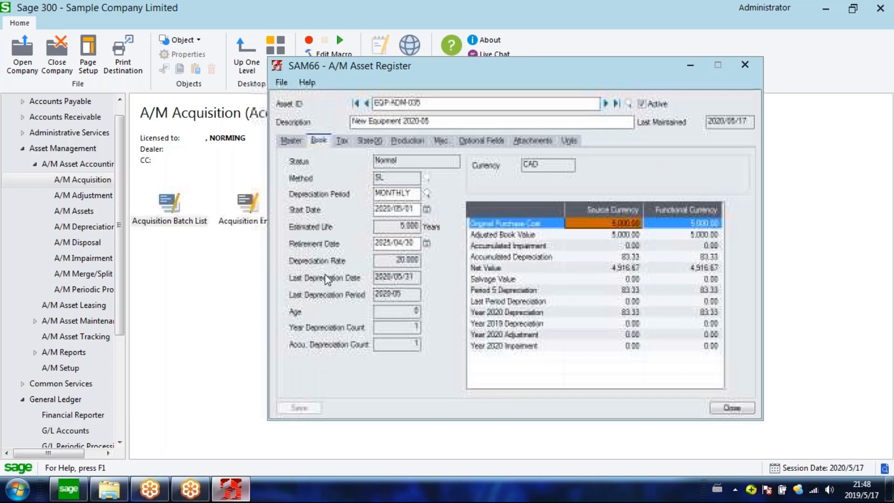
left_click(605, 103)
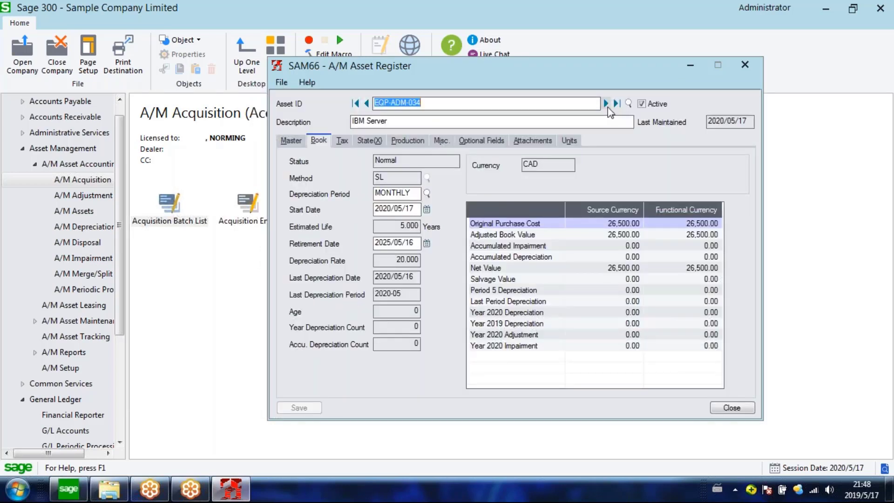
left_click(607, 107)
left_click(628, 226)
left_click(625, 236)
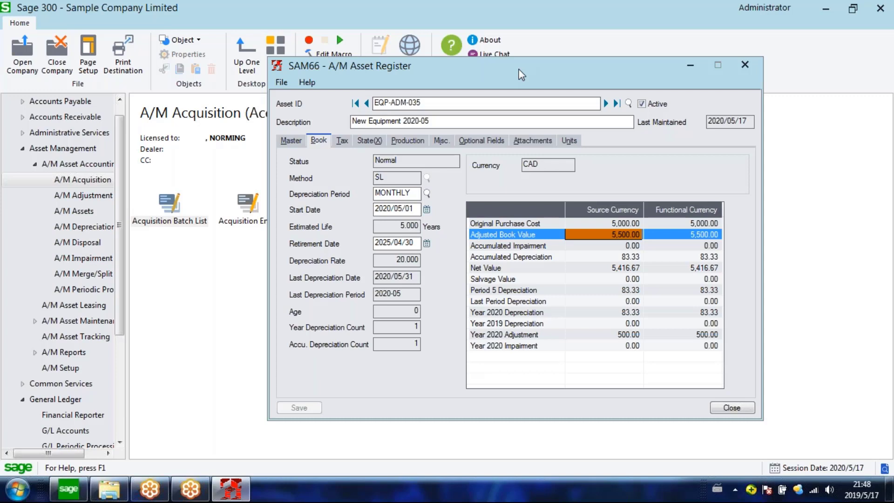
left_click_drag(518, 70, 462, 69)
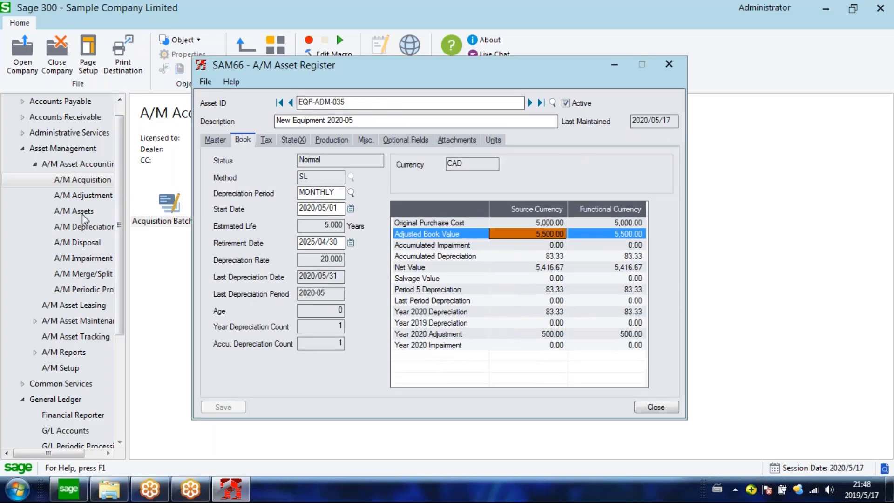
Look through the A/M Merge/Split programs, from Merge Batch List to Split Batch List and Split Entry.
left_click(81, 225)
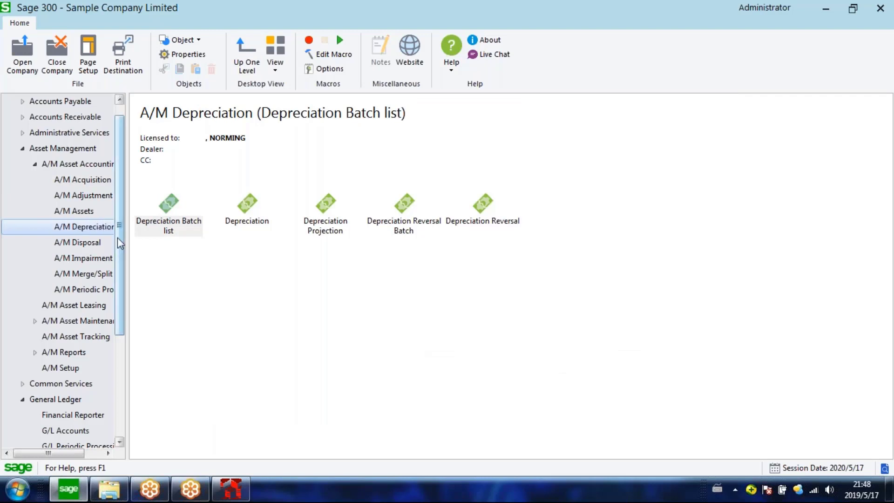
scroll(107, 235, "down", 1)
left_click(95, 230)
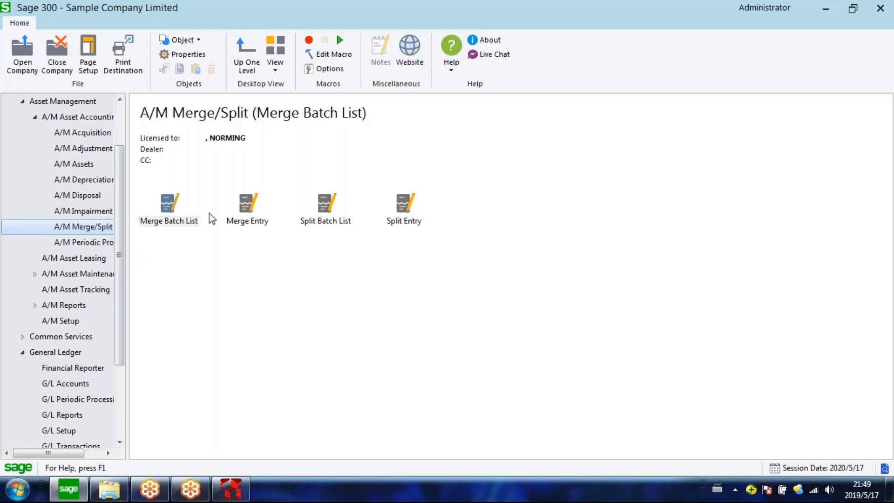
left_click(180, 219)
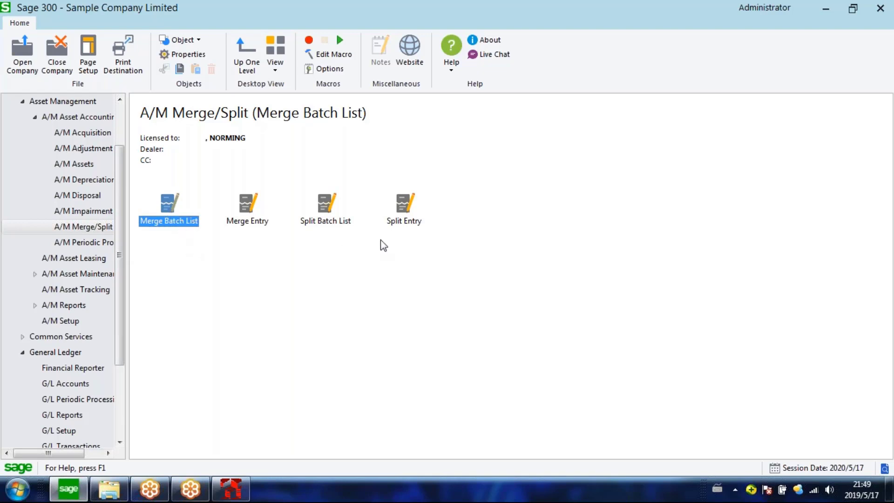
left_click(359, 234)
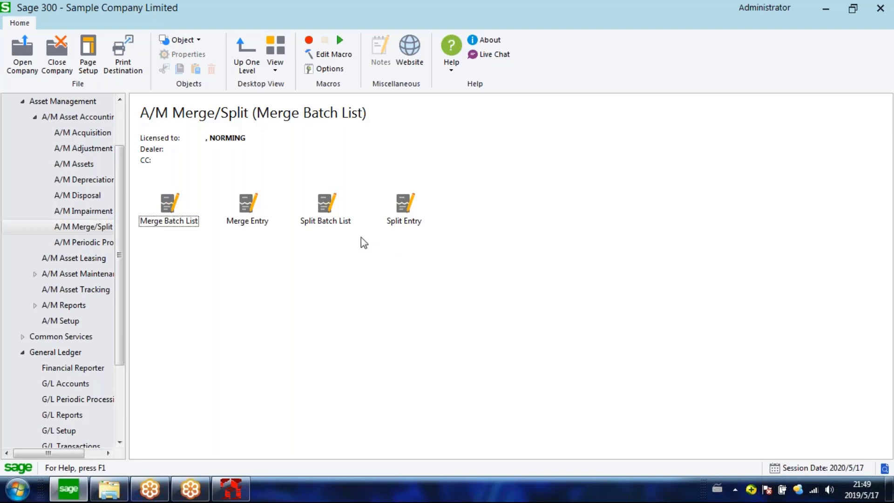
left_click(332, 214)
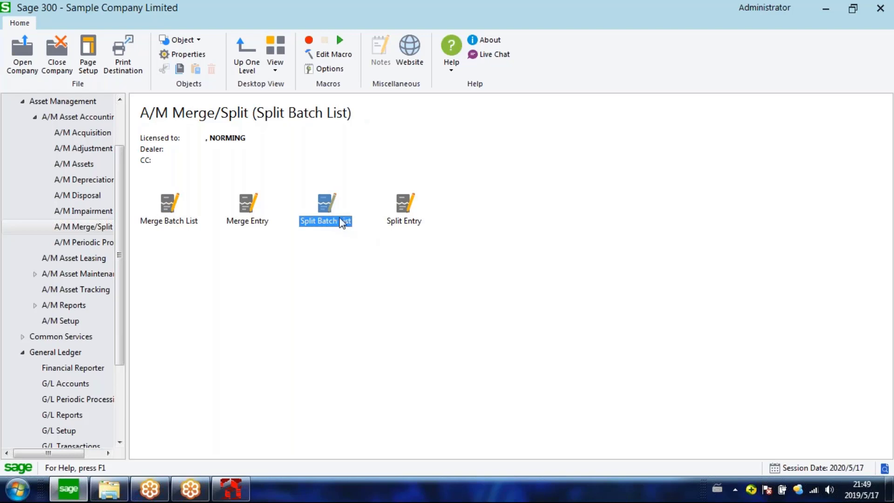
left_click(404, 211)
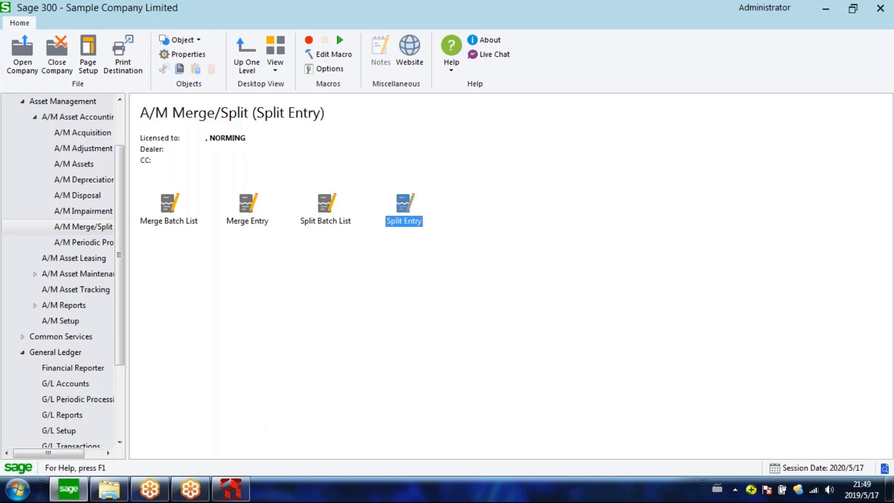
Bring up the Asset Register for EQP-ADM-035 and review its asset ID and description.
left_click(239, 491)
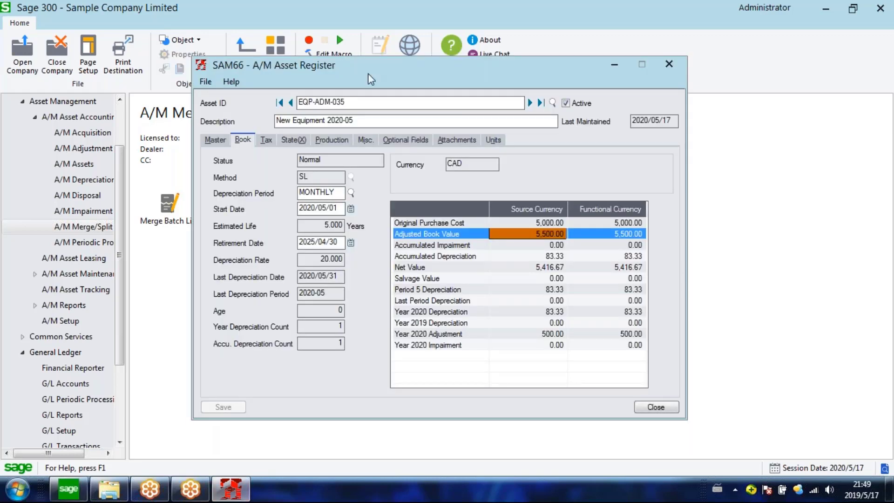
left_click_drag(368, 74, 350, 74)
left_click_drag(324, 119, 204, 125)
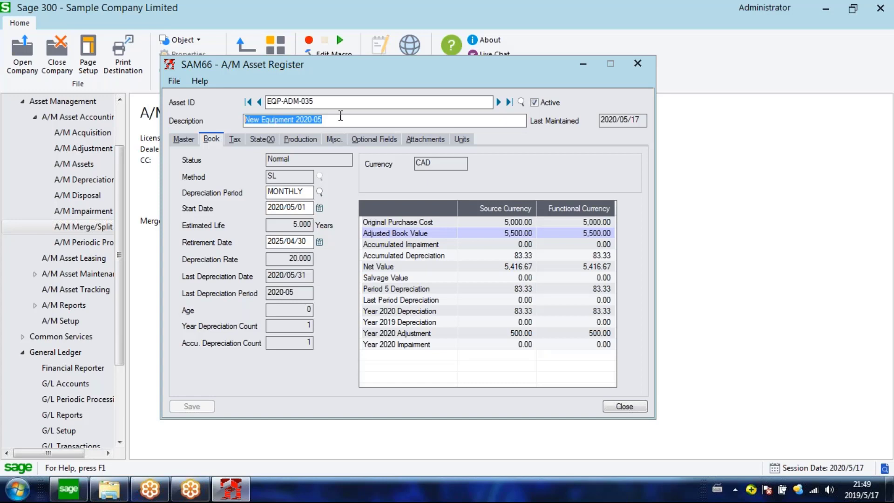
left_click_drag(333, 103, 253, 99)
left_click(309, 123)
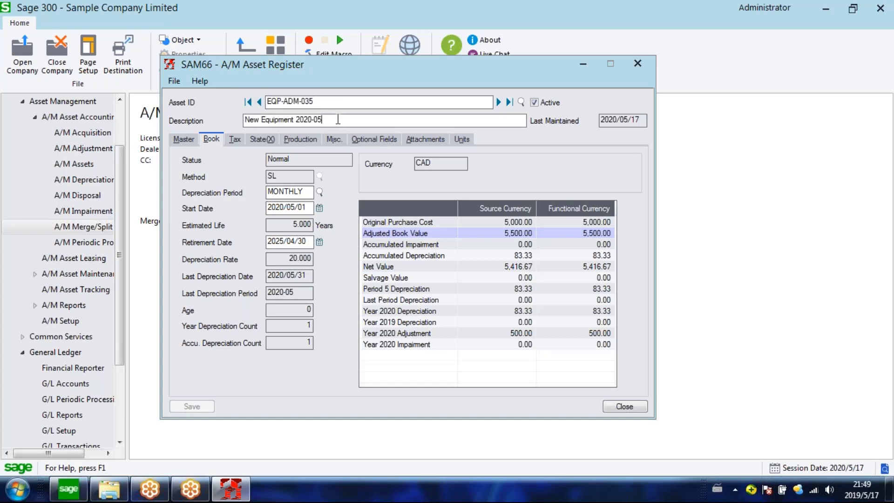
left_click(324, 123)
left_click_drag(321, 120, 421, 85)
left_click(328, 102)
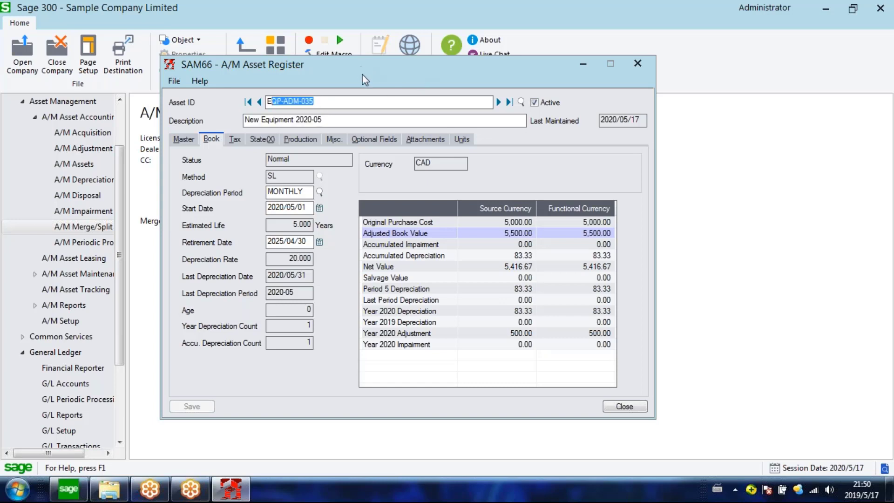
Move the Asset Register clear of the program icons and open the A/M Split Entry program.
left_click_drag(362, 75, 404, 291)
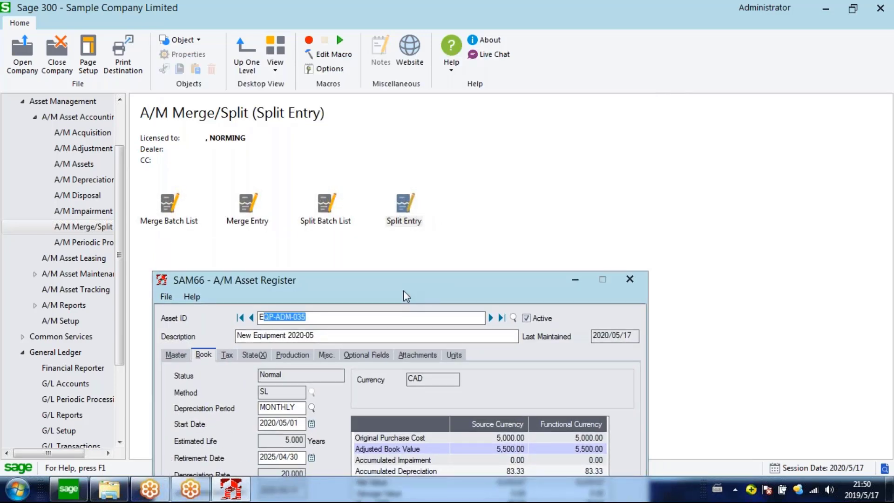
left_click_drag(403, 290, 403, 292)
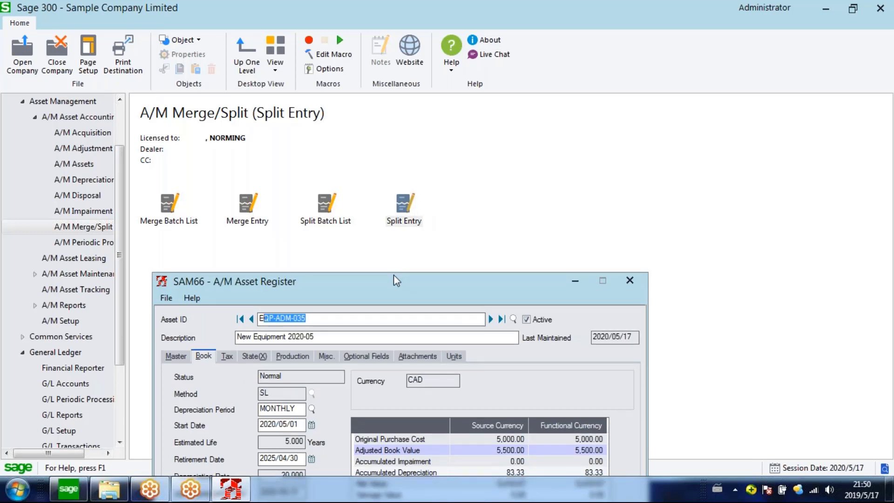
left_click(408, 210)
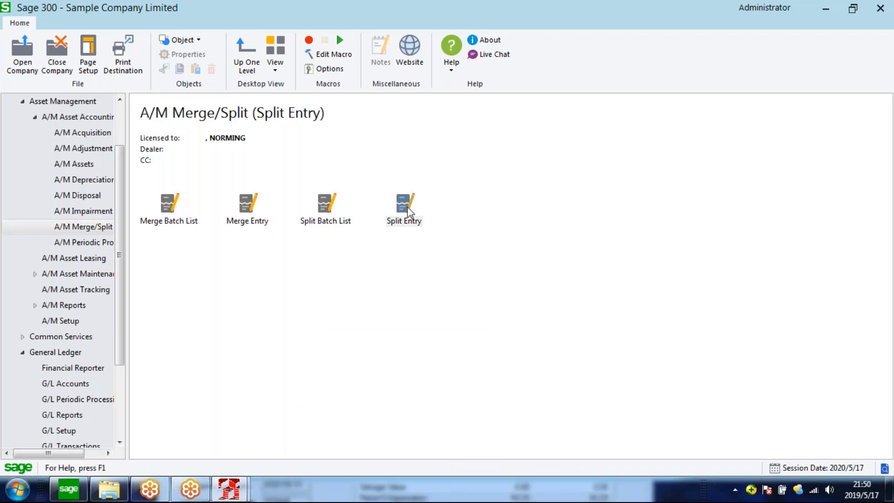
double_click(407, 209)
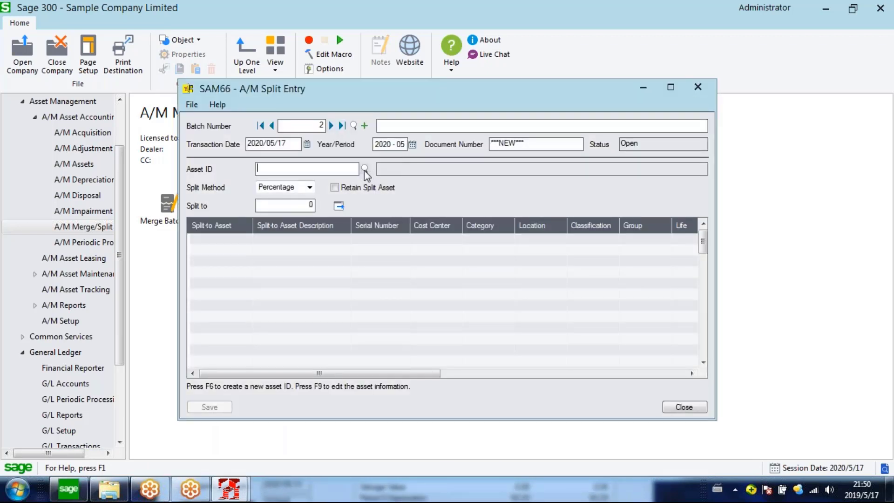
Choose FUR-ADM-002 (Executive Desks) from the asset finder as the asset to split.
left_click(364, 169)
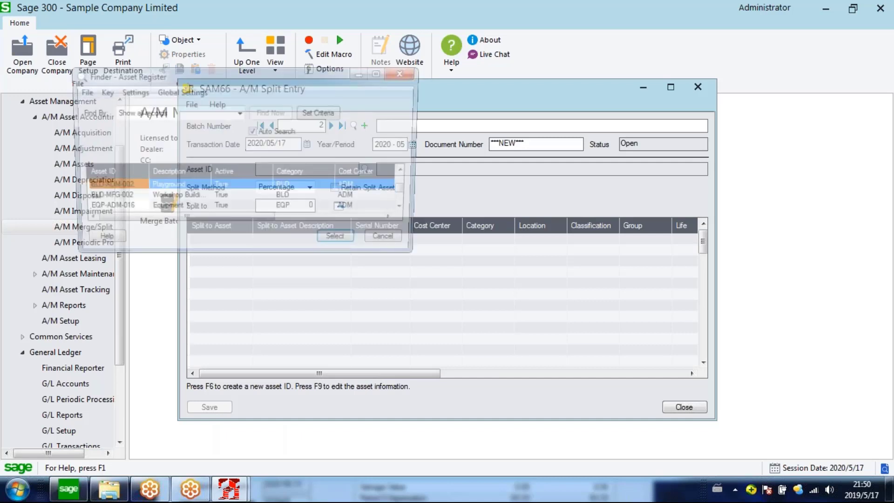
left_click(153, 211)
scroll(152, 215, "down", 1)
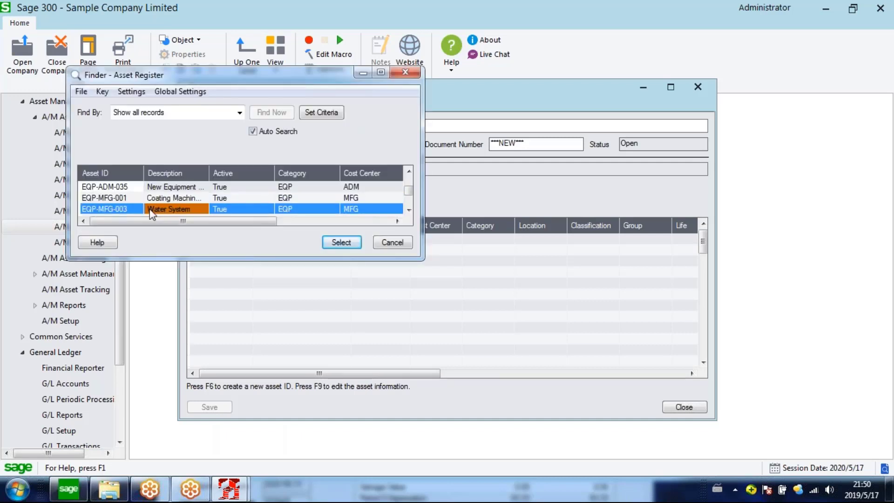
scroll(152, 214, "down", 2)
scroll(151, 213, "down", 1)
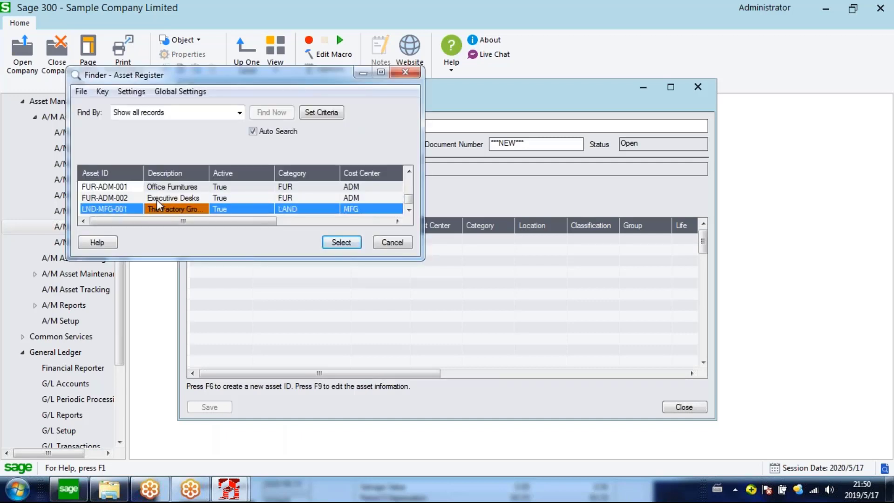
left_click(134, 200)
double_click(135, 200)
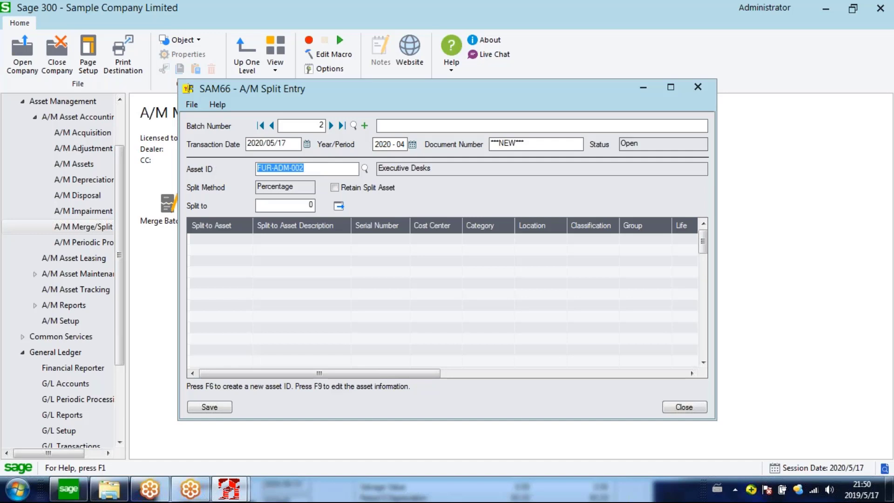
Split the asset into 2 assets, FUR-ADM-003 and FUR-ADM-004, at 50 percent each and process the split.
left_click(305, 203)
type("2")
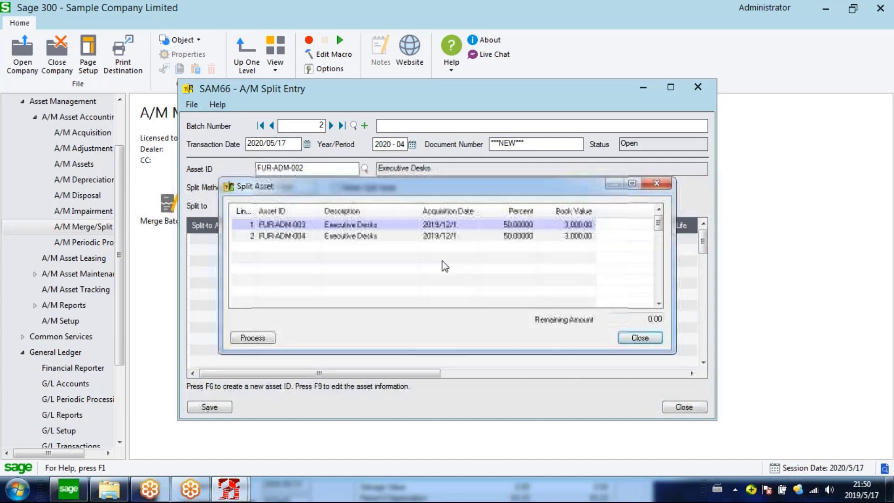
left_click(516, 234)
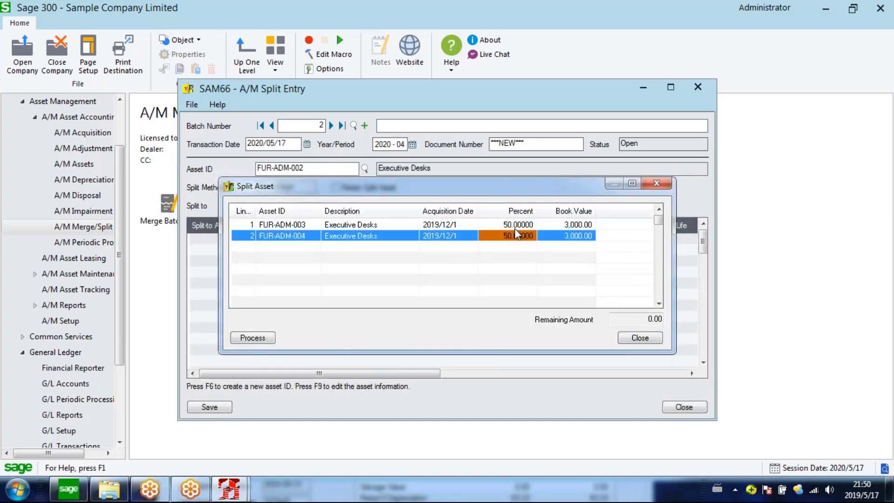
left_click(574, 224)
left_click(275, 236)
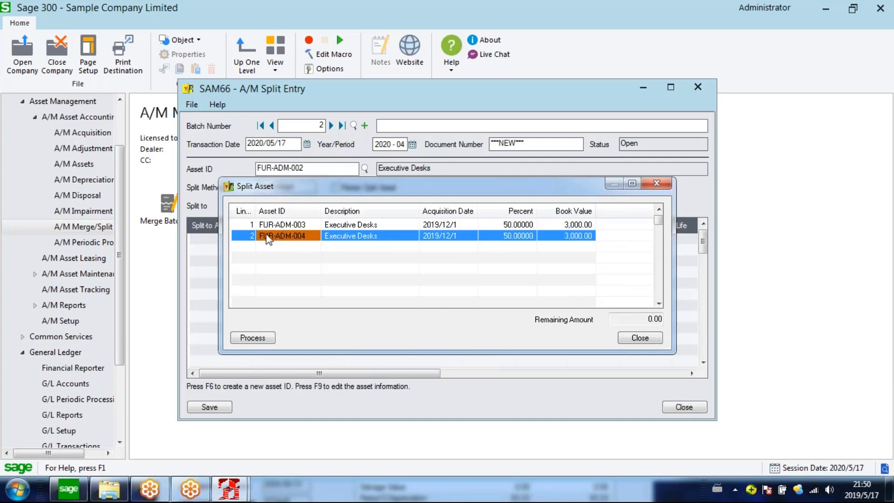
left_click(264, 336)
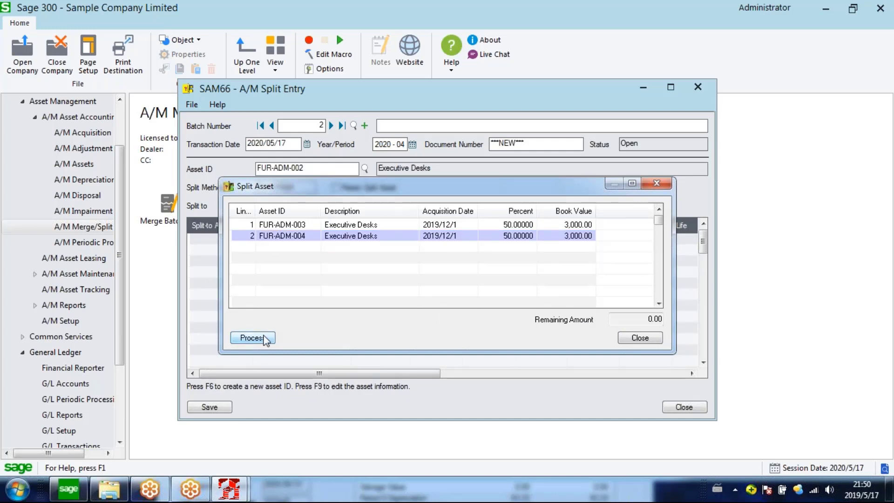
left_click(264, 338)
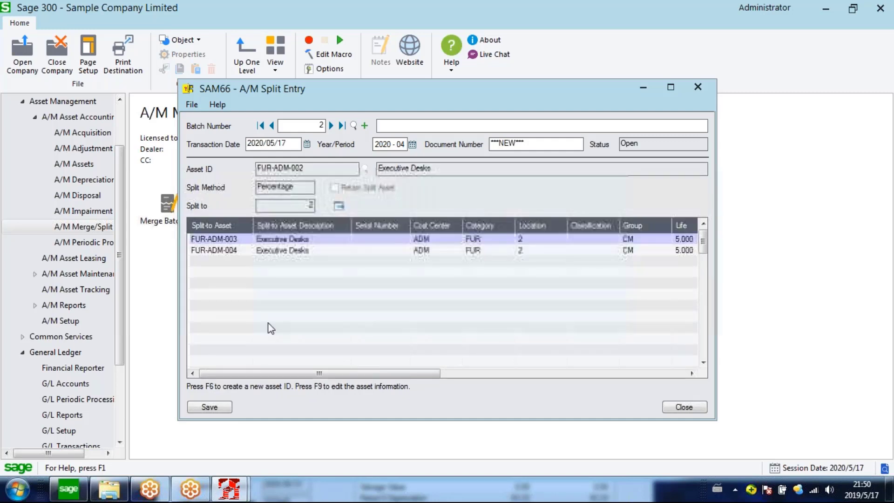
Examine the Book details of split-to asset FUR-ADM-003, including method, period and net value, and close them.
left_click(225, 242)
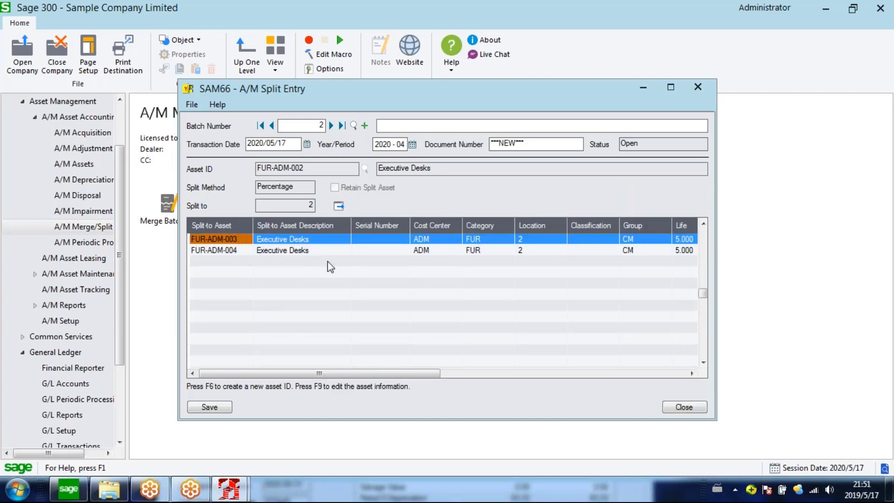
key("F9")
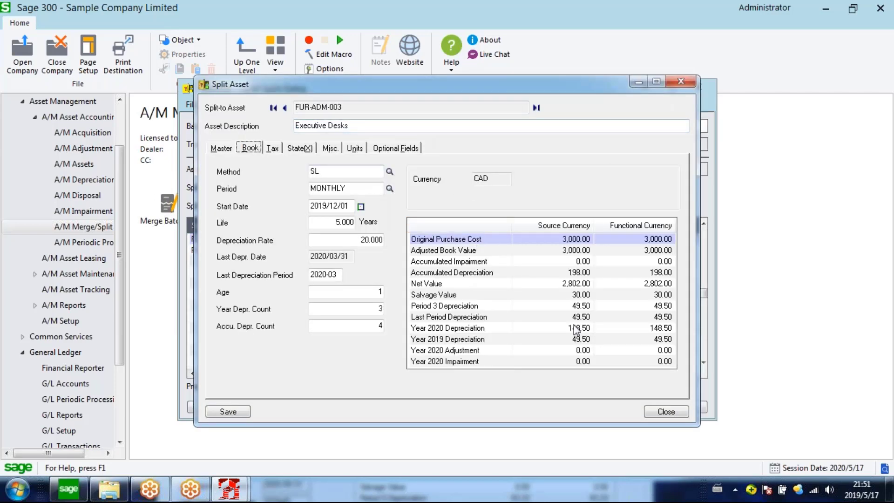
left_click(326, 173)
left_click(328, 191)
double_click(328, 190)
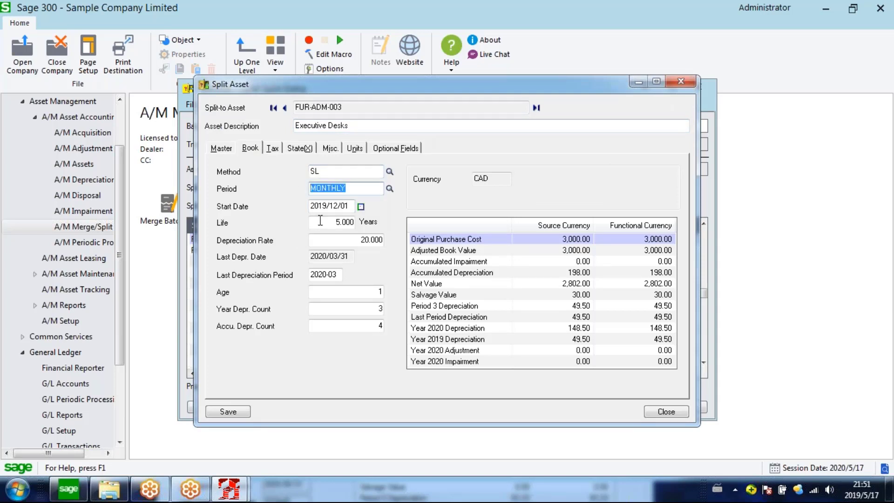
left_click(563, 284)
left_click(665, 412)
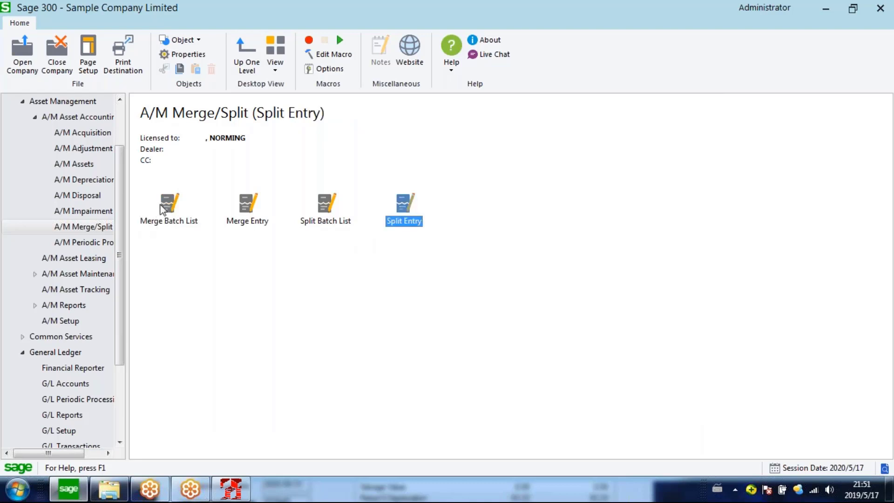
Go to the A/M Impairment programs and open the Impairment Processing Batch list.
left_click(170, 220)
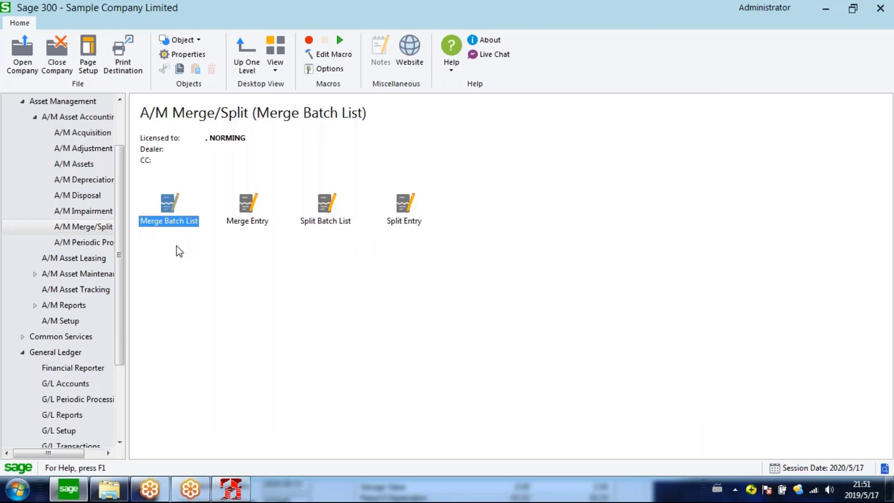
left_click(92, 210)
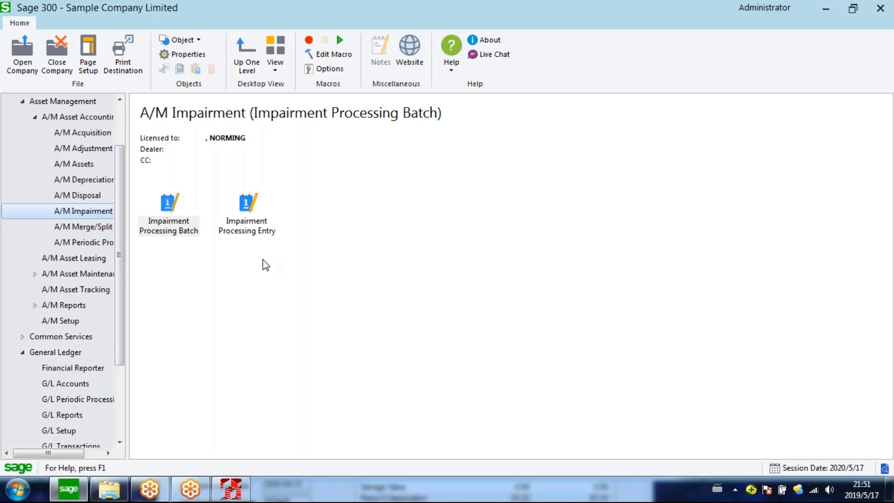
left_click(237, 227)
left_click(176, 225)
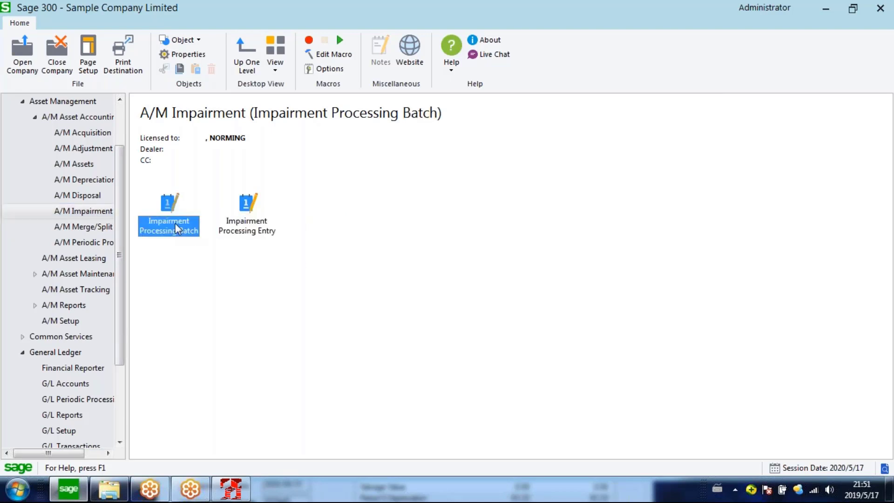
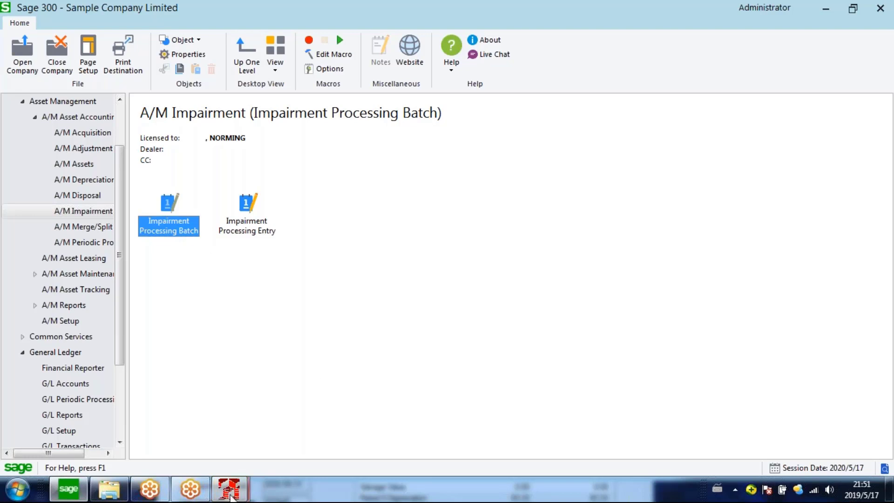
Return to the Asset Register and display the Book details of the first asset, BLD-ADM-002.
mouse_move(231, 496)
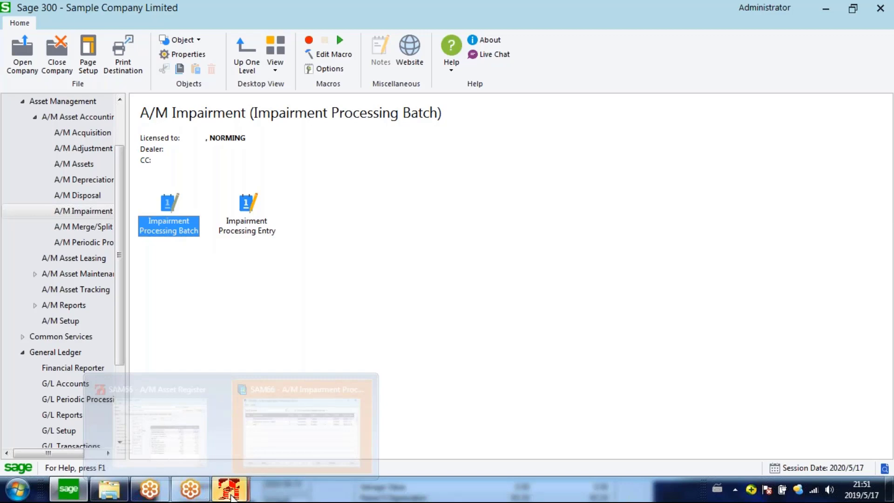
left_click(158, 419)
left_click_drag(274, 274, 293, 240)
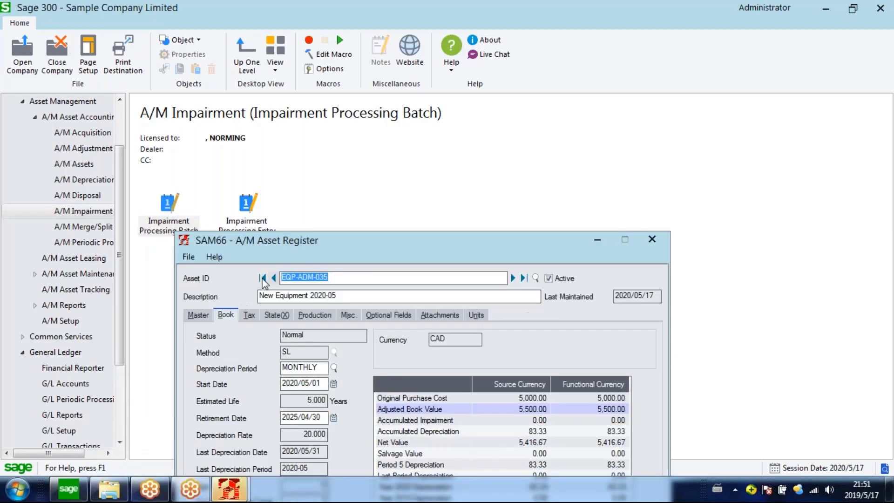
left_click(263, 278)
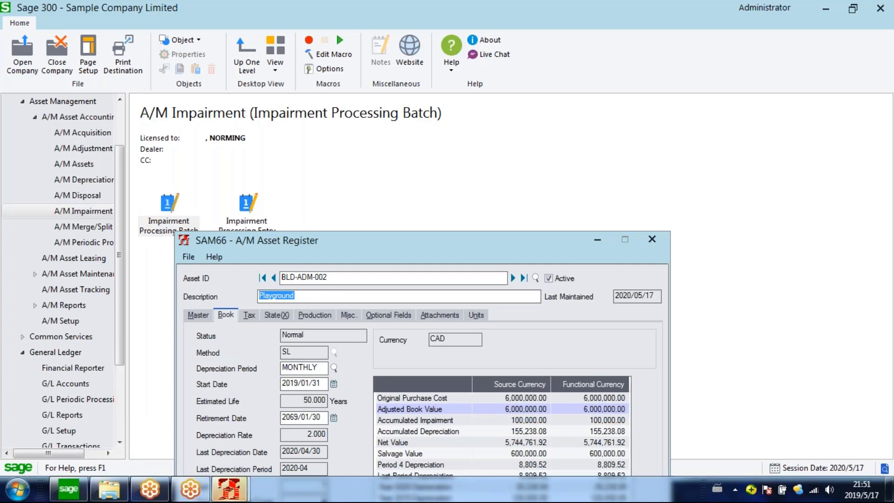
left_click(333, 278)
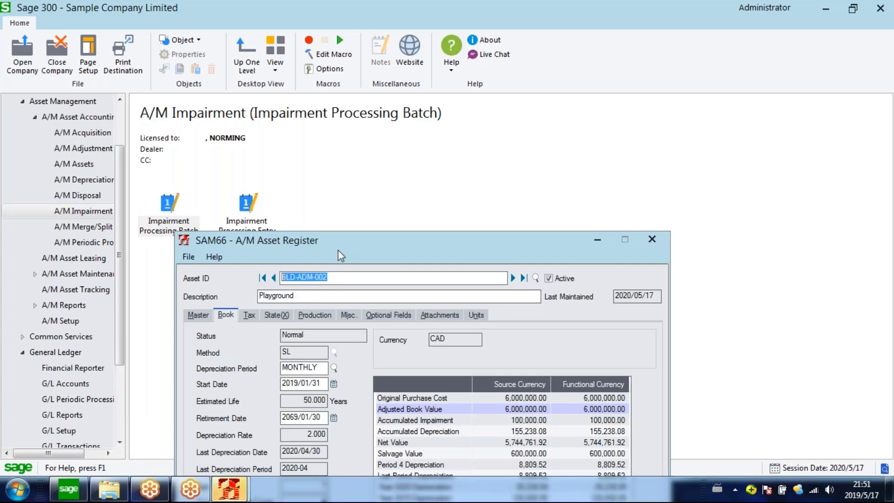
Arrange the Asset Register beside the impairment batch list and open the "Impairment loss in 2019" batch entry.
left_click(234, 497)
mouse_move(233, 497)
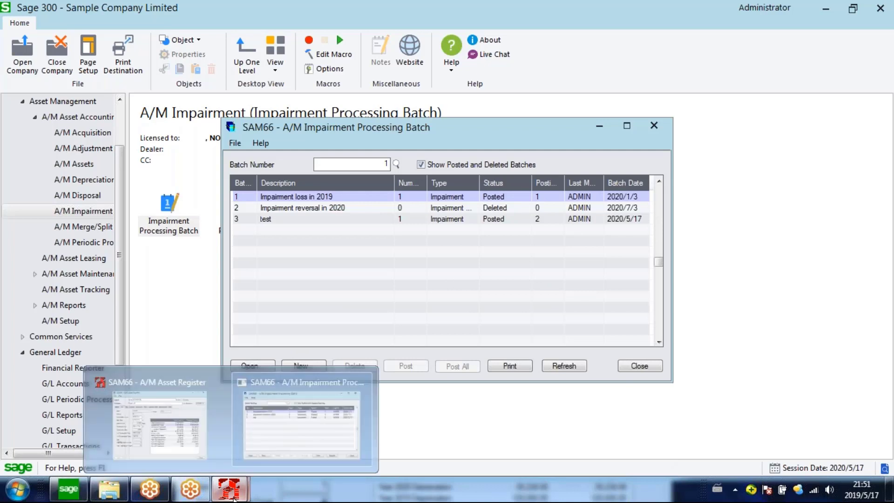
left_click(210, 411)
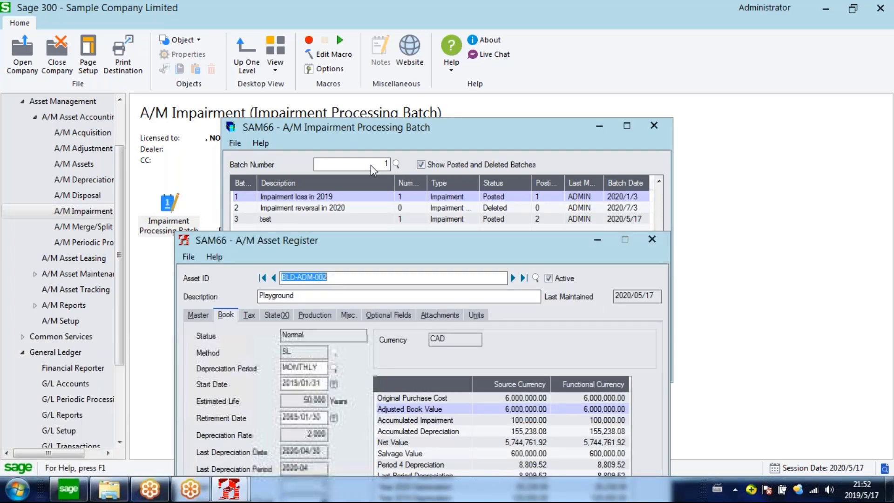
left_click_drag(386, 241, 386, 232)
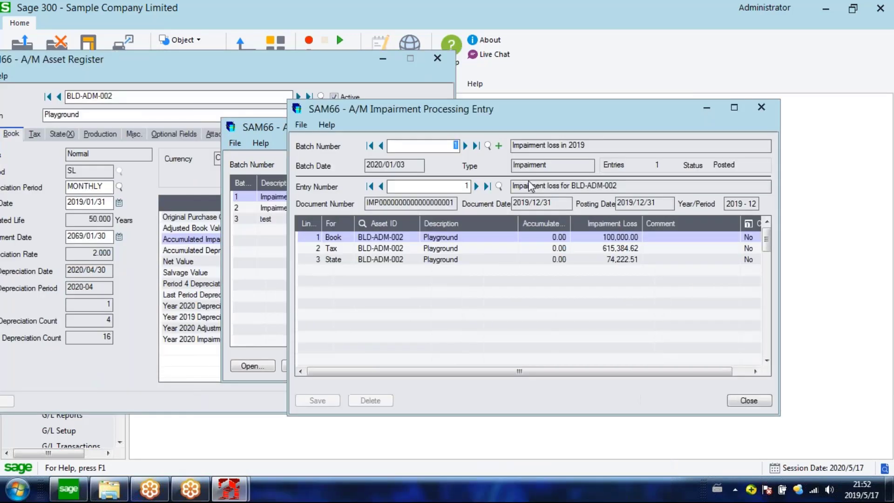
Compare the entry's Book impairment loss for BLD-ADM-002 with the accumulated impairment in the Asset Register.
left_click(610, 241)
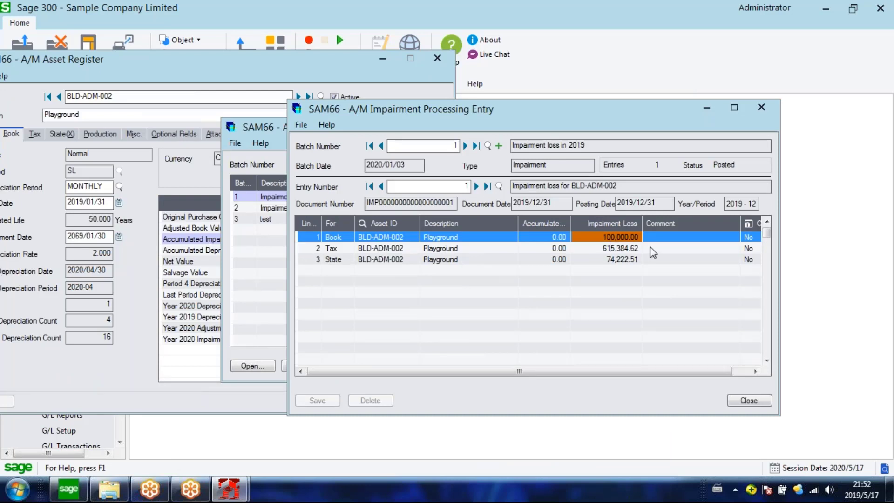
left_click(201, 239)
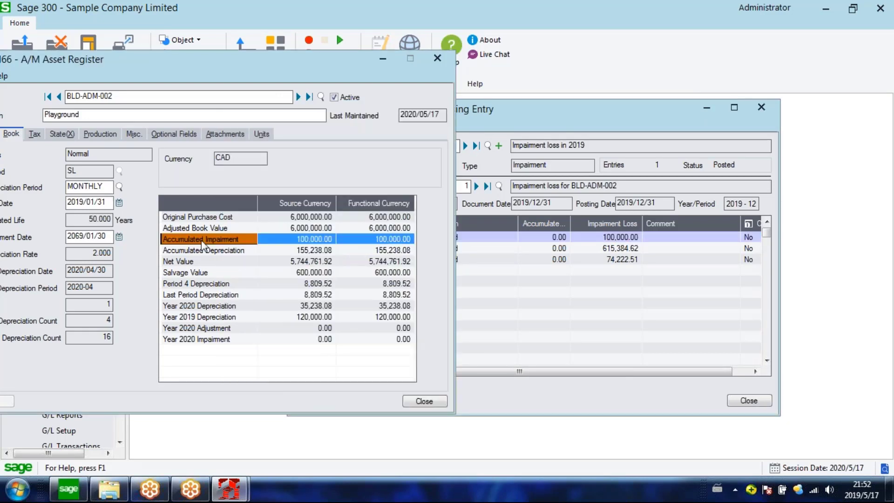
left_click(320, 239)
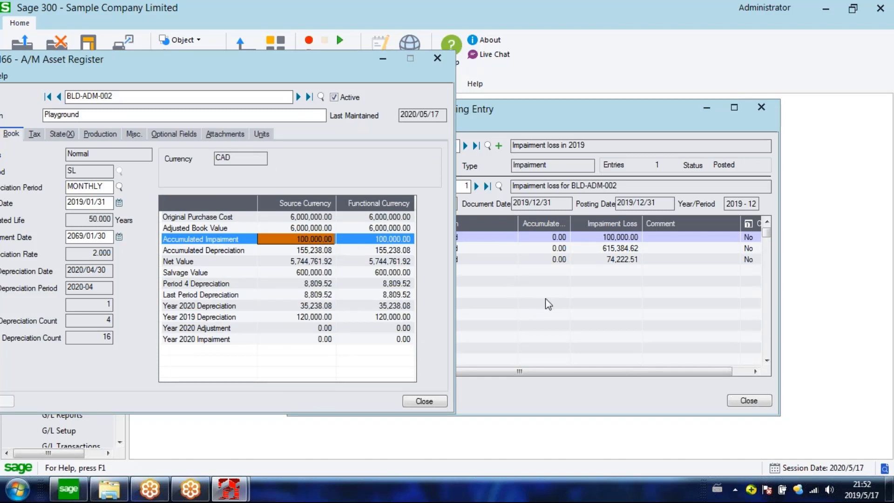
Close the impairment entry and its batch list, and bring the whole Asset Register window into view.
left_click(601, 304)
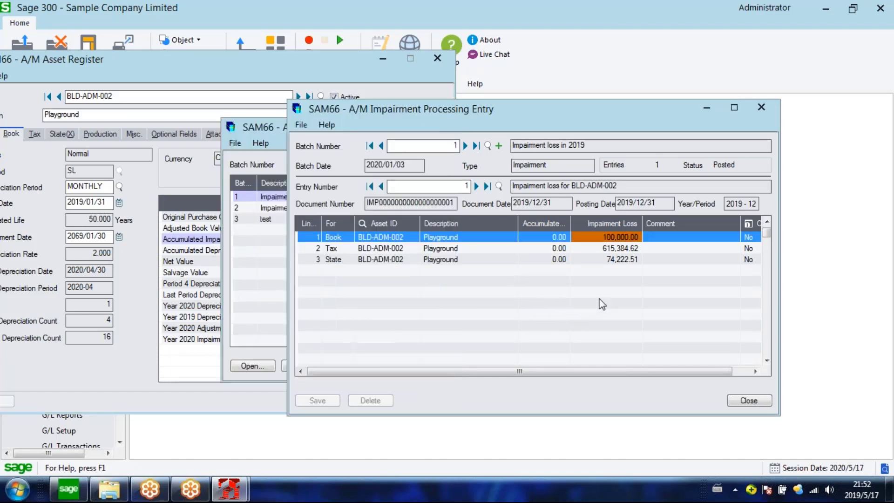
left_click(746, 401)
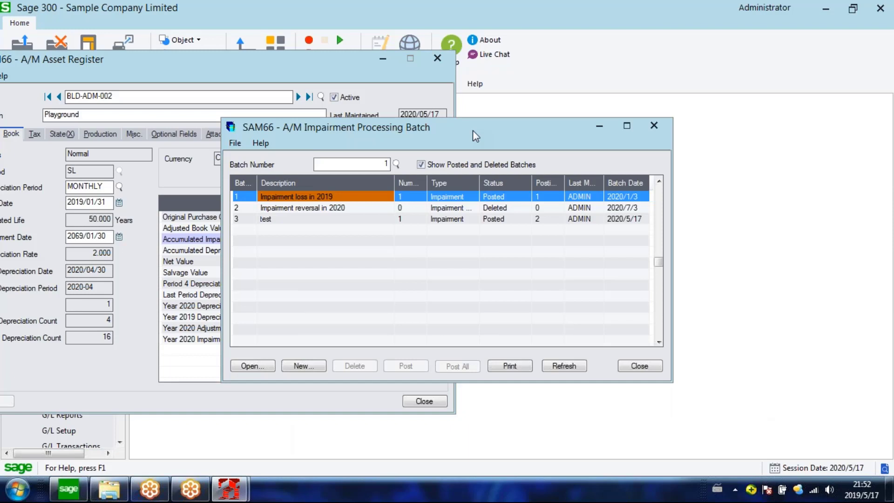
left_click(654, 125)
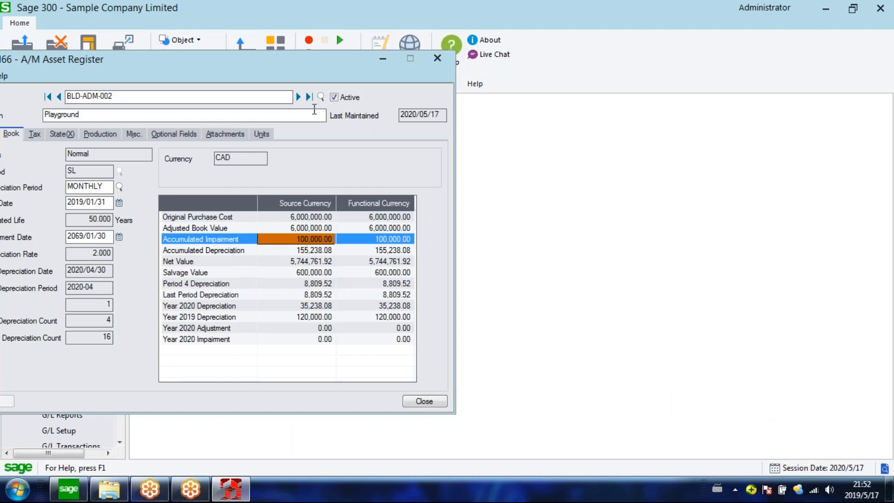
left_click_drag(287, 61, 370, 61)
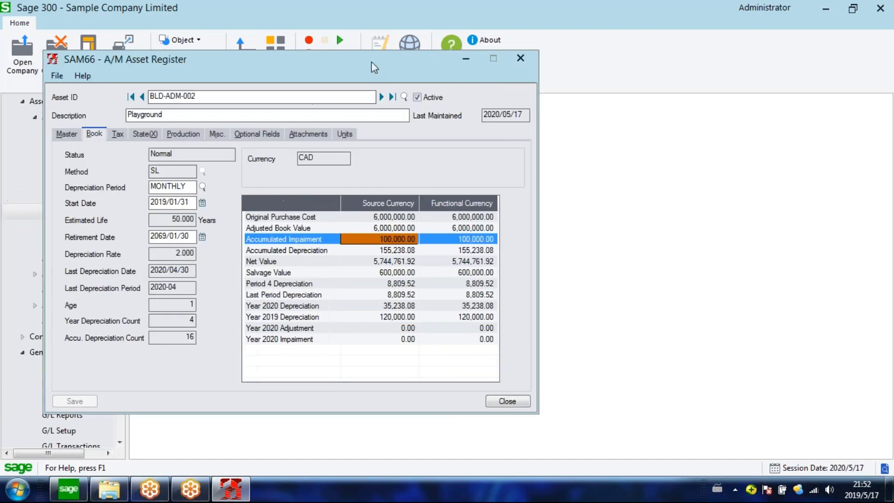
Review the accumulated depreciation, accumulated impairment and net value in the Book details of BLD-ADM-002.
left_click(288, 249)
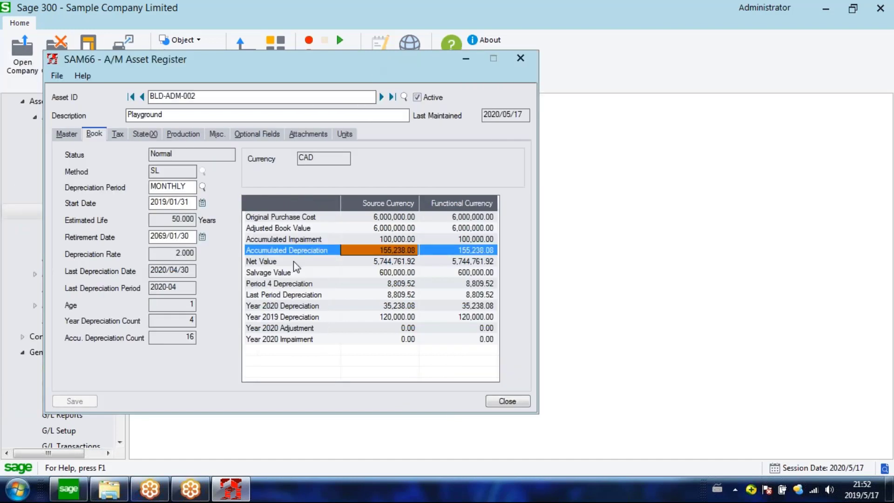
key("Up")
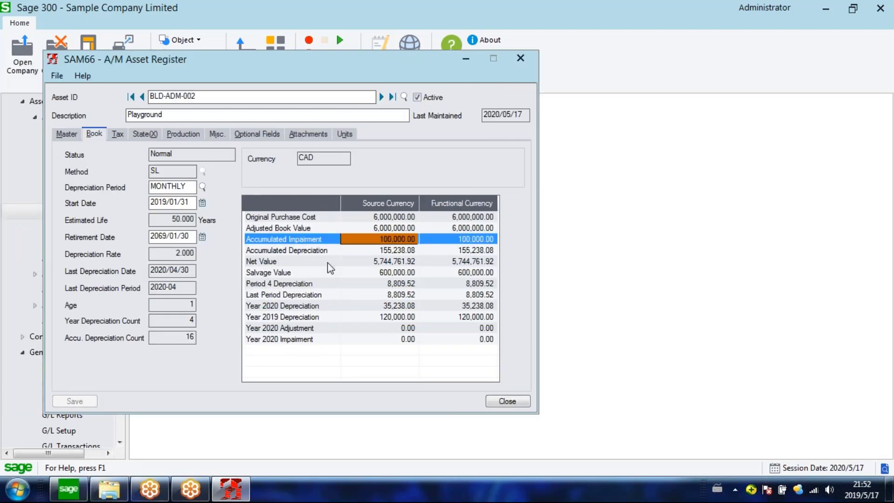
left_click(327, 262)
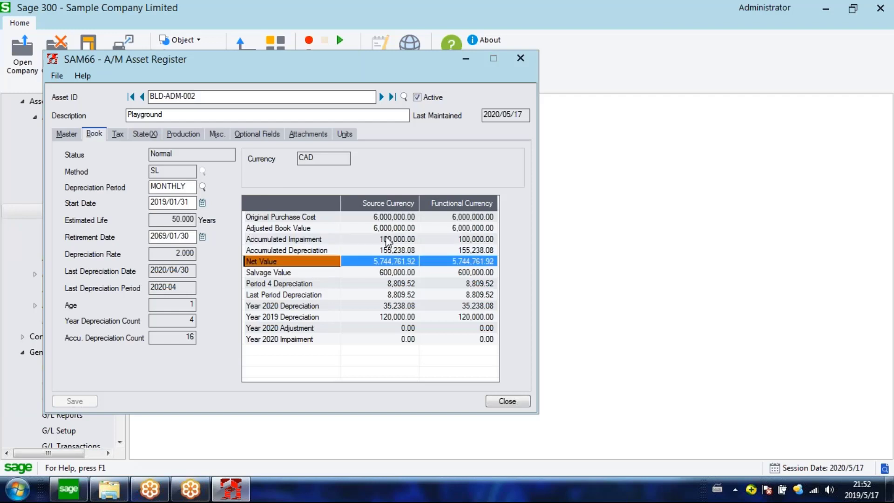
left_click(385, 239)
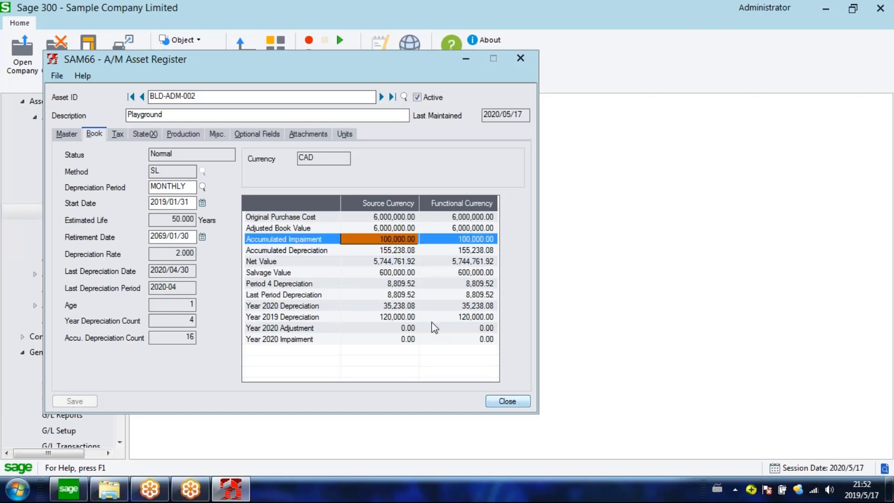
Look up asset EQP-ADM-035, New Equipment 2020-05, in the Asset Register and display its Book details.
left_click_drag(281, 66, 486, 93)
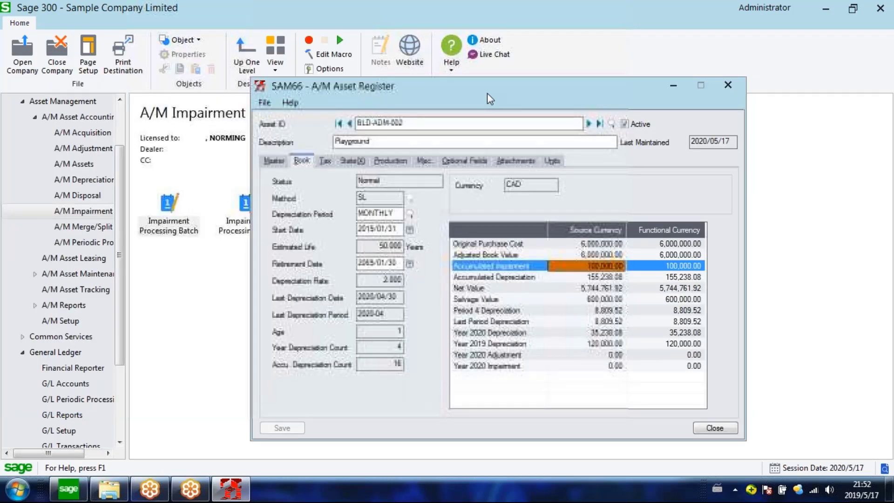
left_click(589, 124)
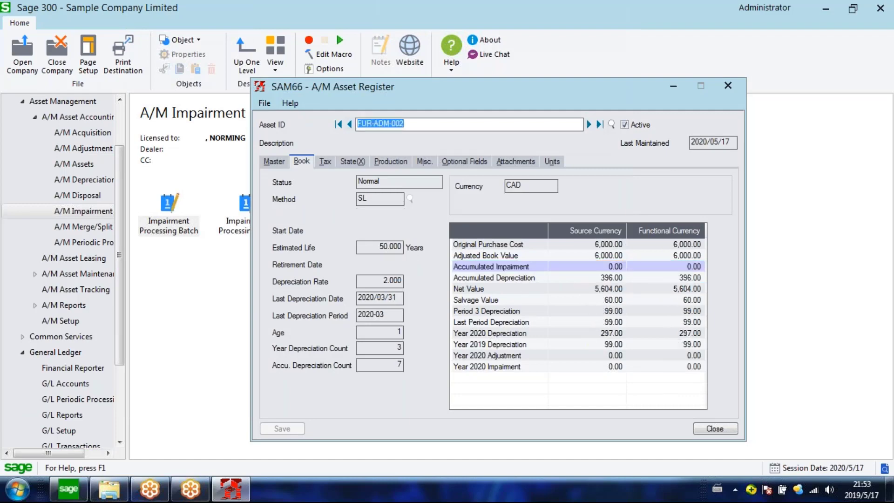
left_click(611, 125)
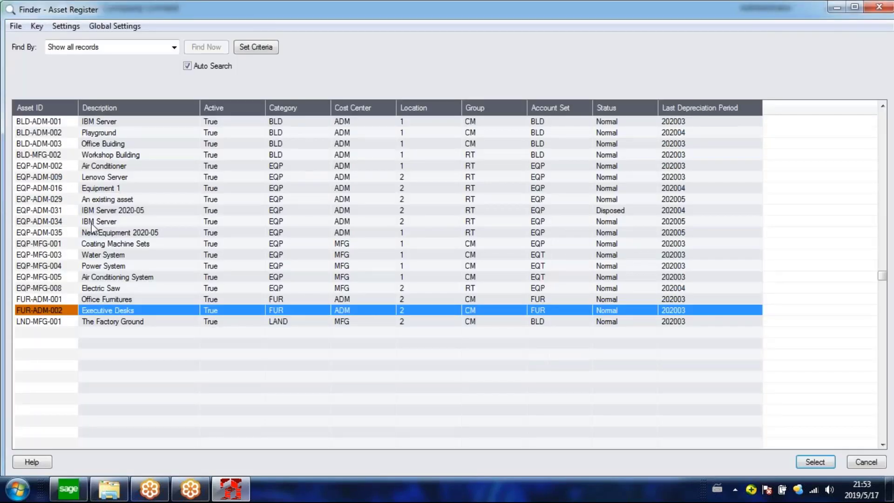
double_click(91, 231)
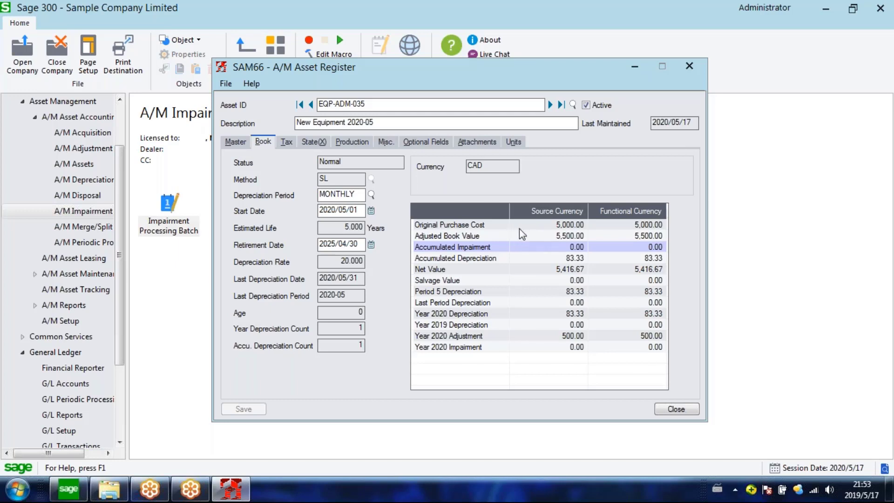
Check the accumulated depreciation of EQP-ADM-035 and copy its asset ID.
double_click(334, 105)
left_click(553, 259)
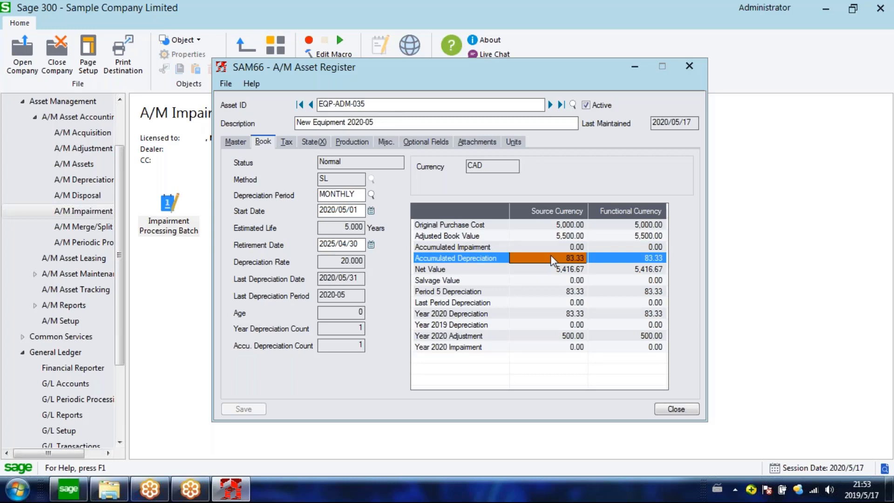
left_click_drag(365, 104, 300, 104)
key("ctrl+c")
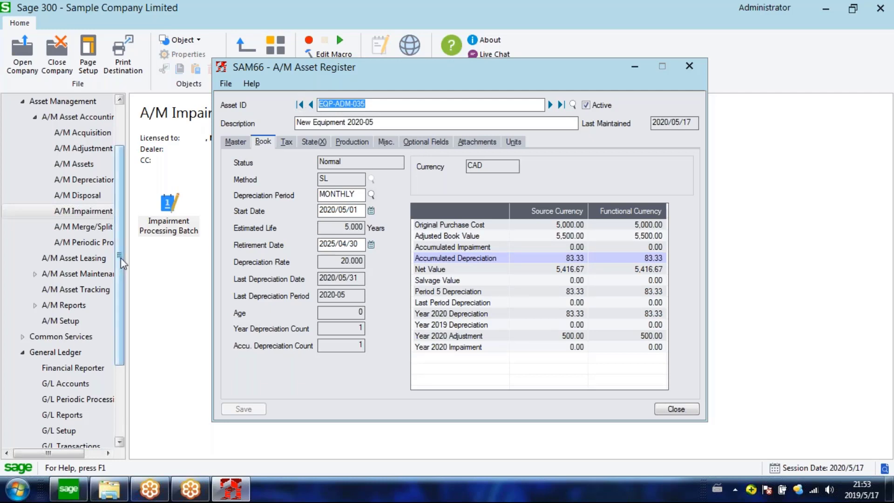
Go to the A/M Disposal programs and open Disposal Entry.
left_click(88, 200)
left_click(248, 205)
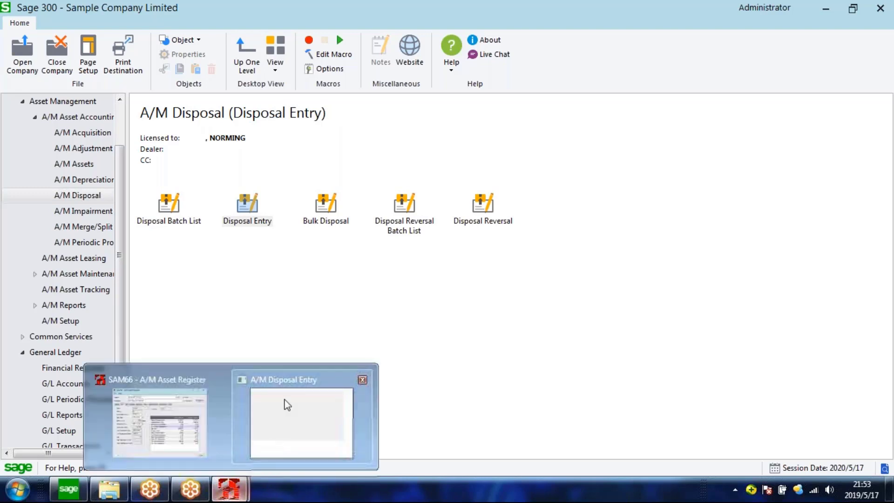
double_click(264, 219)
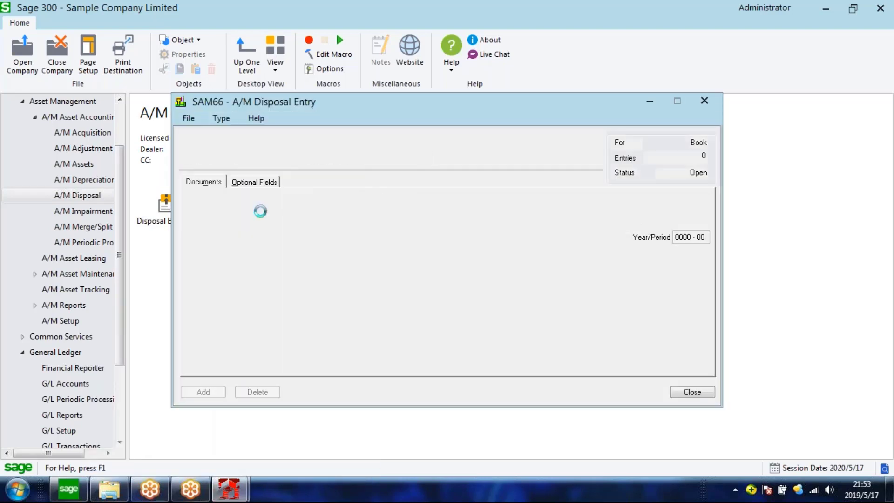
Create a new disposal batch with the description "Disposal of new equipment".
left_click(351, 140)
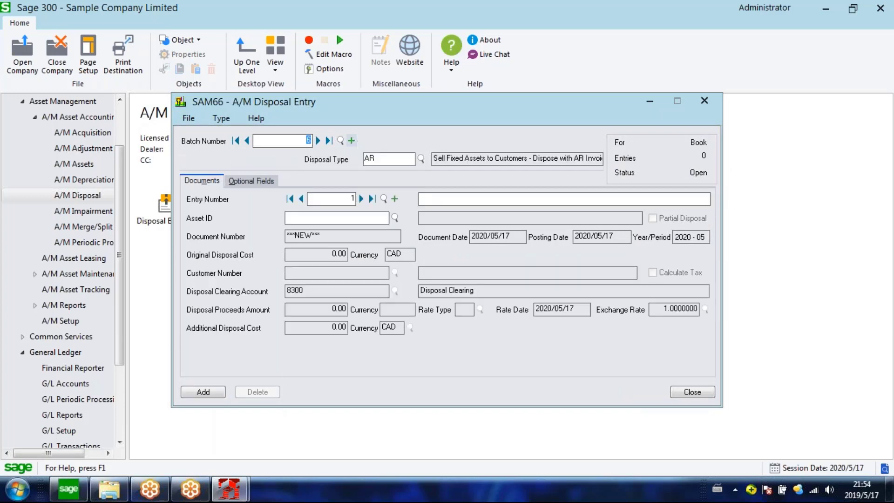
type("Disposal of ")
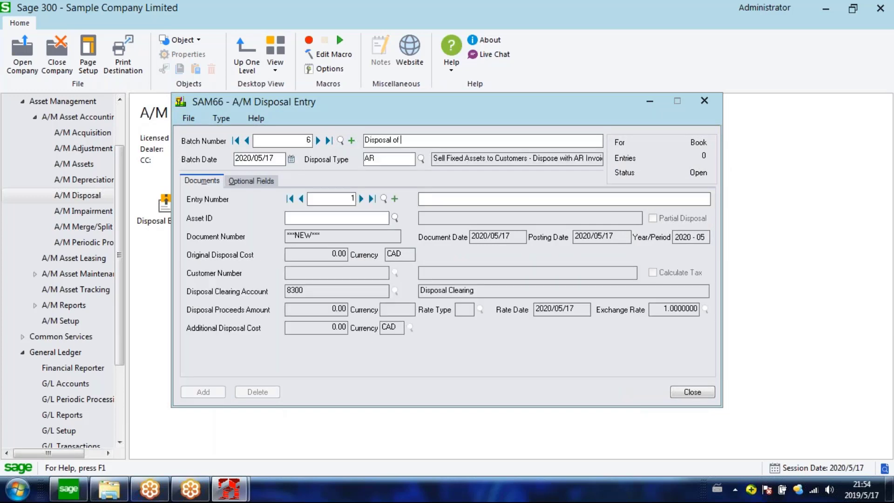
type("new equipmen")
key("Tab")
key("Tab")
Compare the AR, GL and IC disposal types and choose AR, selling fixed assets to customers, for the batch.
left_click(421, 159)
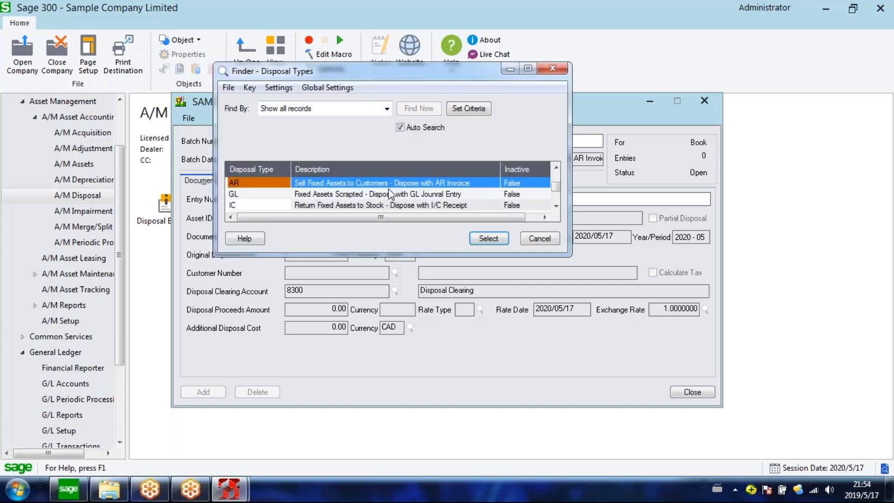
left_click(528, 68)
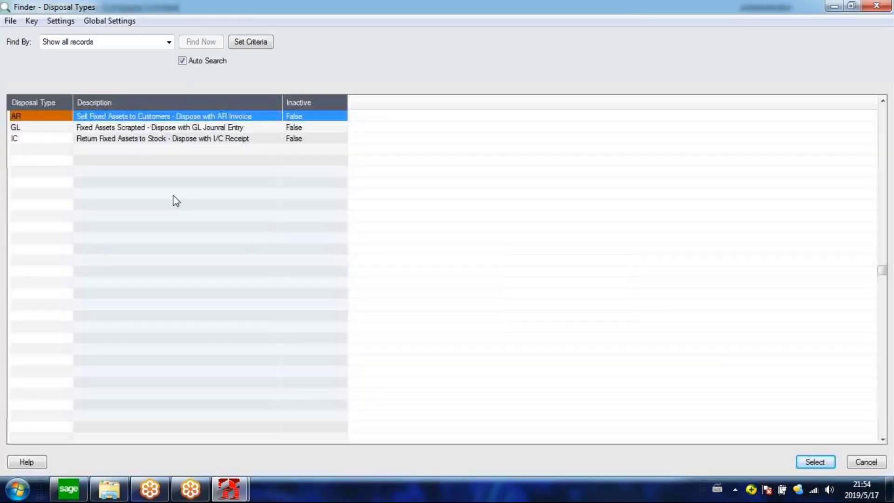
left_click(119, 127)
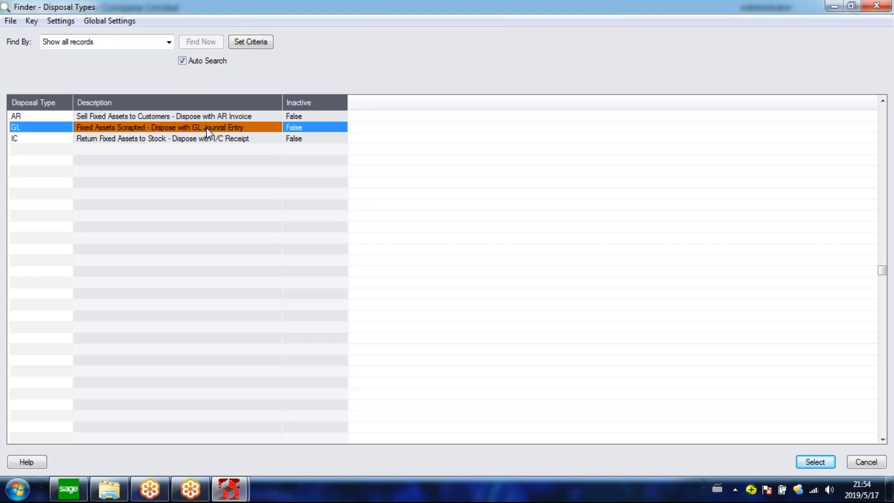
left_click(136, 139)
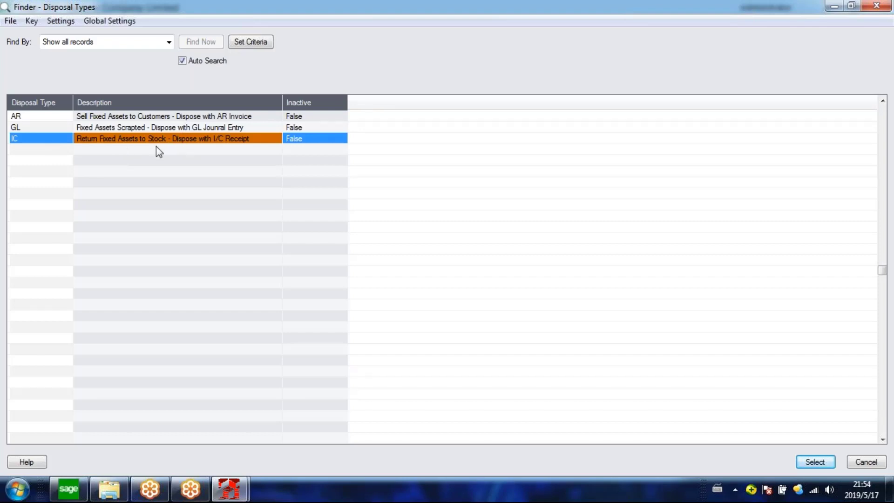
left_click(158, 117)
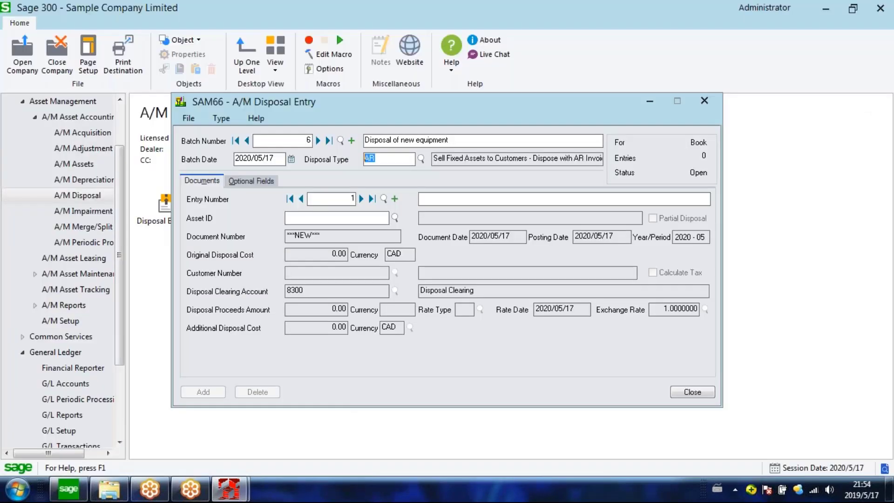
Use the copied ID EQP-ADM-035 as both the description and the asset ID of the disposal entry.
left_click(437, 203)
key("ctrl+v")
left_click(353, 221)
key("ctrl+v")
key("Tab")
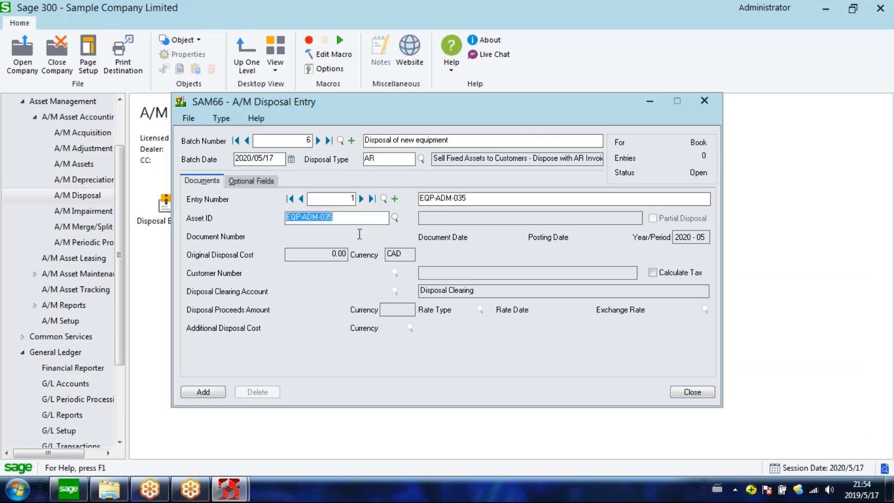
Assign the customer Coastal Electric Company to the disposal entry by entering its customer number.
left_click(337, 273)
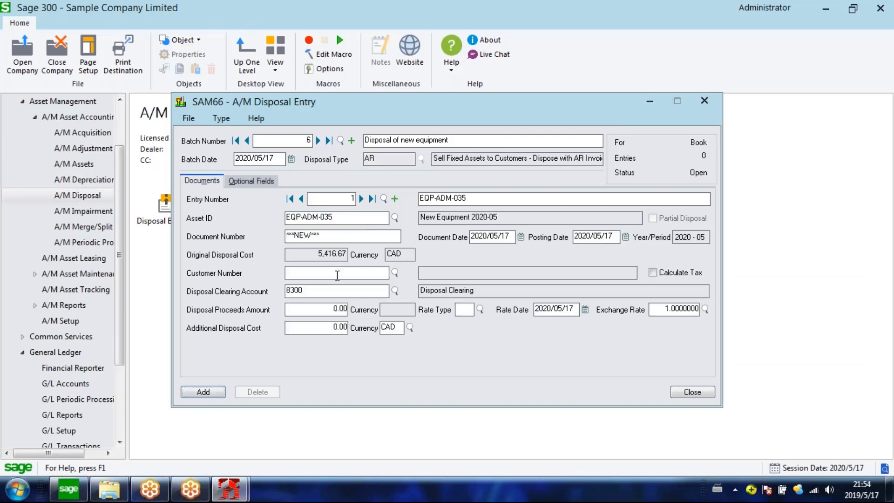
type("1400")
key("Tab")
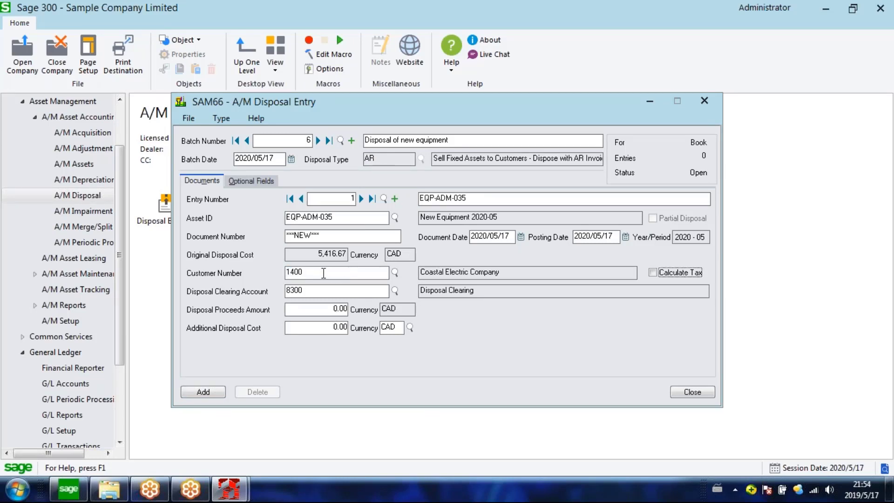
left_click(325, 273)
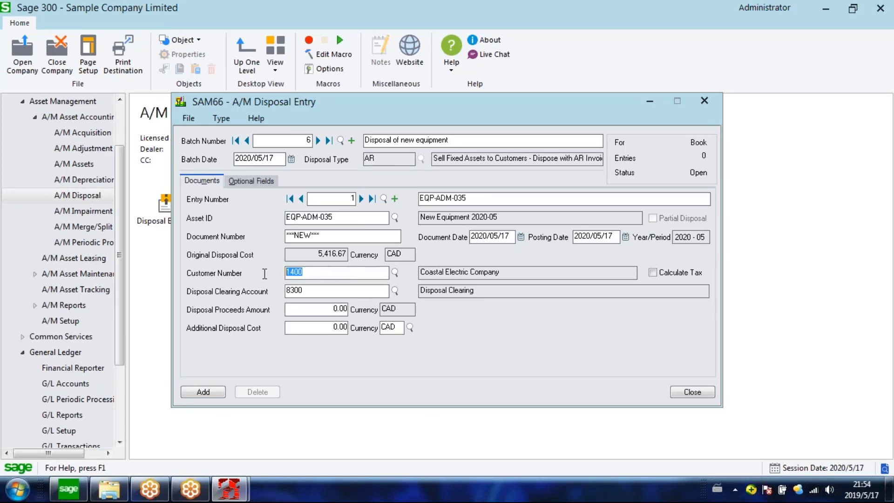
Check the disposal proceeds and additional disposal cost amounts, add the entry to the batch and close Disposal Entry.
left_click(308, 308)
left_click(312, 330)
left_click(316, 309)
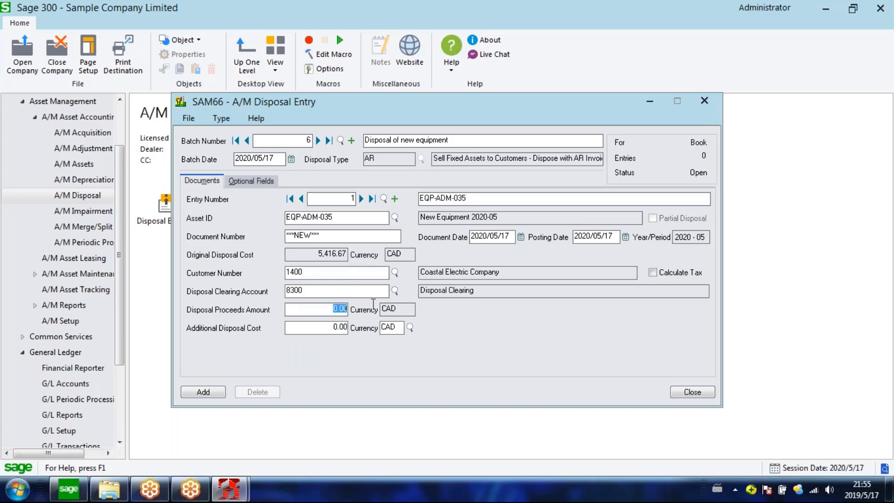
left_click(321, 329)
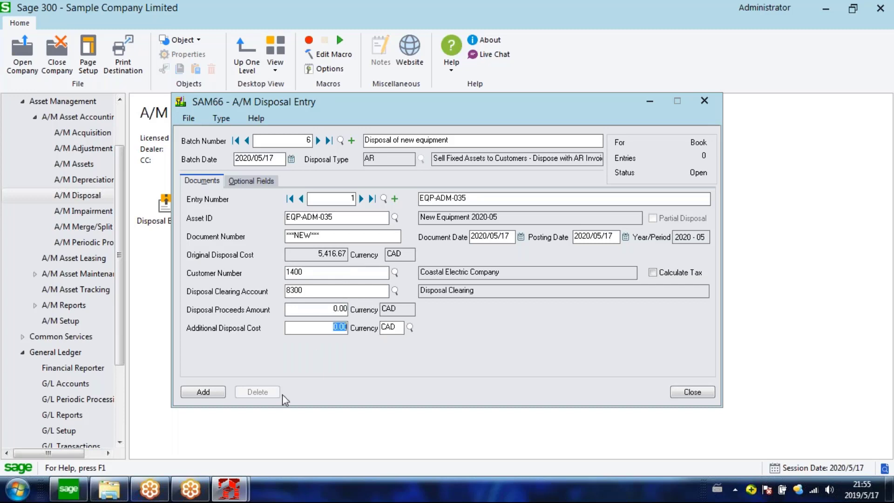
left_click(203, 392)
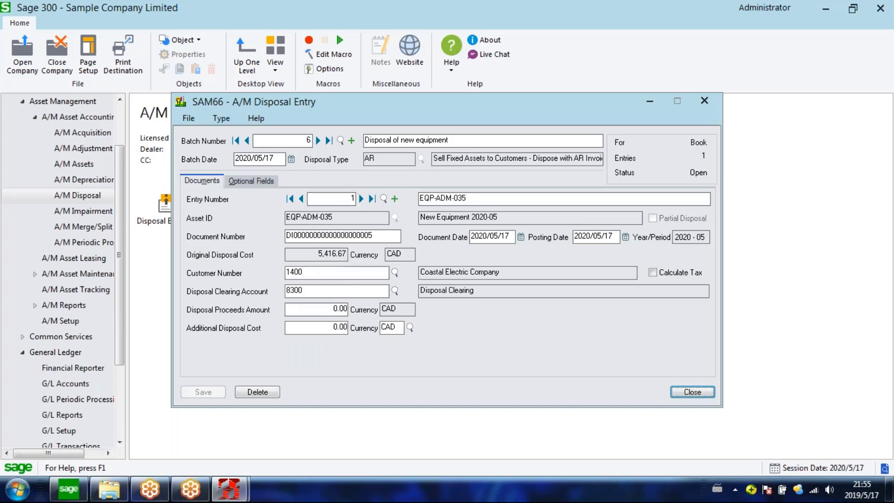
left_click(692, 392)
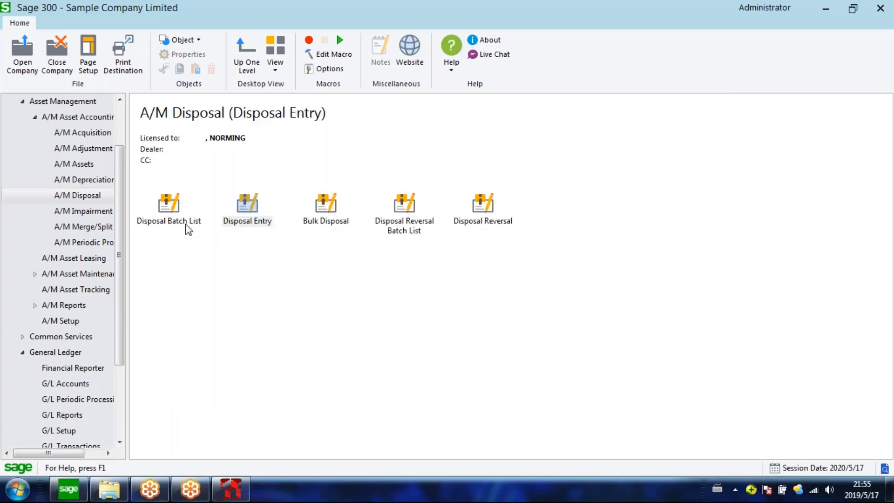
Open the Disposal Batch List, post the "Disposal of new equipment" Book batch and close the list.
left_click(176, 220)
double_click(176, 220)
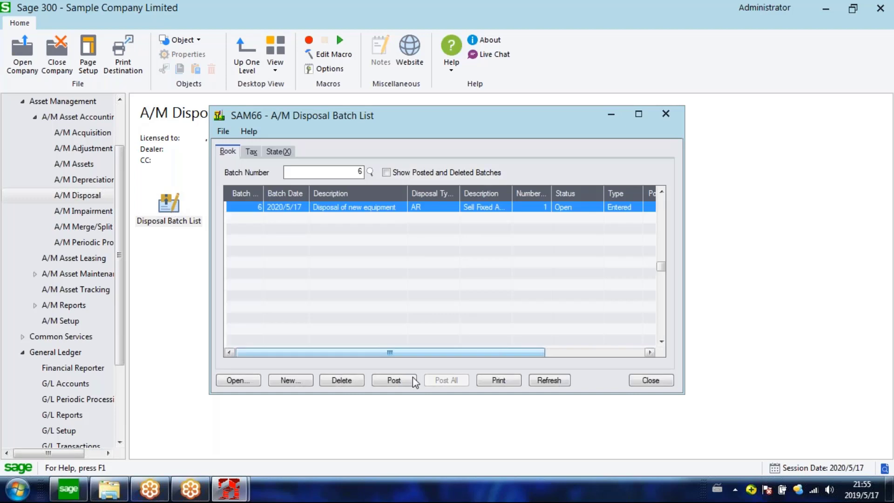
left_click(406, 380)
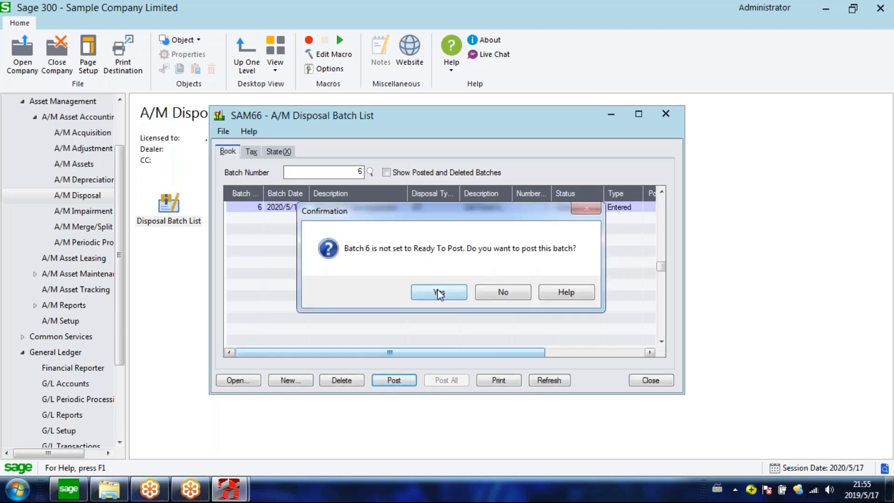
left_click(455, 291)
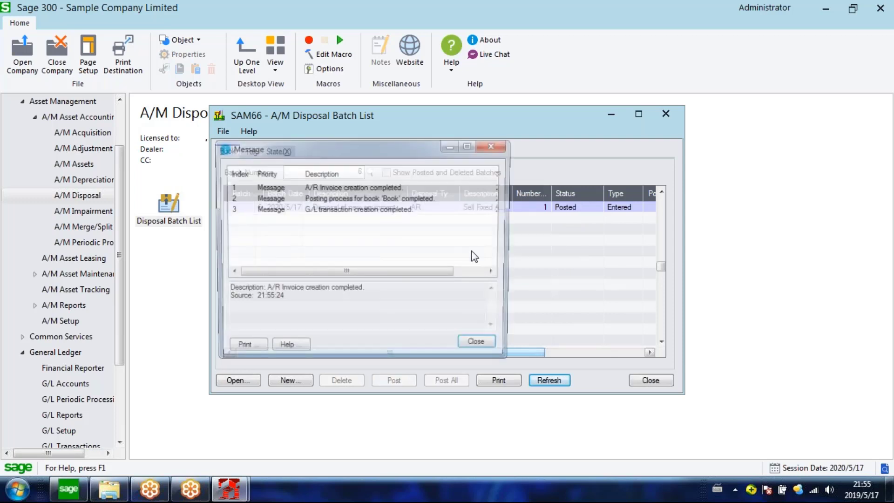
left_click(339, 210)
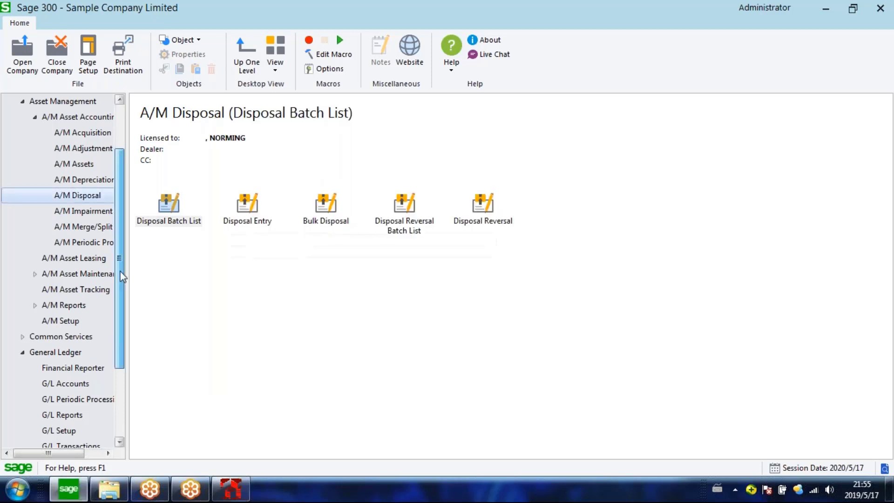
Open the Accounts Receivable transactions, review the A/M Disposal Batch invoice for EQP-ADM-035 in Invoice Entry and close it.
left_click_drag(121, 274, 102, 383)
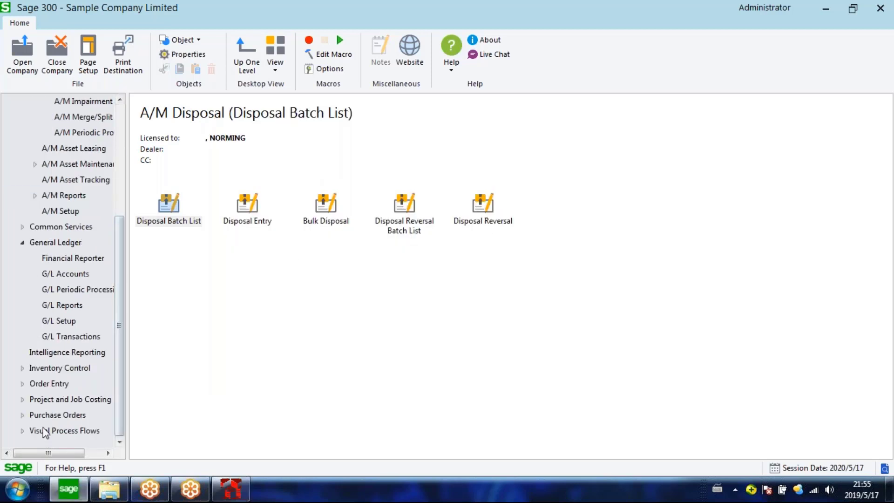
left_click(73, 258)
scroll(66, 284, "up", 1)
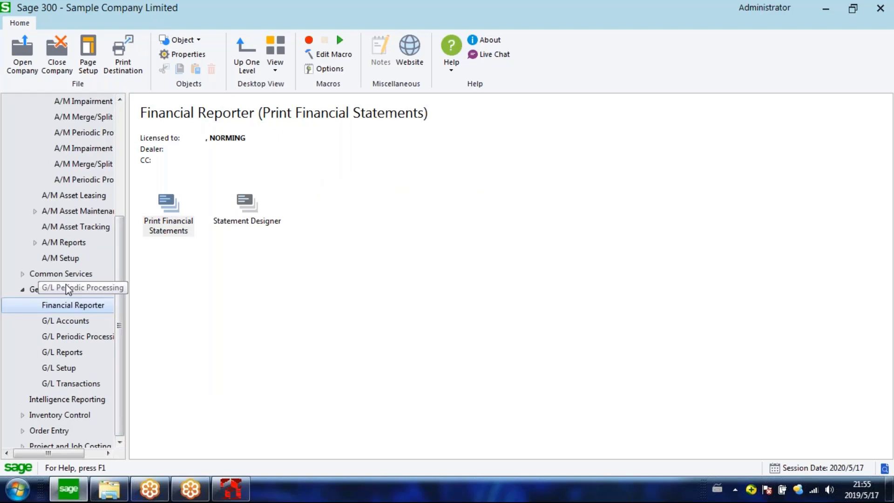
scroll(65, 284, "up", 5)
left_click(41, 133)
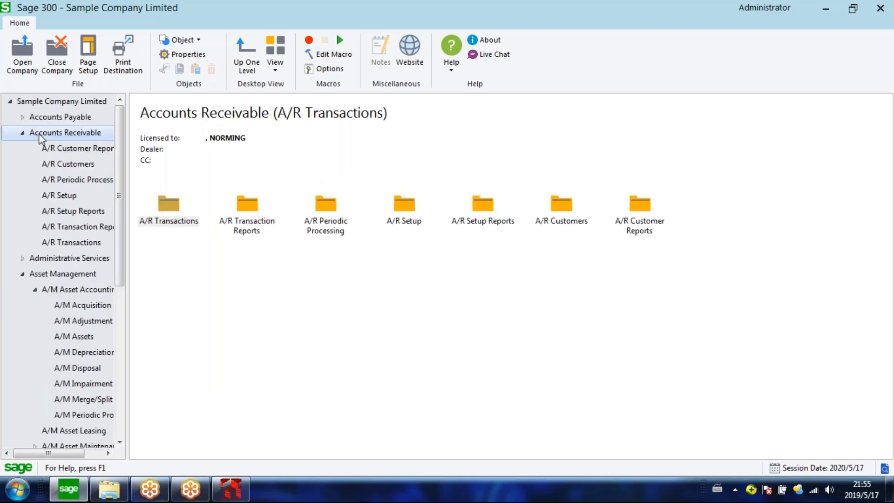
double_click(169, 205)
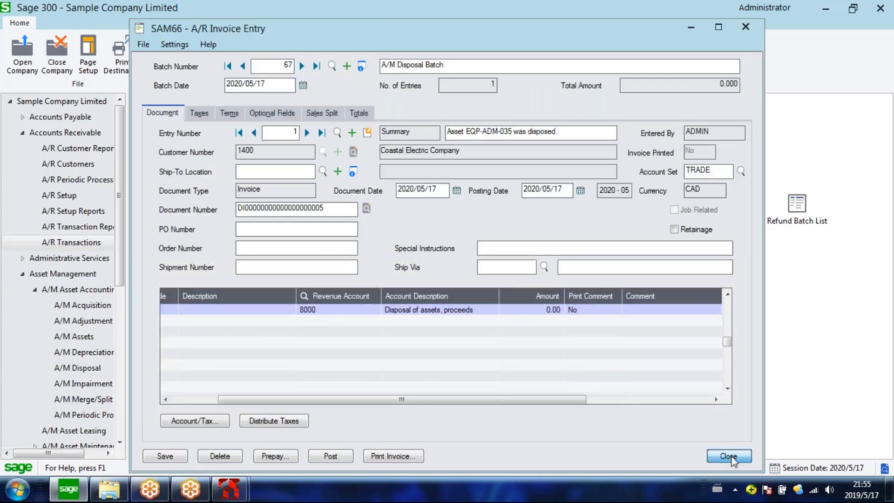
left_click(728, 456)
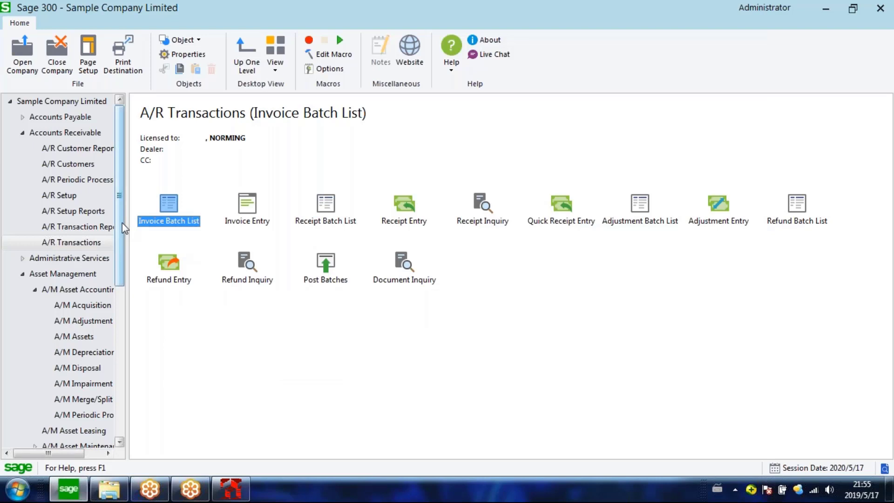
Open G/L batch 000214 from the G/L Batch List and drill down from its journal entry to the originating disposal entry.
left_click(24, 133)
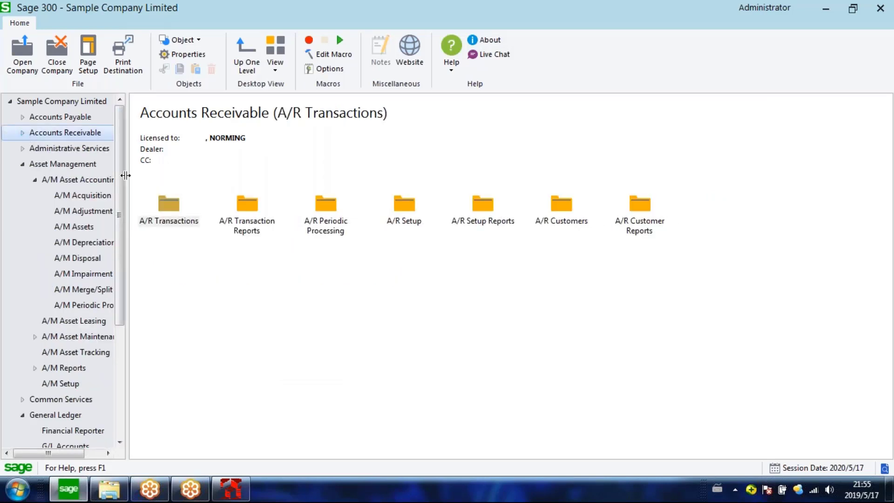
scroll(85, 120, "down", 1)
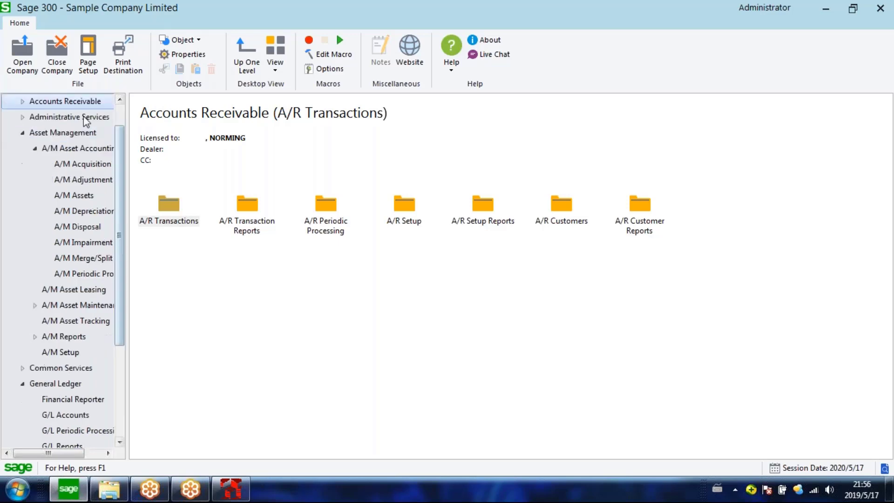
scroll(85, 120, "up", 1)
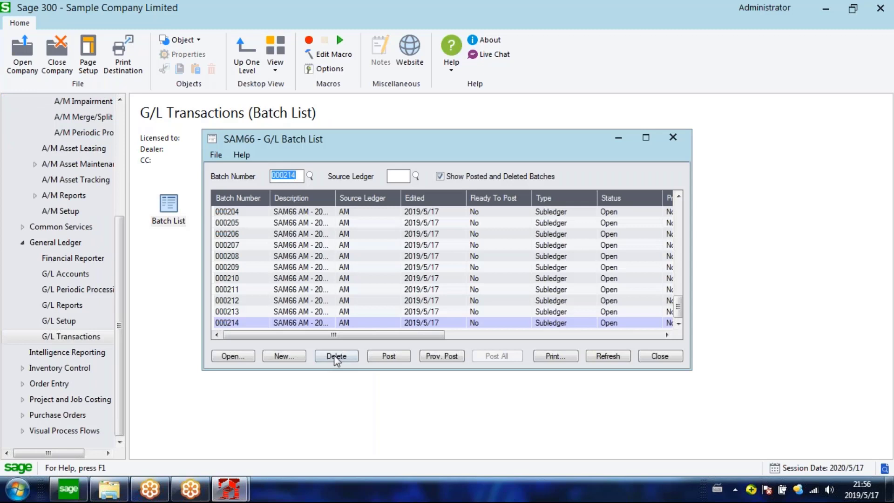
left_click(341, 322)
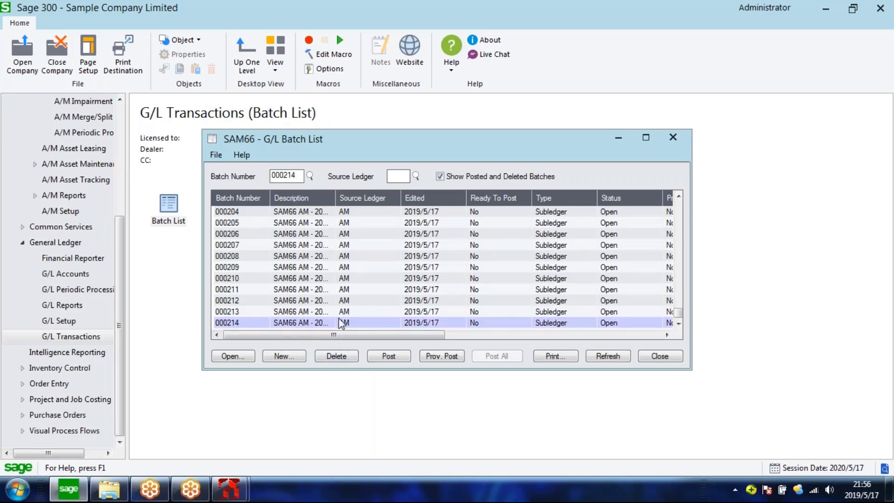
double_click(339, 320)
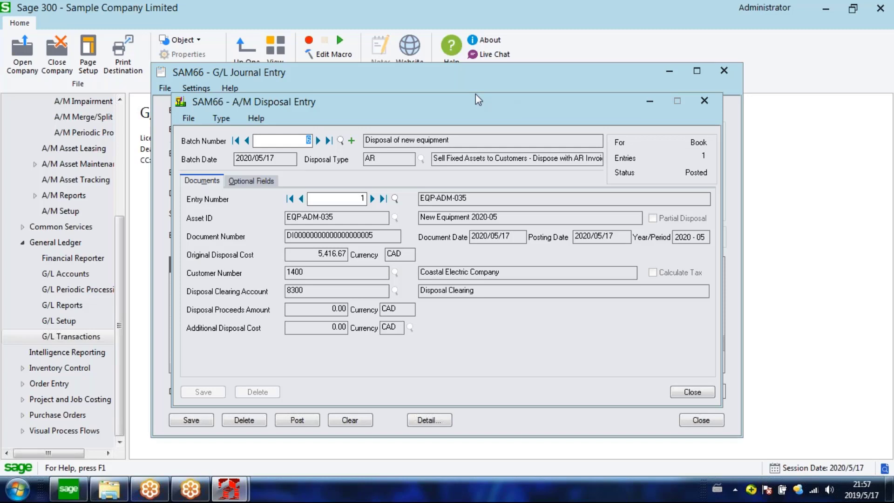
Review the originating A/M disposal entry for EQP-ADM-035 alongside the journal entry, then close Disposal Entry.
left_click_drag(476, 95, 454, 87)
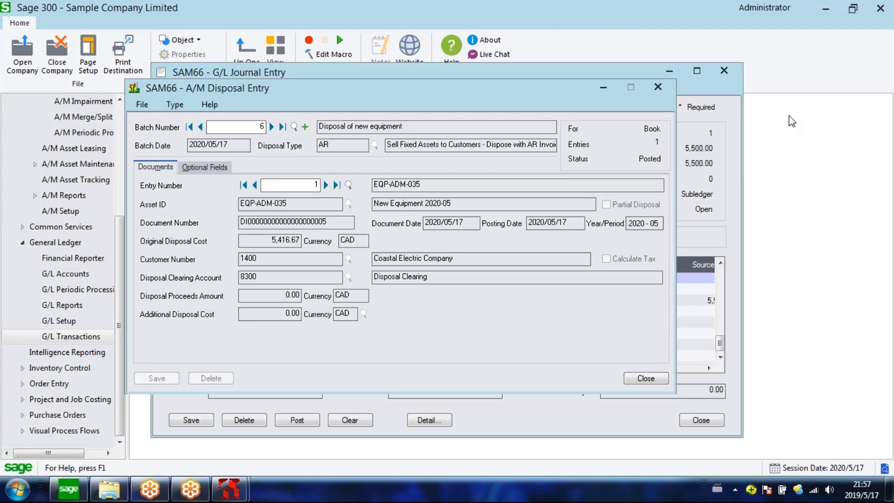
left_click(470, 87)
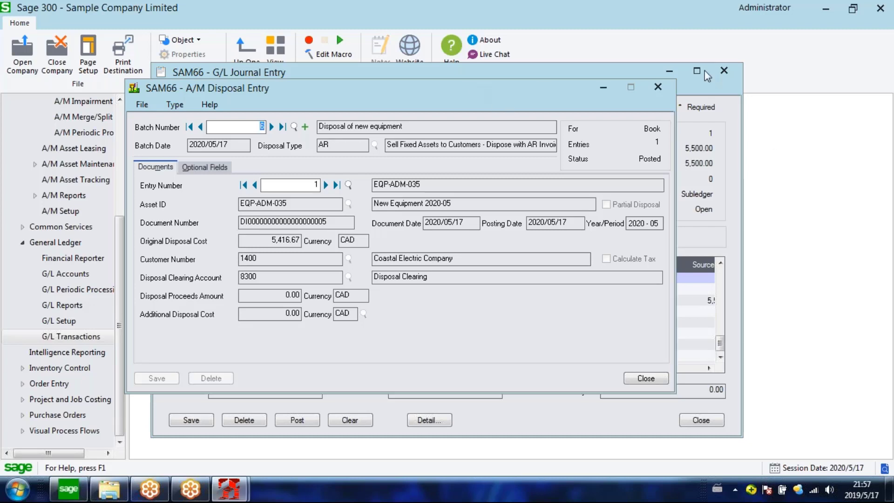
left_click(778, 53)
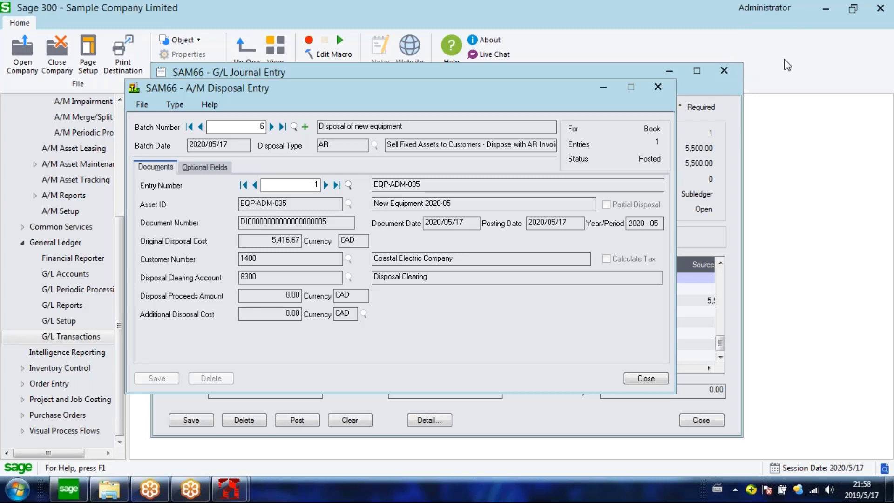
left_click(418, 92)
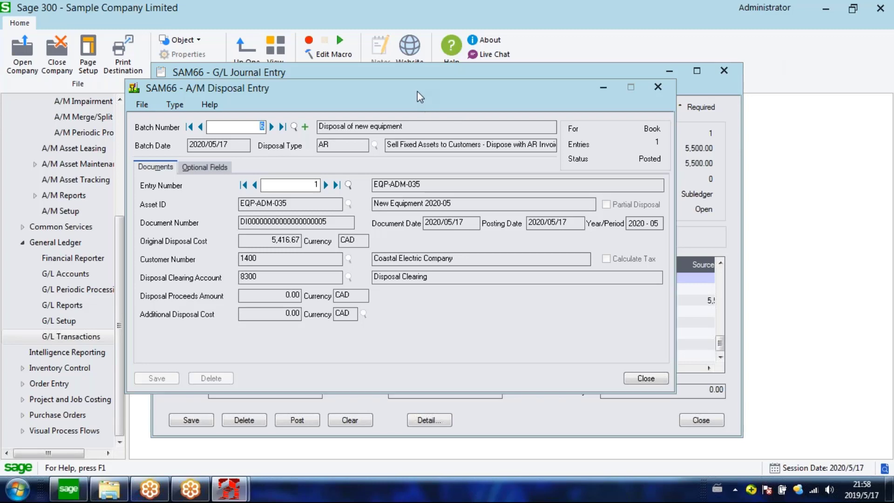
left_click(658, 89)
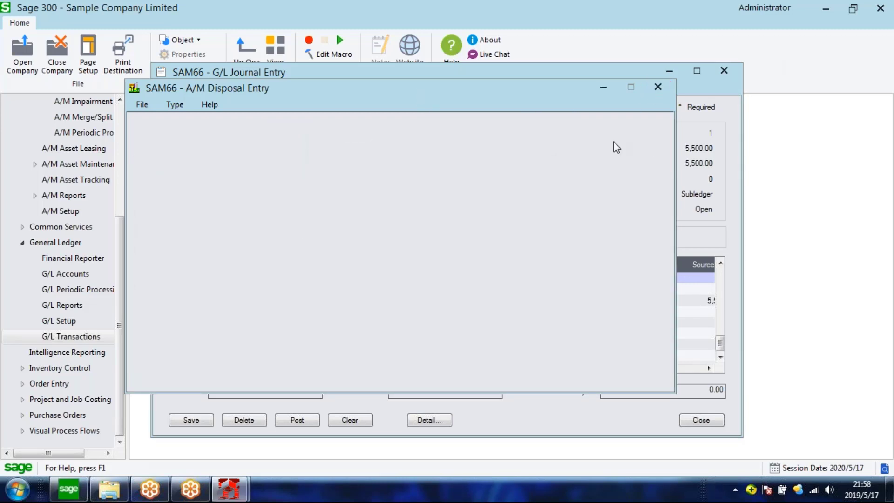
Examine the accounts, debits and credits on the disposal journal lines, then close Journal Entry and the G/L Batch List.
left_click(326, 289)
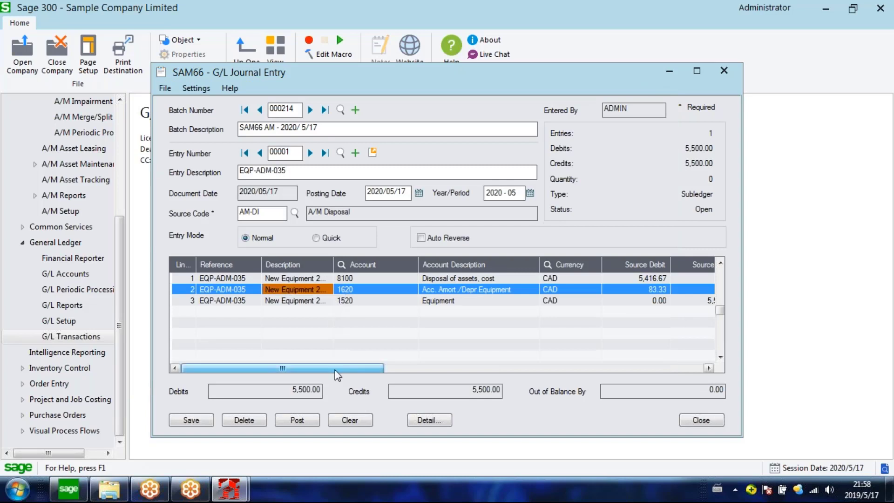
left_click_drag(334, 369, 357, 372)
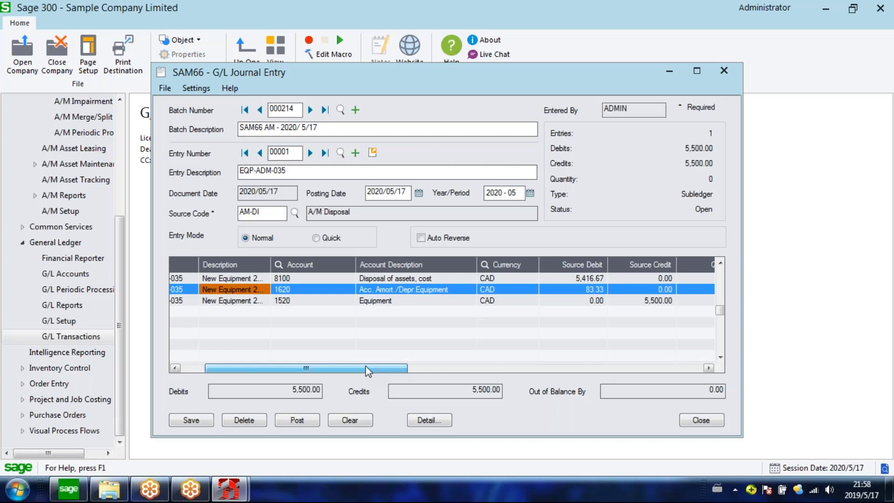
left_click_drag(368, 371, 373, 371)
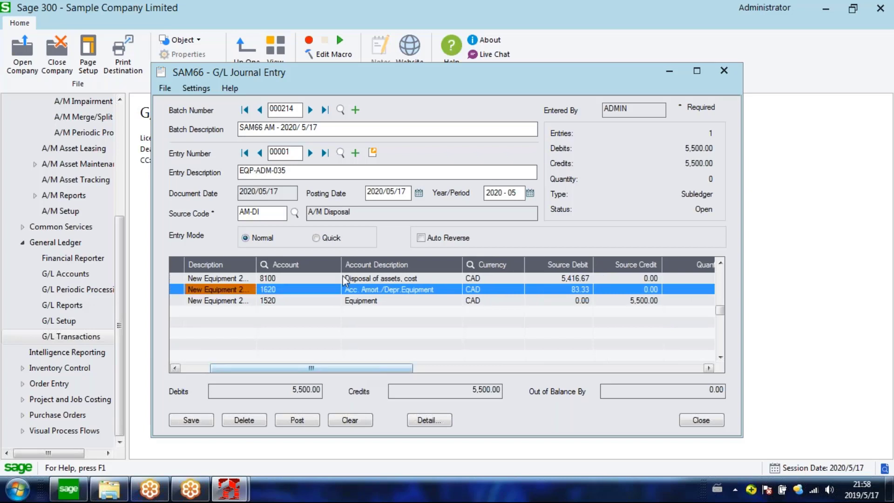
left_click_drag(341, 265, 328, 265)
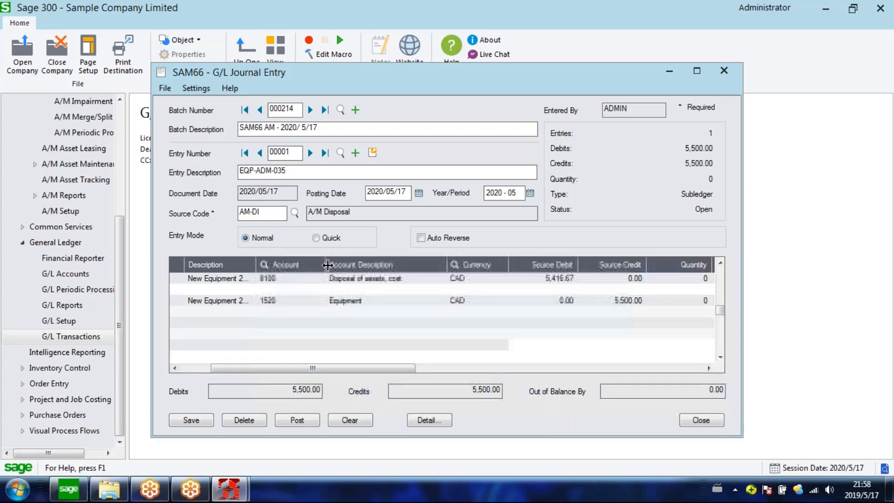
left_click_drag(377, 371, 418, 373)
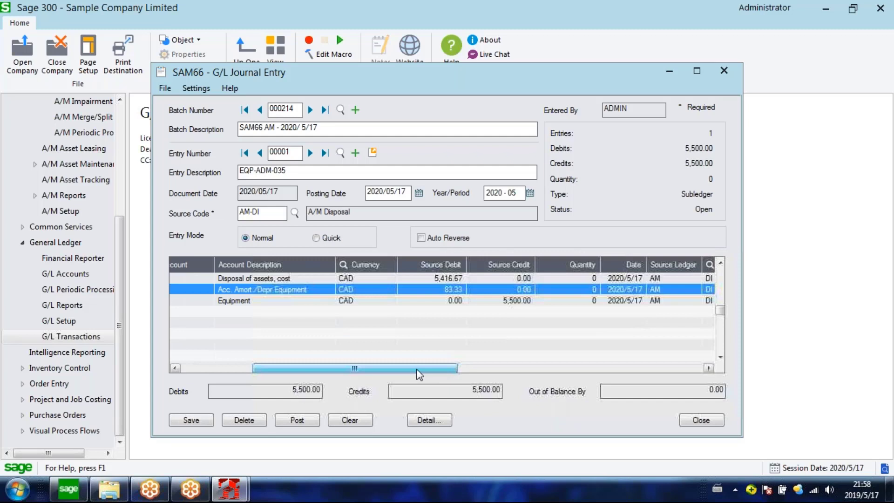
key("Down")
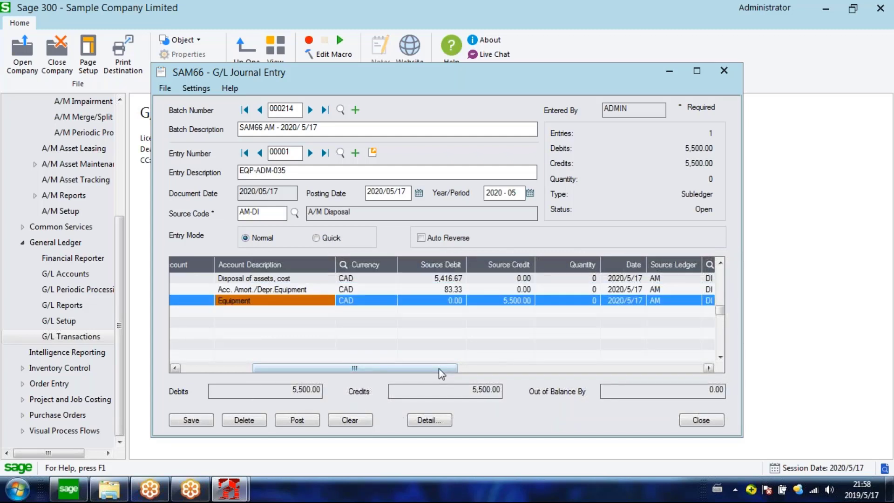
left_click_drag(438, 368, 448, 367)
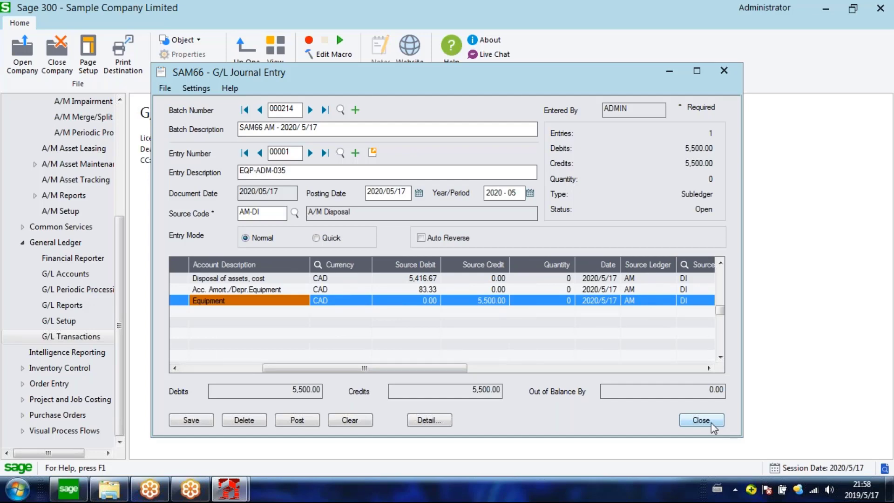
left_click(711, 423)
left_click(659, 355)
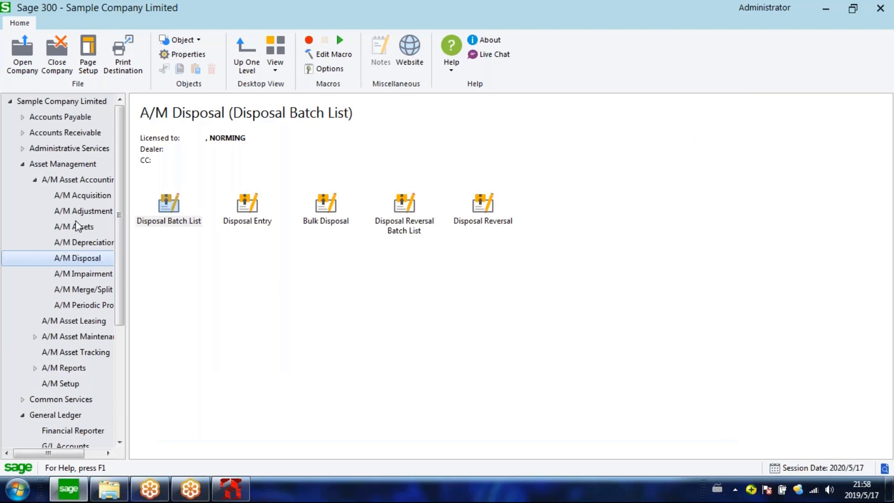
Open the Asset Register and display the Book details of asset EQP-ADM-035.
left_click(76, 226)
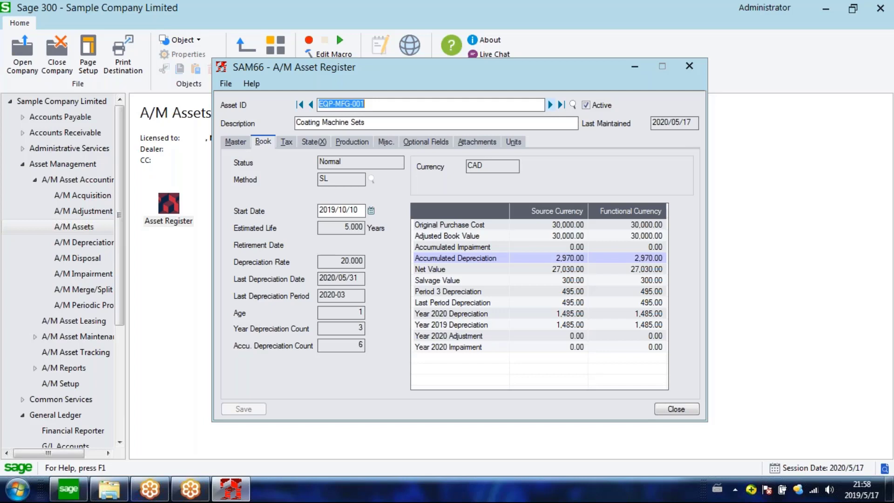
left_click_drag(369, 105, 339, 108)
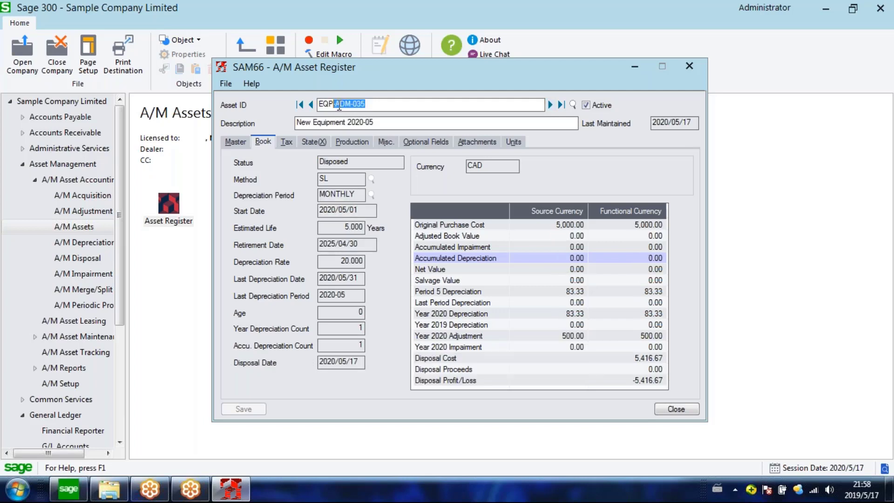
left_click(339, 108)
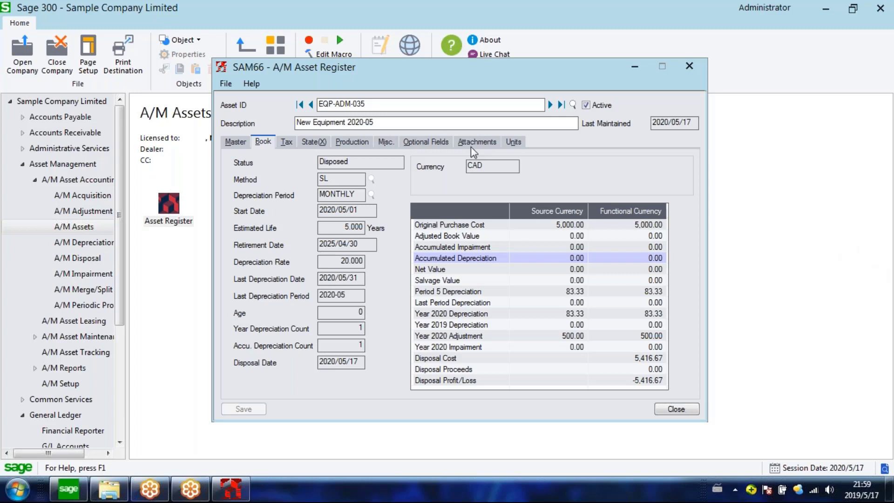
left_click(428, 79)
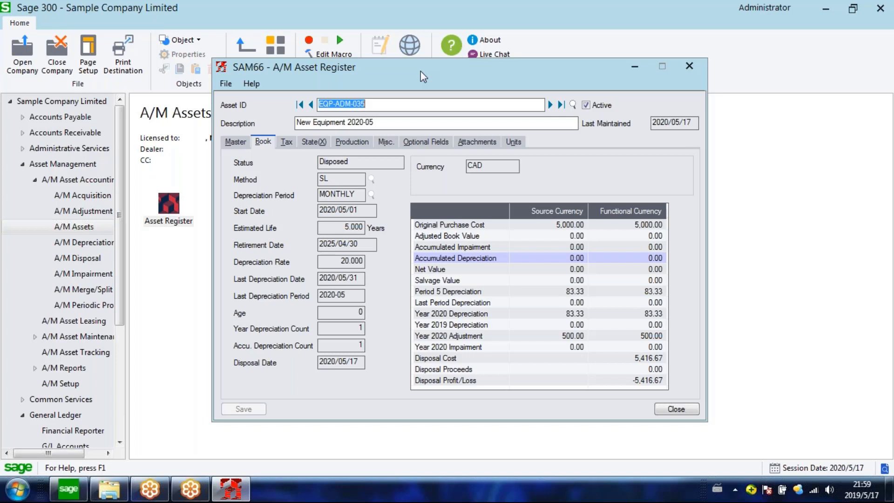
left_click_drag(420, 71, 404, 67)
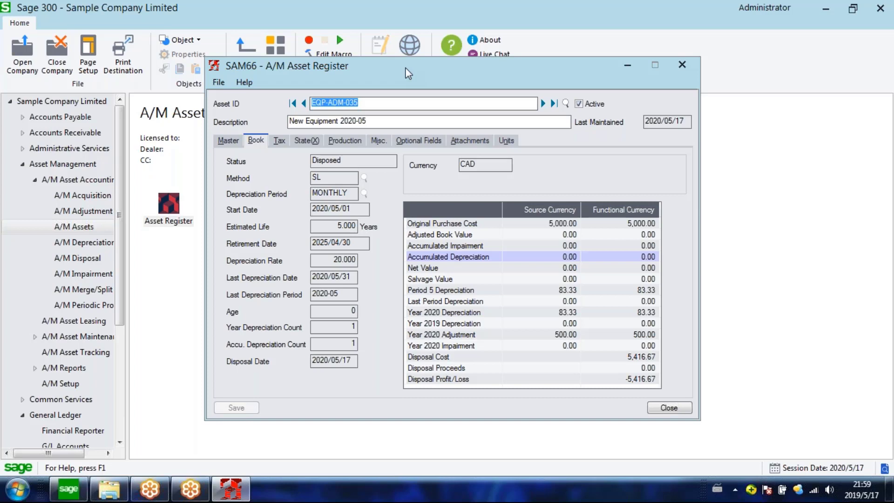
left_click_drag(408, 73, 346, 66)
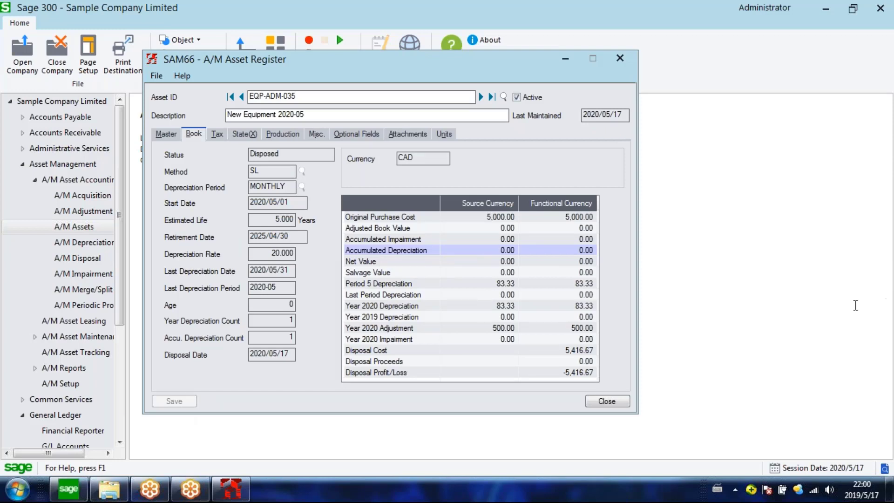
left_click(430, 63)
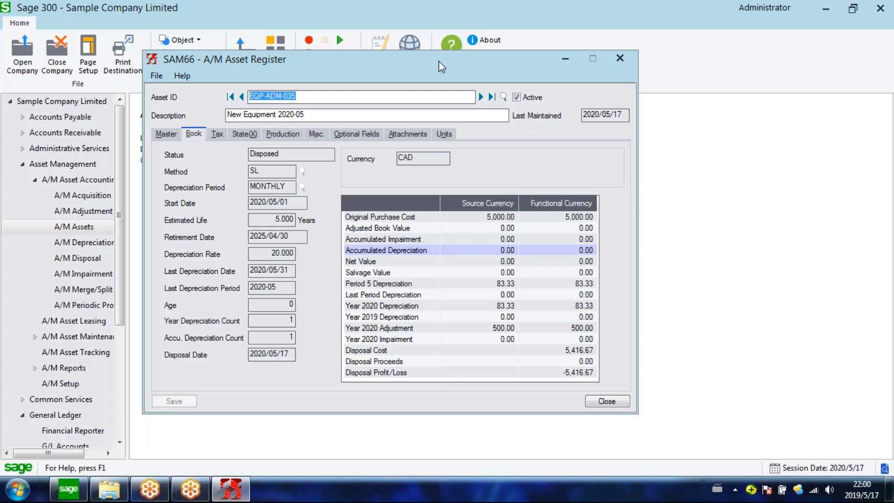
left_click_drag(438, 60, 455, 59)
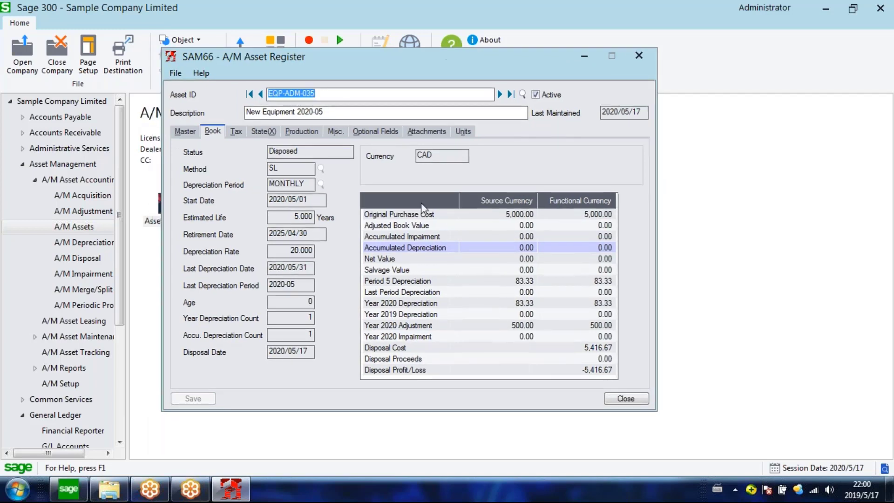
Check the original purchase cost, disposal cost, disposal proceeds and disposal profit/loss in the Book values of EQP-ADM-035.
left_click(421, 211)
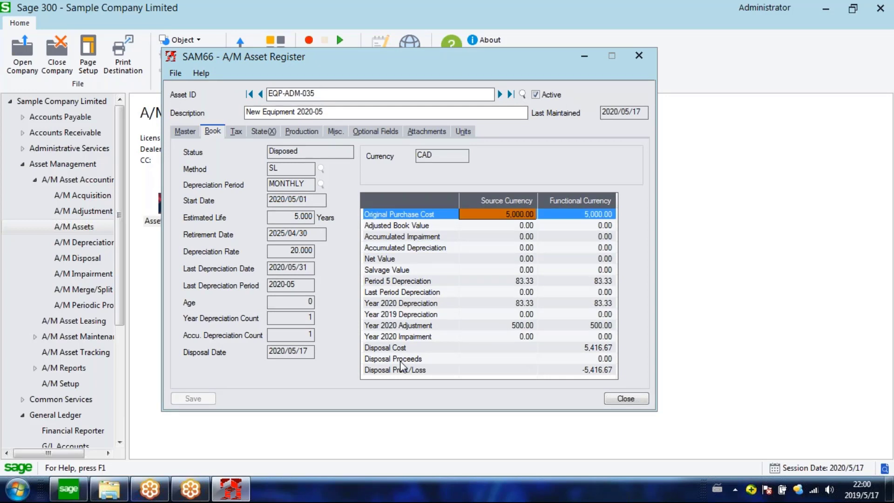
left_click(424, 347)
left_click(415, 369)
left_click(407, 359)
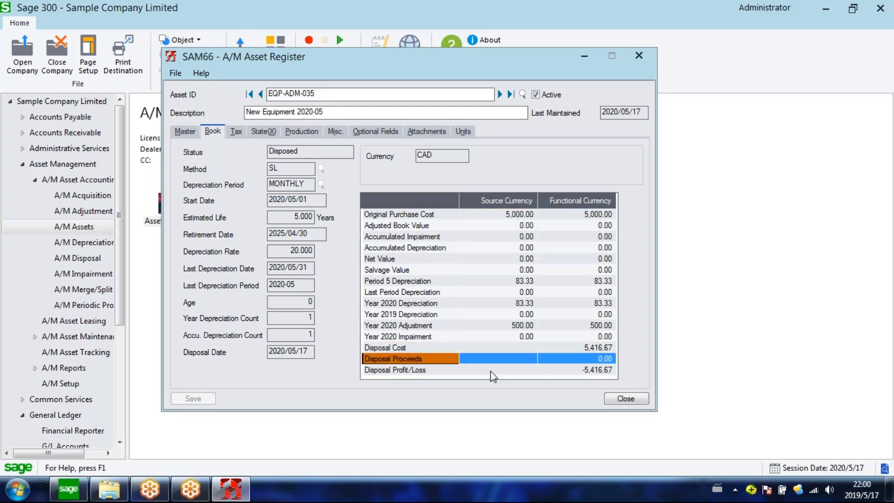
left_click(580, 370)
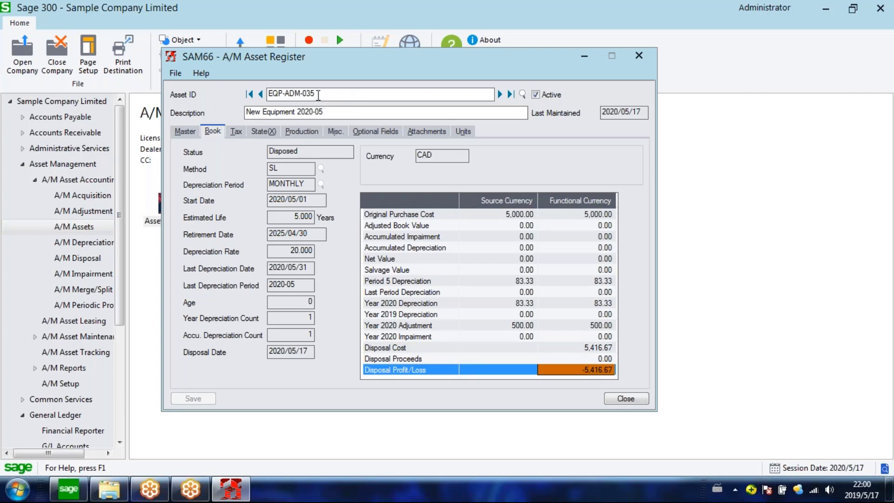
left_click_drag(320, 95, 262, 92)
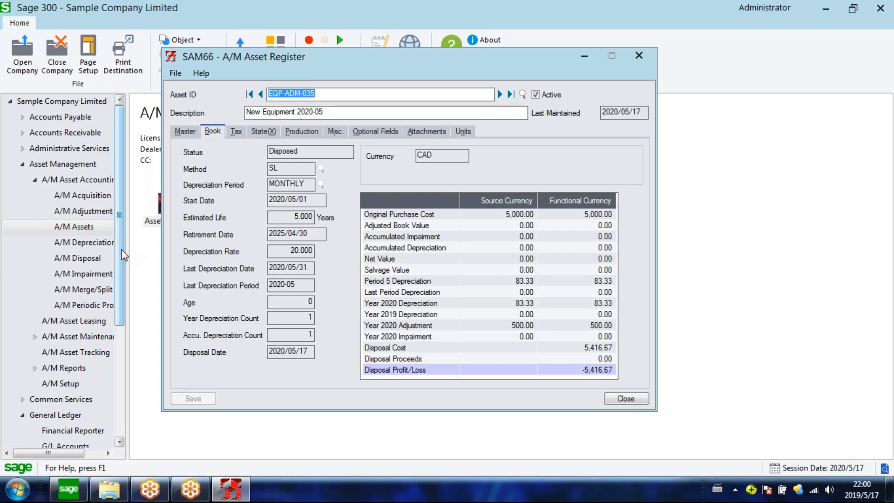
Open Disposal Reversal under A/M Disposal and create a new reversal batch.
left_click_drag(122, 249, 122, 250)
left_click(77, 258)
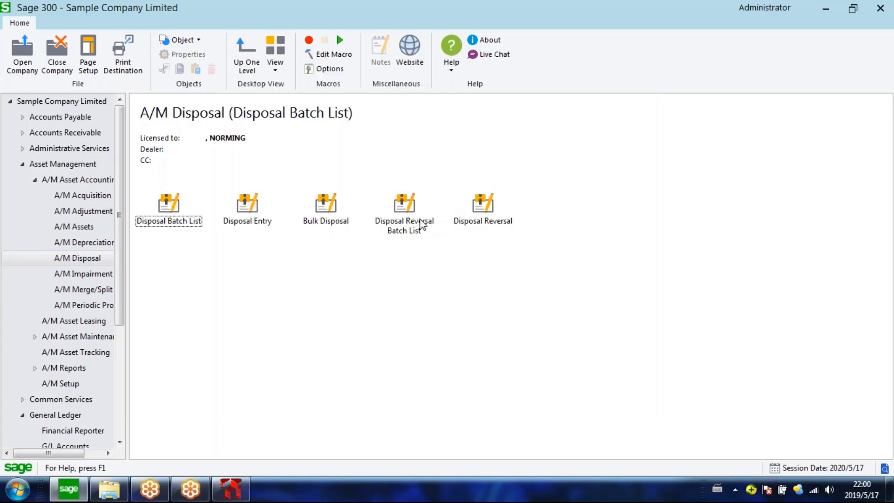
left_click(420, 219)
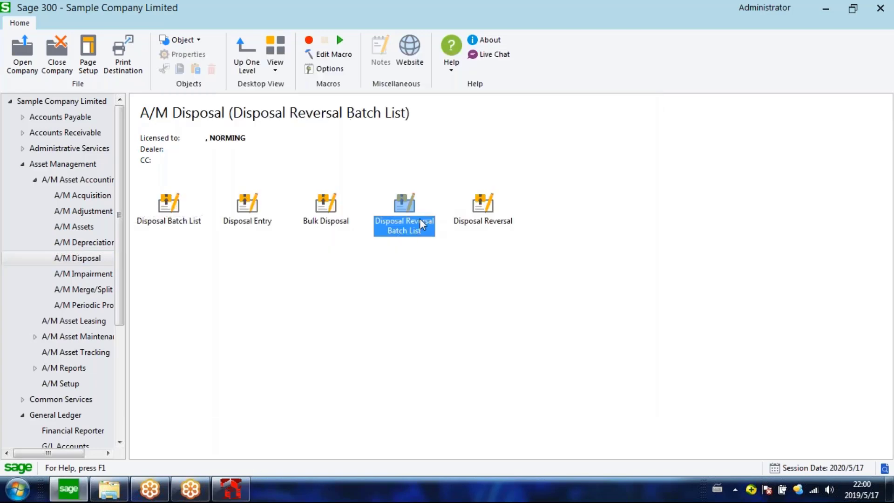
left_click(487, 213)
double_click(487, 212)
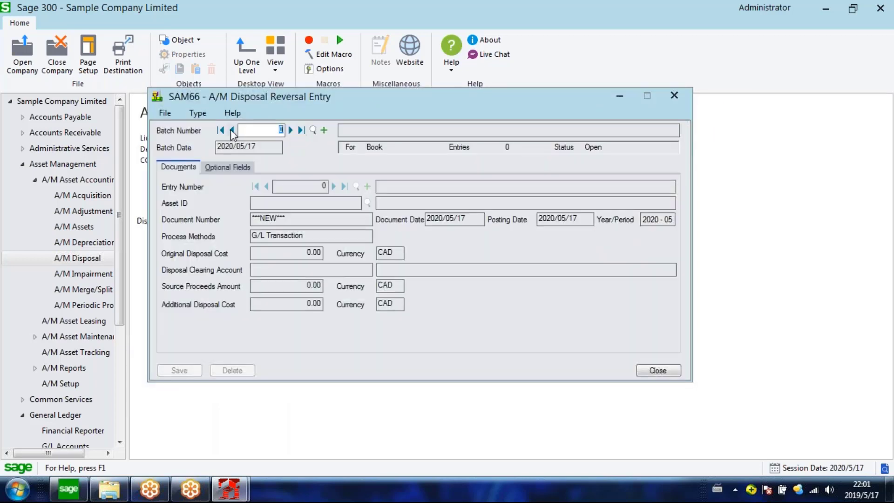
left_click(324, 130)
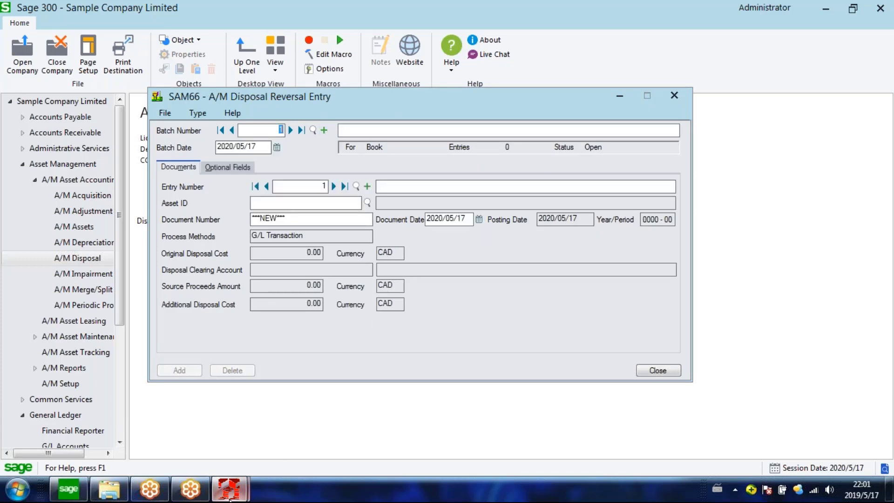
Compare the Asset Register record of EQP-ADM-035 with the reversal entry, then close Disposal Reversal Entry and the Asset Register.
left_click(230, 497)
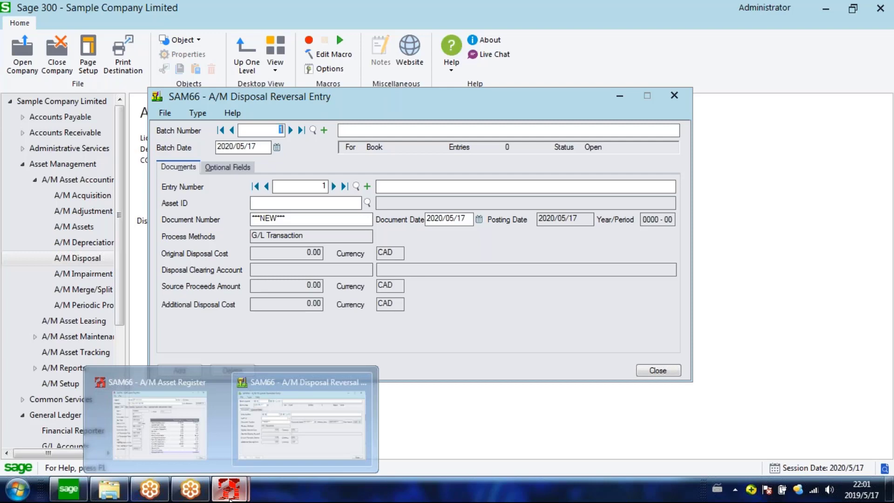
left_click(203, 460)
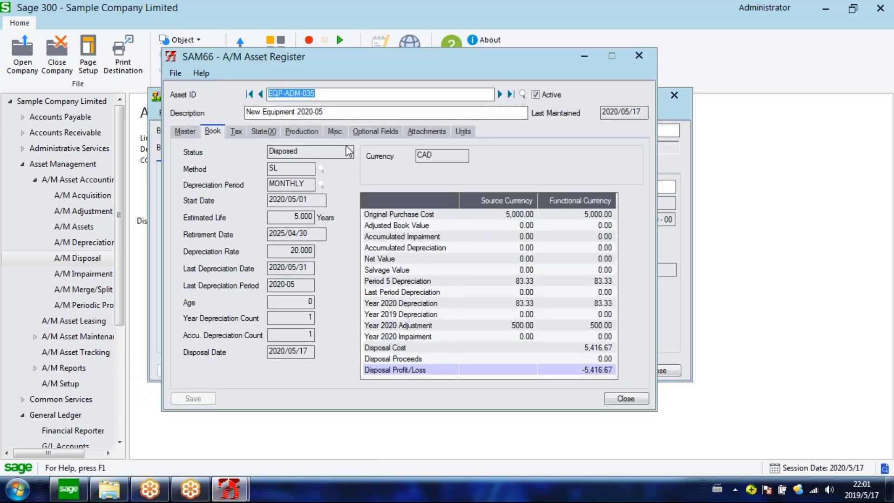
left_click_drag(443, 62, 426, 95)
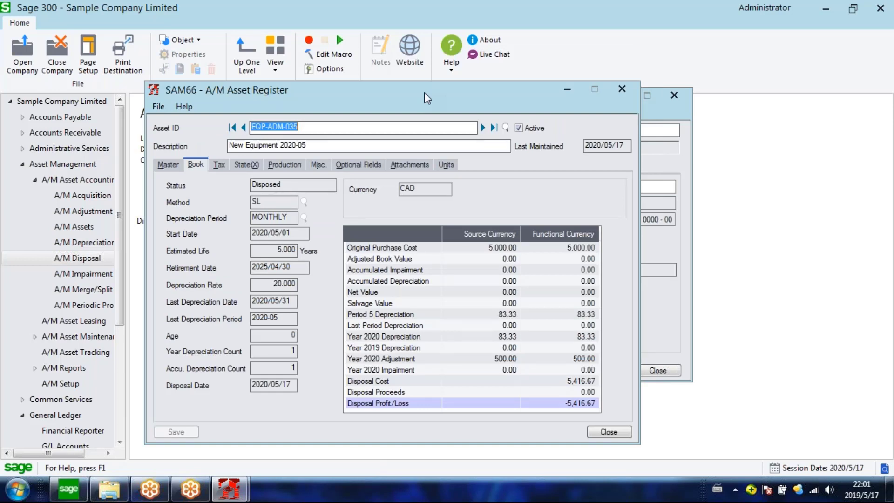
left_click_drag(424, 92, 423, 94)
left_click(676, 96)
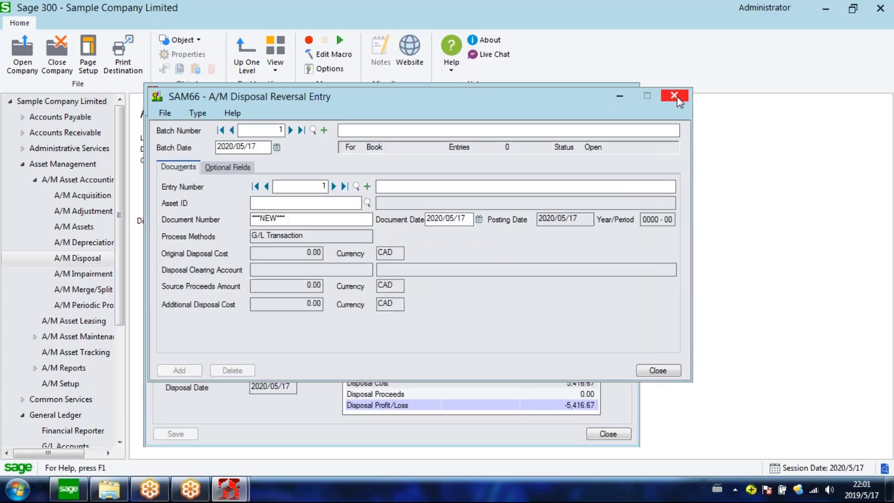
left_click(674, 96)
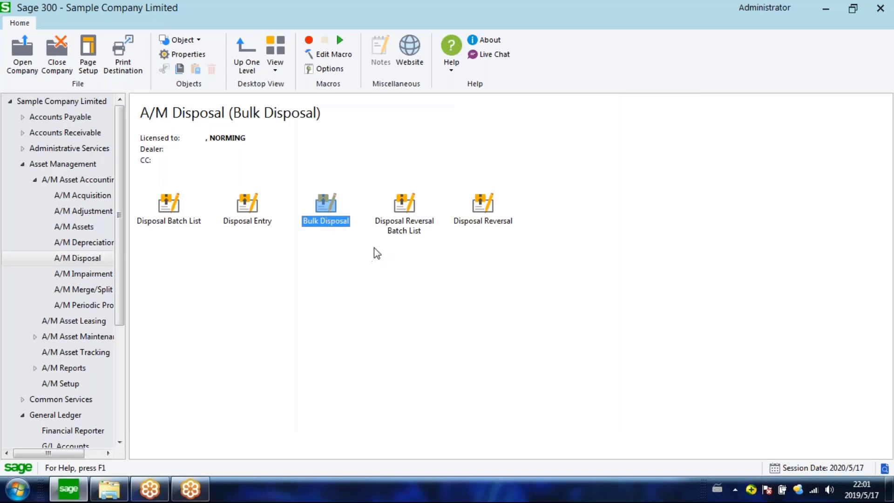
Open Year End Processing from A/M Periodic Processing.
left_click(116, 252)
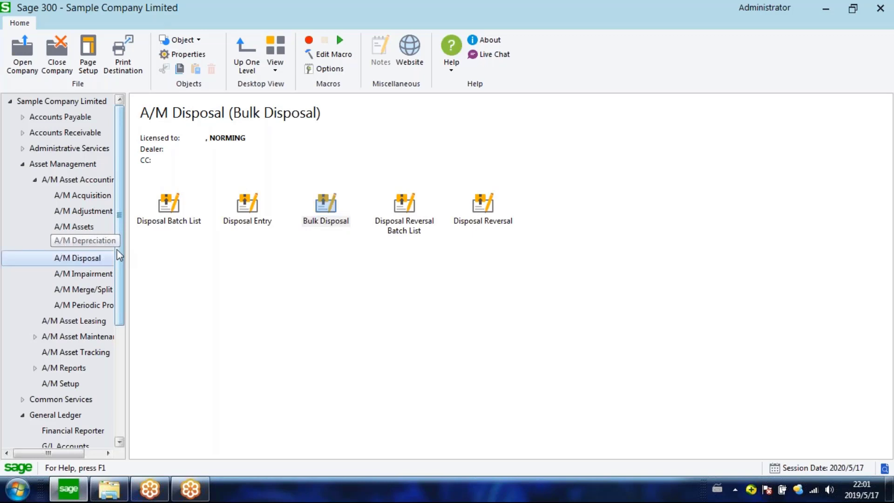
scroll(120, 256, "down", 1)
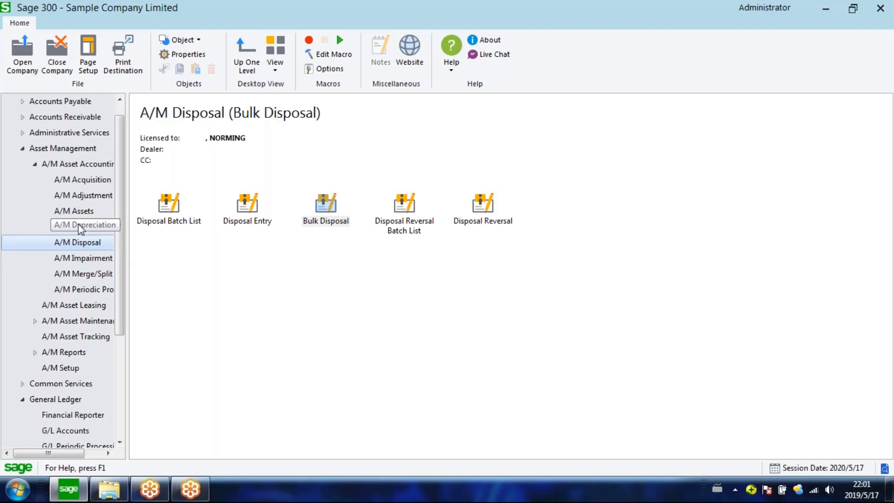
left_click(88, 291)
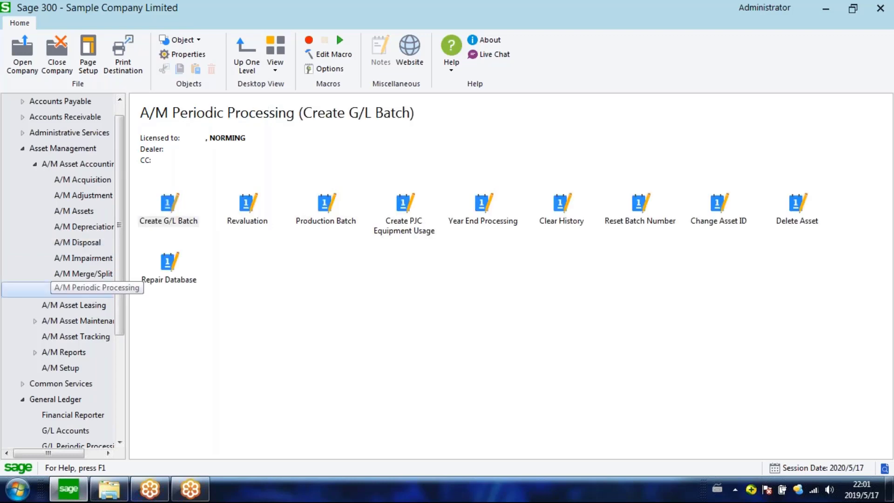
left_click(302, 322)
double_click(484, 209)
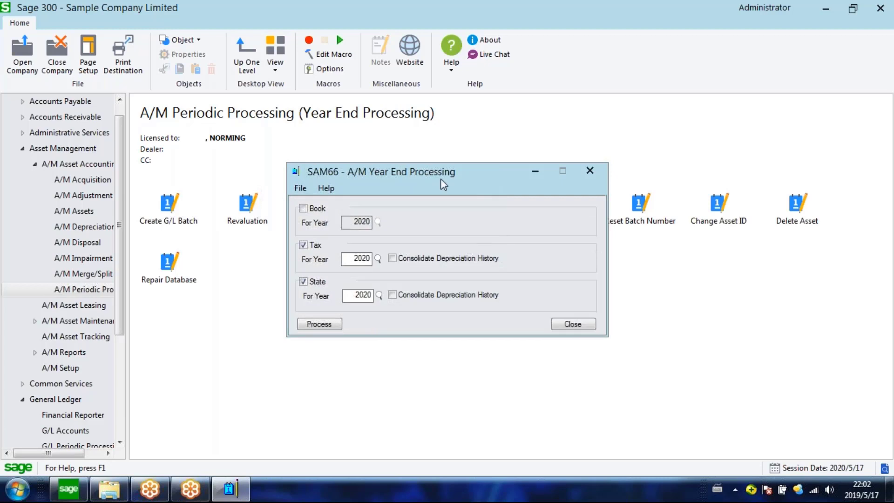
Include Book for year 2020 to review the year-end options, then close Year End Processing without processing.
left_click_drag(441, 180, 298, 149)
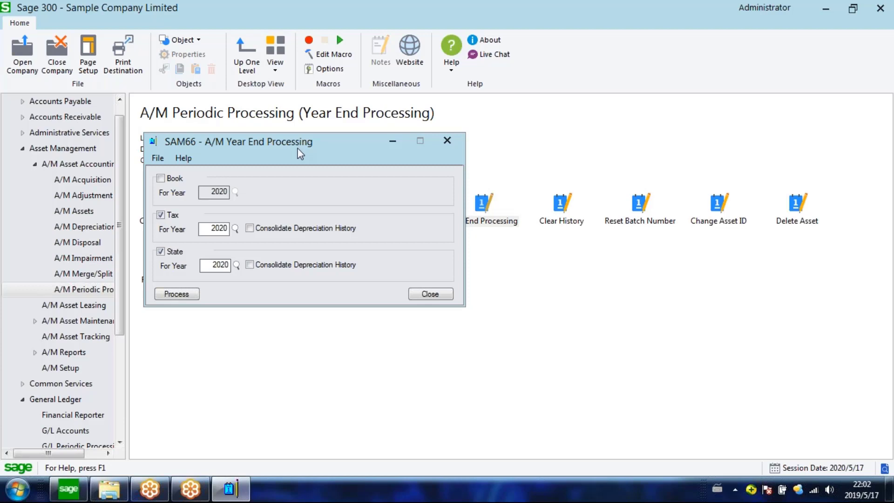
left_click_drag(298, 149, 303, 159)
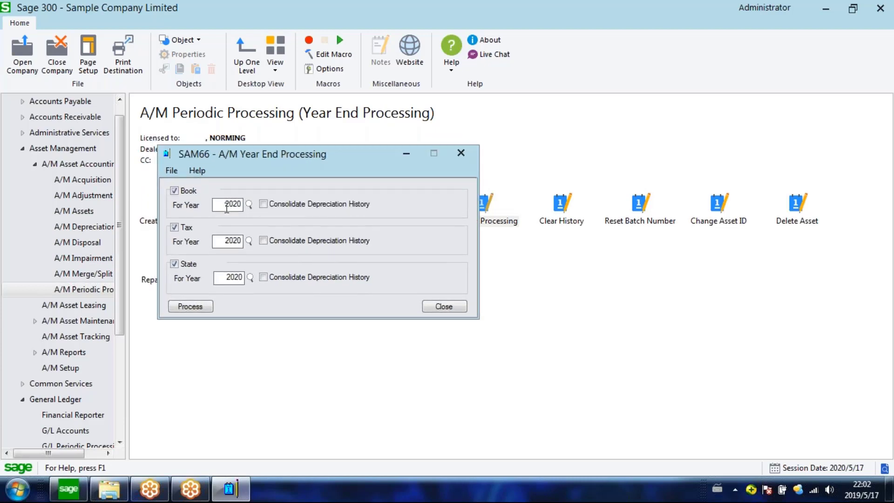
double_click(227, 206)
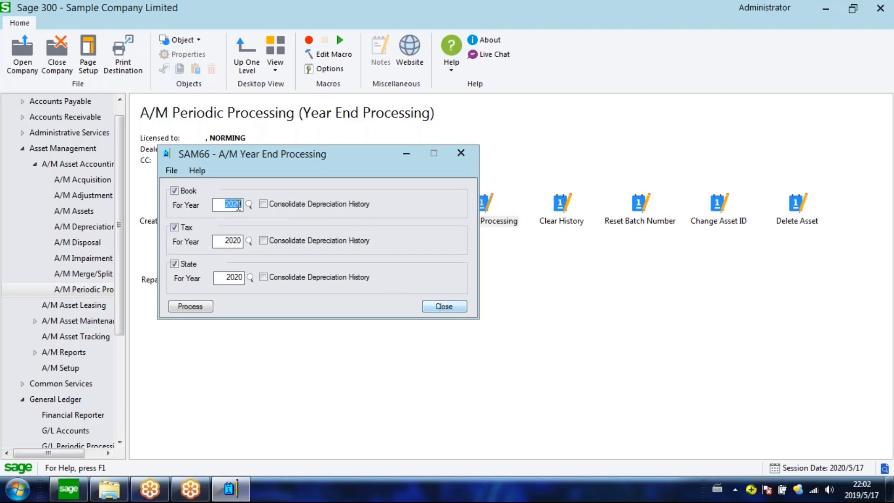
left_click(443, 306)
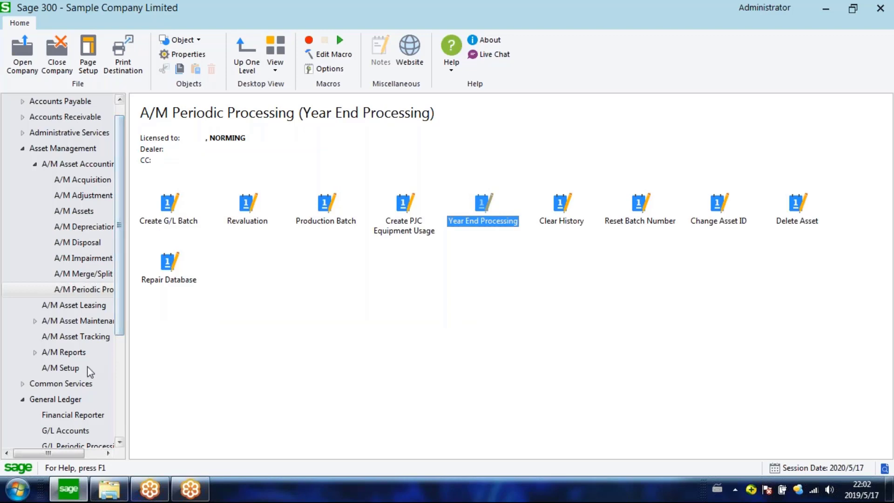
Open the Asset Listing report from the A/M Asset Accounting reports.
mouse_move(120, 307)
left_mouse_down()
mouse_move(121, 283)
mouse_move(125, 318)
left_mouse_up()
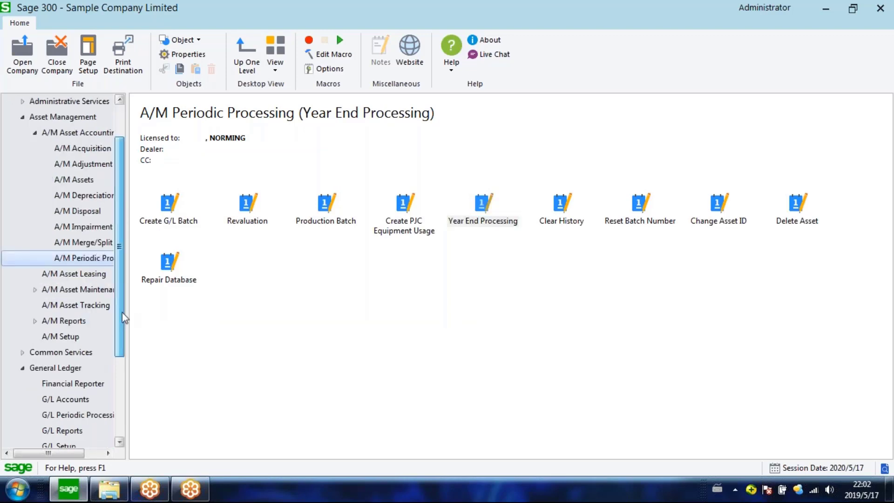
left_click(62, 321)
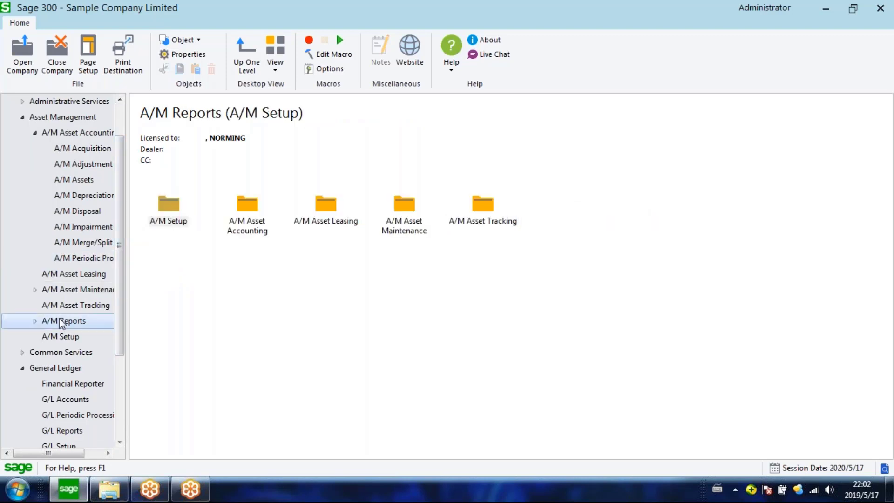
scroll(69, 291, "down", 2)
double_click(71, 227)
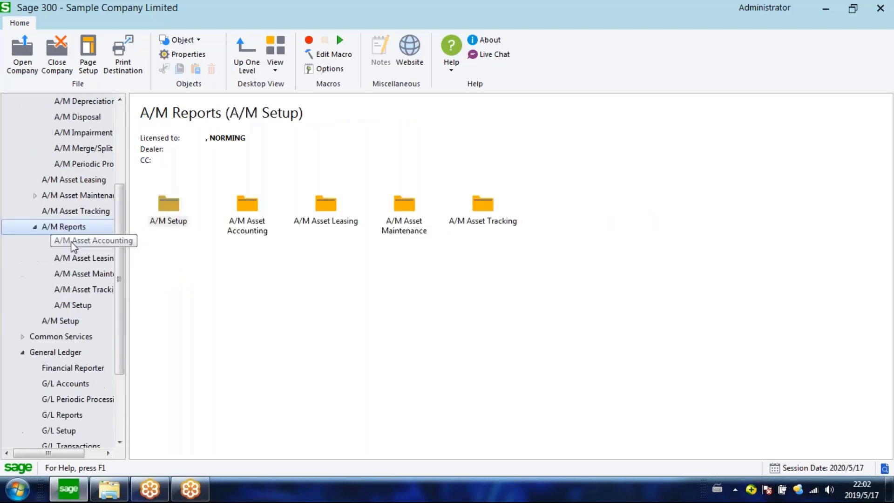
left_click(72, 242)
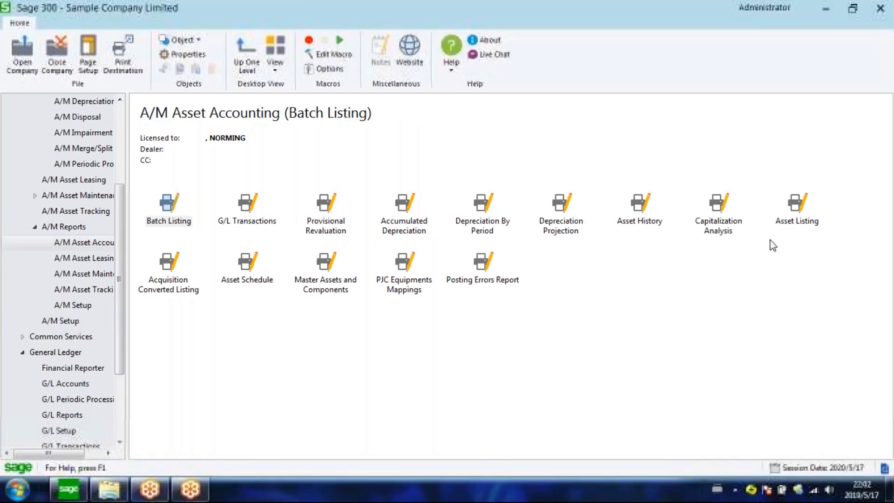
left_click(797, 217)
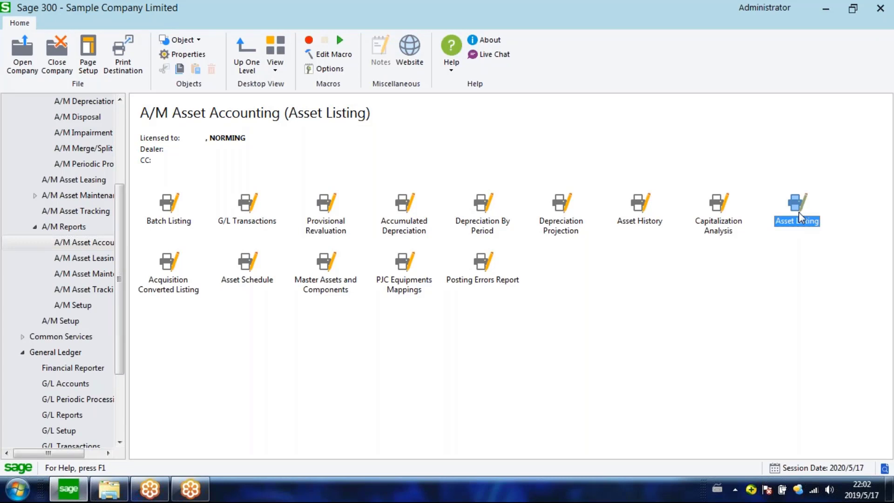
double_click(797, 212)
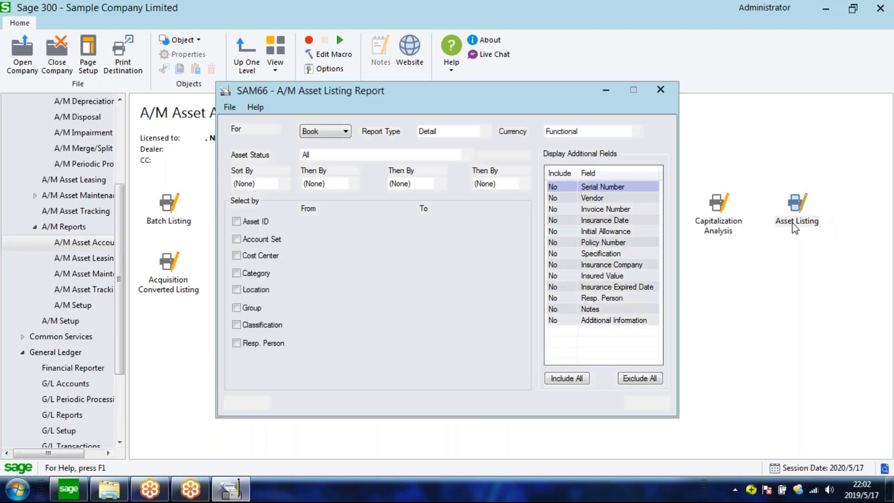
Set up the Asset Listing as a Detail report for Book with asset status Normal, Ready to Dispose, In transaction and WIP.
left_click(345, 132)
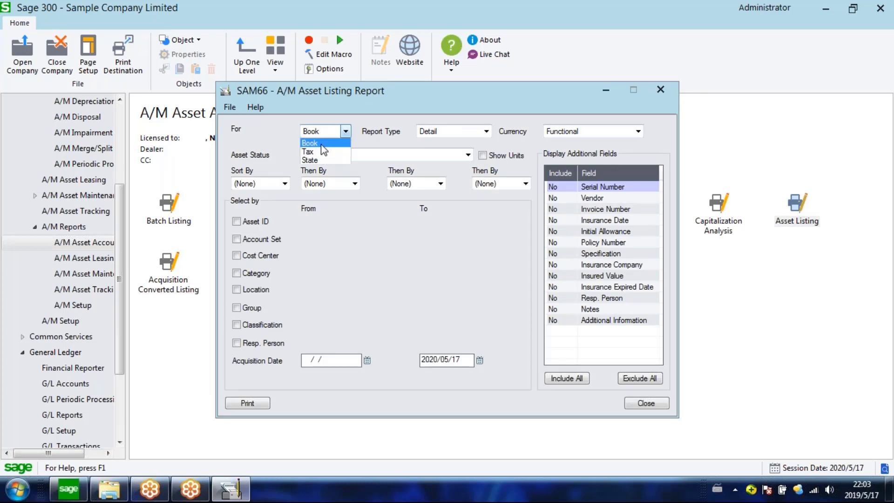
left_click(385, 98)
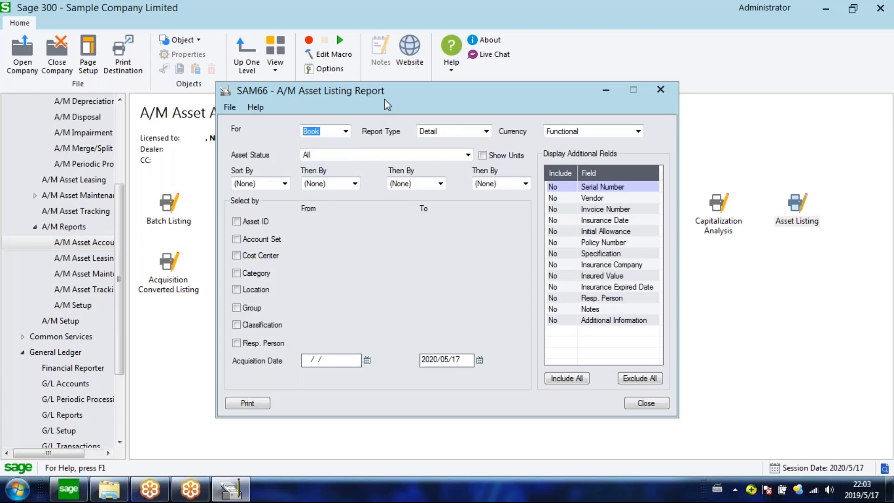
left_click(465, 131)
left_click(431, 141)
left_click(325, 154)
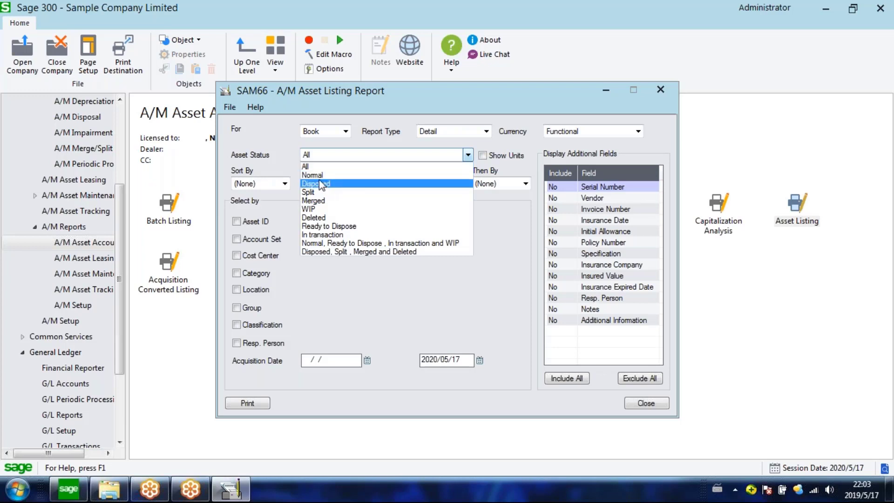
left_click(324, 243)
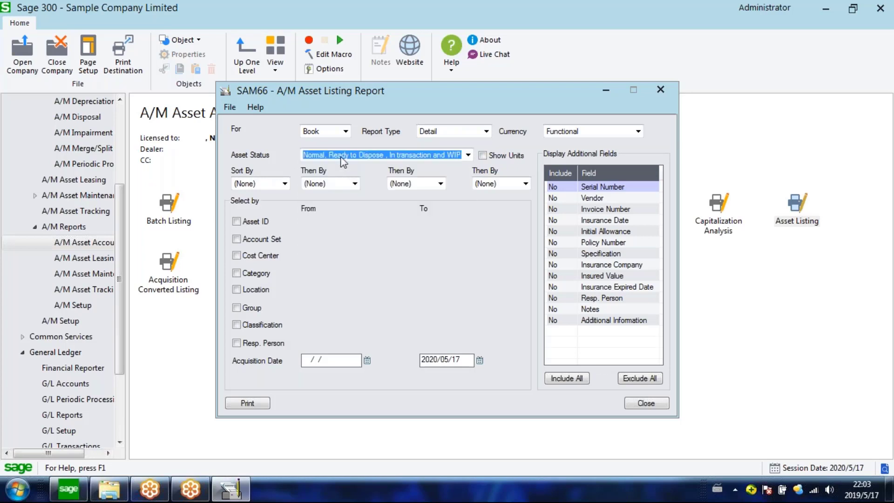
Sort the asset listing by Category, then Location, then Account Set.
left_click(270, 186)
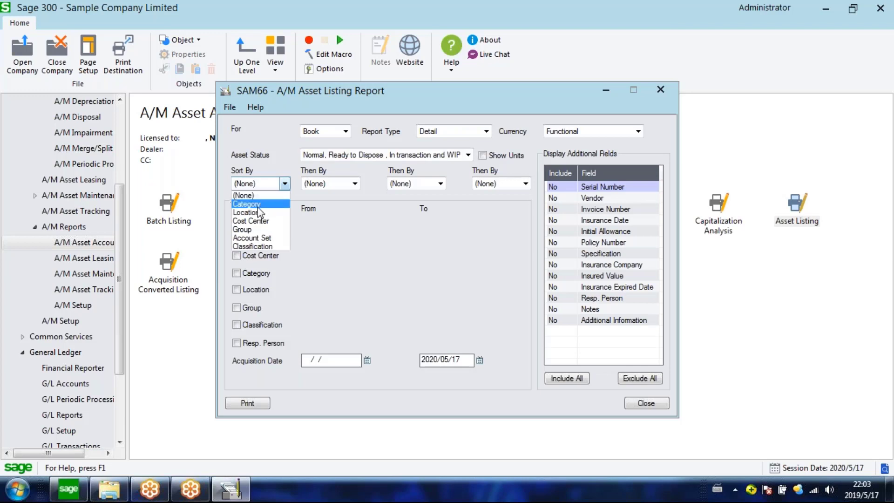
left_click(246, 204)
left_click(340, 185)
left_click(321, 212)
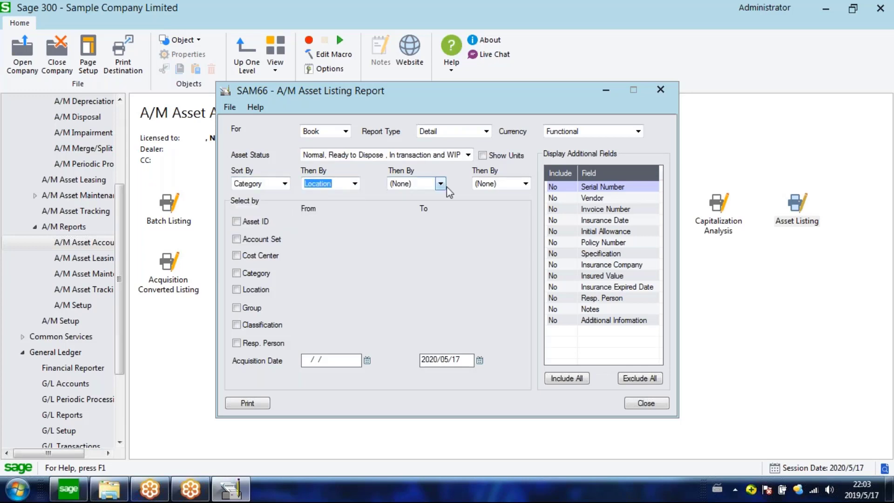
left_click(433, 185)
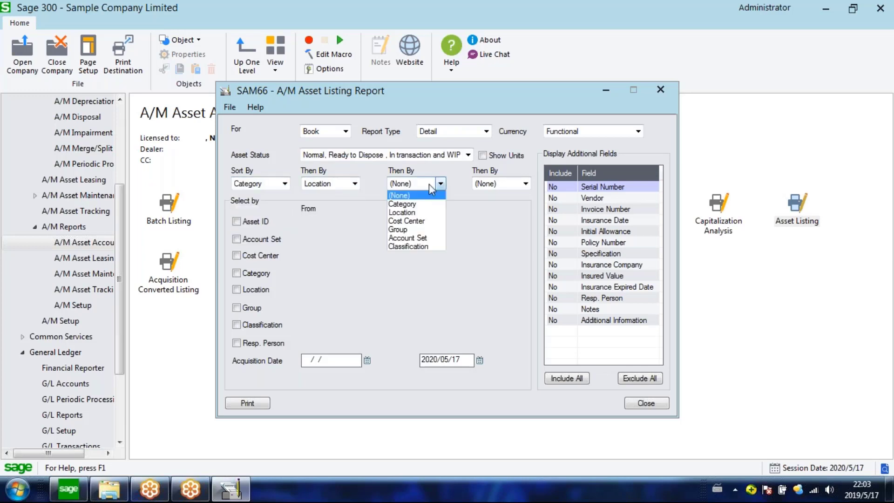
left_click(422, 238)
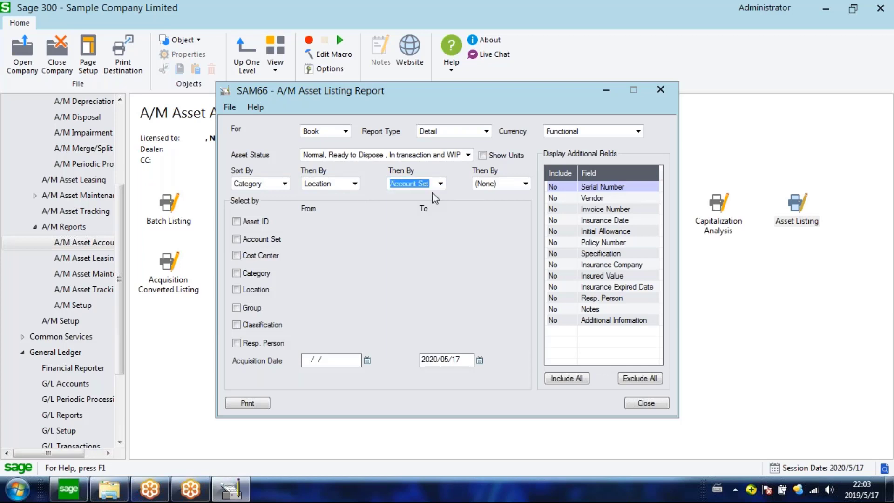
Limit the listing to account set EQP through EQP, print the report to preview and review the listed assets.
left_click(236, 240)
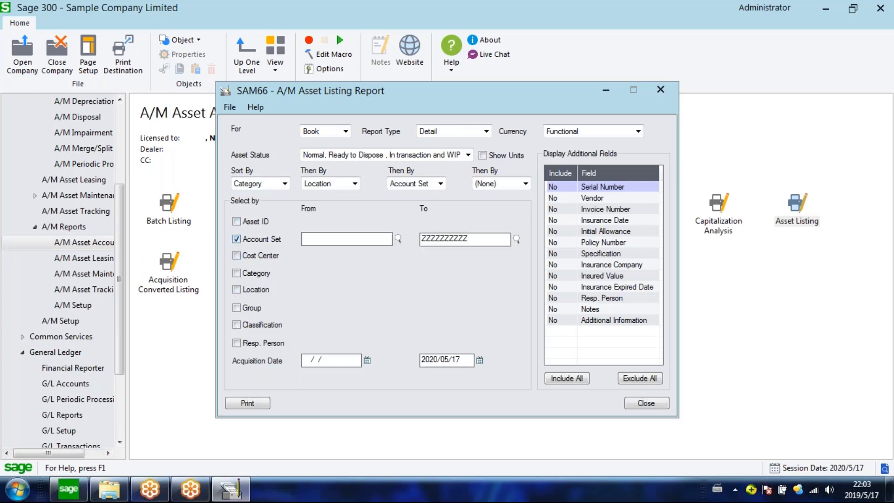
left_click(396, 240)
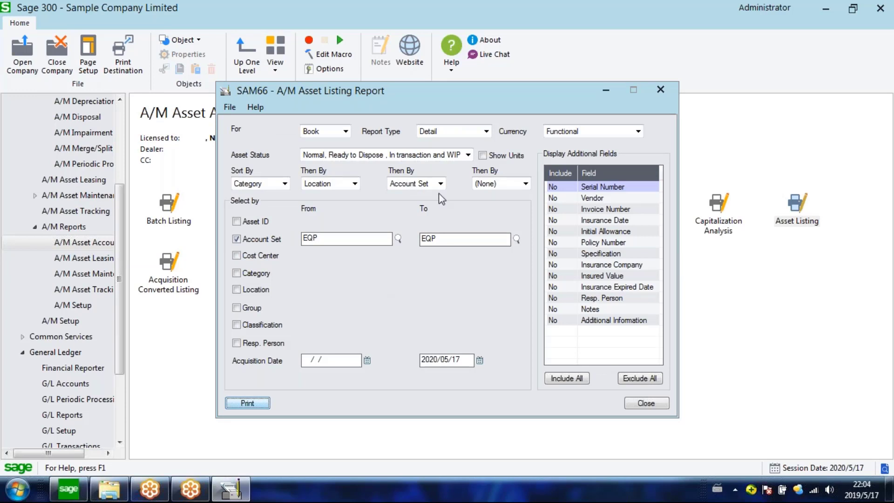
left_click(262, 403)
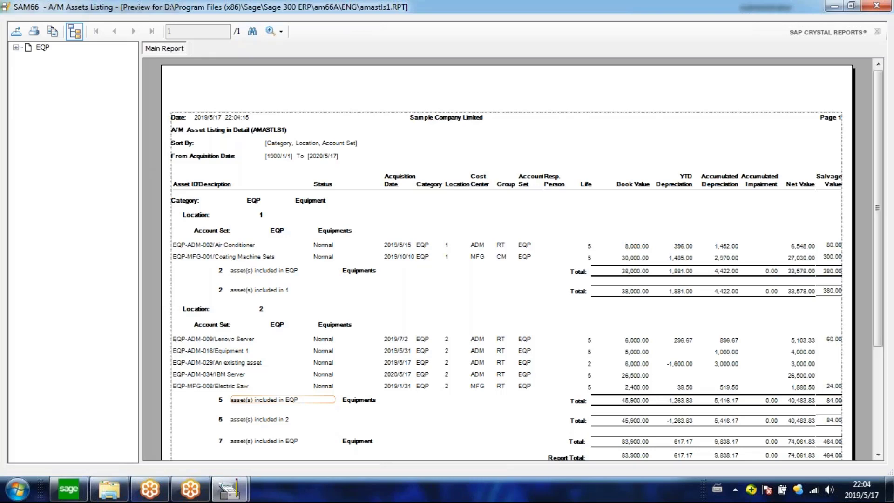
left_click_drag(879, 235, 295, 250)
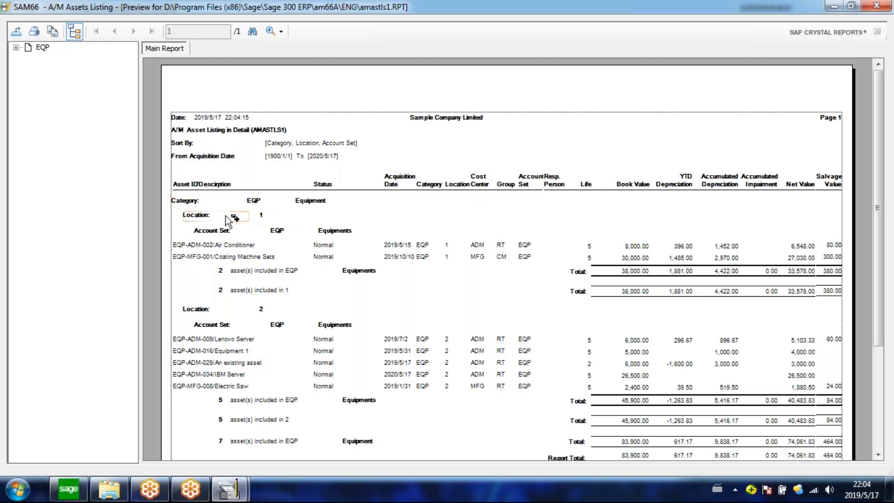
Review the asset listing down to its report totals and close the preview.
scroll(229, 219, "down", 3)
scroll(637, 219, "up", 3)
scroll(714, 328, "down", 3)
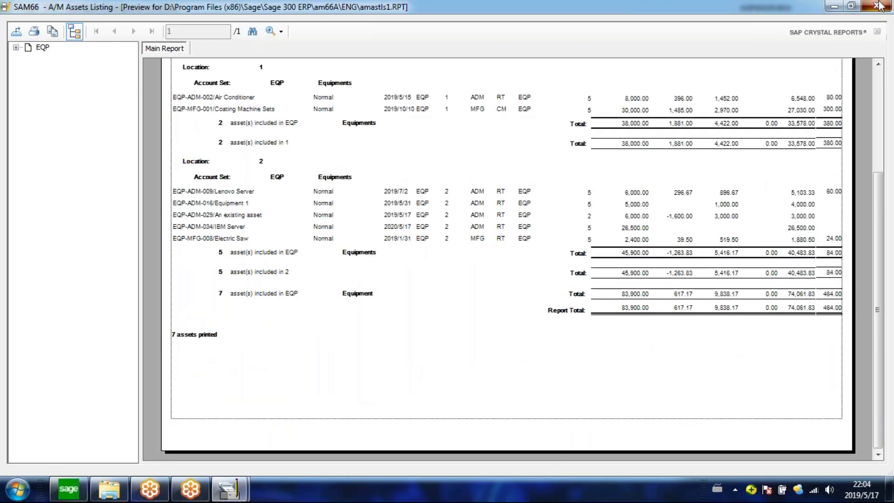
left_click(879, 5)
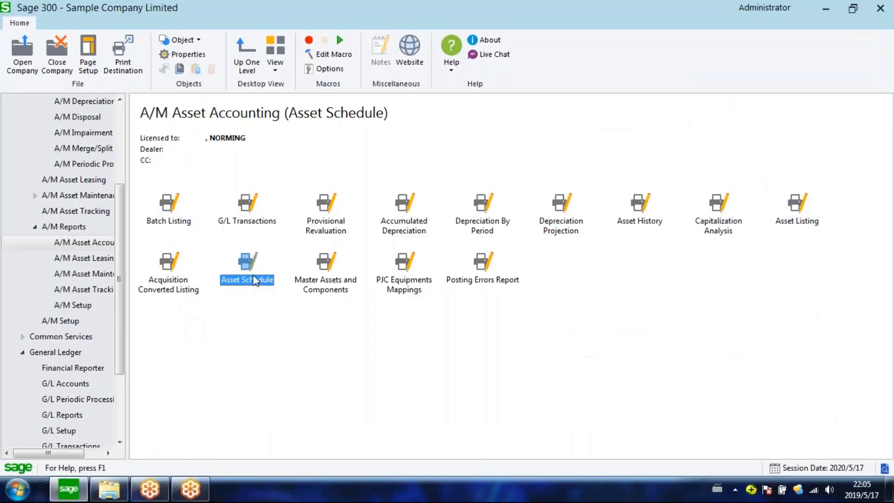
Open the Asset Schedule report and set it for Book, fiscal year 2020, as of period 5.
double_click(255, 280)
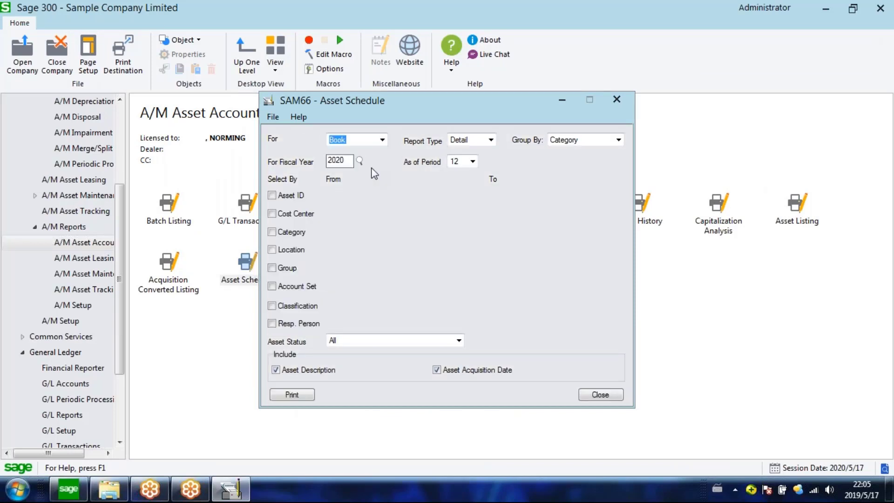
left_click(383, 141)
left_click(354, 160)
left_click(472, 161)
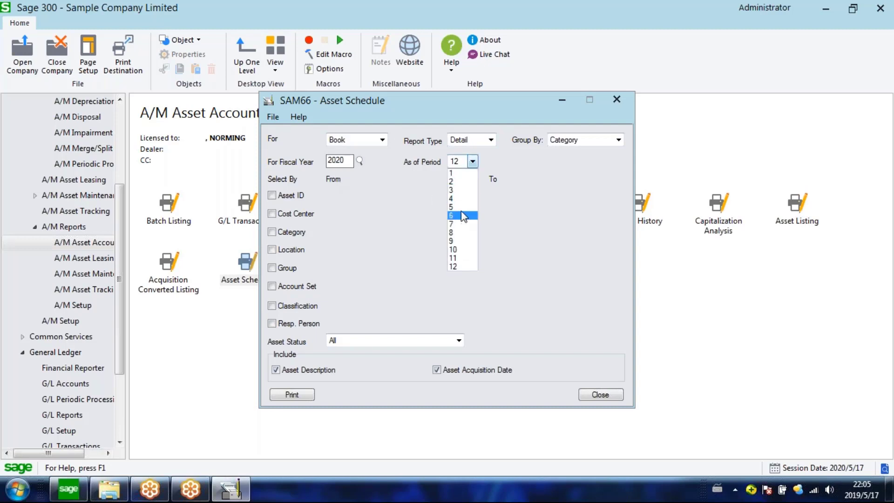
left_click(463, 207)
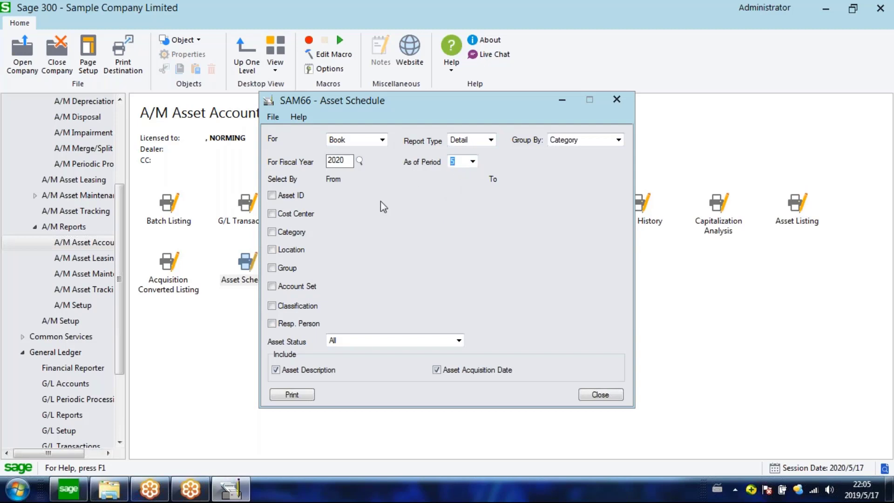
Limit the asset schedule to category EQP through EQP.
left_click(272, 232)
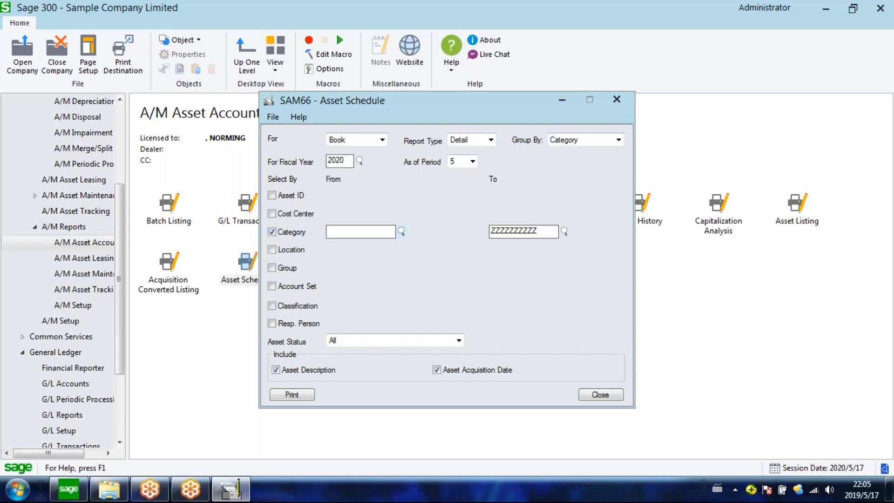
left_click(401, 231)
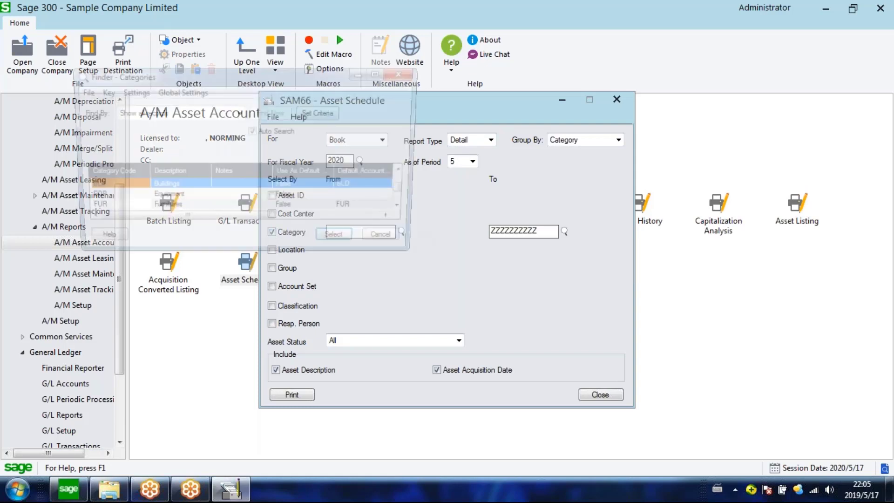
left_click(253, 198)
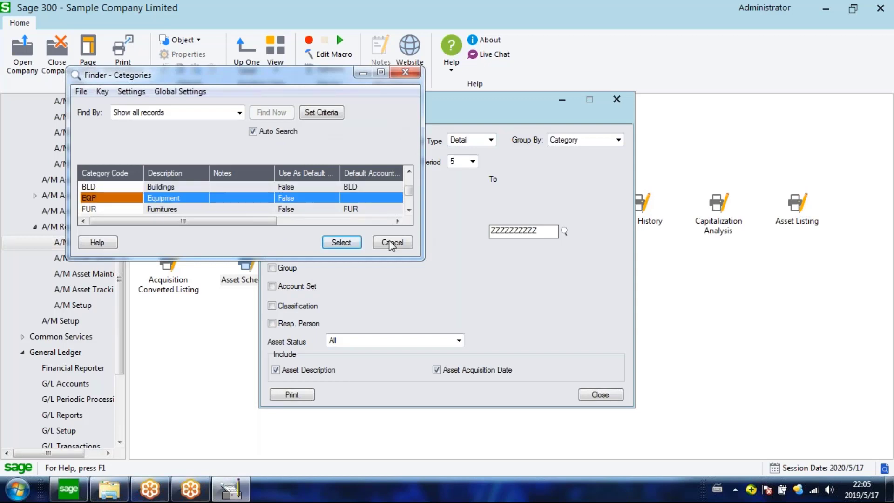
left_click(341, 242)
left_click(564, 231)
left_click(163, 197)
left_click(341, 242)
Print the asset schedule to preview, review the equipment movements, and close the preview and report form.
left_click(292, 395)
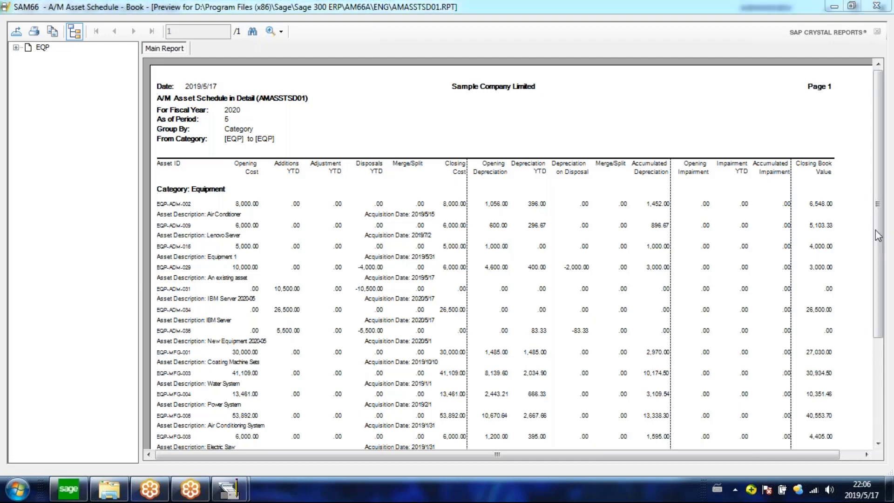
left_click(879, 106)
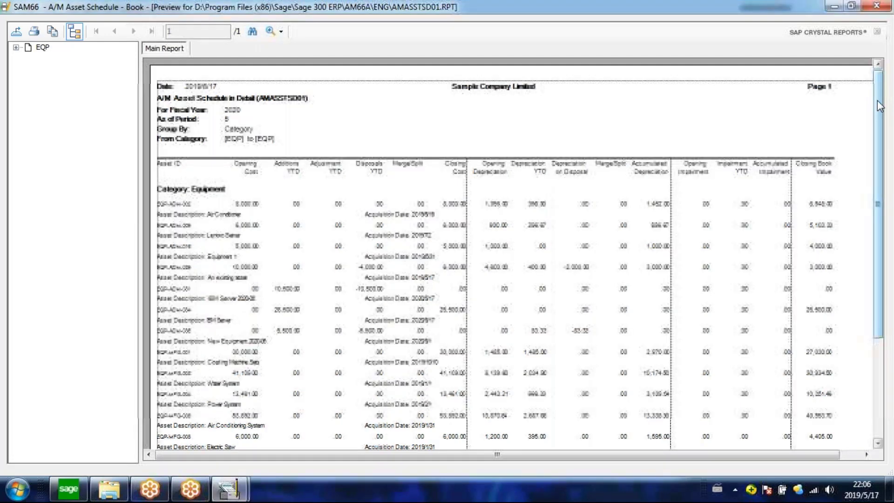
left_click(877, 6)
left_click(613, 99)
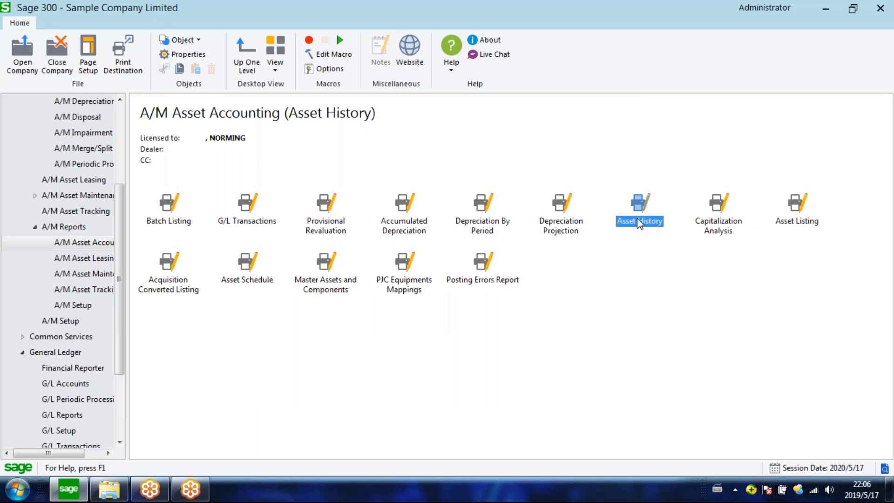
Open the Asset History report, examine its transaction type and selection options, and close it.
double_click(636, 211)
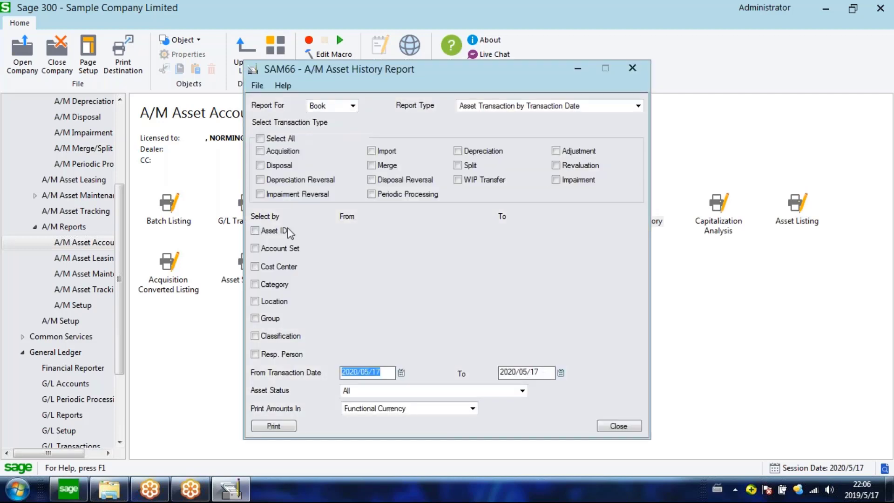
left_click(631, 68)
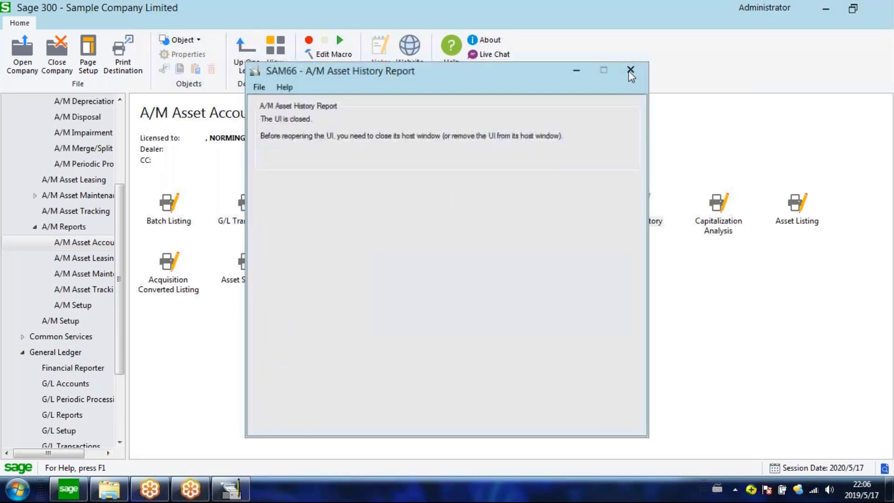
left_click(631, 70)
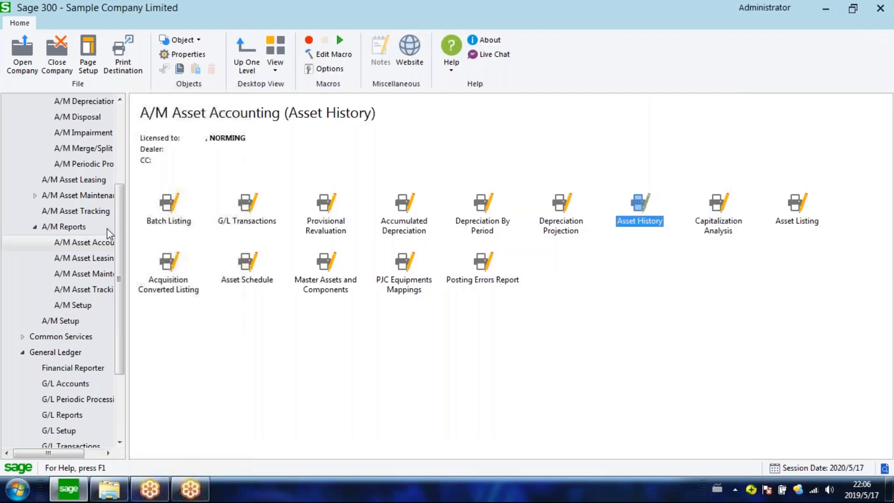
Open the Asset Activities Inquiry from A/M Assets and select asset EQP-ADM-035.
scroll(110, 234, "up", 3)
left_click(69, 194)
double_click(324, 225)
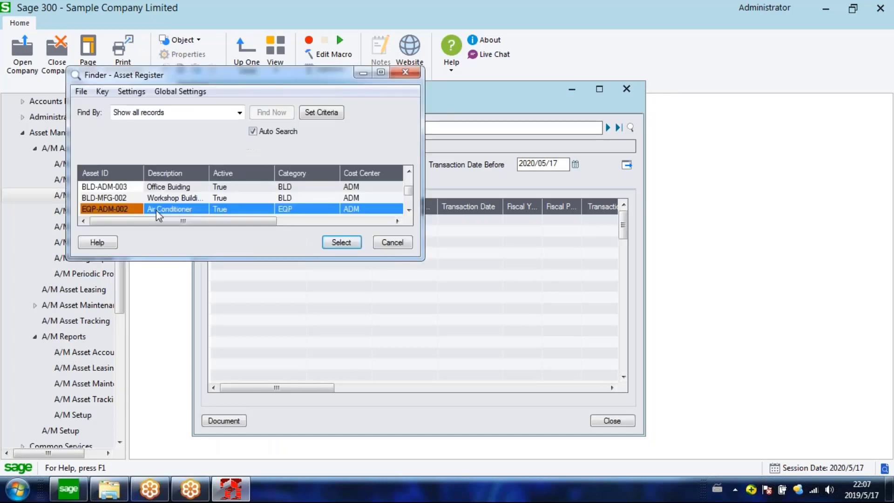
scroll(154, 212, "down", 3)
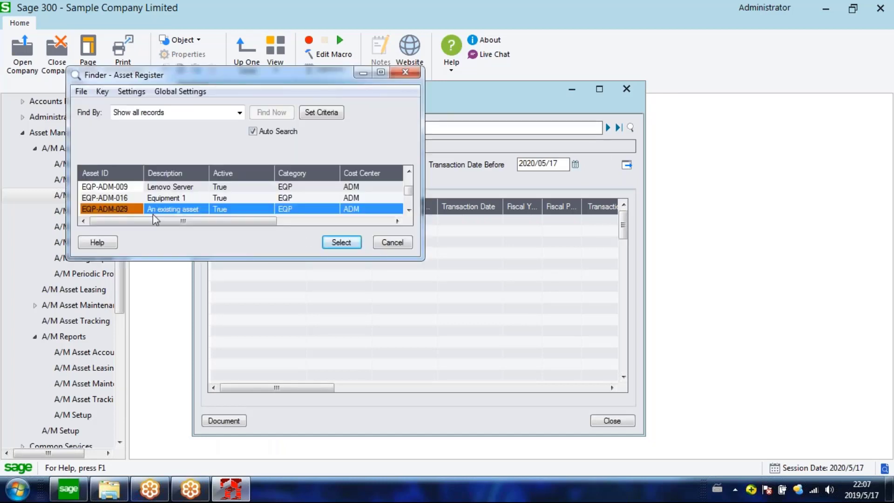
scroll(152, 215, "down", 3)
double_click(146, 199)
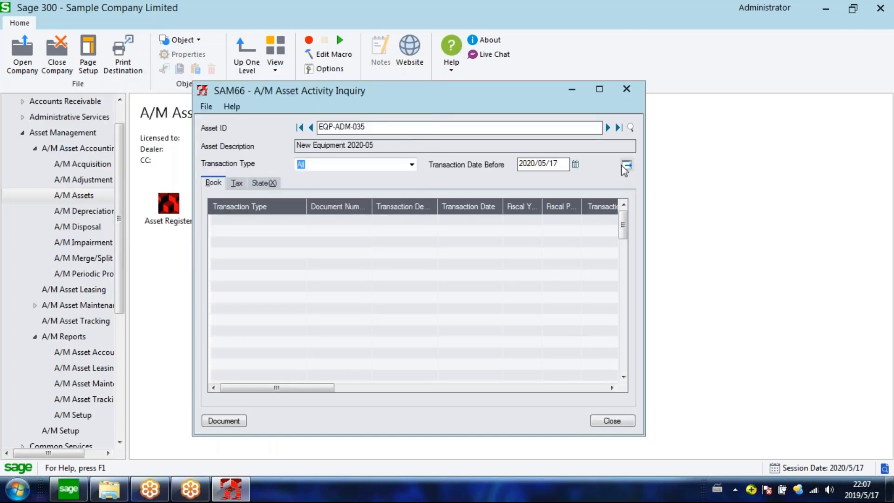
List all transaction types for the asset and resize the Transaction Type and Document Number columns.
left_click(398, 165)
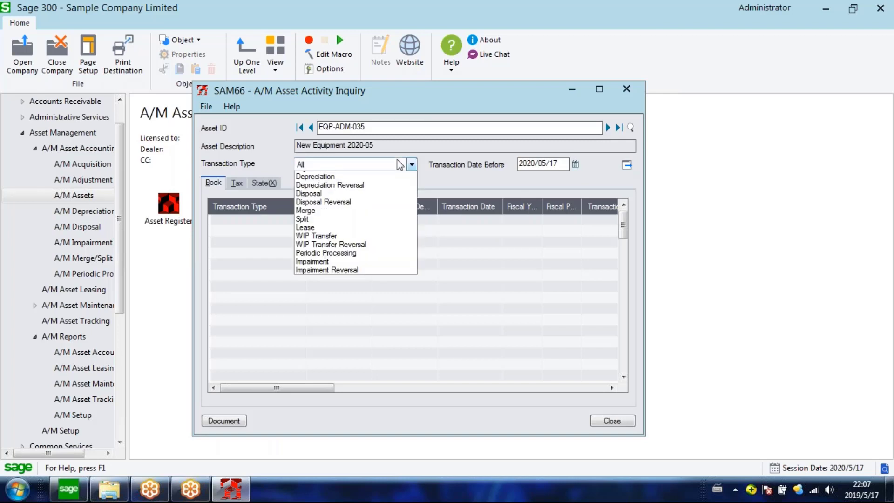
left_click(321, 177)
left_click(627, 166)
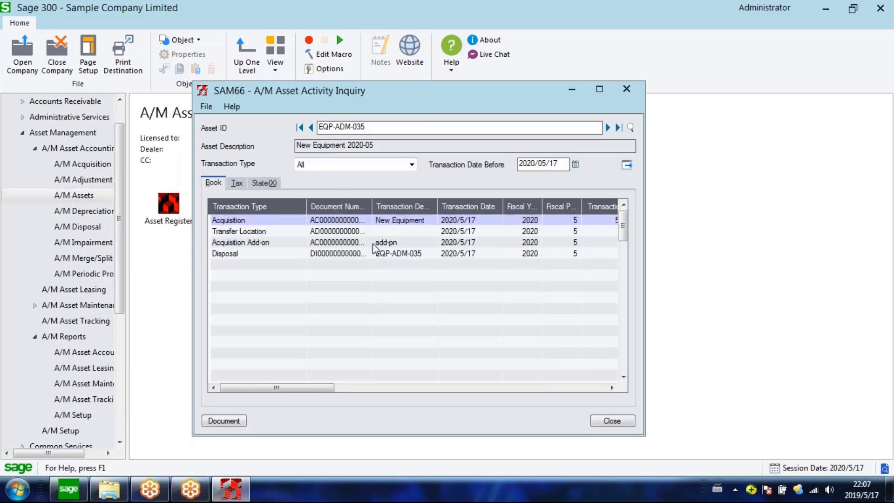
left_click_drag(308, 209, 279, 211)
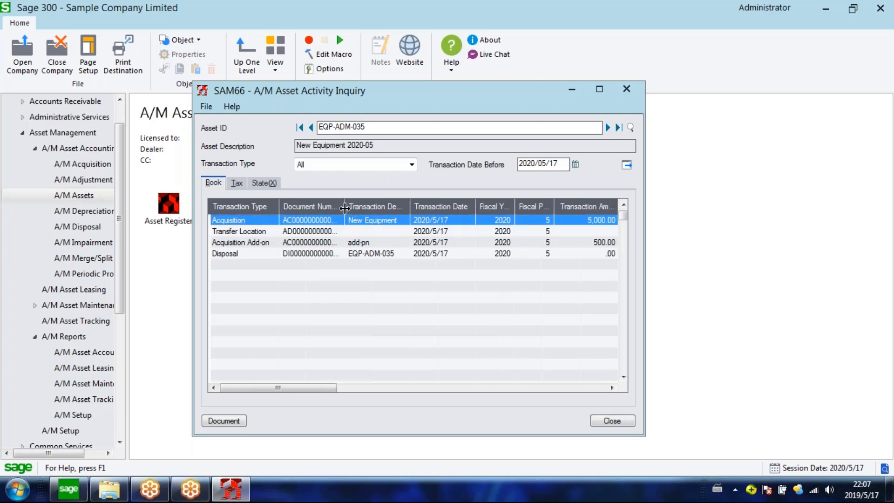
left_click_drag(343, 208, 369, 211)
Drill down to the asset's acquisition entry, review it, and go through the transfer, add-on and disposal transactions.
double_click(238, 221)
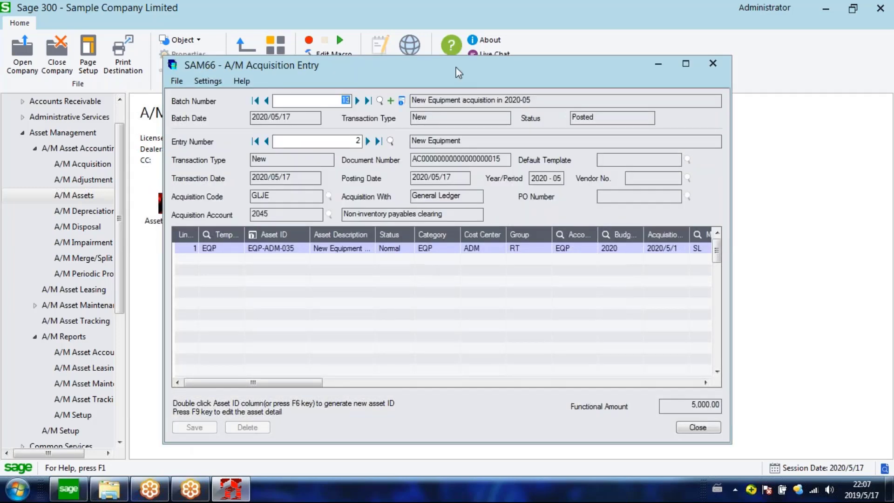
left_click_drag(456, 67, 378, 87)
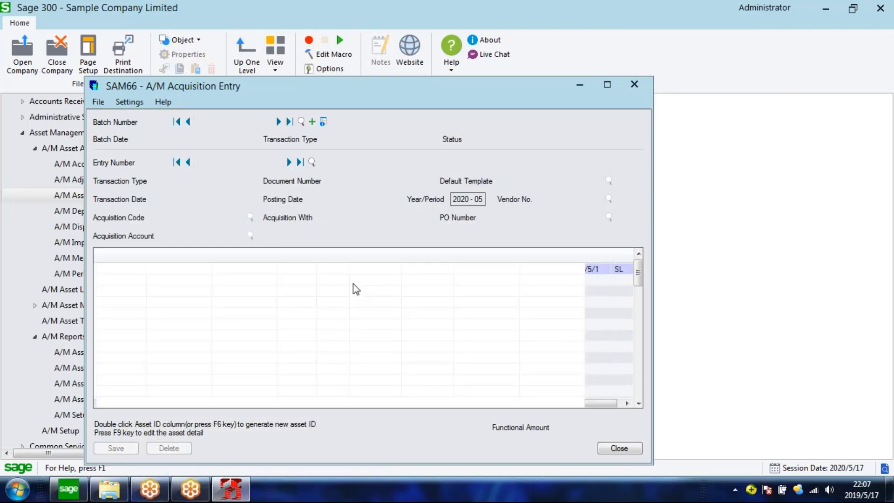
left_click(243, 231)
left_click(261, 242)
left_click(264, 253)
Review the asset's Tax and State transactions and close the activity inquiry.
left_click(237, 185)
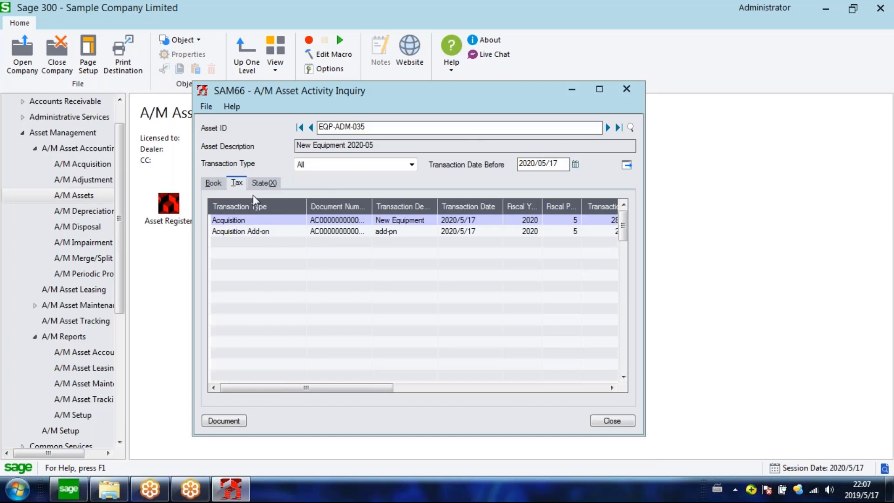
left_click(258, 183)
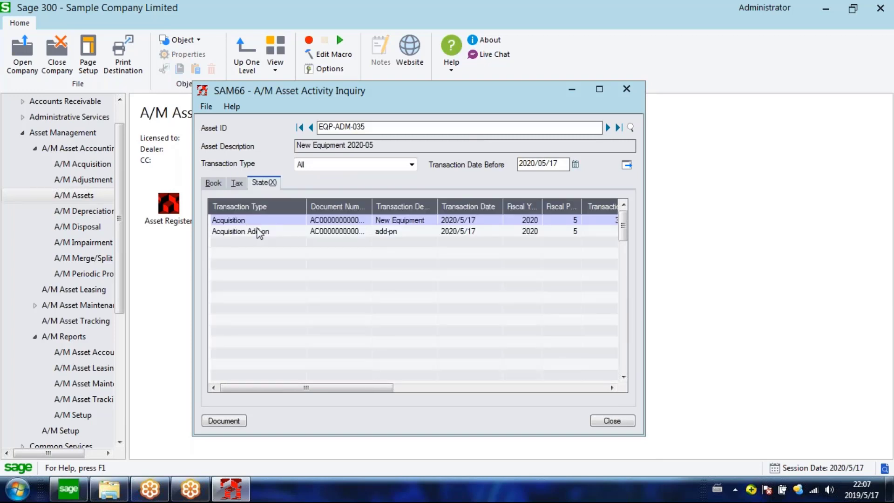
left_click(353, 386)
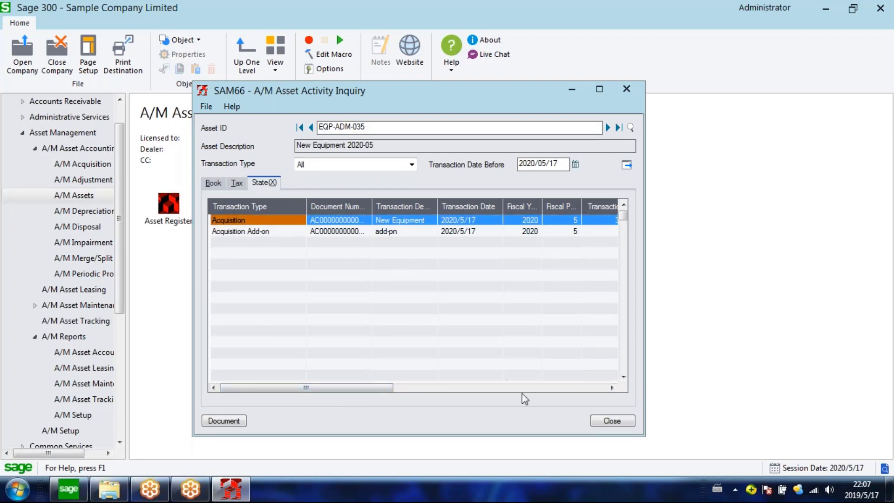
left_click(611, 421)
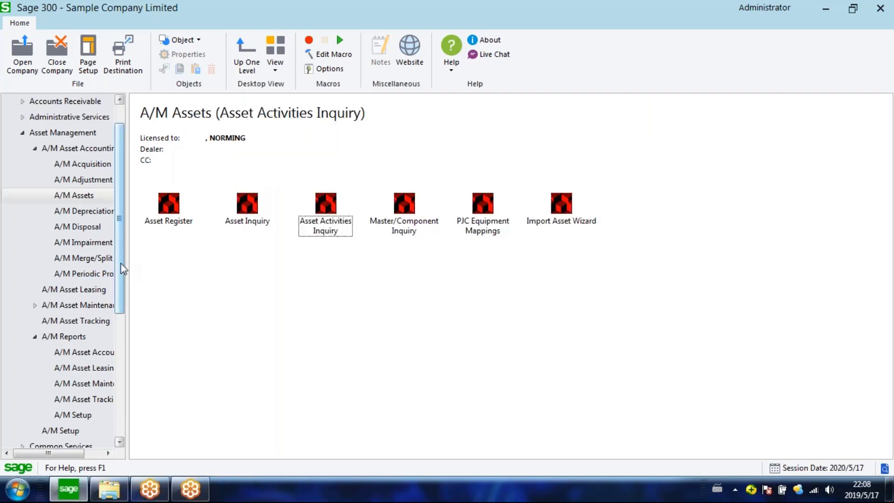
left_click_drag(121, 263, 119, 312)
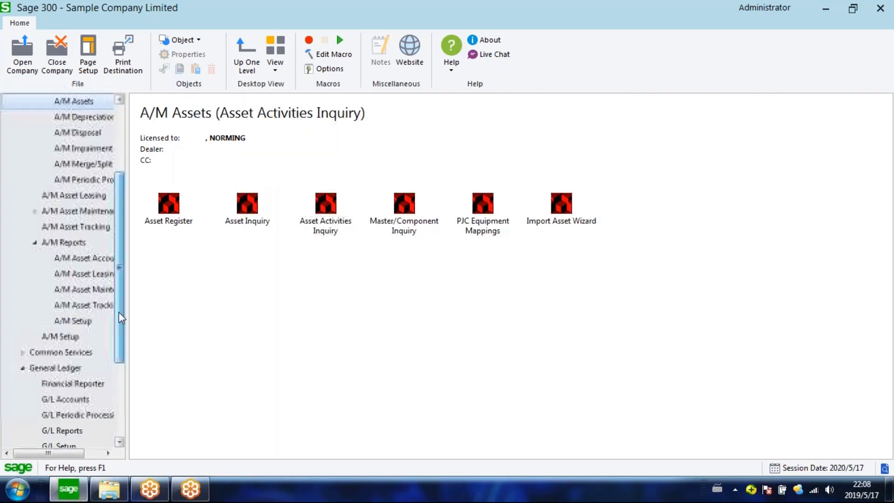